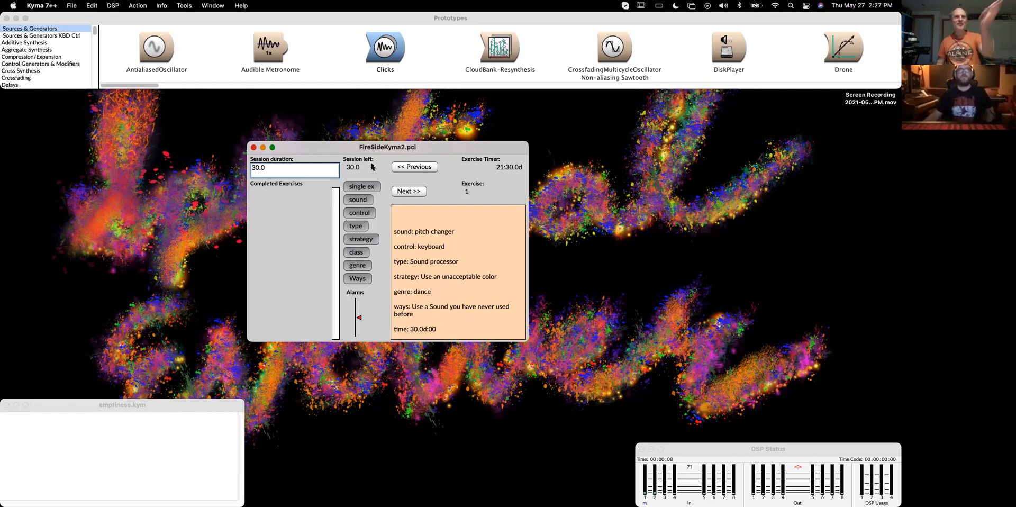
Reposition the FireSideKyma2 exercise window and advance past the current exercise
{"action": "left_click_drag", "start_coordinate": [338, 147], "coordinate": [329, 146]}
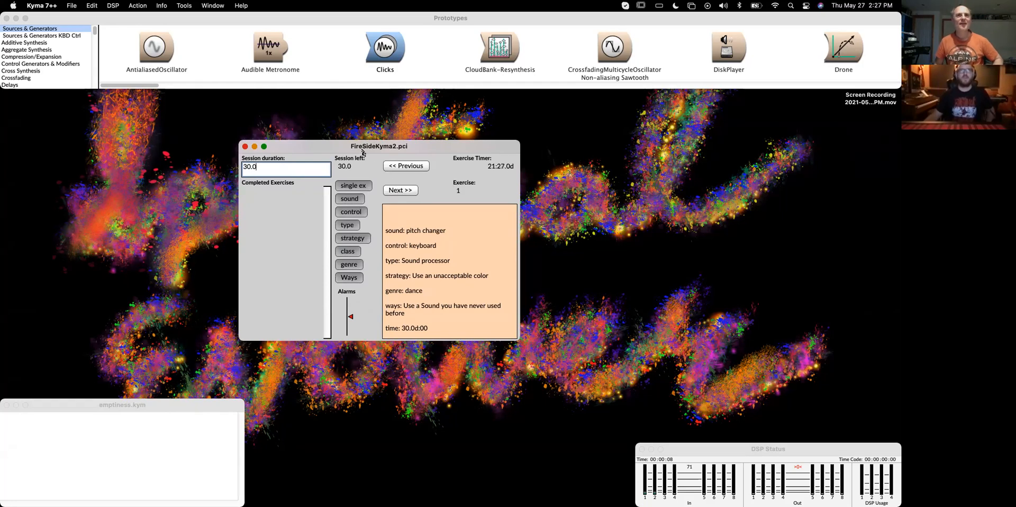
{"action": "left_click_drag", "start_coordinate": [333, 146], "coordinate": [339, 145]}
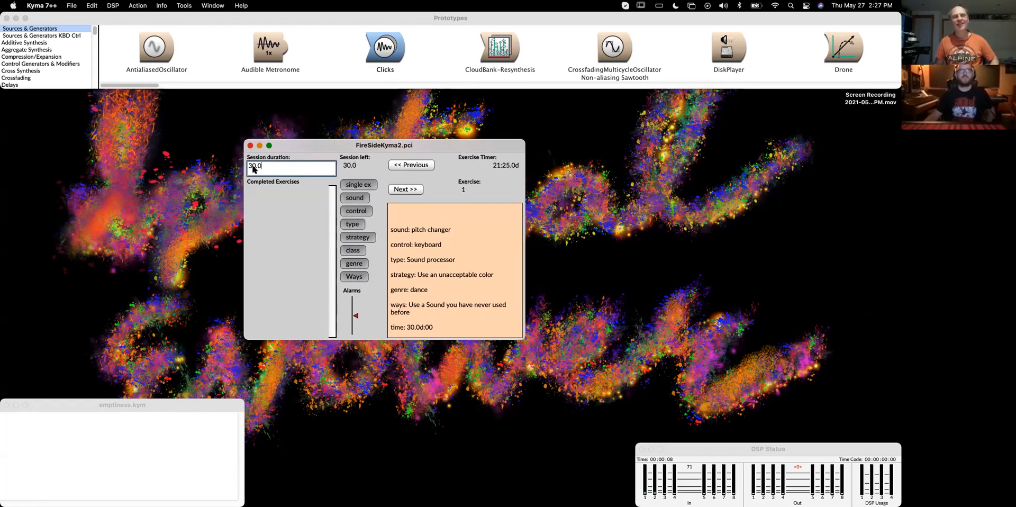
{"action": "double_click", "coordinate": [273, 165]}
{"action": "left_click", "coordinate": [274, 165]}
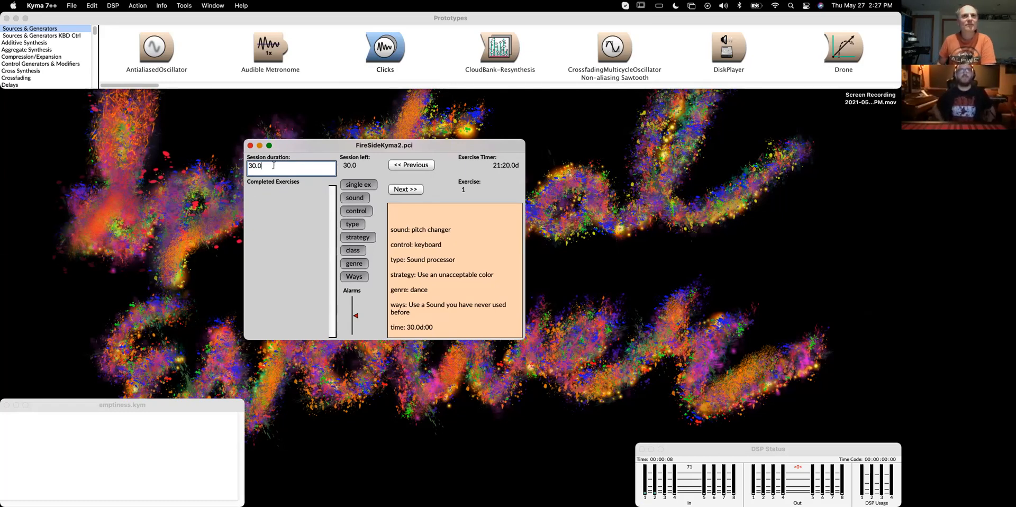
{"action": "left_click", "coordinate": [396, 191]}
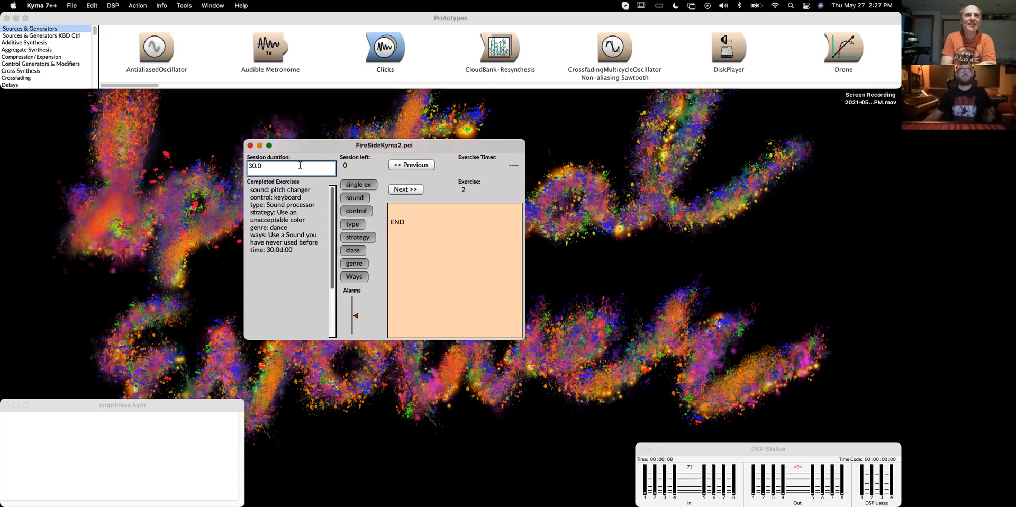
Set the session duration to 40 and start the first exercise
{"action": "double_click", "coordinate": [283, 169]}
{"action": "type", "text": "40"}
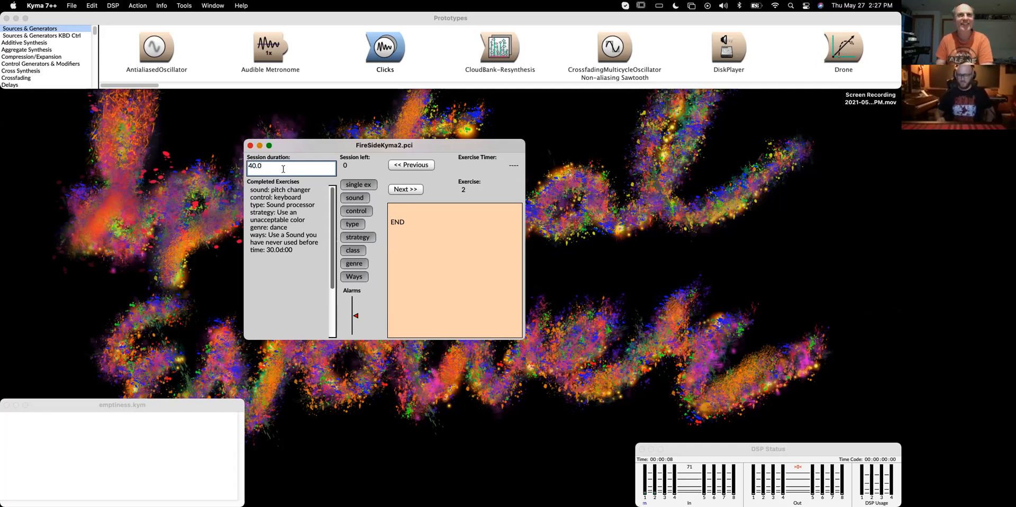
{"action": "key", "text": "Return"}
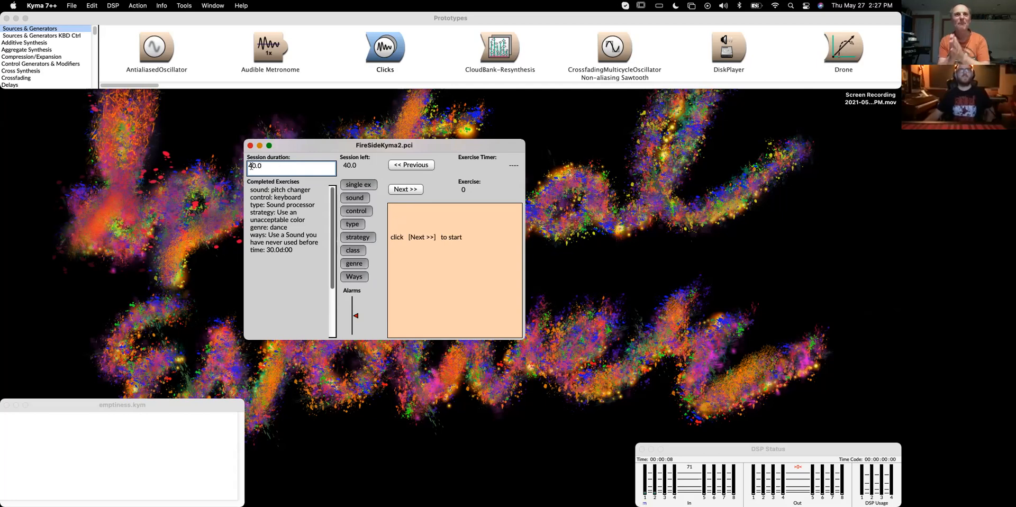
{"action": "left_click", "coordinate": [410, 190]}
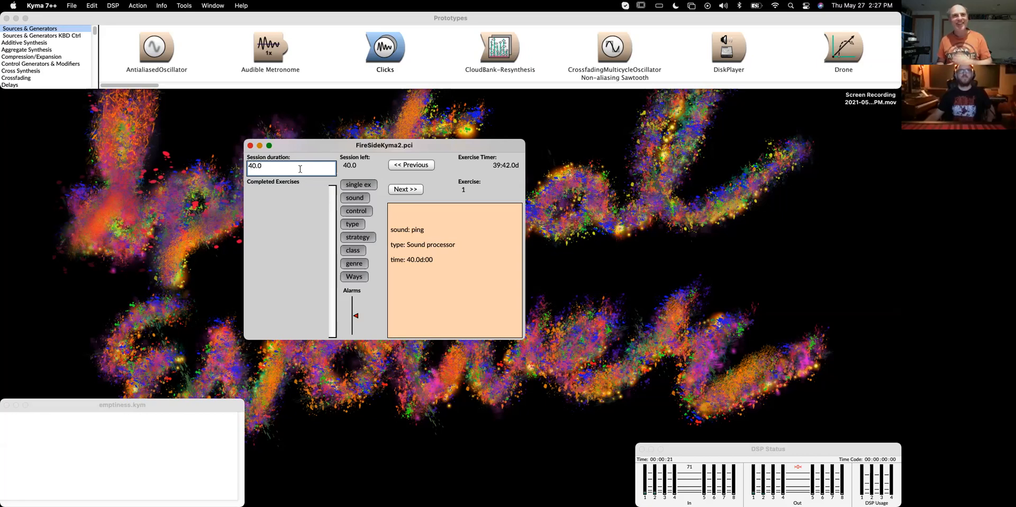
Set the session duration to 30 and start a new first exercise
{"action": "key", "text": "BackSpace"}
{"action": "type", "text": "3"}
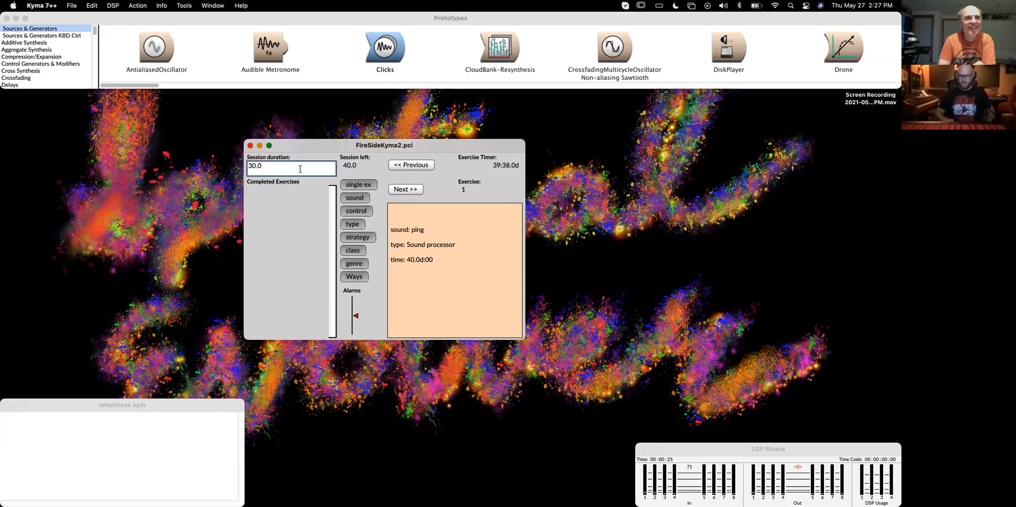
{"action": "key", "text": "Return"}
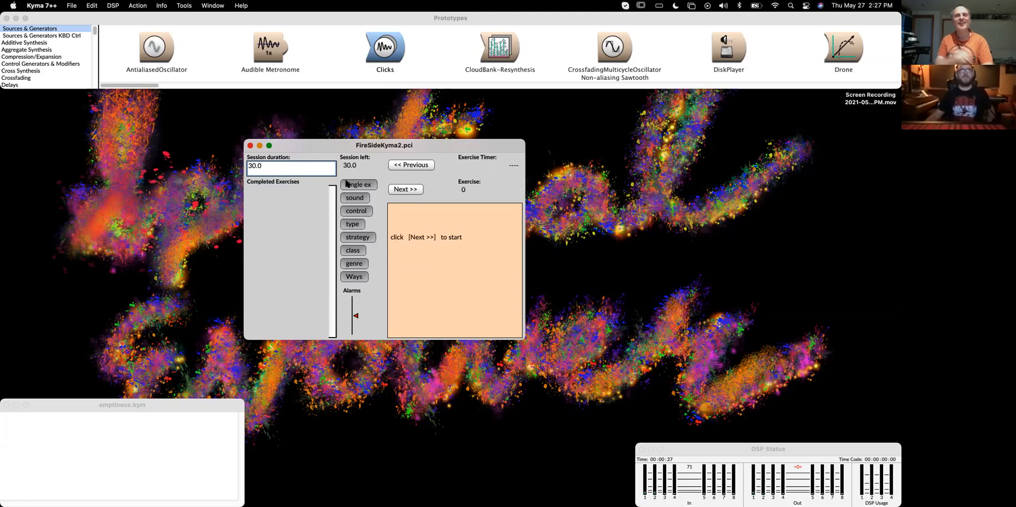
{"action": "left_click", "coordinate": [411, 190]}
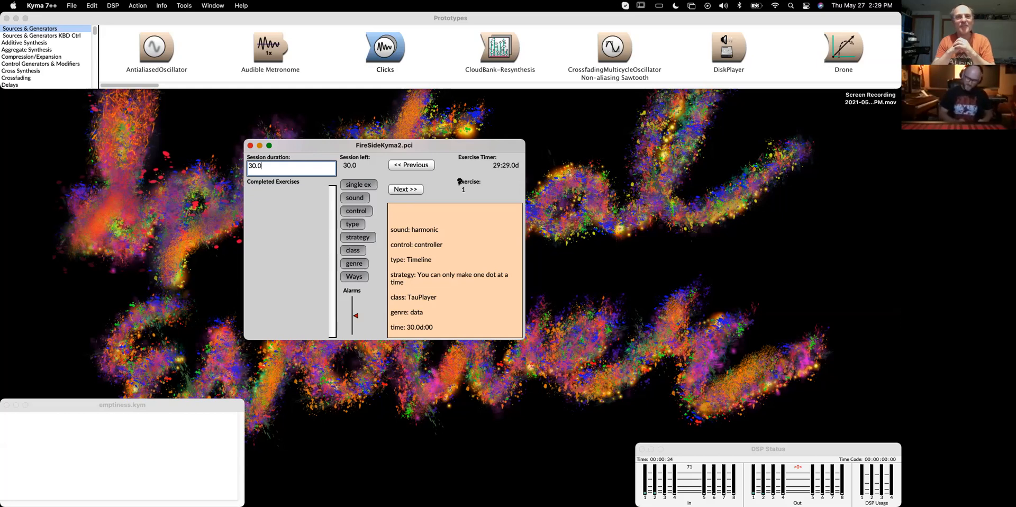
Move the exercise window aside and create a new Timeline file
{"action": "left_click_drag", "start_coordinate": [374, 146], "coordinate": [416, 267]}
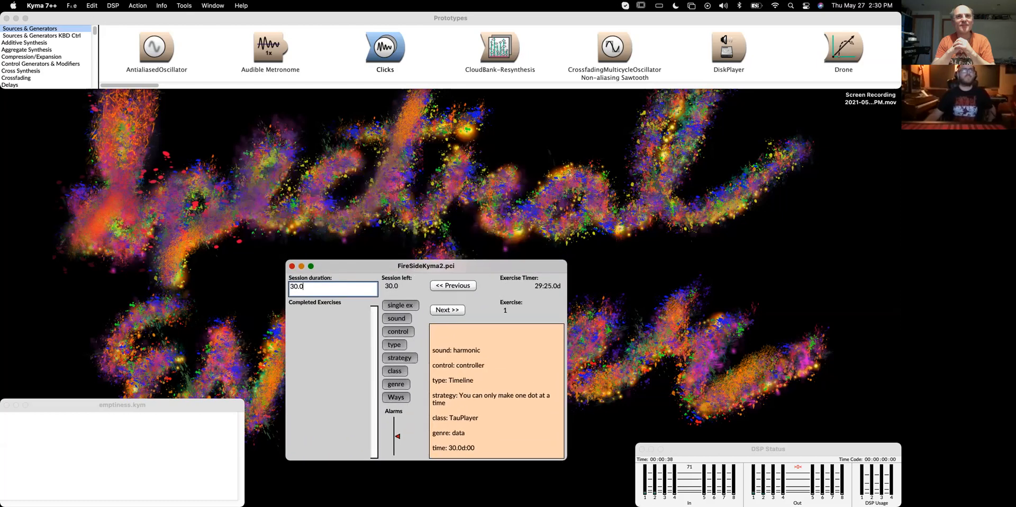
{"action": "left_click", "coordinate": [70, 5]}
{"action": "left_click", "coordinate": [76, 19]}
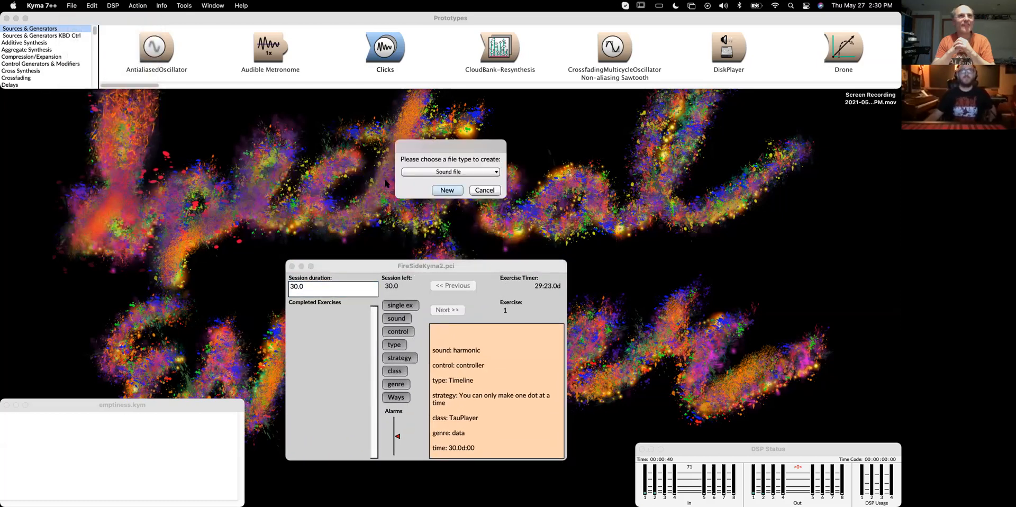
{"action": "left_click", "coordinate": [420, 171]}
{"action": "left_click", "coordinate": [425, 201]}
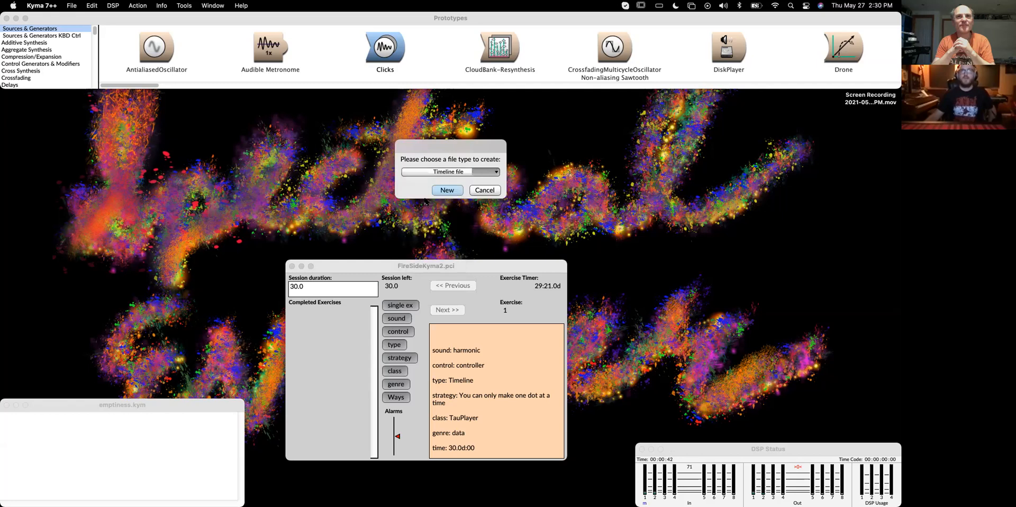
{"action": "left_click", "coordinate": [450, 190]}
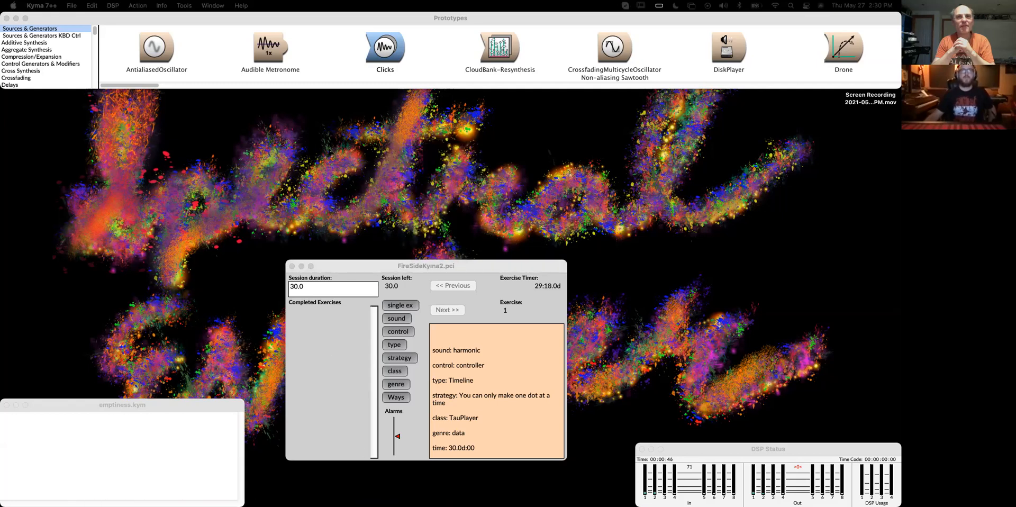
Arrange the exercise window and the new timeline window, enlarging the timeline
{"action": "left_click_drag", "start_coordinate": [537, 267], "coordinate": [872, 246]}
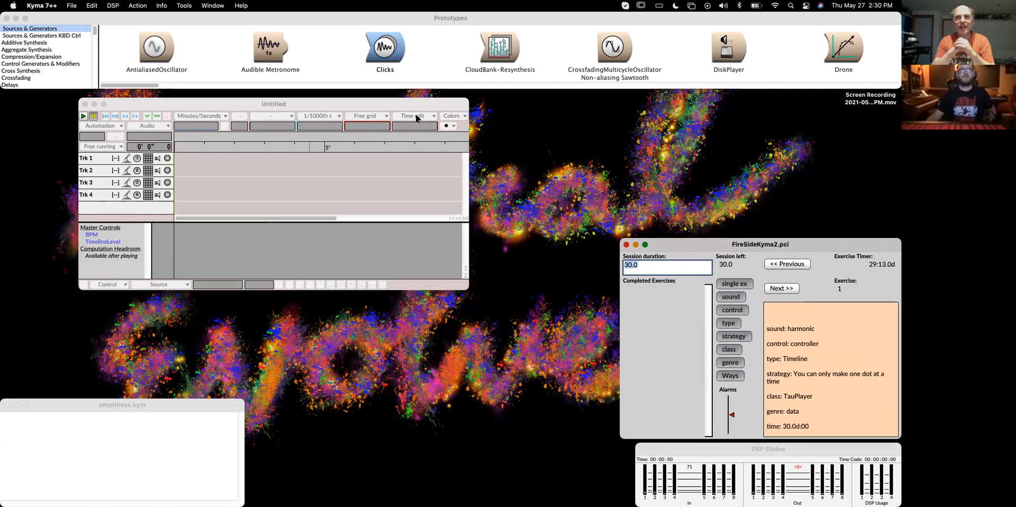
{"action": "left_click_drag", "start_coordinate": [306, 99], "coordinate": [229, 91]}
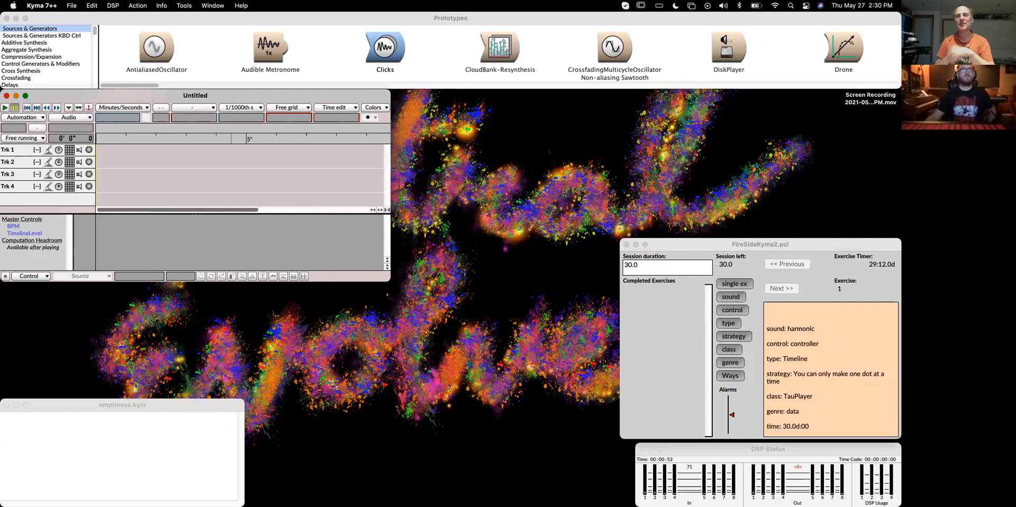
{"action": "left_click_drag", "start_coordinate": [390, 281], "coordinate": [618, 387]}
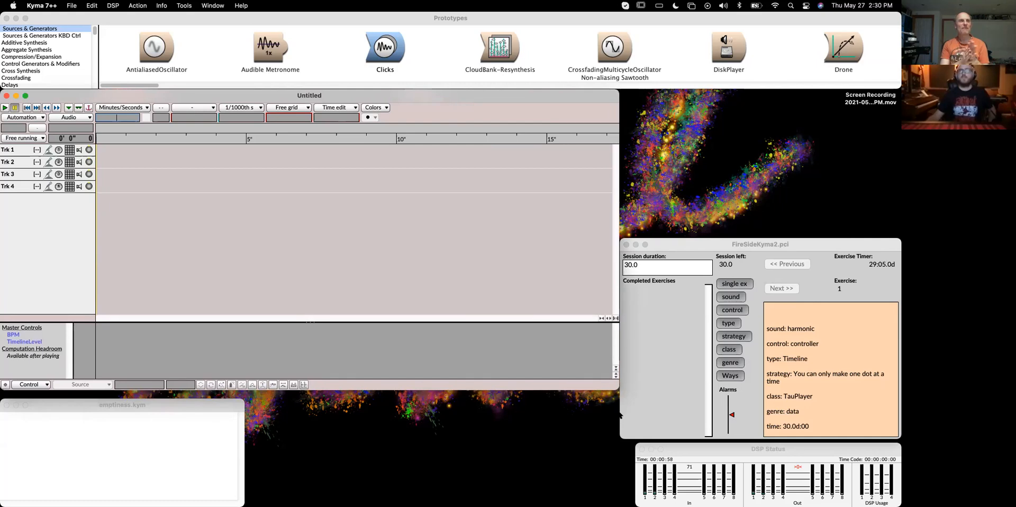
{"action": "left_click", "coordinate": [622, 435]}
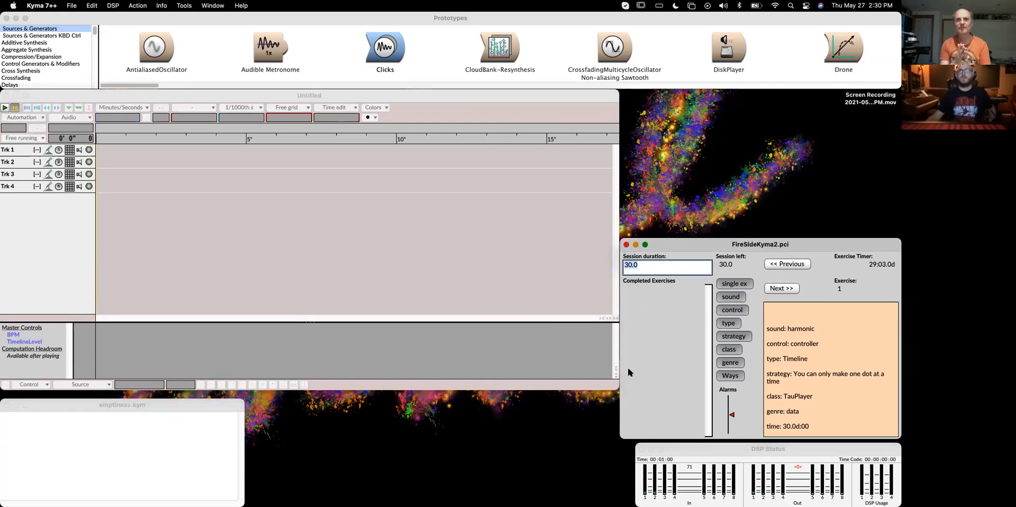
{"action": "left_click", "coordinate": [136, 95]}
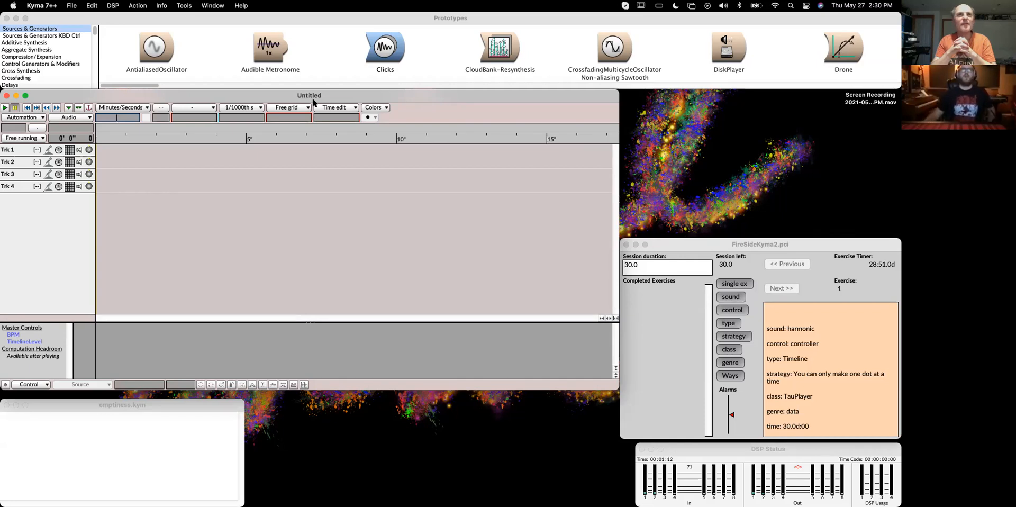
Search the prototypes for tauplayer and open the TauPlayer w/ Live Loop prototype in an editor
{"action": "left_click", "coordinate": [305, 20]}
{"action": "key", "text": "super+b"}
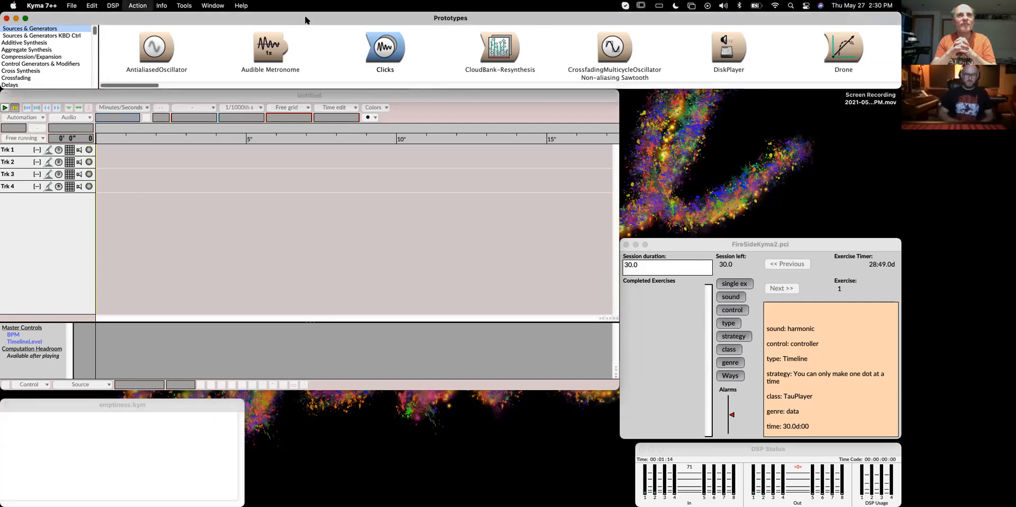
{"action": "type", "text": "tauplayer"}
{"action": "key", "text": "Return"}
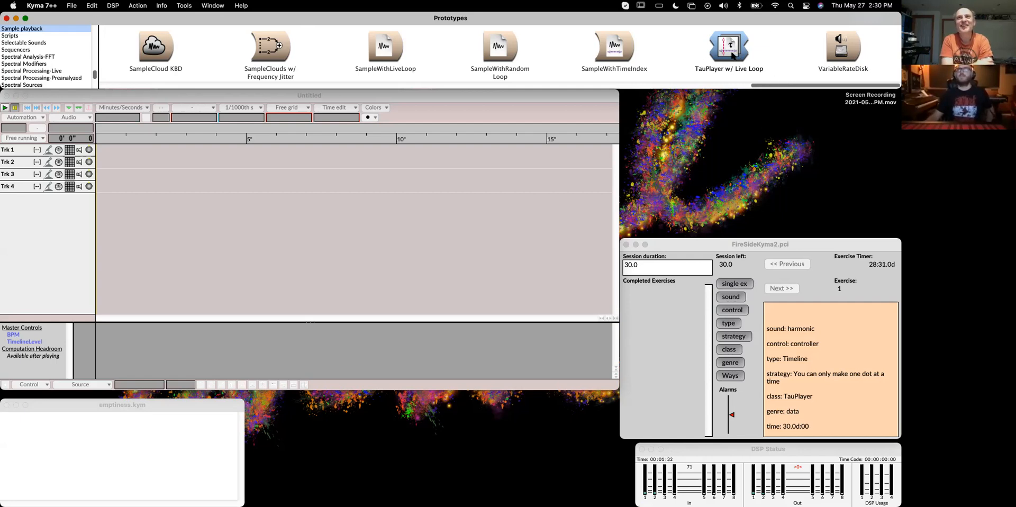
{"action": "mouse_move", "coordinate": [789, 86]}
{"action": "left_mouse_down"}
{"action": "mouse_move", "coordinate": [770, 86]}
{"action": "mouse_move", "coordinate": [805, 85]}
{"action": "left_mouse_up"}
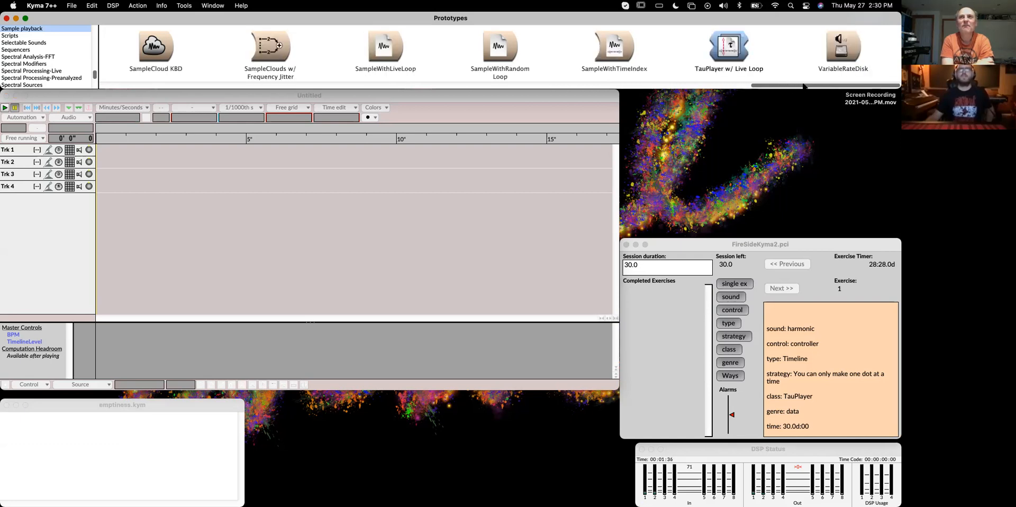
{"action": "double_click", "coordinate": [724, 42]}
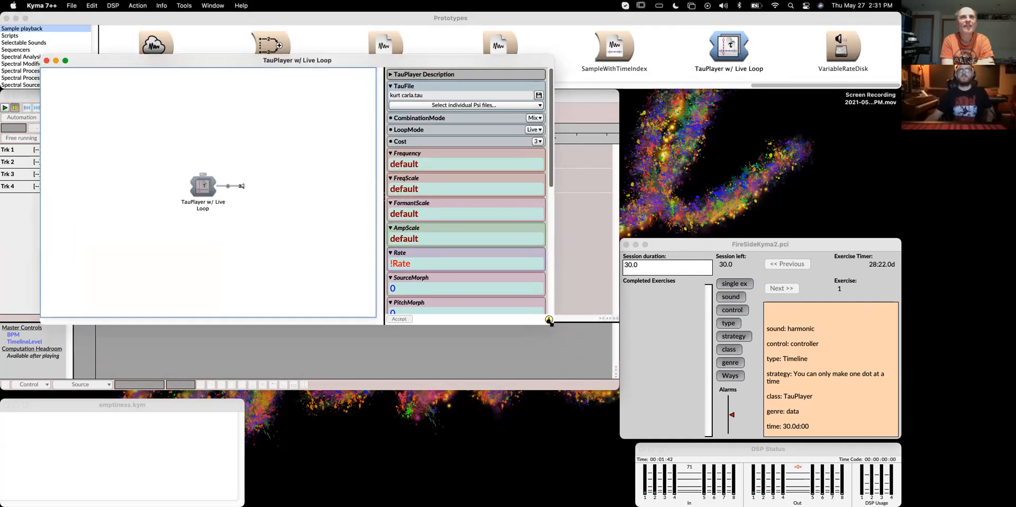
Enlarge the TauPlayer editor and look through its parameters
{"action": "left_click_drag", "start_coordinate": [557, 333], "coordinate": [615, 432]}
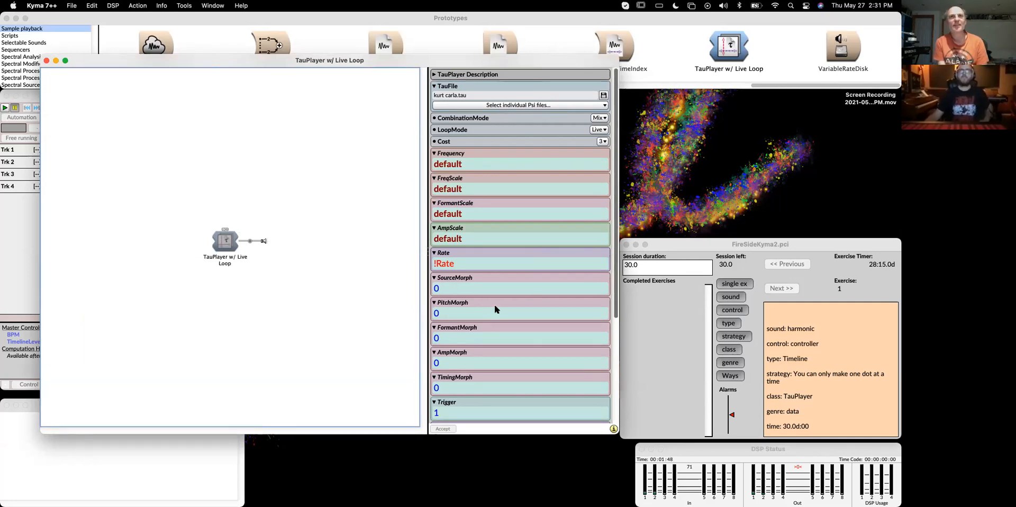
{"action": "scroll", "coordinate": [494, 307], "scroll_direction": "down", "scroll_amount": 5}
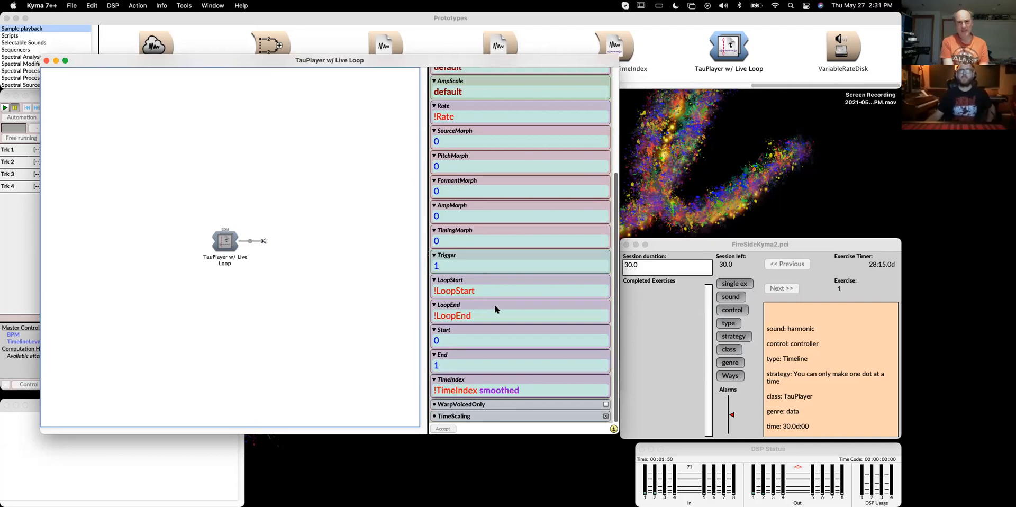
{"action": "scroll", "coordinate": [494, 307], "scroll_direction": "up", "scroll_amount": 5}
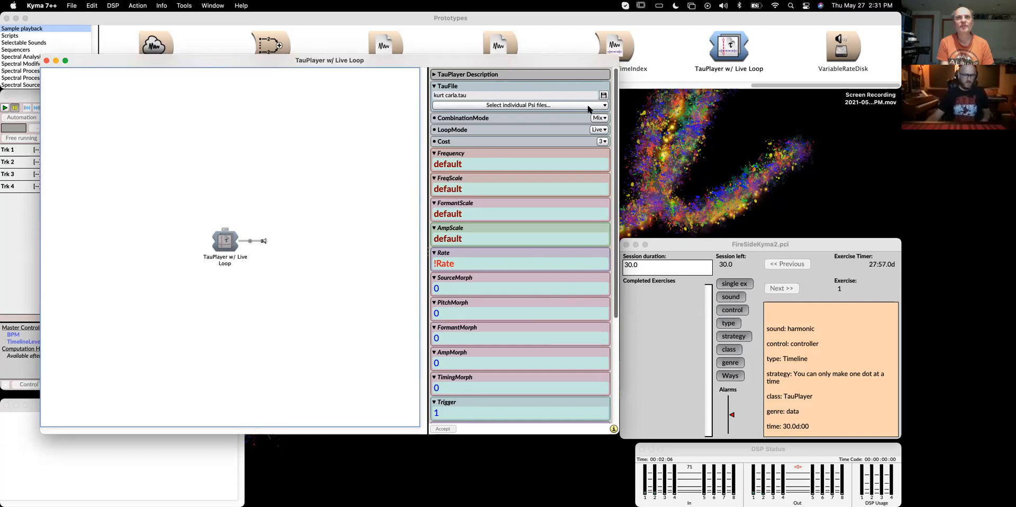
Open the kurt carla.tau file in the Tau editor, then close it and the TauPlayer editor
{"action": "left_click", "coordinate": [604, 94]}
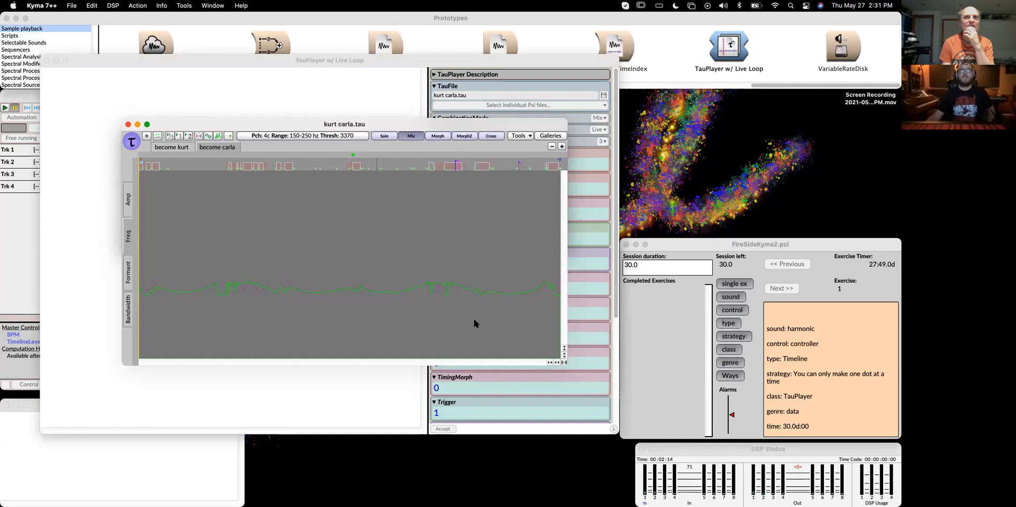
{"action": "left_click", "coordinate": [128, 125]}
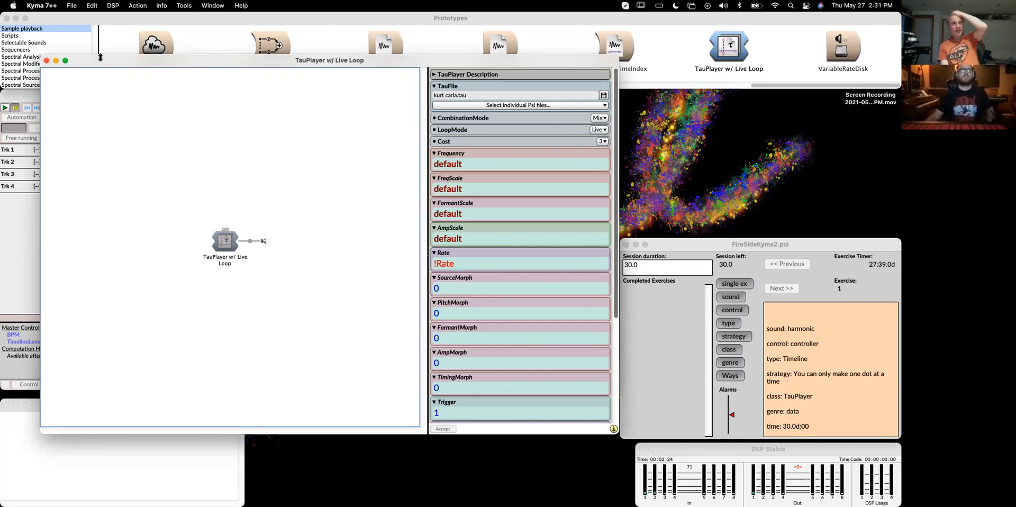
{"action": "left_click", "coordinate": [46, 61]}
Create a new Tau file
{"action": "left_click", "coordinate": [71, 5]}
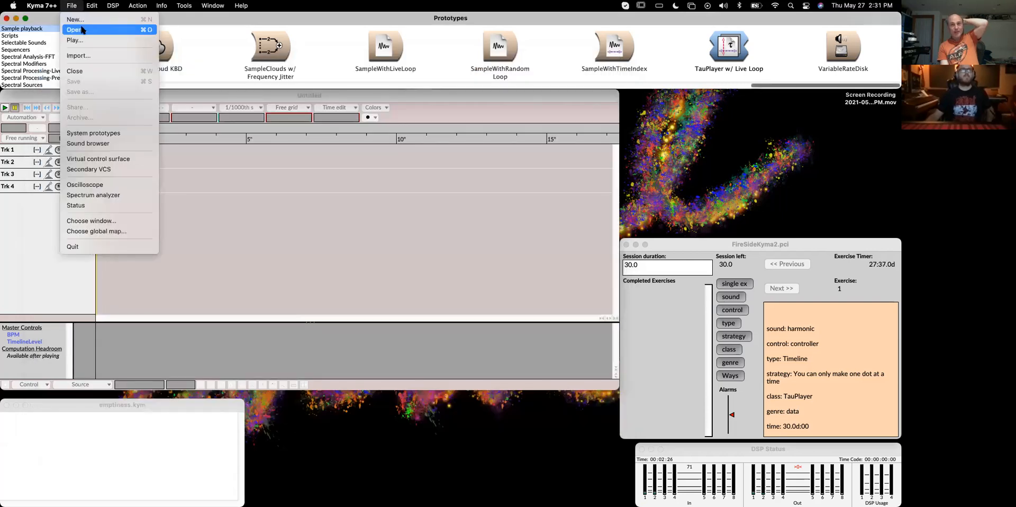
{"action": "left_click", "coordinate": [86, 21]}
{"action": "left_click", "coordinate": [475, 172]}
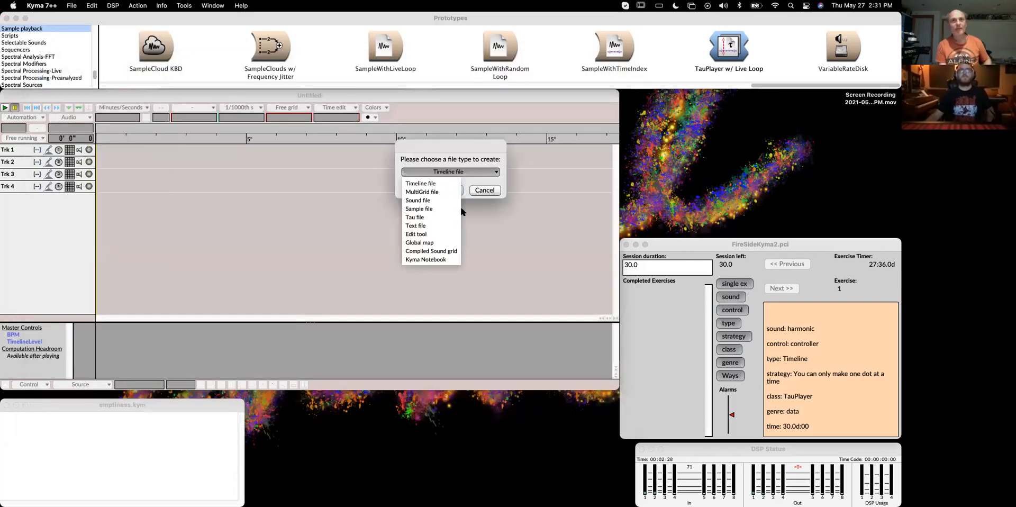
{"action": "left_click", "coordinate": [429, 216]}
{"action": "left_click", "coordinate": [451, 191]}
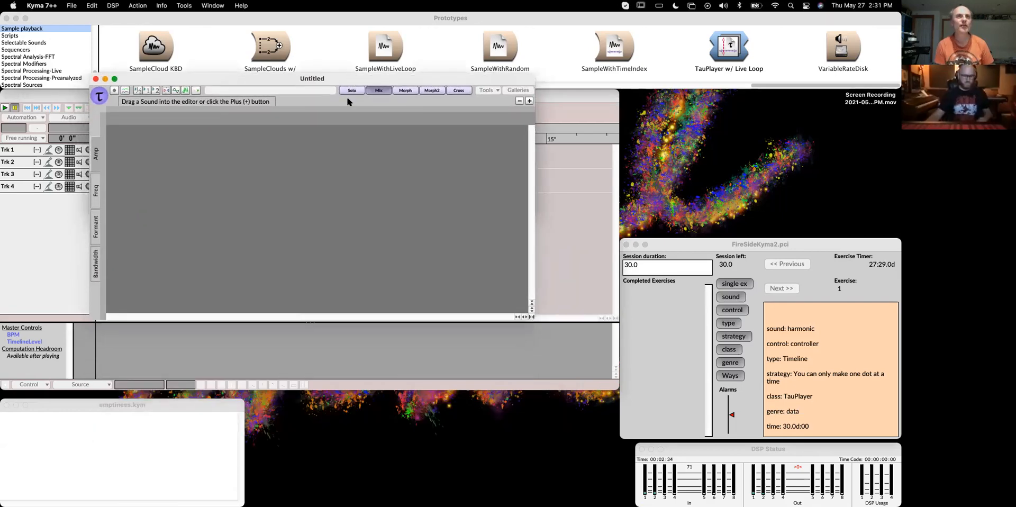
Switch to Finder and open the WJK Kyma Sound Library folder inside Documents in a new window
{"action": "key", "text": "super+Tab"}
{"action": "key", "text": "super+n"}
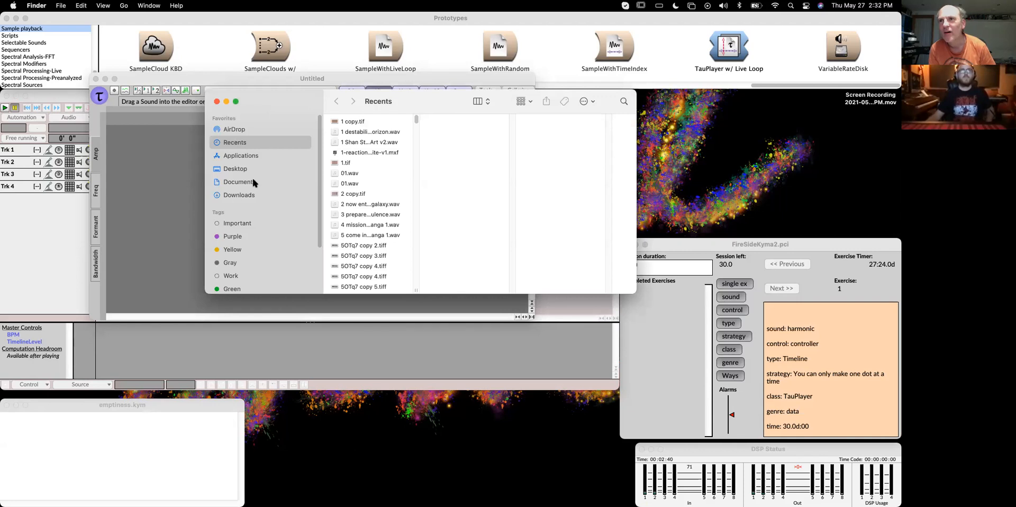
{"action": "left_click", "coordinate": [253, 183]}
{"action": "left_click_drag", "start_coordinate": [276, 89], "coordinate": [219, 88]}
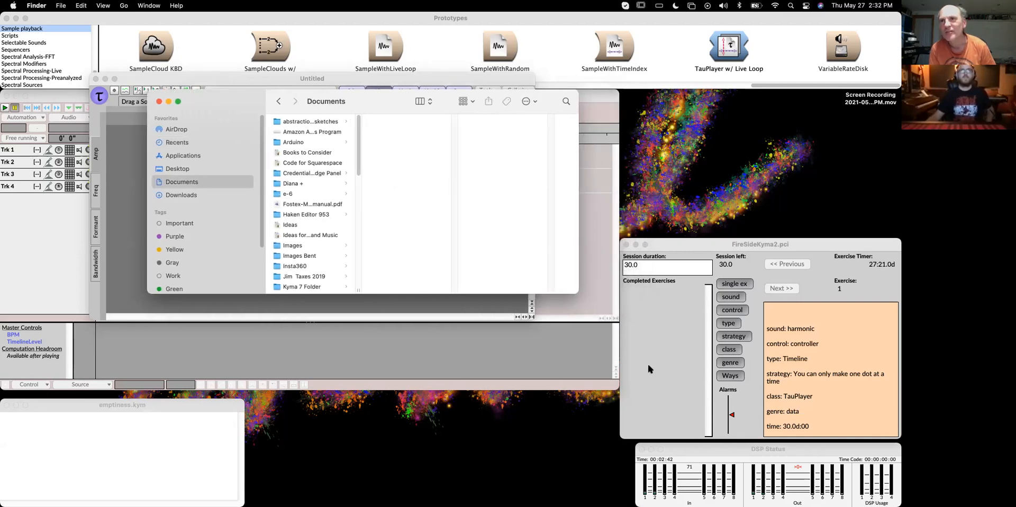
{"action": "left_click_drag", "start_coordinate": [578, 293], "coordinate": [698, 398]}
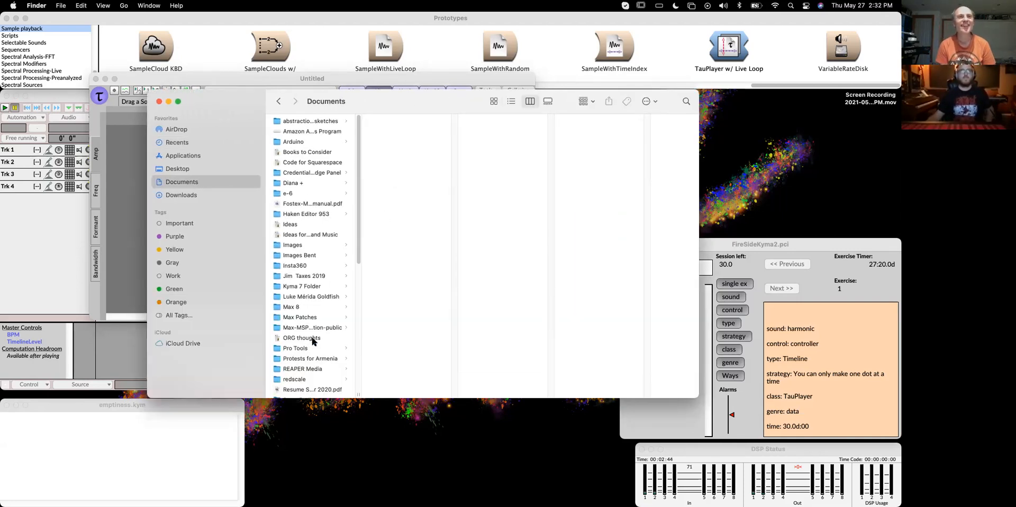
{"action": "scroll", "coordinate": [312, 342], "scroll_direction": "down", "scroll_amount": 8}
{"action": "left_click", "coordinate": [310, 358]}
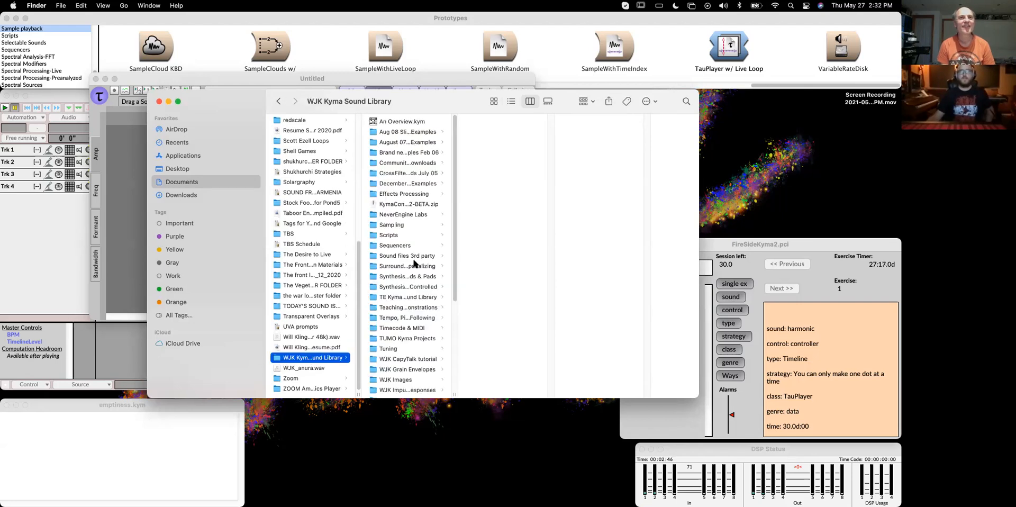
Open the WJK Samples folder and browse through its sample folders
{"action": "scroll", "coordinate": [402, 307], "scroll_direction": "down", "scroll_amount": 6}
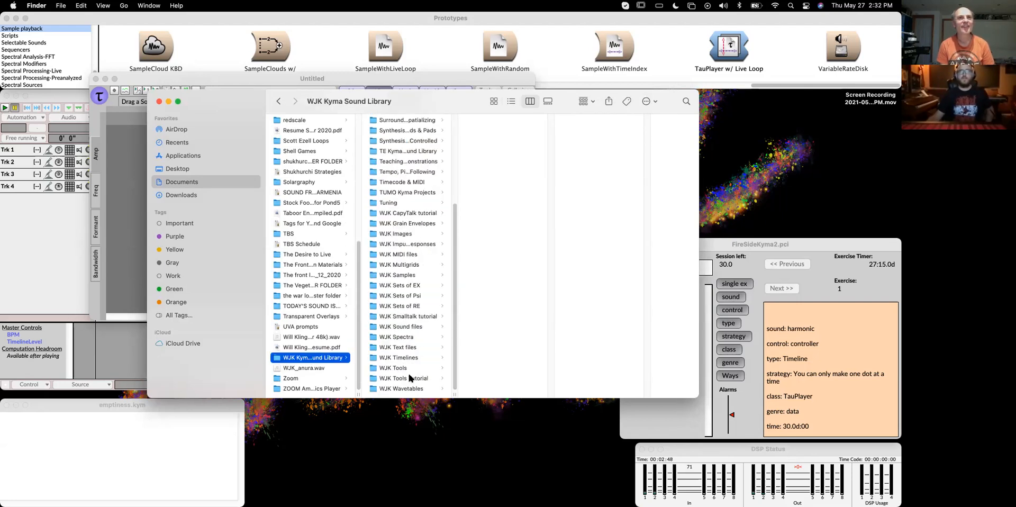
{"action": "left_click", "coordinate": [413, 275]}
{"action": "left_click_drag", "start_coordinate": [233, 96], "coordinate": [157, 96]}
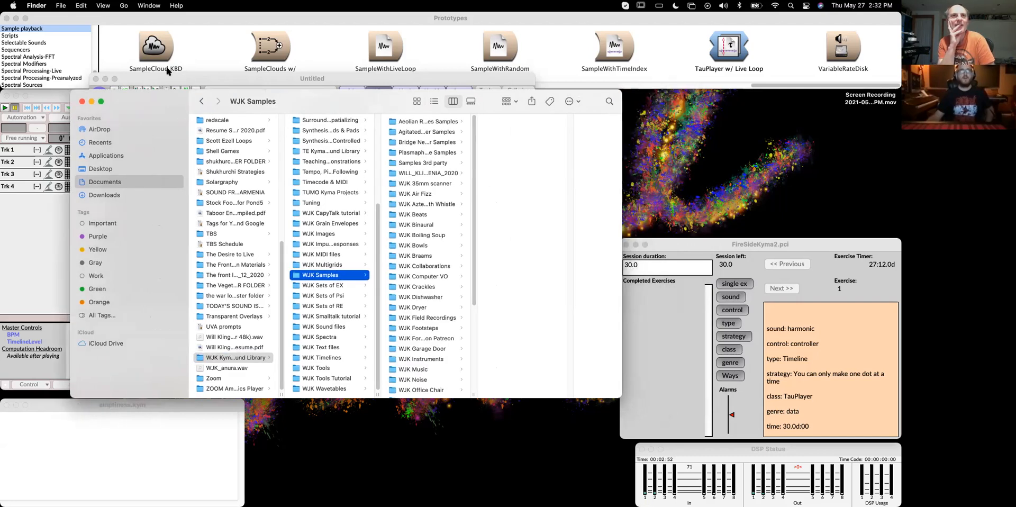
{"action": "left_click_drag", "start_coordinate": [620, 397], "coordinate": [788, 431]}
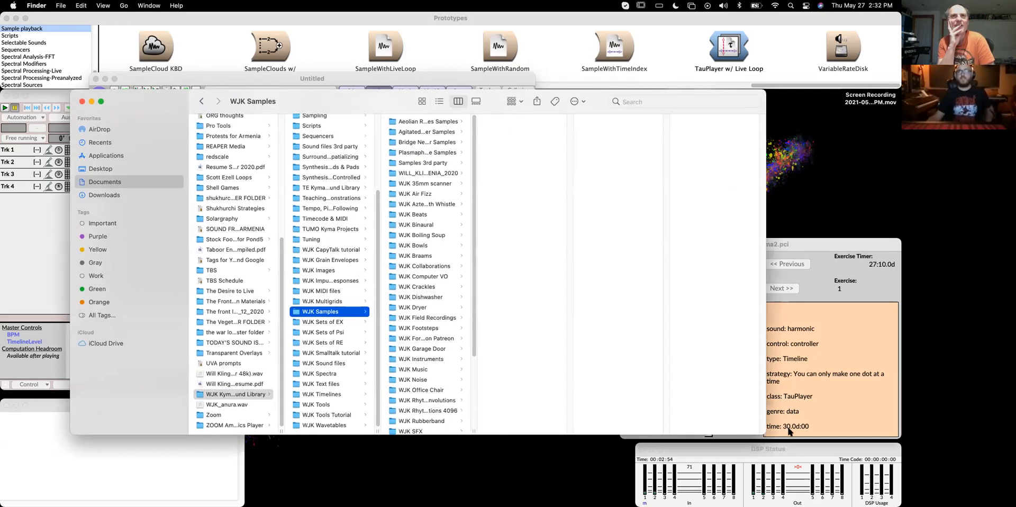
{"action": "left_click_drag", "start_coordinate": [474, 430], "coordinate": [570, 418]}
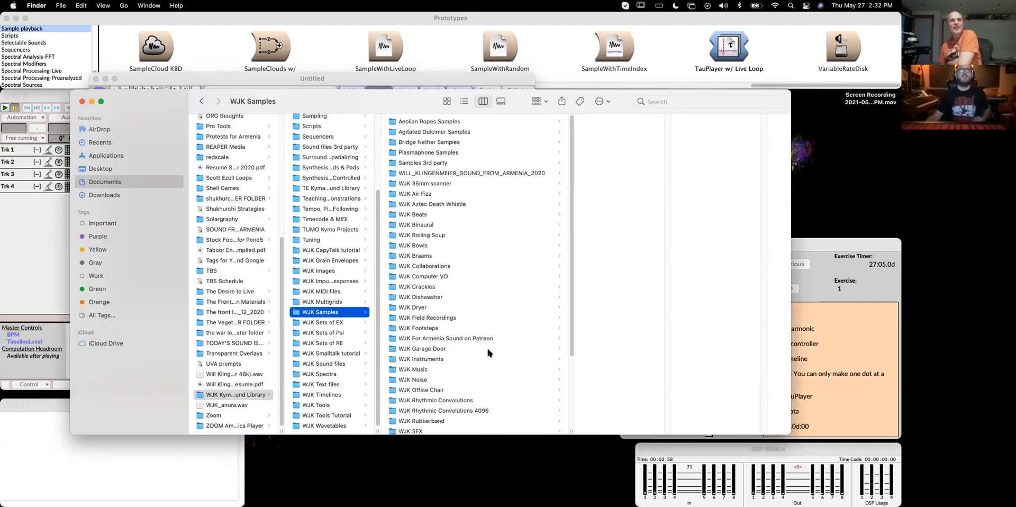
{"action": "scroll", "coordinate": [469, 324], "scroll_direction": "down", "scroll_amount": 1}
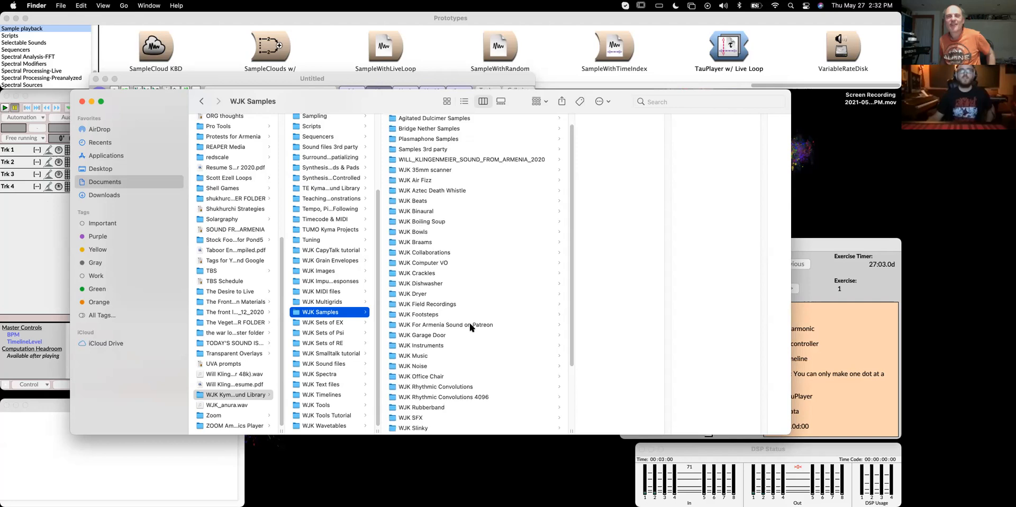
{"action": "scroll", "coordinate": [469, 326], "scroll_direction": "down", "scroll_amount": 4}
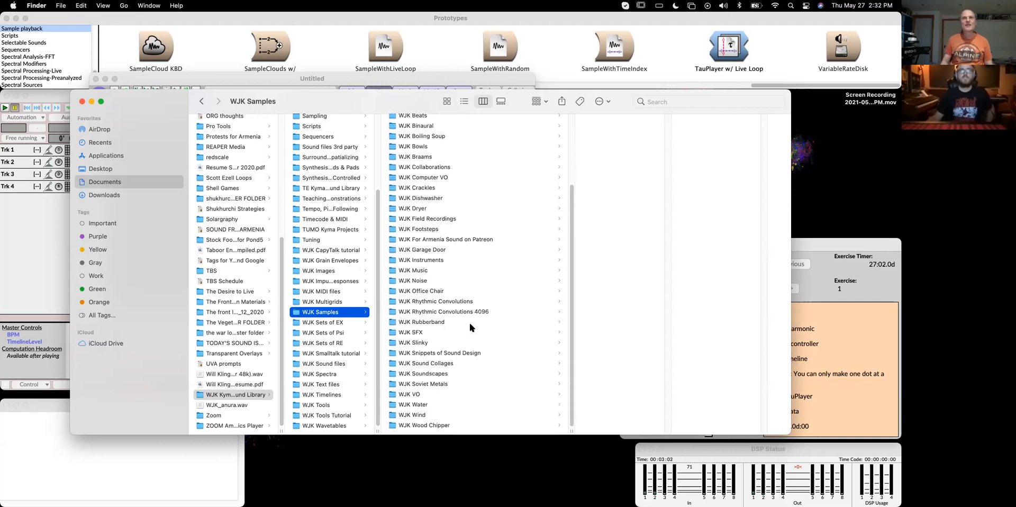
{"action": "scroll", "coordinate": [469, 326], "scroll_direction": "up", "scroll_amount": 1}
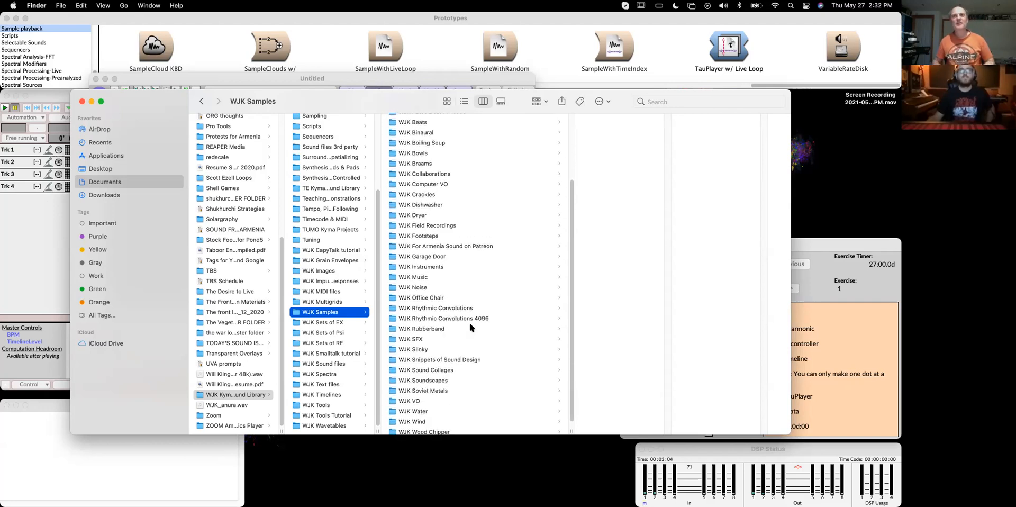
Search the computer for files named glitch rain
{"action": "left_click", "coordinate": [698, 102]}
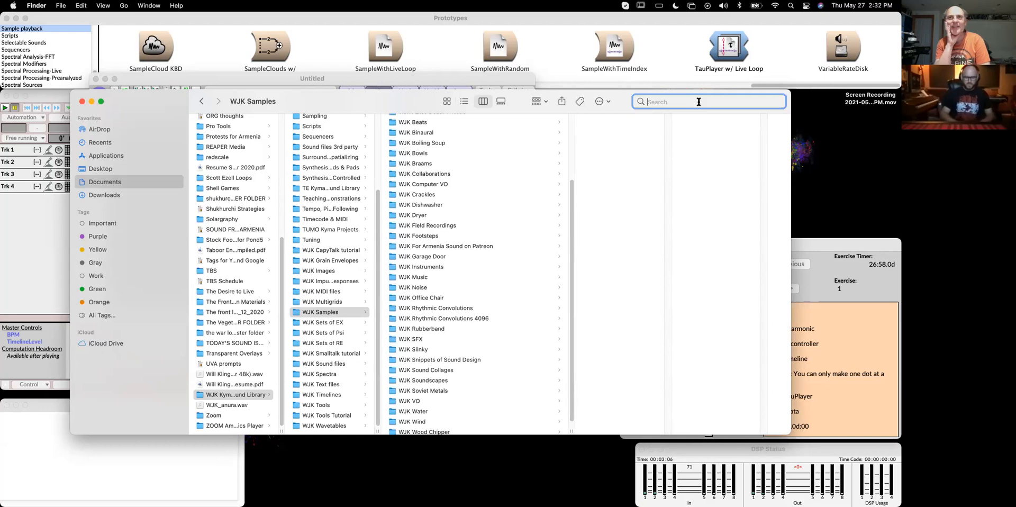
{"action": "type", "text": "glitch rain"}
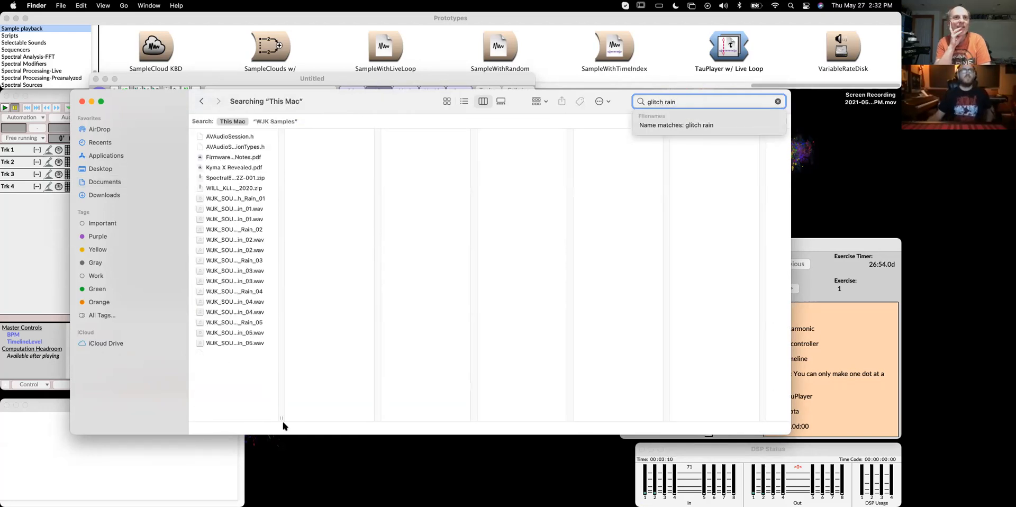
{"action": "left_click_drag", "start_coordinate": [282, 418], "coordinate": [426, 405]}
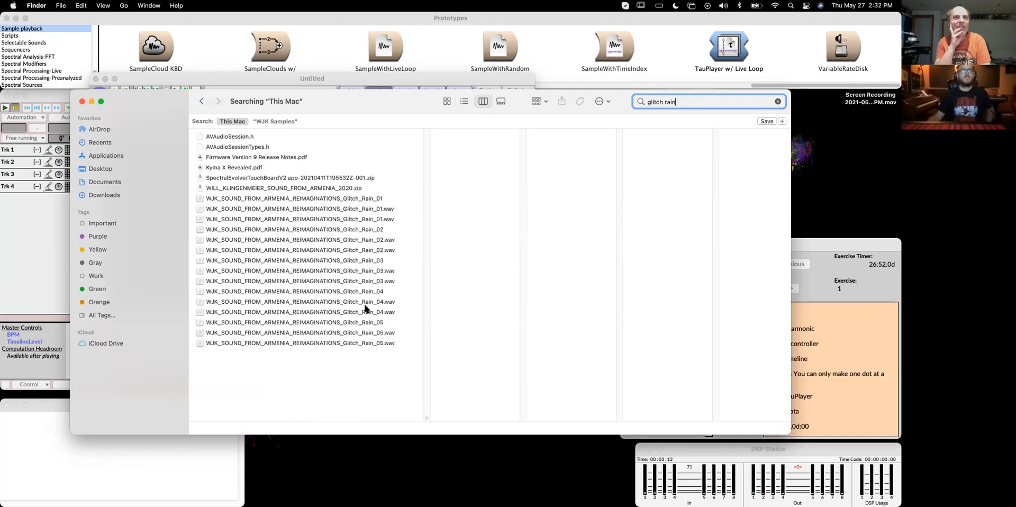
Step through the Glitch Rain files in the search results to inspect them
{"action": "left_click", "coordinate": [362, 269]}
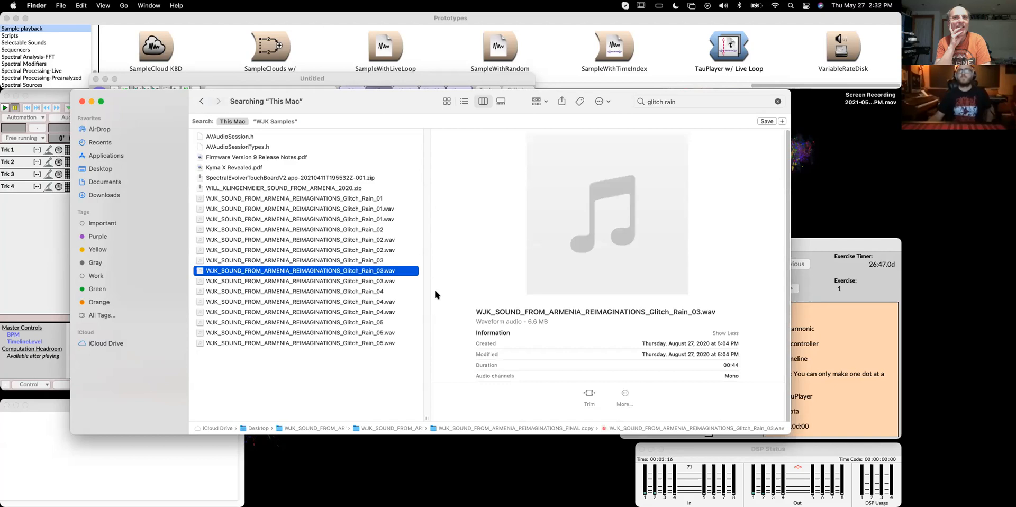
{"action": "left_click", "coordinate": [369, 196]}
{"action": "key", "text": "Down"}
{"action": "key", "text": "Down"}
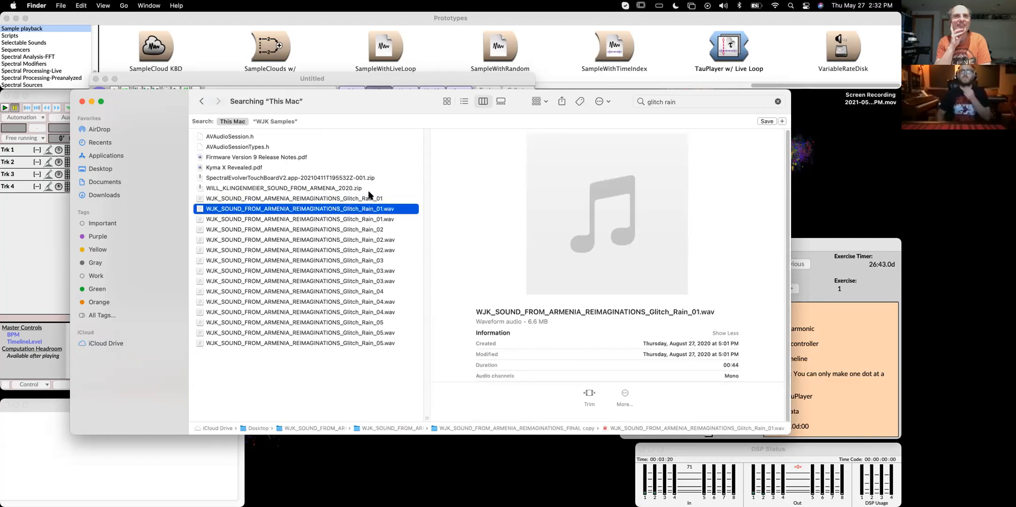
{"action": "key", "text": "Down"}
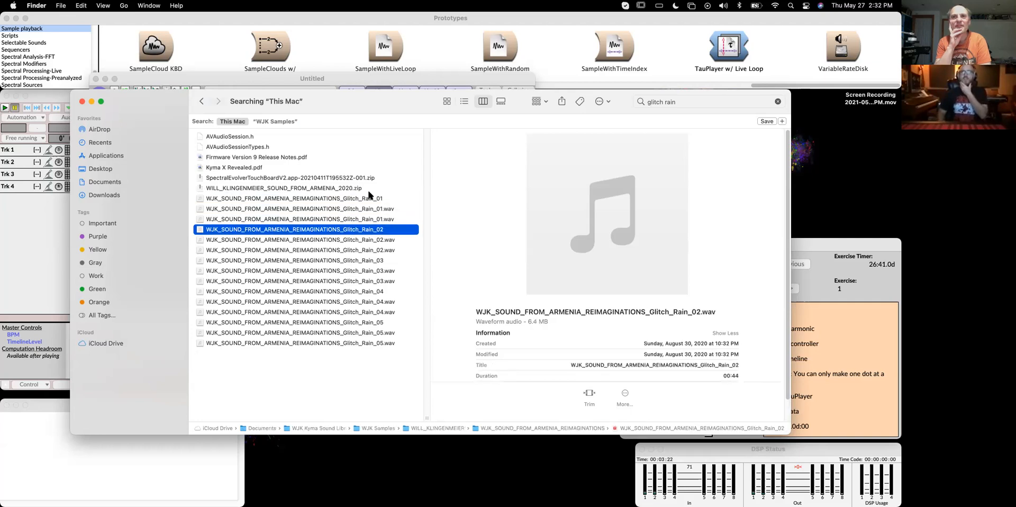
{"action": "key", "text": "Down"}
{"action": "key", "text": "Down"}
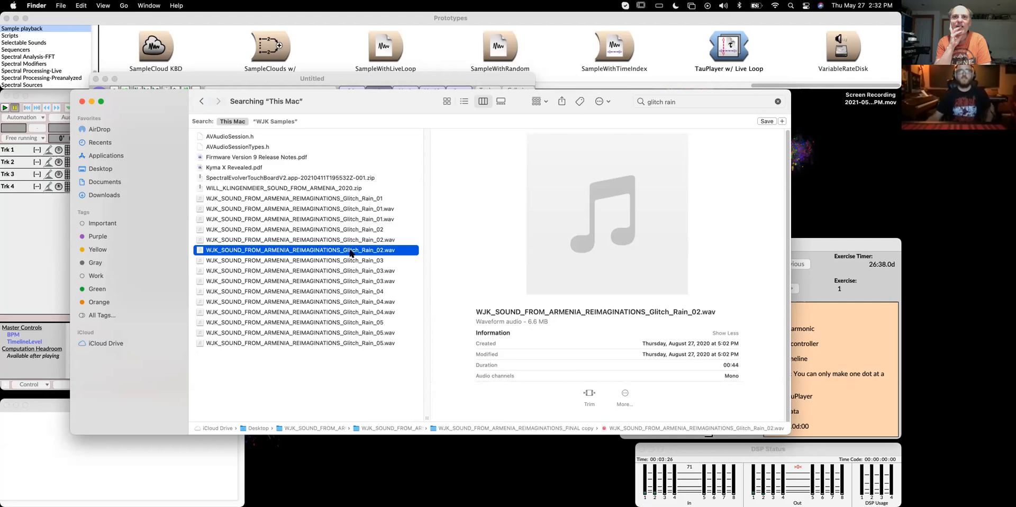
Drag WJK_SOUND_FROM_ARMENIA_REIMAGINATIONS_Glitch_Rain_02.wav from the search results into the Tau editor
{"action": "left_click_drag", "start_coordinate": [158, 103], "coordinate": [398, 313]}
{"action": "left_click_drag", "start_coordinate": [565, 414], "coordinate": [242, 158]}
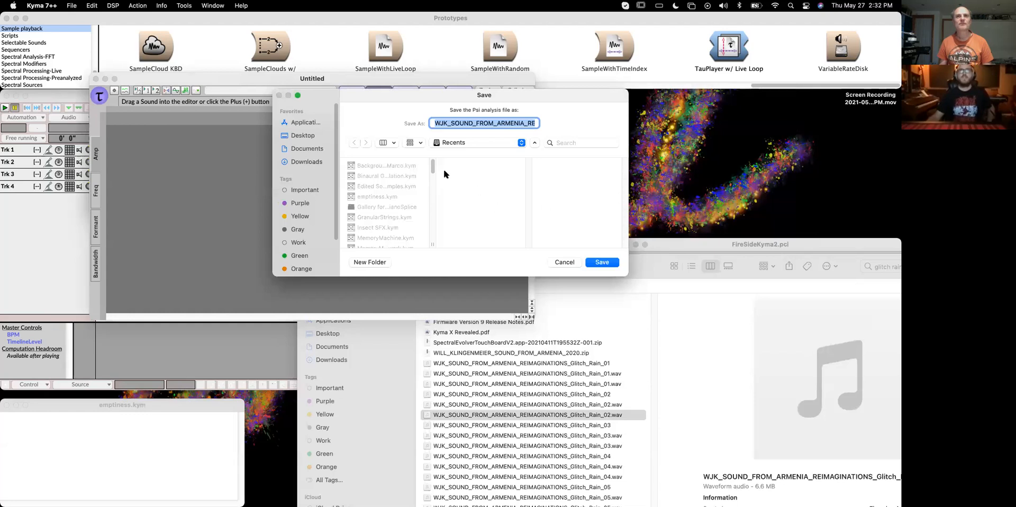
Save the Psi analysis file into the WJK Sets of Psi folder inside WJK Kyma Sound Library
{"action": "left_click_drag", "start_coordinate": [620, 271], "coordinate": [739, 326]}
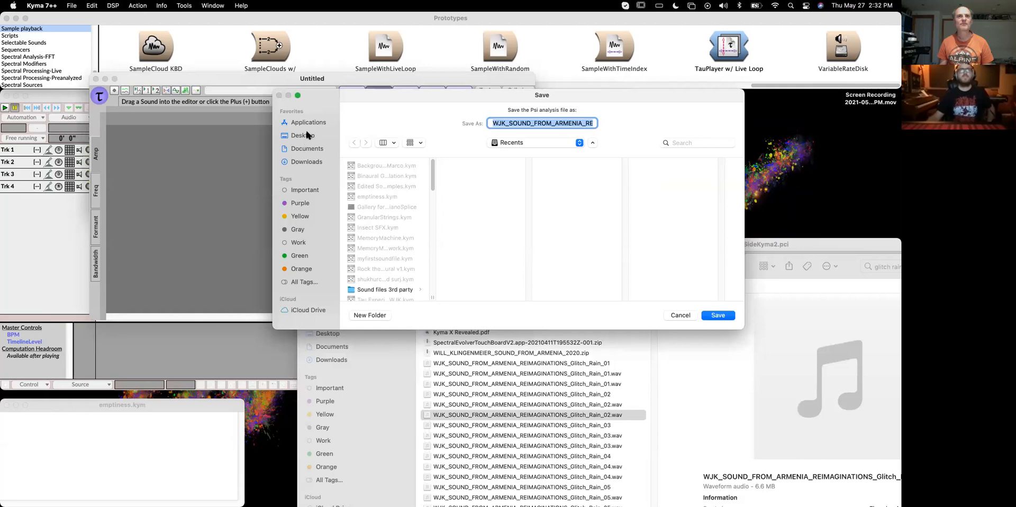
{"action": "scroll", "coordinate": [392, 237], "scroll_direction": "down", "scroll_amount": 5}
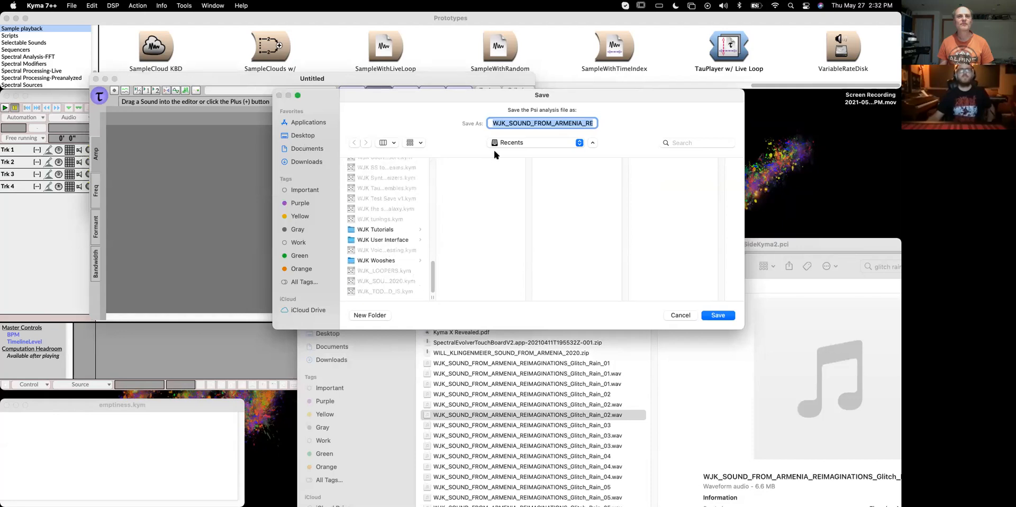
{"action": "left_click", "coordinate": [513, 142]}
{"action": "left_click", "coordinate": [421, 144]}
{"action": "left_click", "coordinate": [306, 149]}
{"action": "scroll", "coordinate": [391, 238], "scroll_direction": "down", "scroll_amount": 10}
{"action": "left_click", "coordinate": [398, 260]}
{"action": "scroll", "coordinate": [480, 268], "scroll_direction": "down", "scroll_amount": 10}
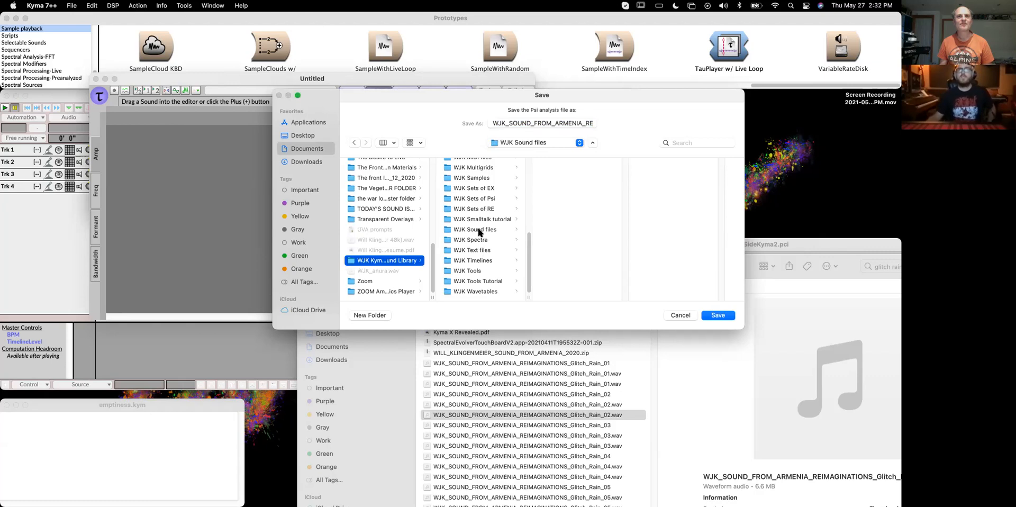
{"action": "left_click", "coordinate": [482, 199]}
{"action": "left_click_drag", "start_coordinate": [625, 291], "coordinate": [655, 294]}
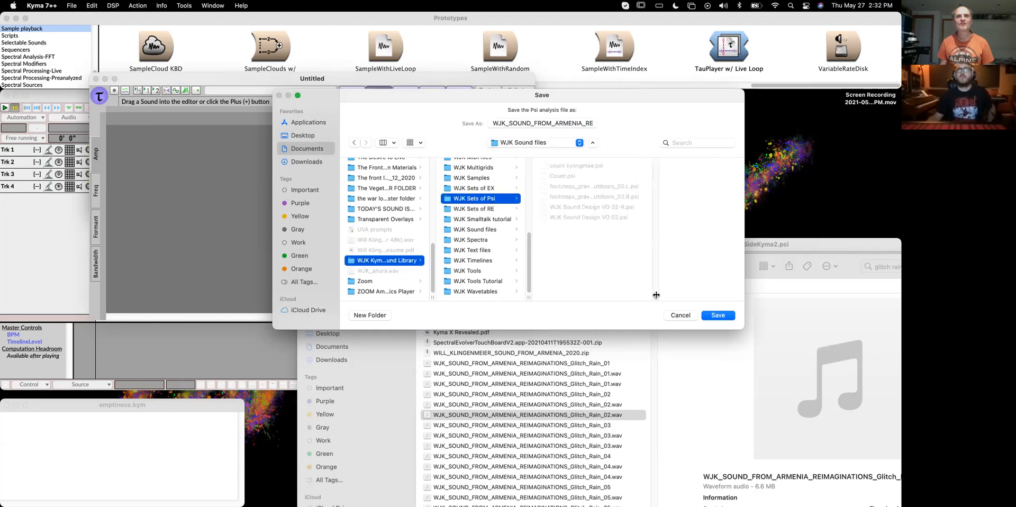
{"action": "left_click", "coordinate": [718, 315]}
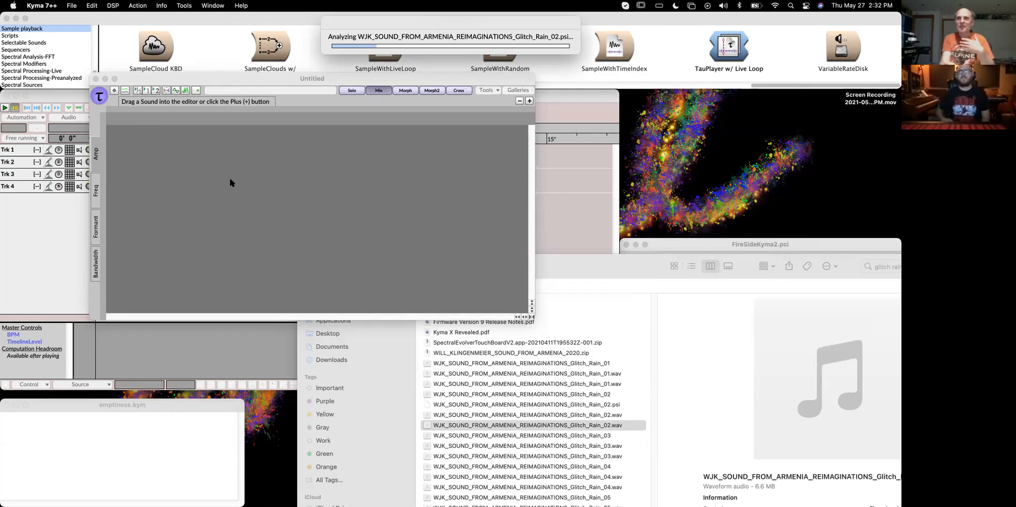
Return to the Finder window and navigate back to the WJK Samples folder in WJK Kyma Sound Library
{"action": "left_click", "coordinate": [712, 245]}
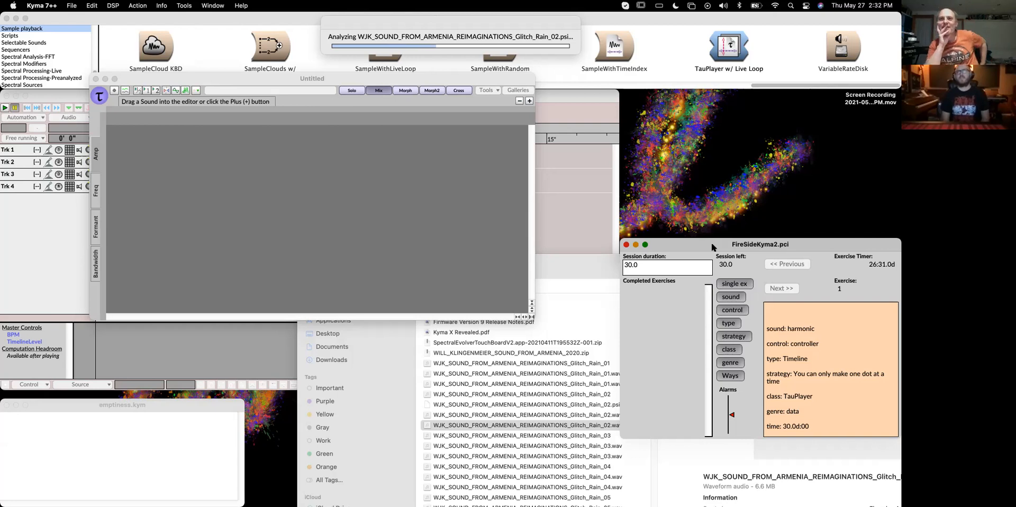
{"action": "left_click_drag", "start_coordinate": [593, 261], "coordinate": [359, 138]}
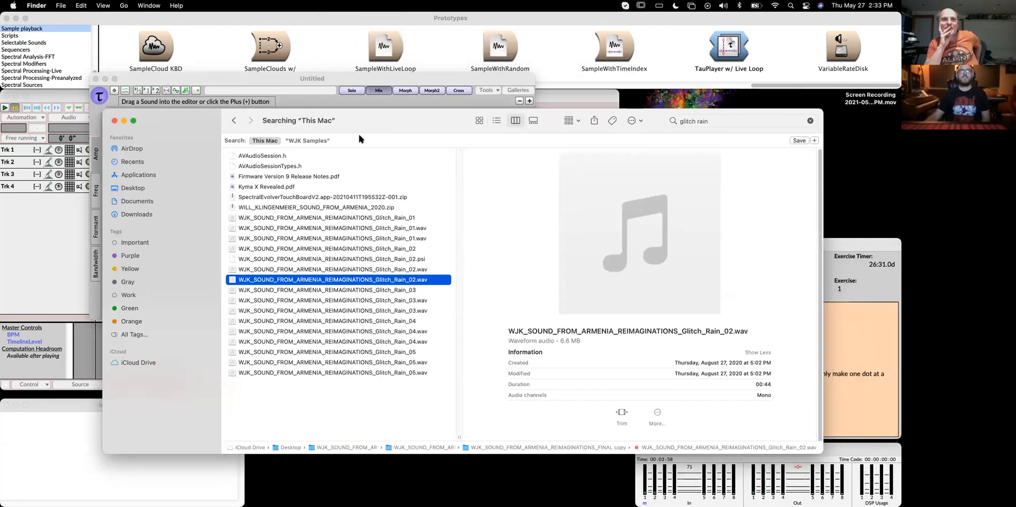
{"action": "left_click", "coordinate": [150, 200]}
{"action": "scroll", "coordinate": [298, 380], "scroll_direction": "down", "scroll_amount": 10}
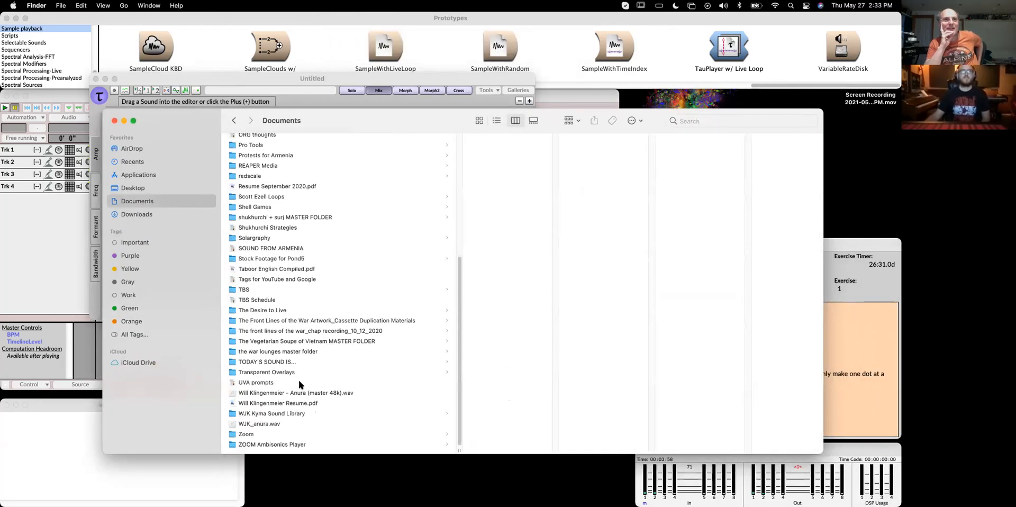
{"action": "left_click", "coordinate": [290, 415]}
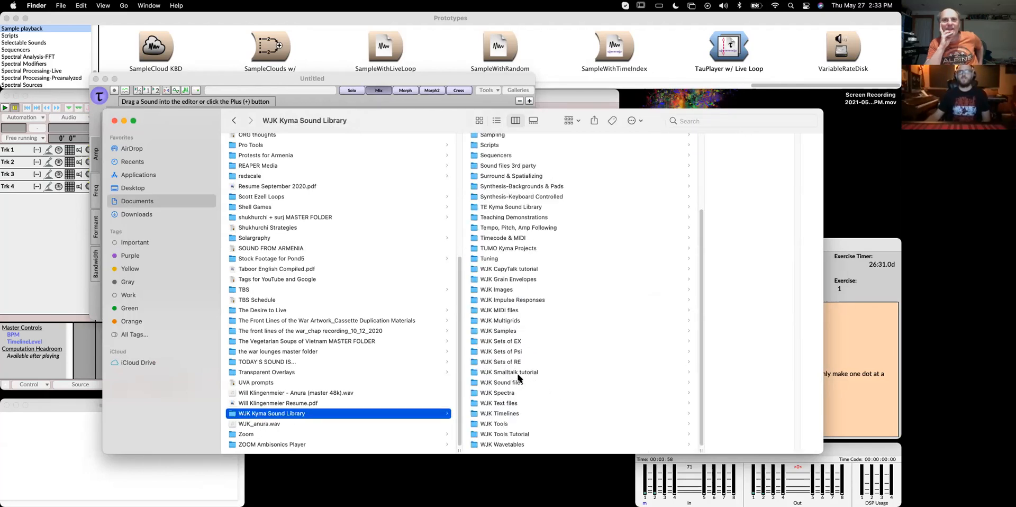
{"action": "left_click", "coordinate": [517, 331]}
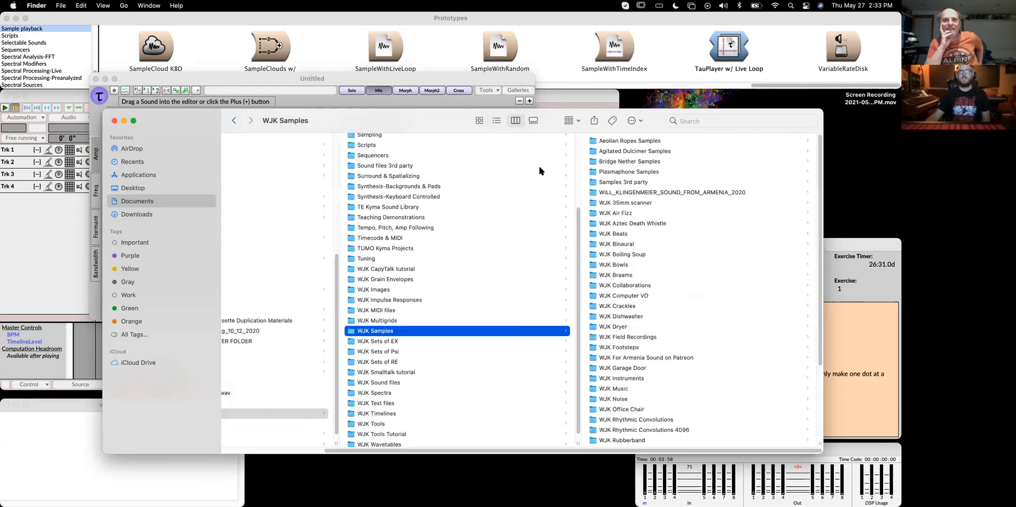
{"action": "left_click_drag", "start_coordinate": [443, 121], "coordinate": [378, 110]}
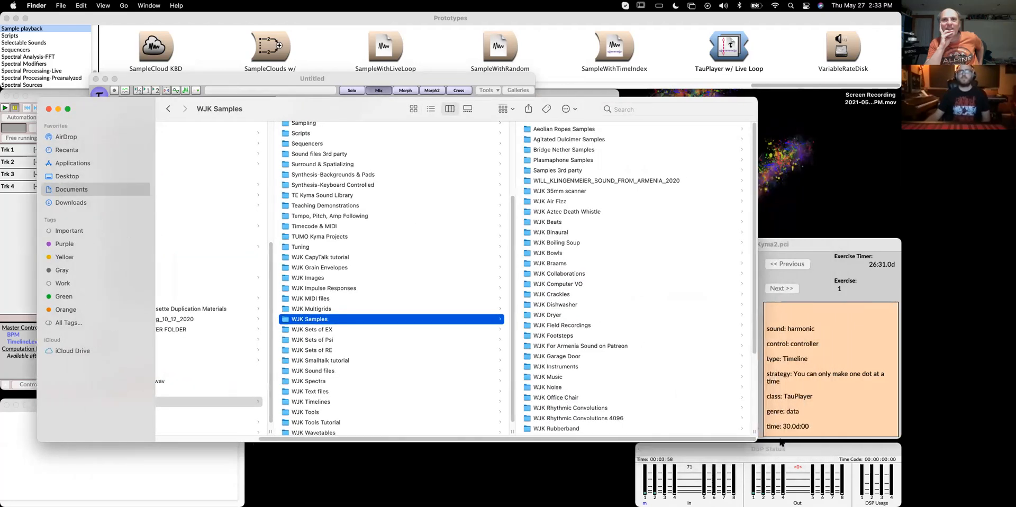
{"action": "left_click_drag", "start_coordinate": [760, 438], "coordinate": [820, 473]}
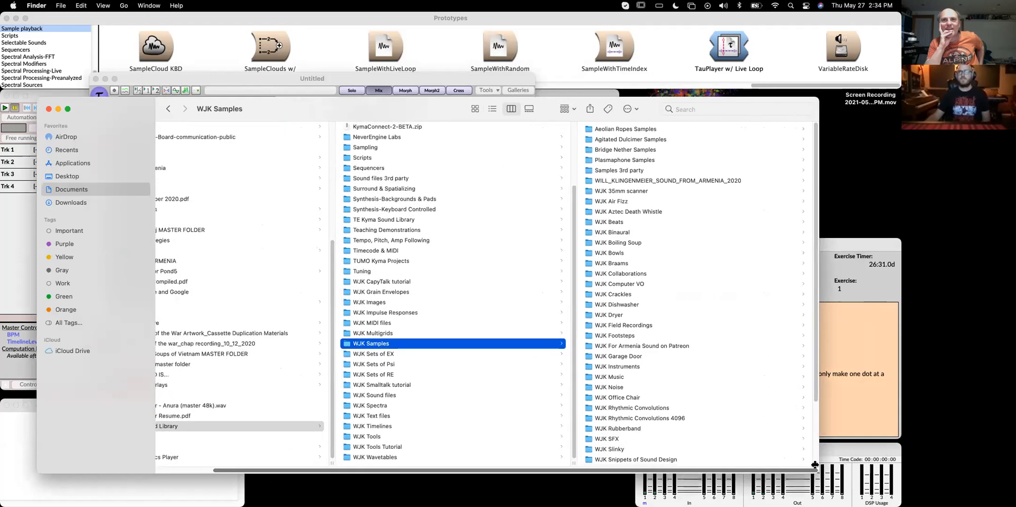
{"action": "scroll", "coordinate": [688, 422], "scroll_direction": "down", "scroll_amount": 1}
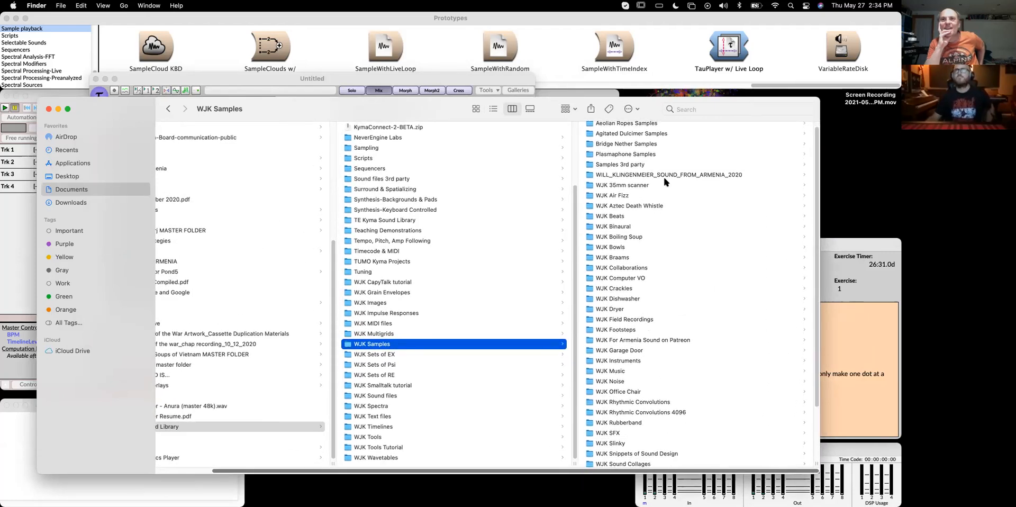
{"action": "scroll", "coordinate": [667, 222], "scroll_direction": "down", "scroll_amount": 3}
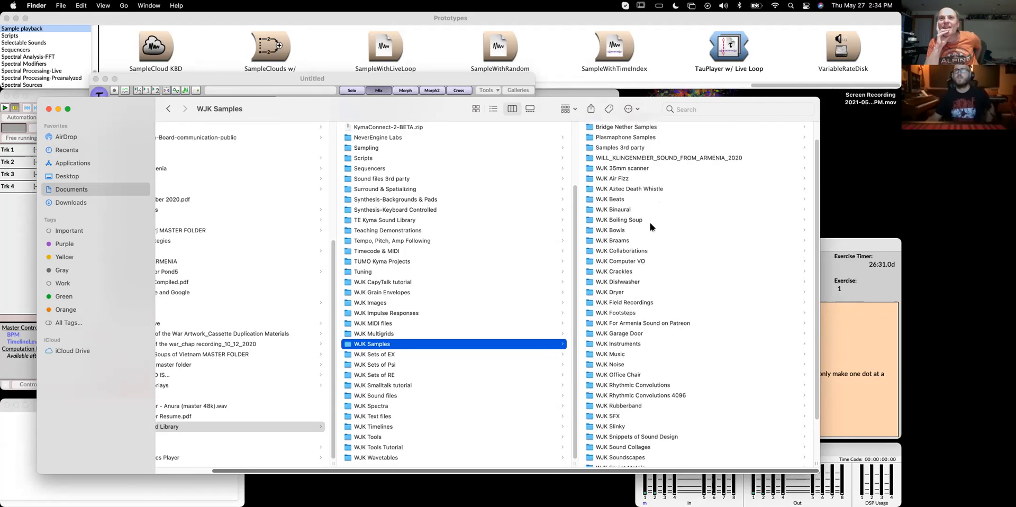
Open the WJK Bowls folder and preview Bowls 01.wav
{"action": "left_click", "coordinate": [632, 228]}
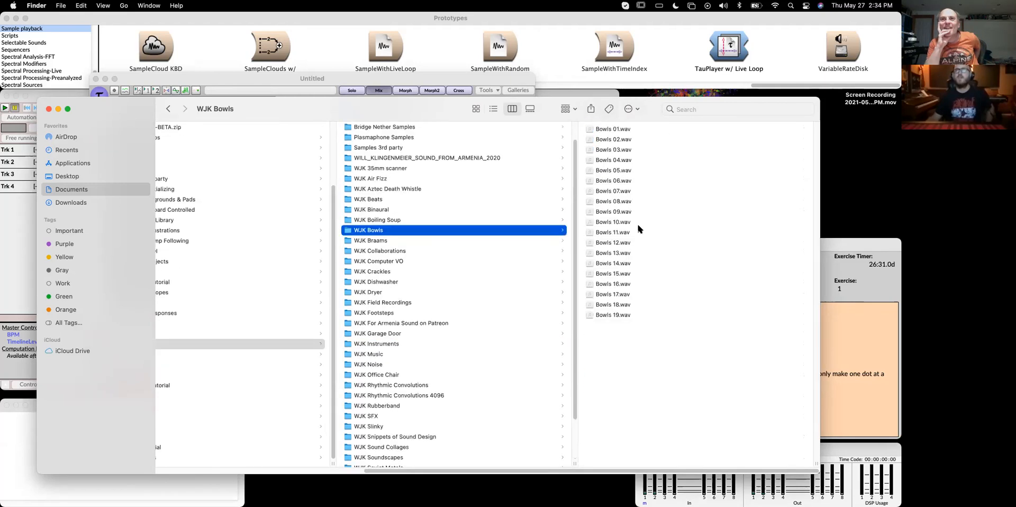
{"action": "left_click", "coordinate": [630, 130]}
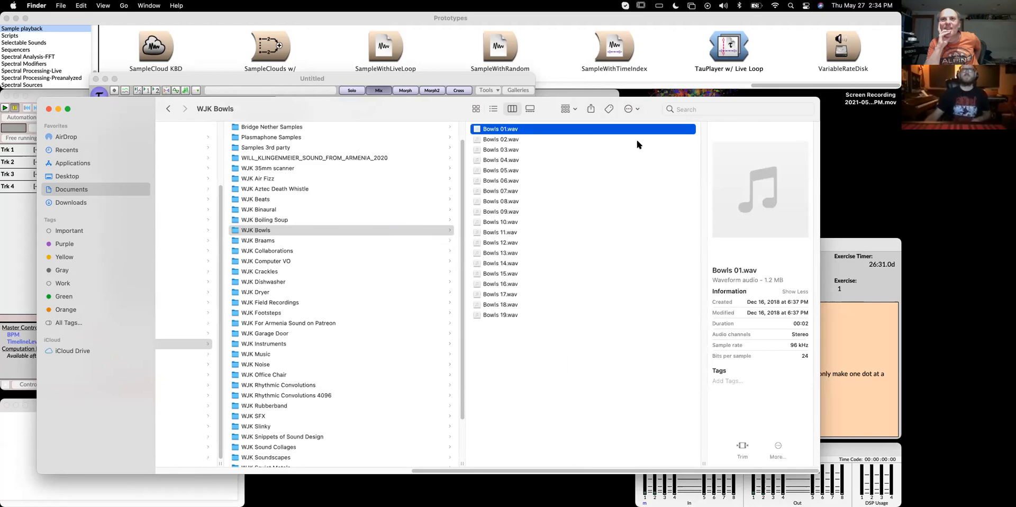
{"action": "key", "text": "space"}
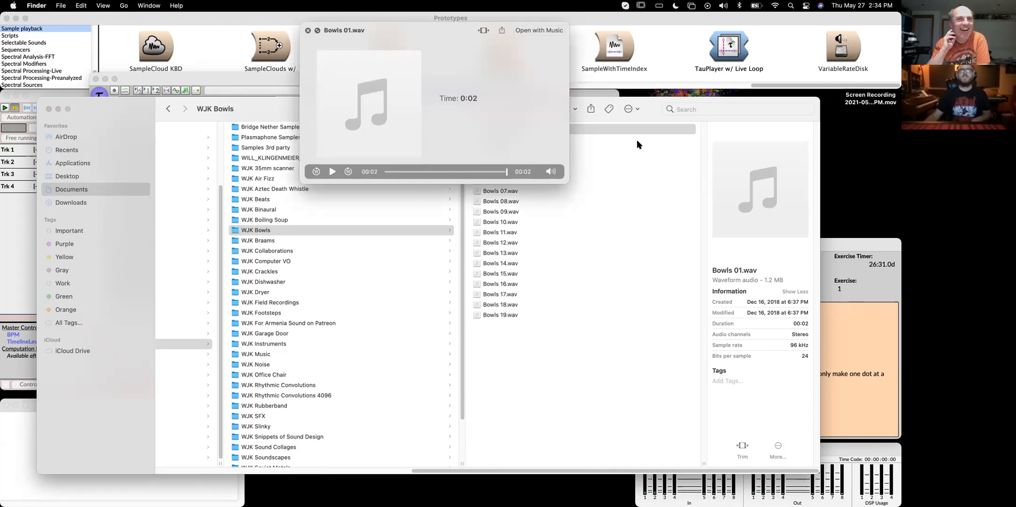
{"action": "key", "text": "space"}
Open the Harmonium folder inside WJK Instruments to view its samples
{"action": "left_click", "coordinate": [275, 341]}
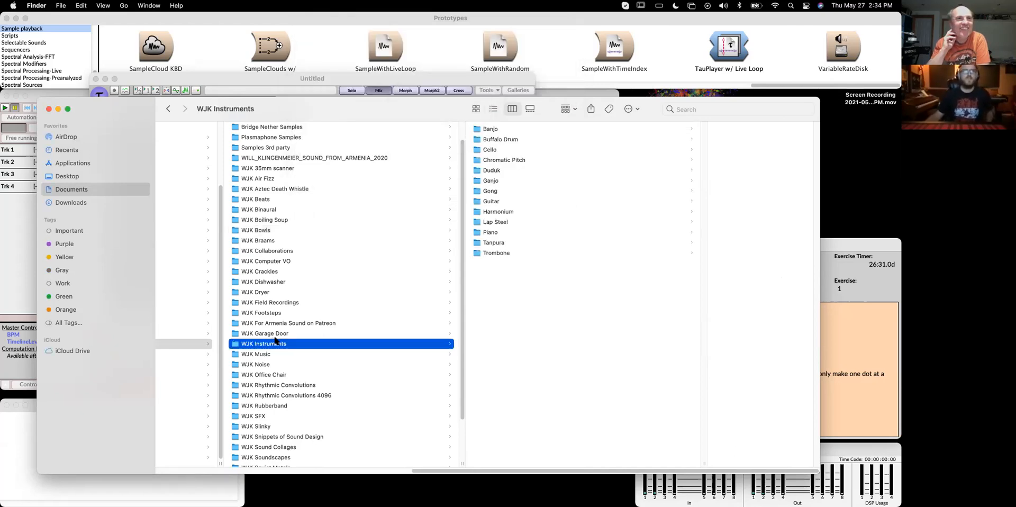
{"action": "left_click", "coordinate": [503, 213]}
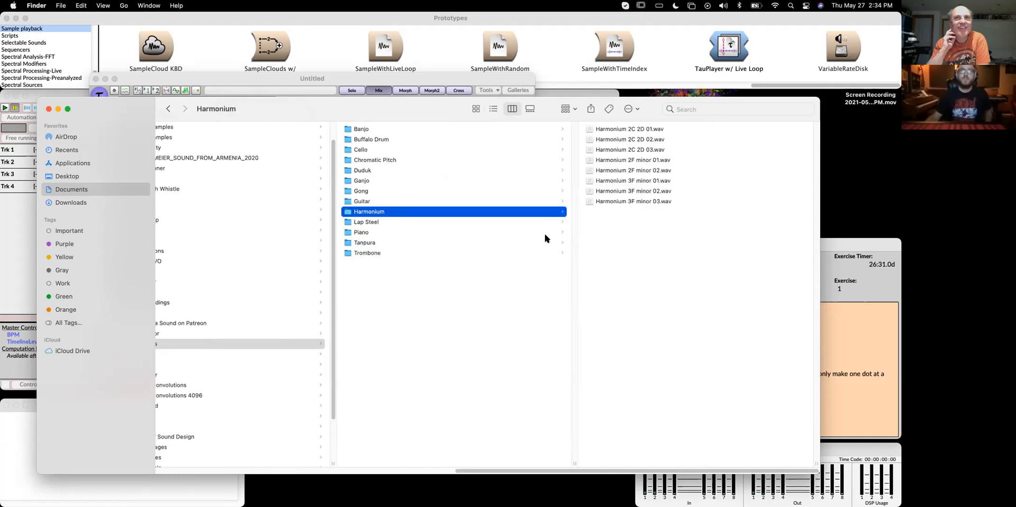
{"action": "left_click_drag", "start_coordinate": [398, 110], "coordinate": [567, 185]}
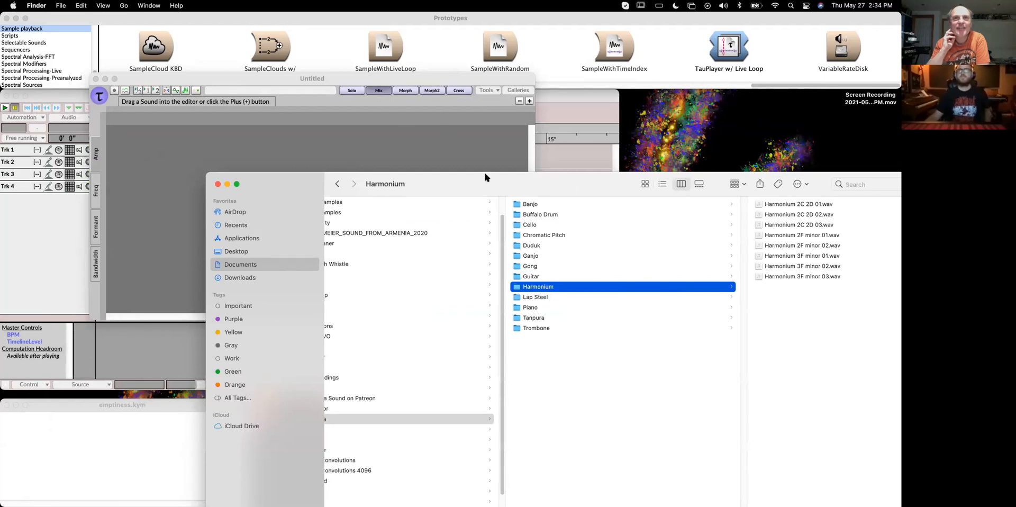
Open the Duduk folder and load Duduk 01.wav into the Tau editor for spectral analysis
{"action": "left_click_drag", "start_coordinate": [561, 182], "coordinate": [440, 163]}
{"action": "left_click", "coordinate": [424, 227]}
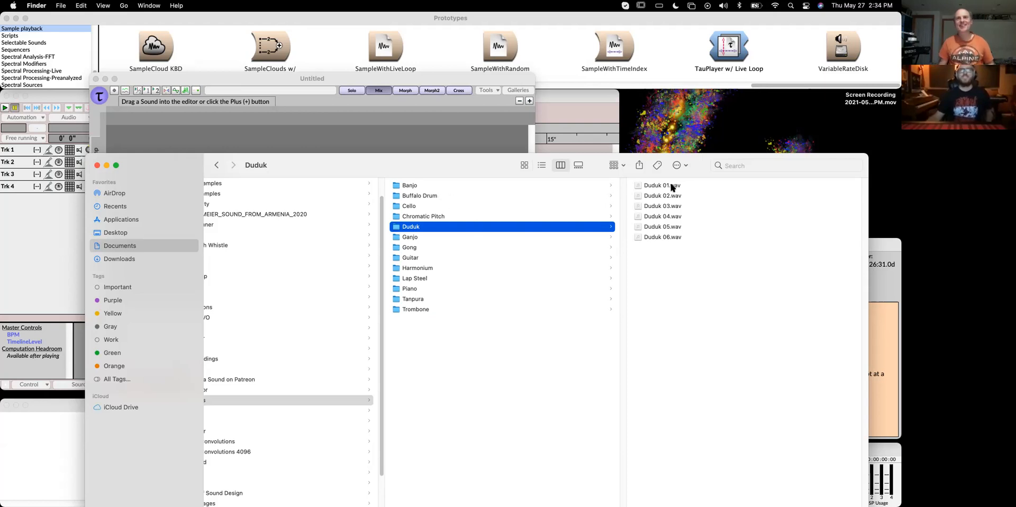
{"action": "left_click", "coordinate": [654, 186]}
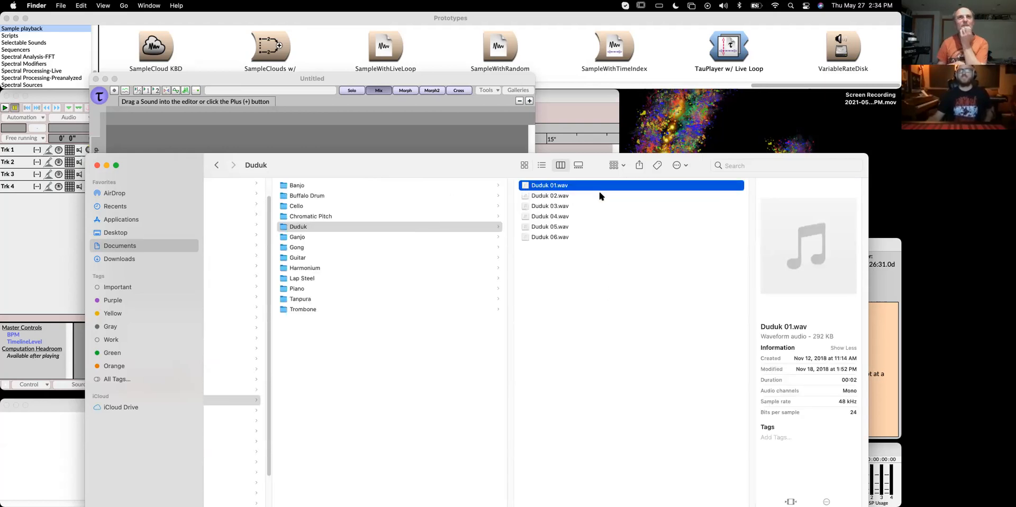
{"action": "left_click_drag", "start_coordinate": [369, 165], "coordinate": [379, 171]}
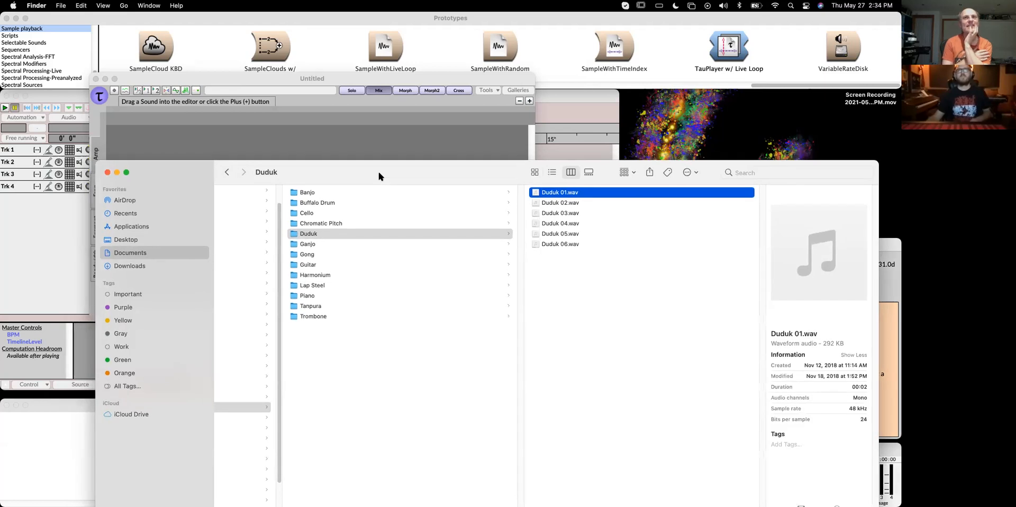
{"action": "left_click_drag", "start_coordinate": [411, 198], "coordinate": [463, 208]}
{"action": "left_click", "coordinate": [312, 79]}
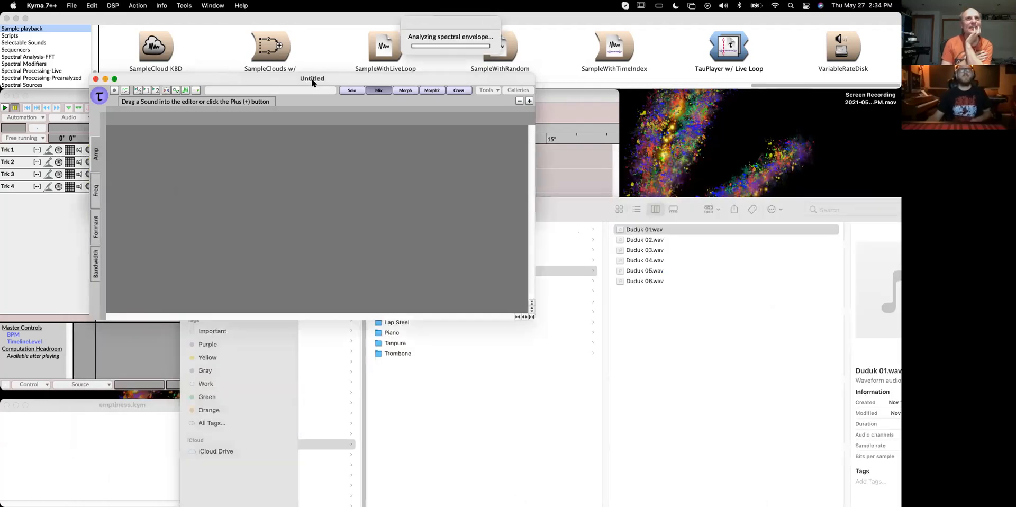
{"action": "left_click_drag", "start_coordinate": [449, 24], "coordinate": [428, 28]}
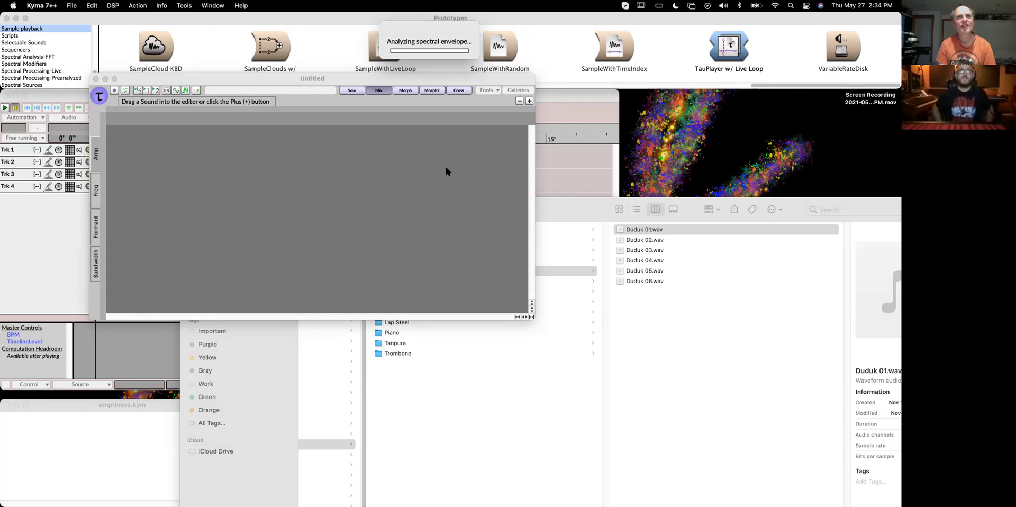
{"action": "left_click_drag", "start_coordinate": [431, 24], "coordinate": [399, 153]}
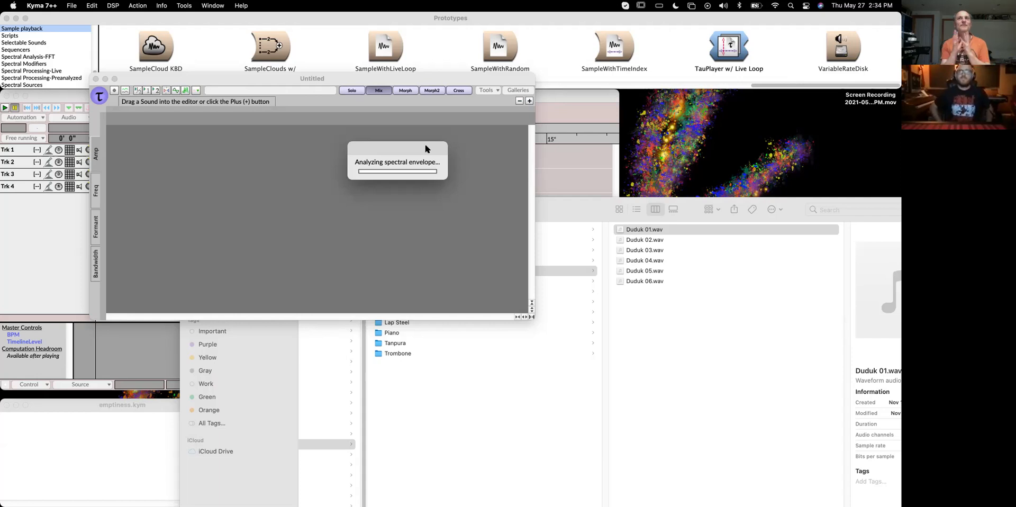
{"action": "left_click", "coordinate": [590, 207]}
{"action": "left_click_drag", "start_coordinate": [557, 331], "coordinate": [475, 336]}
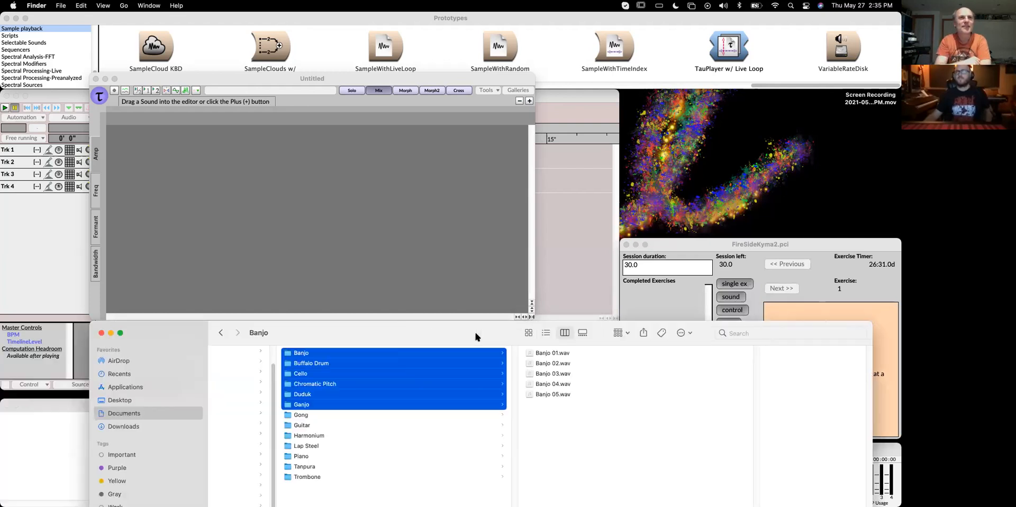
{"action": "left_click", "coordinate": [698, 245]}
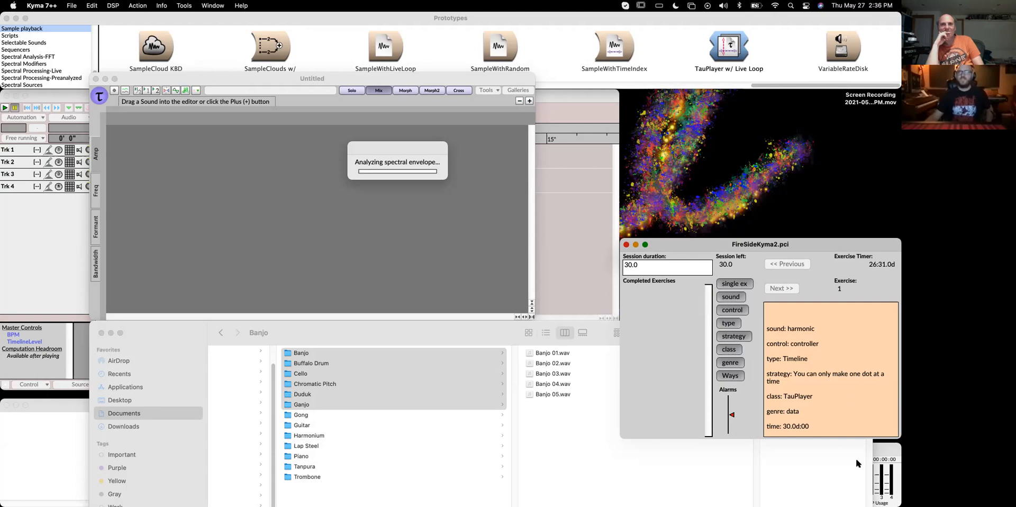
{"action": "left_click", "coordinate": [881, 454]}
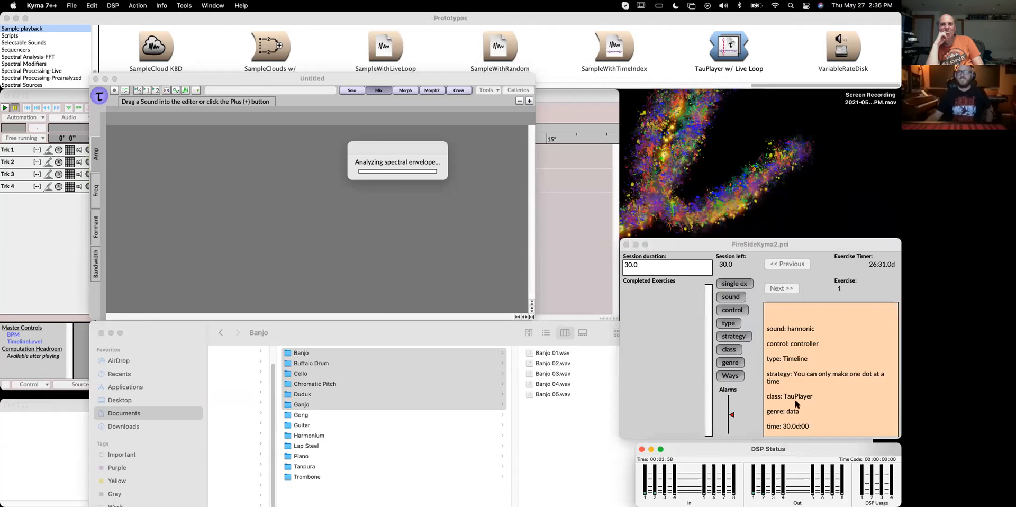
{"action": "left_click", "coordinate": [802, 247]}
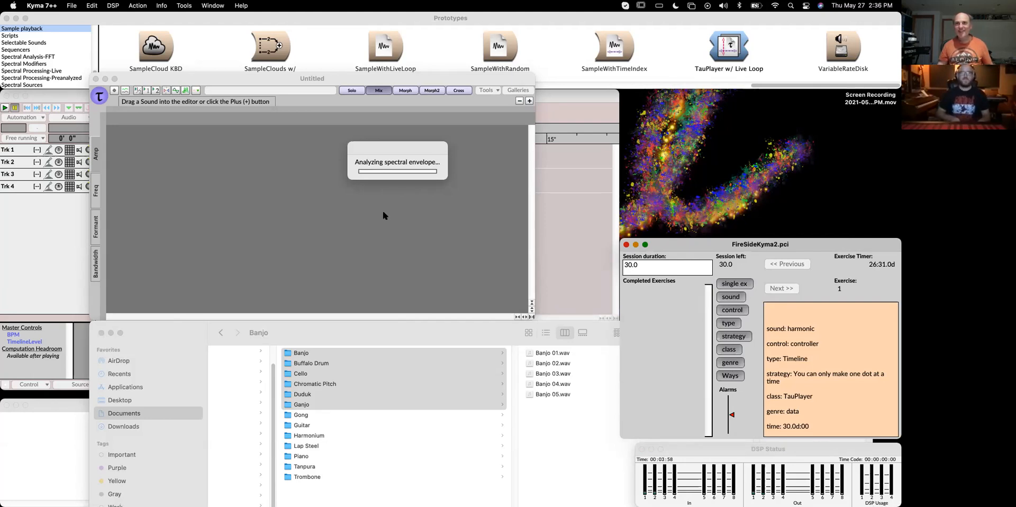
{"action": "key", "text": "super+alt+Escape"}
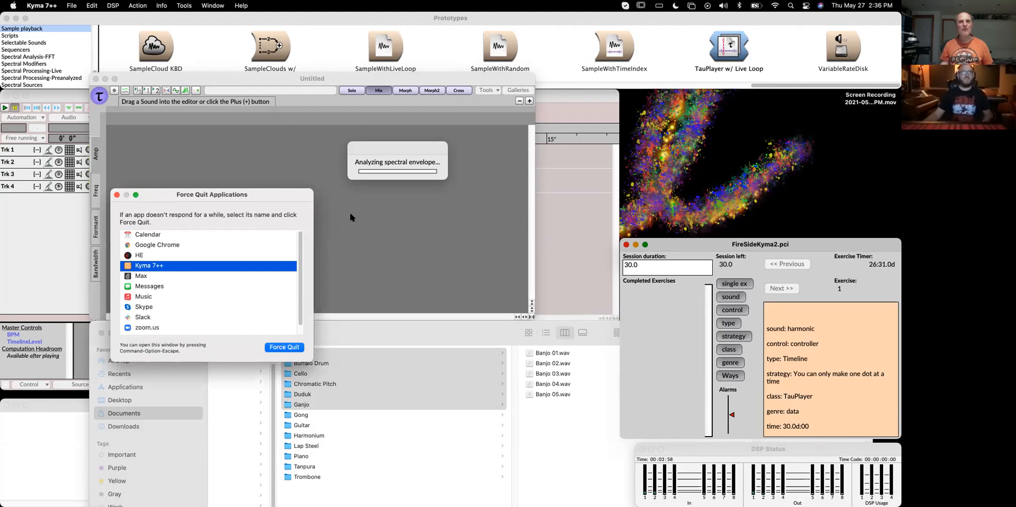
{"action": "left_click", "coordinate": [117, 195]}
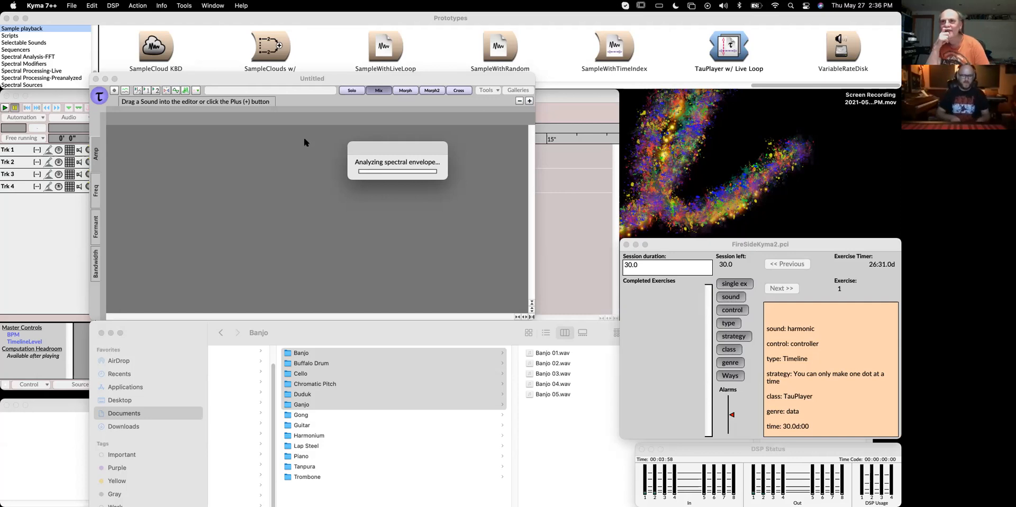
{"action": "key", "text": "super+alt+Escape"}
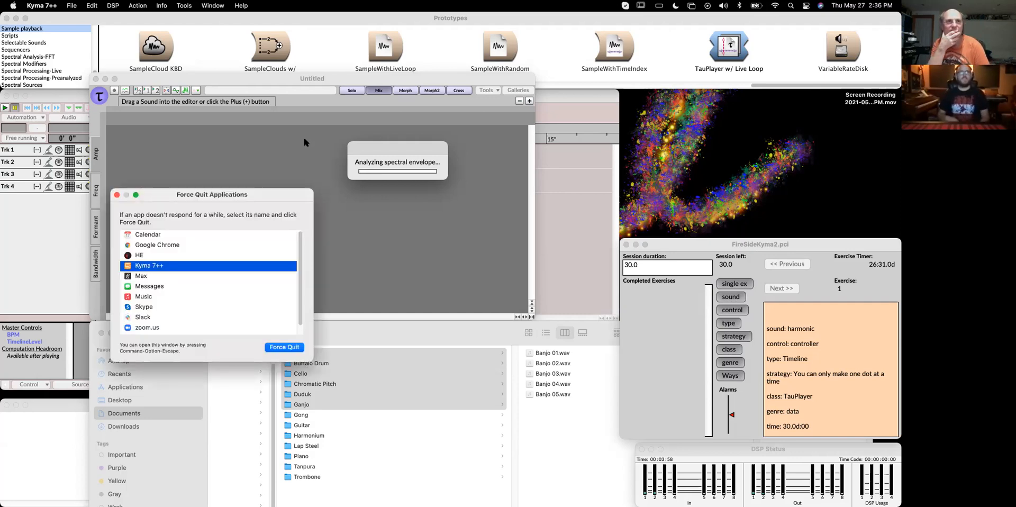
{"action": "left_click", "coordinate": [116, 195]}
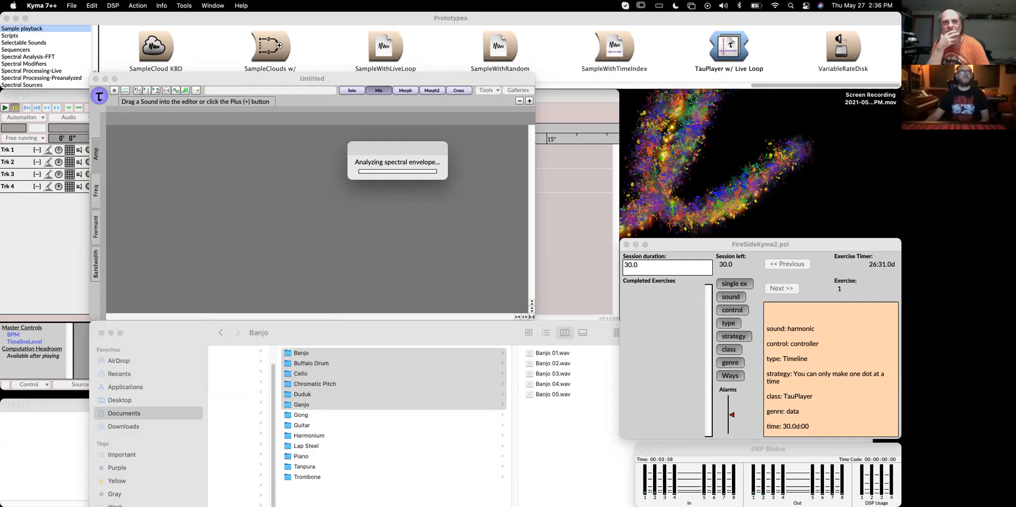
Try to stop the running spectral envelope evaluation
{"action": "left_click", "coordinate": [71, 5]}
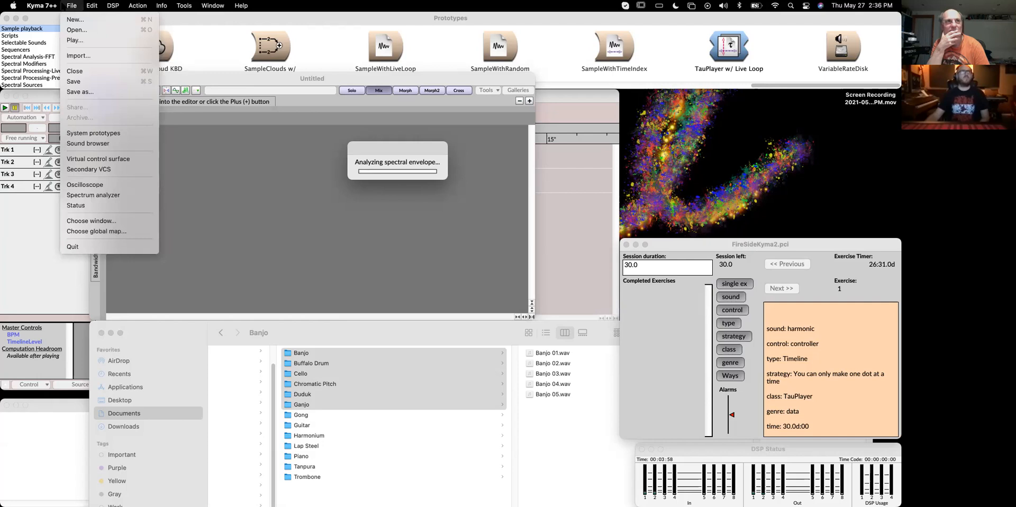
{"action": "mouse_move", "coordinate": [92, 5]}
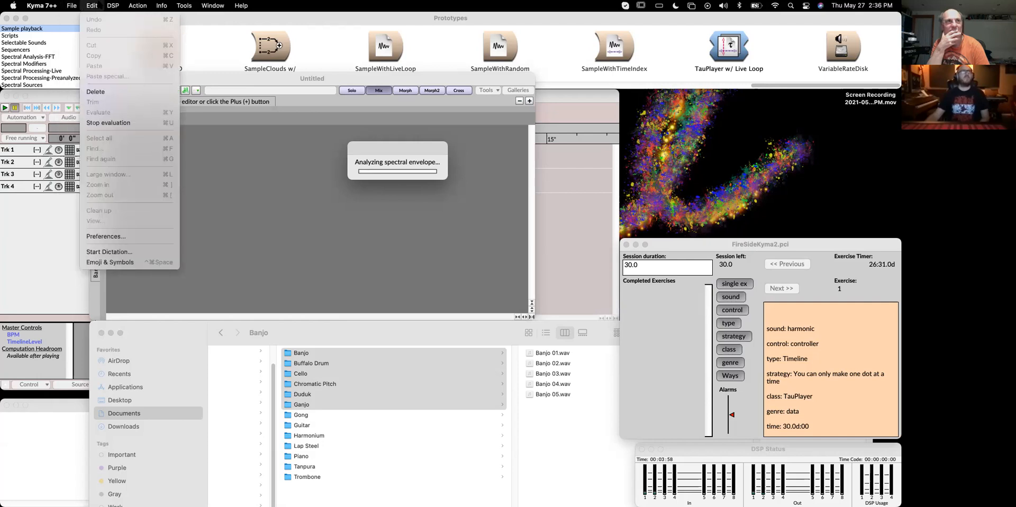
{"action": "left_click", "coordinate": [112, 123]}
{"action": "left_click_drag", "start_coordinate": [407, 147], "coordinate": [406, 143]}
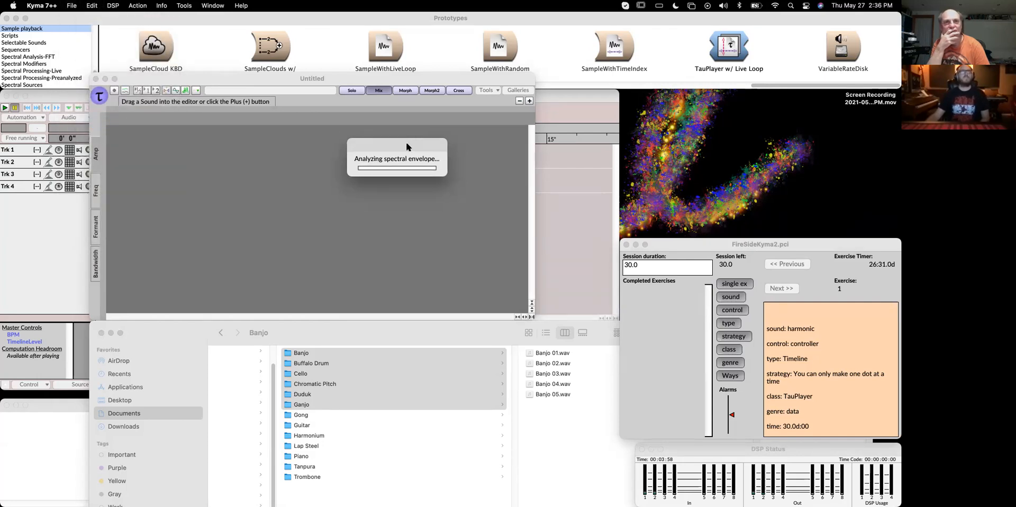
{"action": "left_click_drag", "start_coordinate": [158, 80], "coordinate": [178, 67]}
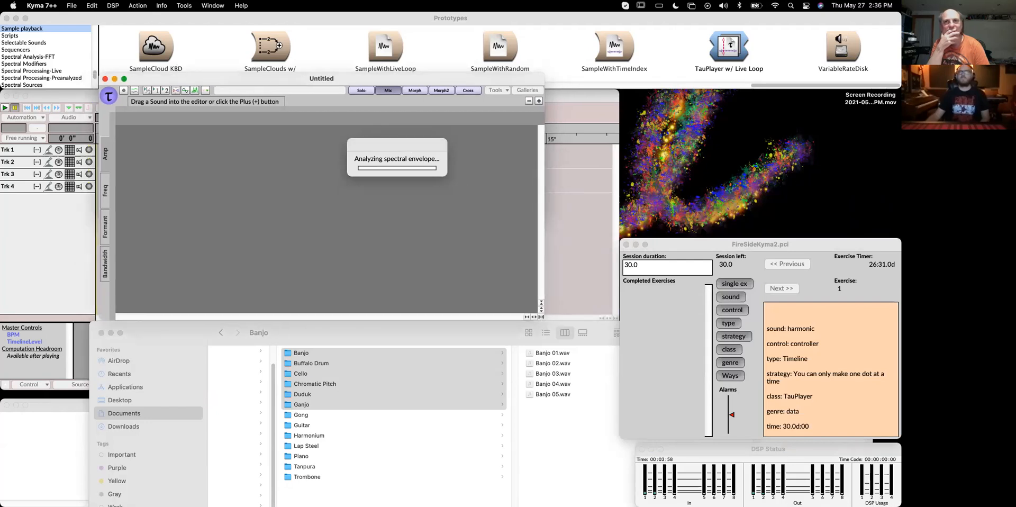
Reselect the Duduk folder and load Duduk 01.wav into the Tau editor again
{"action": "left_click", "coordinate": [411, 328]}
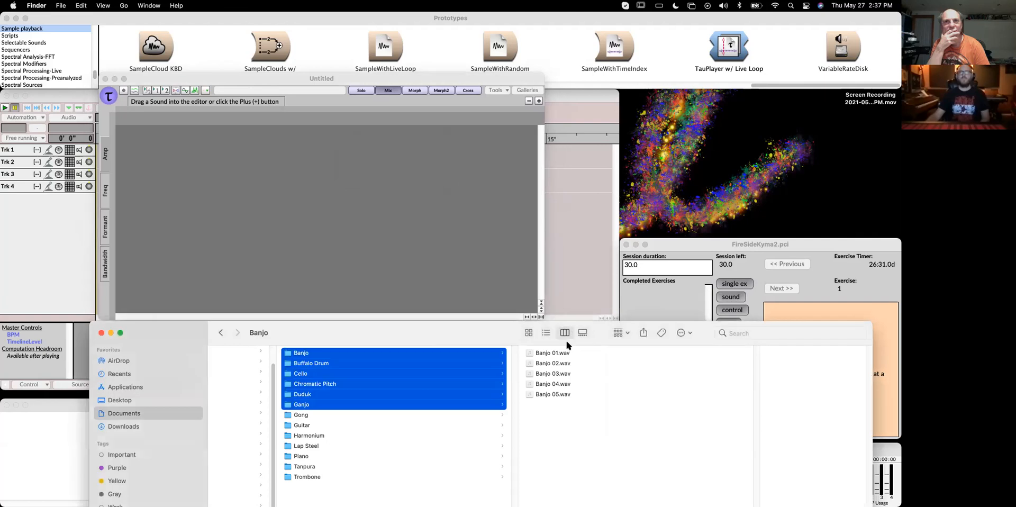
{"action": "left_click", "coordinate": [319, 385]}
{"action": "left_click", "coordinate": [317, 414]}
{"action": "left_click", "coordinate": [320, 393]}
{"action": "left_click_drag", "start_coordinate": [567, 355], "coordinate": [312, 172]}
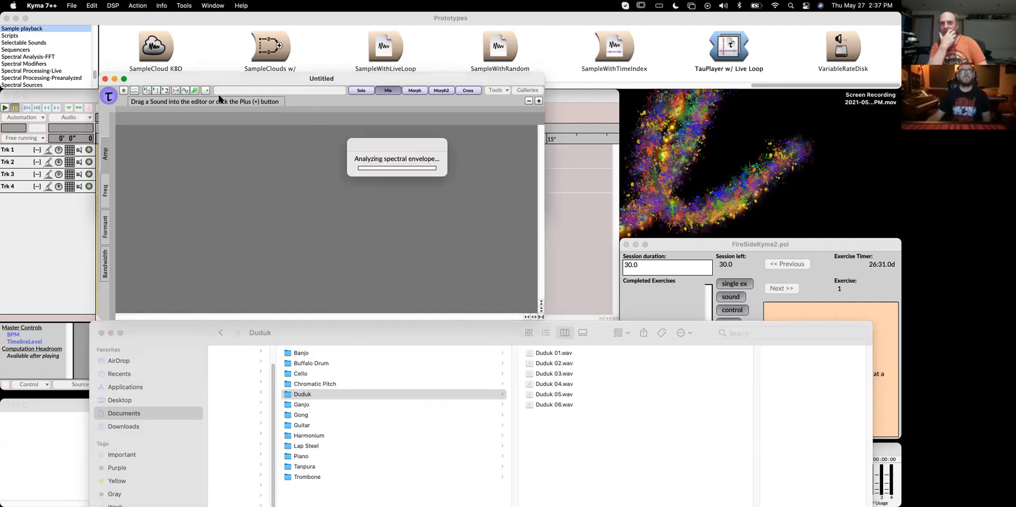
{"action": "left_click_drag", "start_coordinate": [208, 79], "coordinate": [207, 62]}
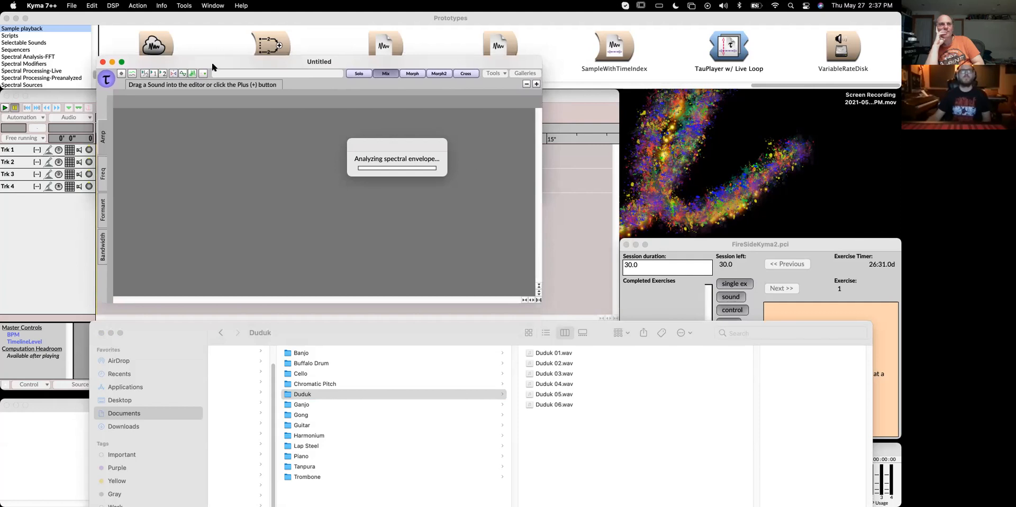
{"action": "left_click", "coordinate": [828, 240]}
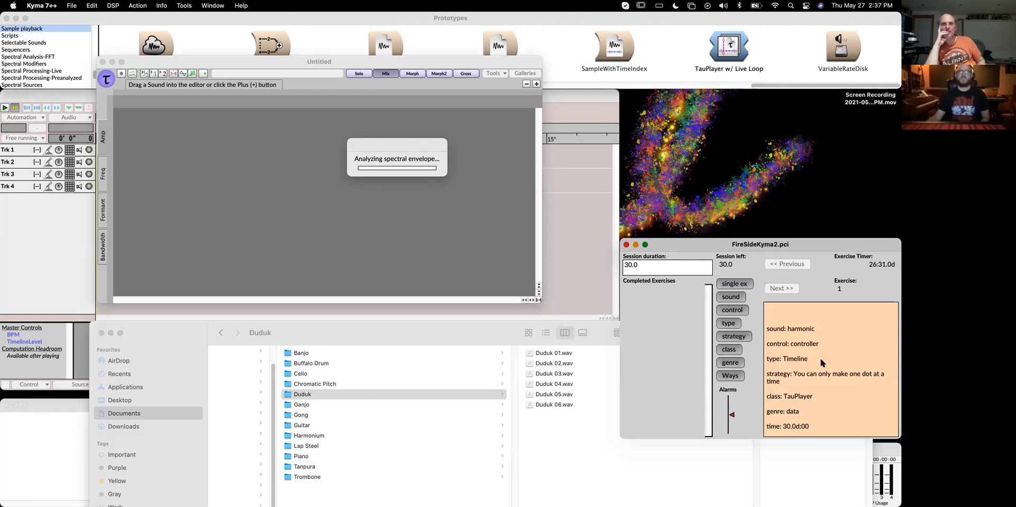
{"action": "left_click_drag", "start_coordinate": [242, 62], "coordinate": [269, 71]}
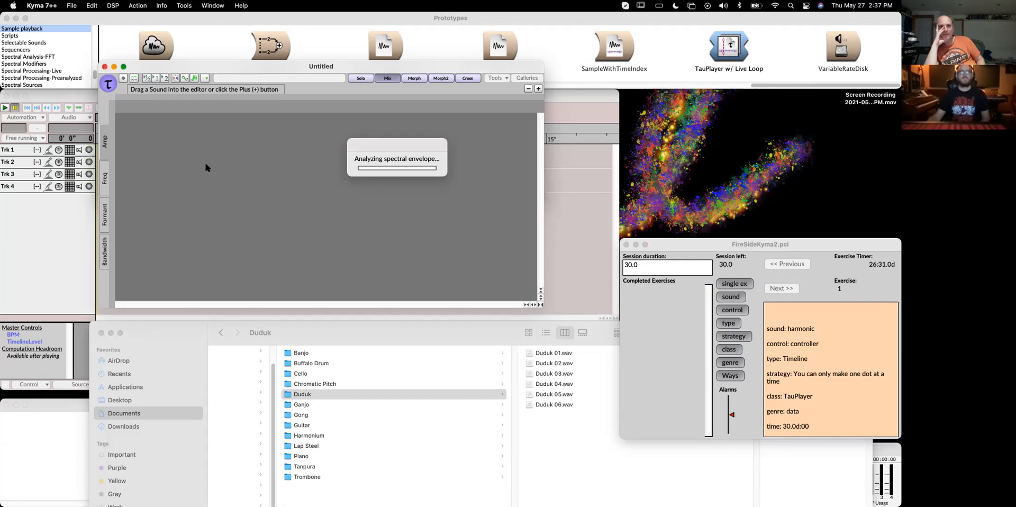
{"action": "left_click", "coordinate": [486, 341]}
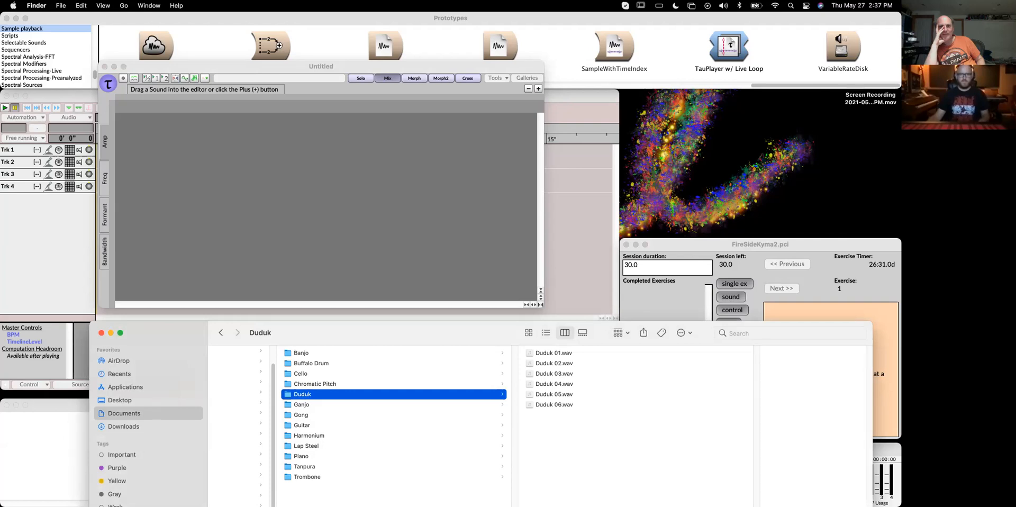
{"action": "key", "text": "super+Tab"}
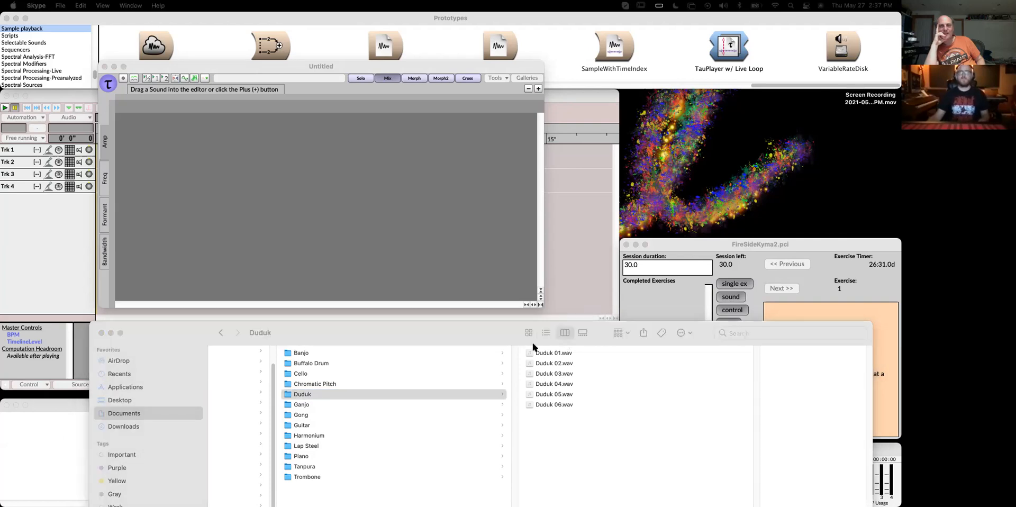
{"action": "left_click_drag", "start_coordinate": [550, 353], "coordinate": [564, 356]}
Search the whole Mac in Finder for files matching glitch rain
{"action": "left_click", "coordinate": [442, 329]}
{"action": "left_click", "coordinate": [824, 331]}
{"action": "type", "text": "g"}
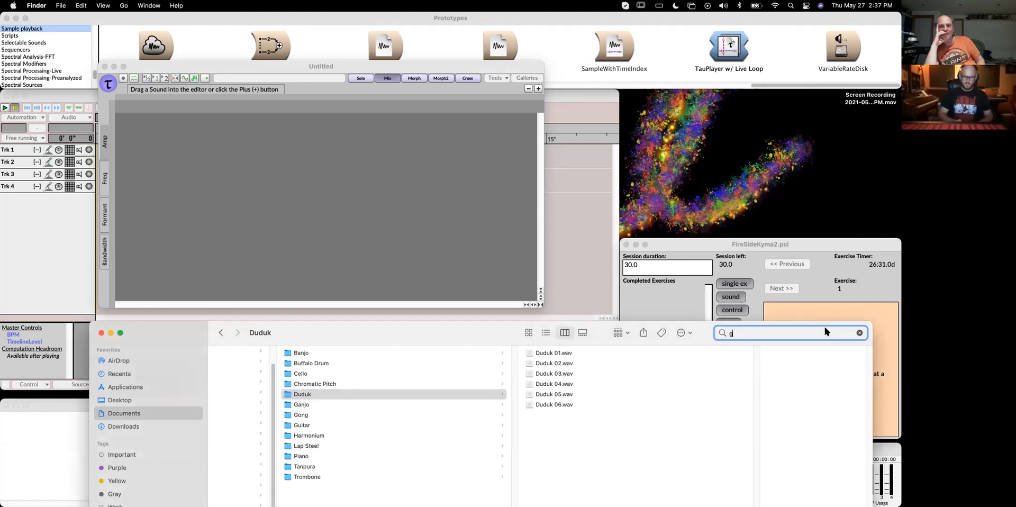
{"action": "type", "text": "litch rain"}
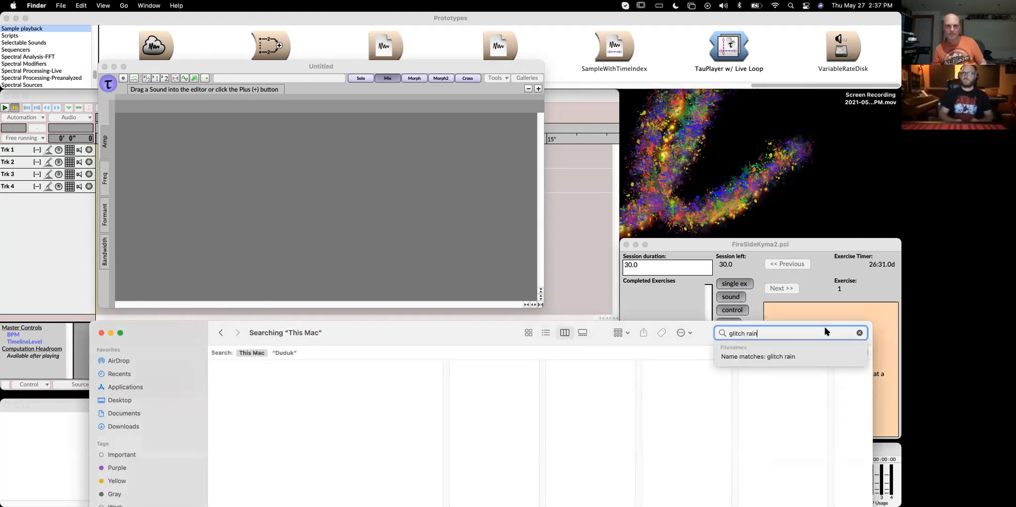
Select WJK_SOUND_FROM_ARMENIA_REIMAGINATIONS_Glitch_Rain_01.wav in the results and inspect its file details
{"action": "left_click_drag", "start_coordinate": [398, 332], "coordinate": [385, 212]}
{"action": "left_click", "coordinate": [394, 310]}
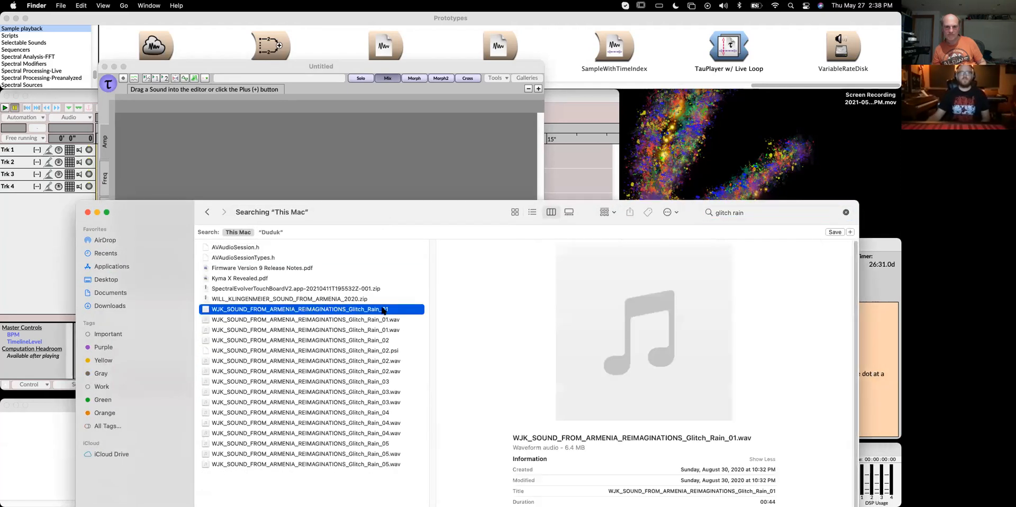
{"action": "left_click_drag", "start_coordinate": [361, 216], "coordinate": [353, 86]}
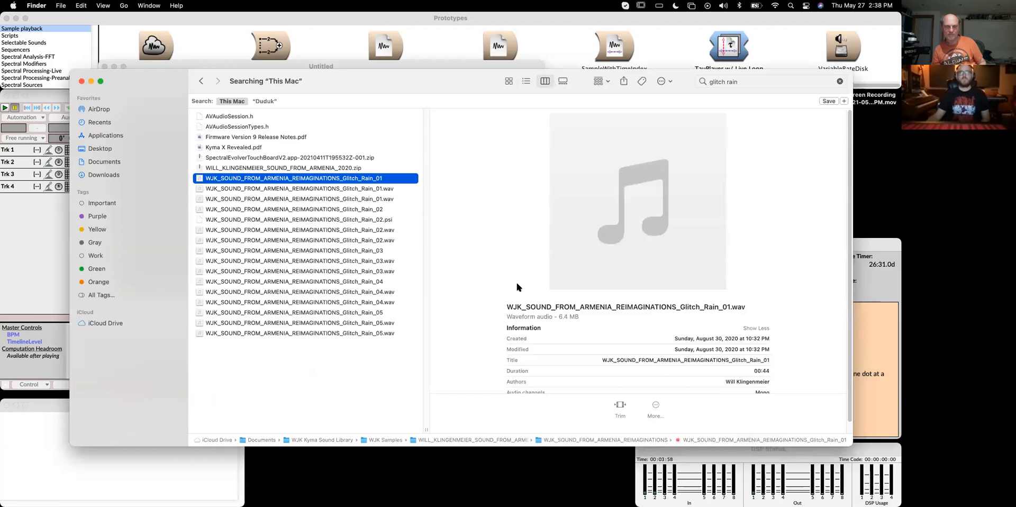
{"action": "scroll", "coordinate": [533, 306], "scroll_direction": "down", "scroll_amount": 2}
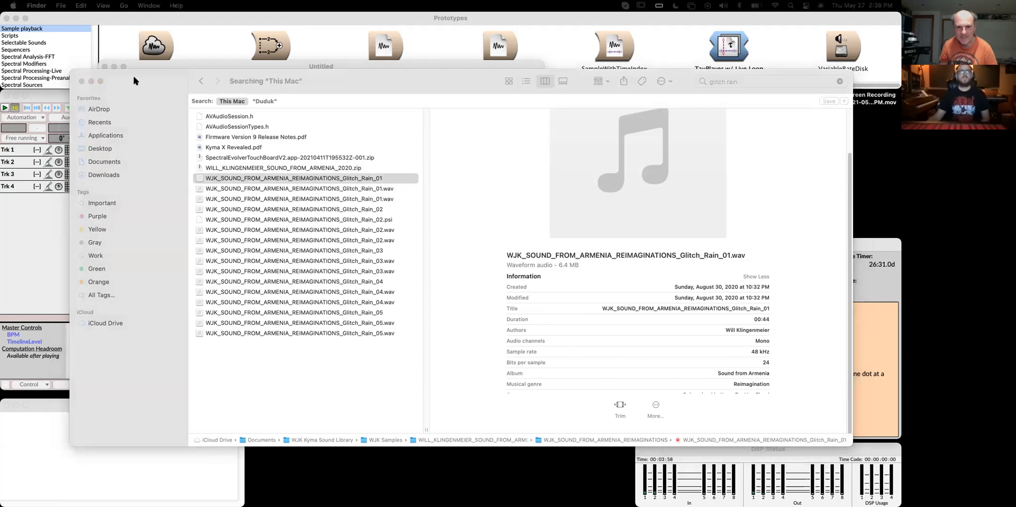
{"action": "left_click_drag", "start_coordinate": [132, 74], "coordinate": [0, 74]}
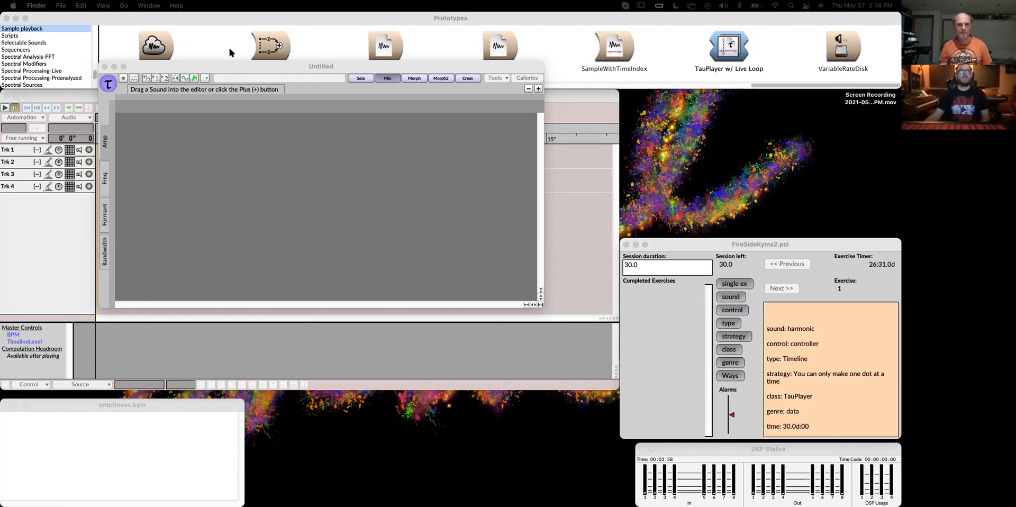
{"action": "left_click", "coordinate": [234, 63]}
{"action": "left_click_drag", "start_coordinate": [252, 71], "coordinate": [259, 114]}
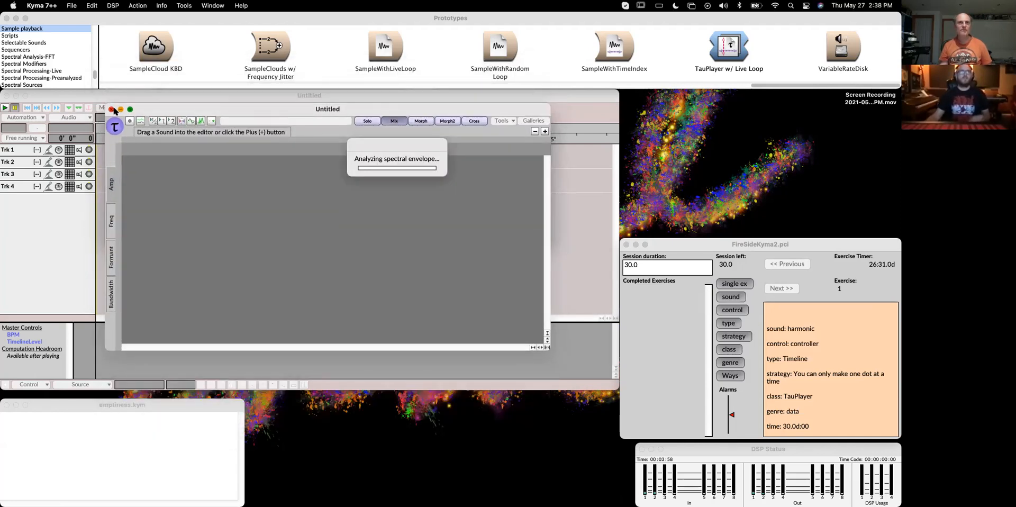
{"action": "mouse_move", "coordinate": [252, 111]}
{"action": "left_mouse_down"}
{"action": "mouse_move", "coordinate": [276, 111]}
{"action": "mouse_move", "coordinate": [259, 112]}
{"action": "left_mouse_up"}
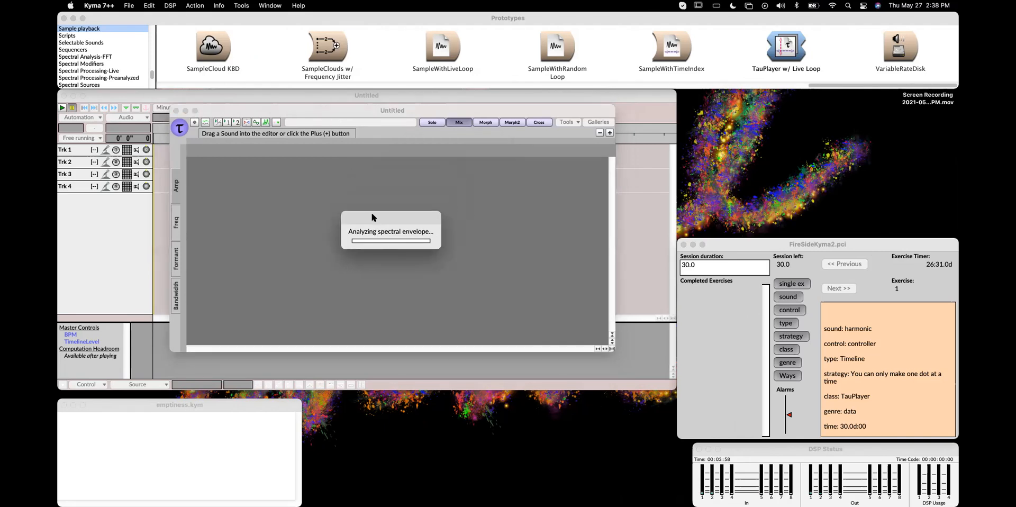
{"action": "left_click", "coordinate": [855, 242]}
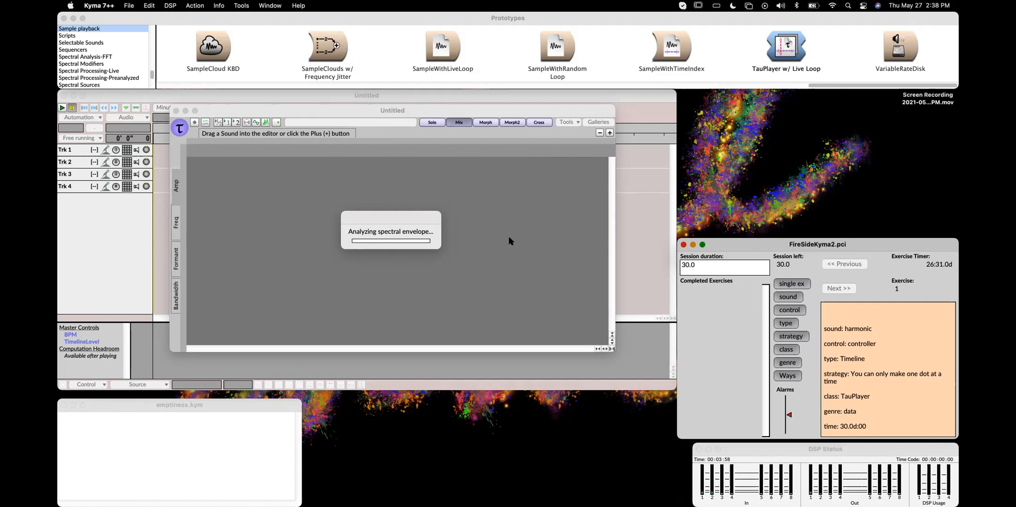
{"action": "left_click", "coordinate": [175, 121]}
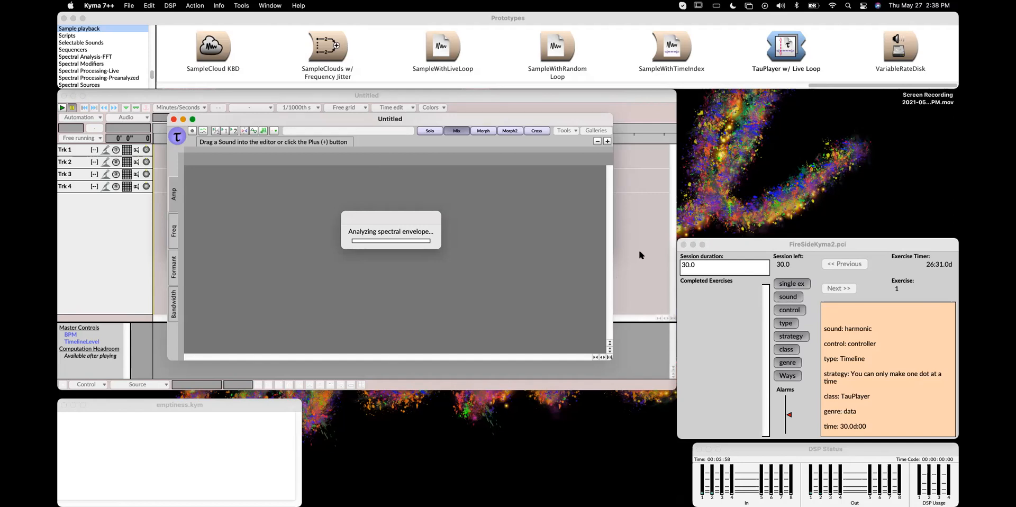
{"action": "key", "text": "super+alt+Escape"}
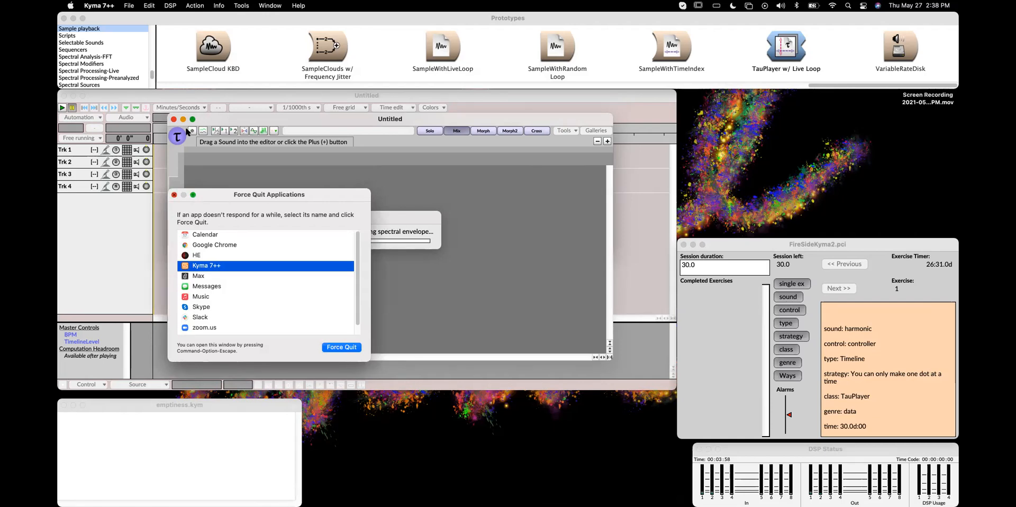
{"action": "key", "text": "Escape"}
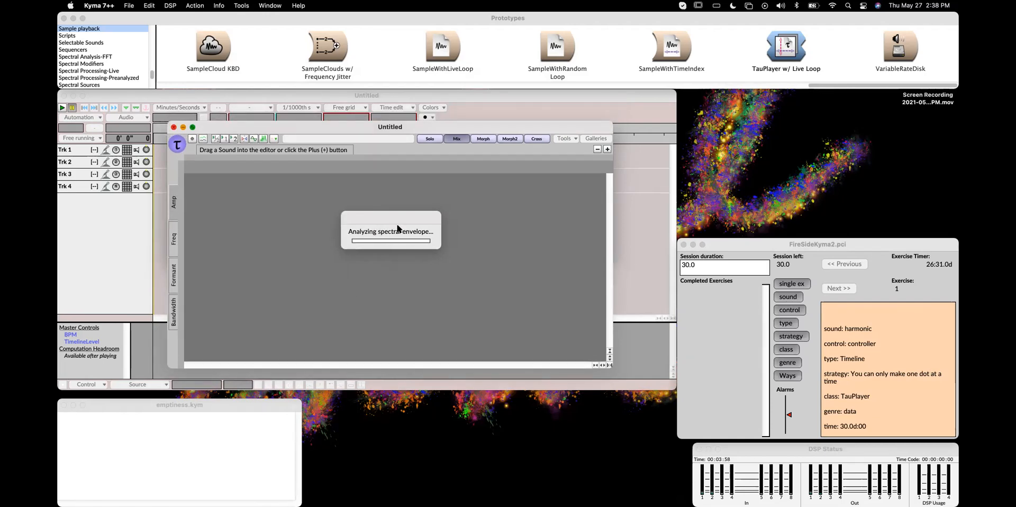
{"action": "left_click", "coordinate": [149, 6]}
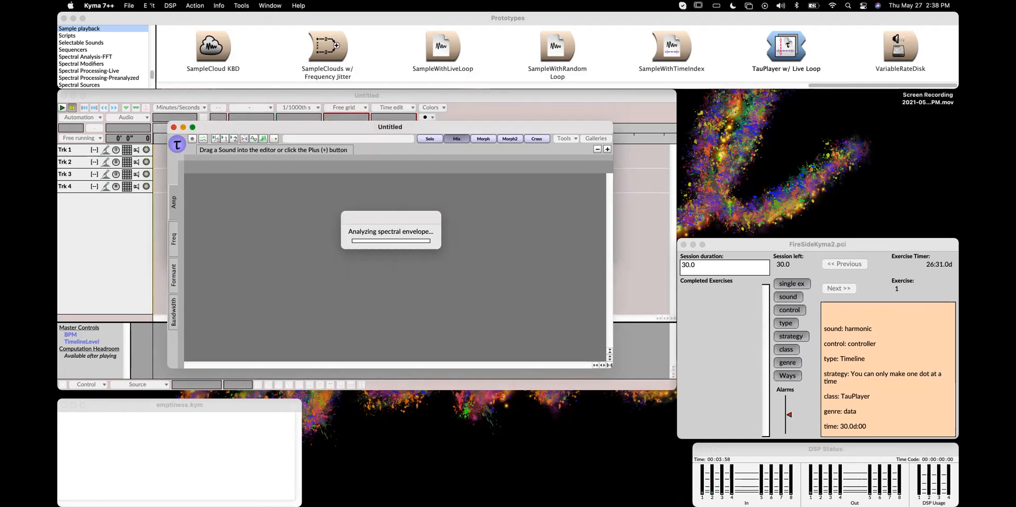
{"action": "left_click", "coordinate": [164, 124]}
{"action": "left_click_drag", "start_coordinate": [395, 220], "coordinate": [399, 220]}
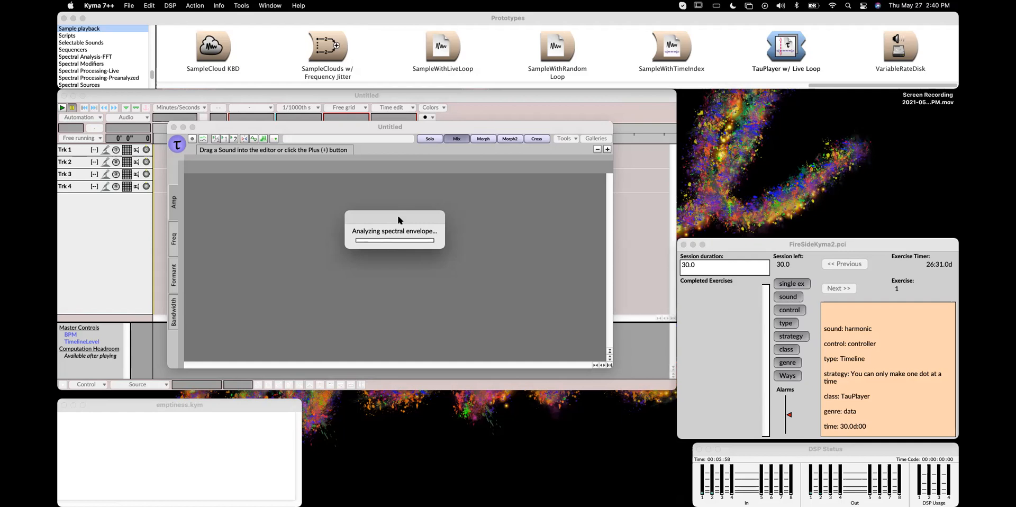
{"action": "left_click_drag", "start_coordinate": [398, 220], "coordinate": [380, 213]}
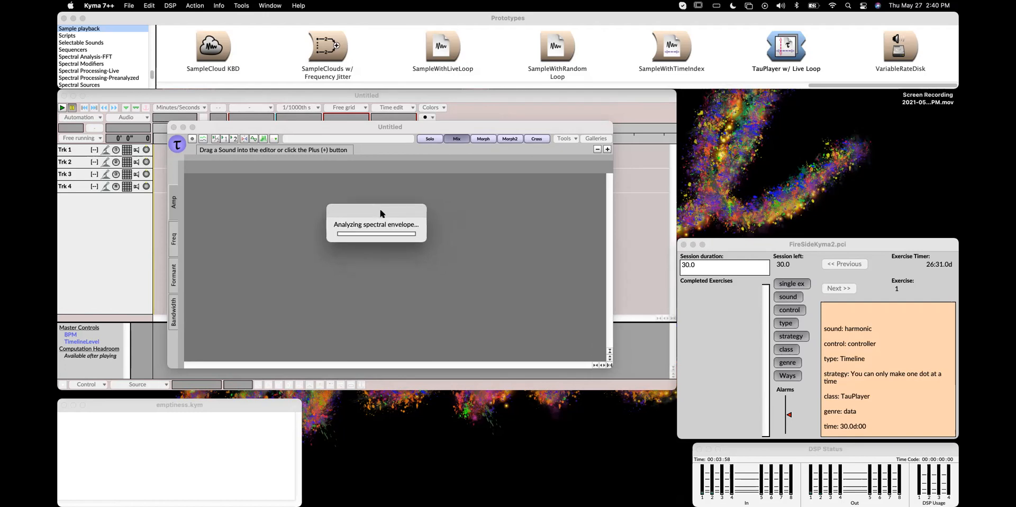
{"action": "left_click_drag", "start_coordinate": [825, 245], "coordinate": [825, 239]}
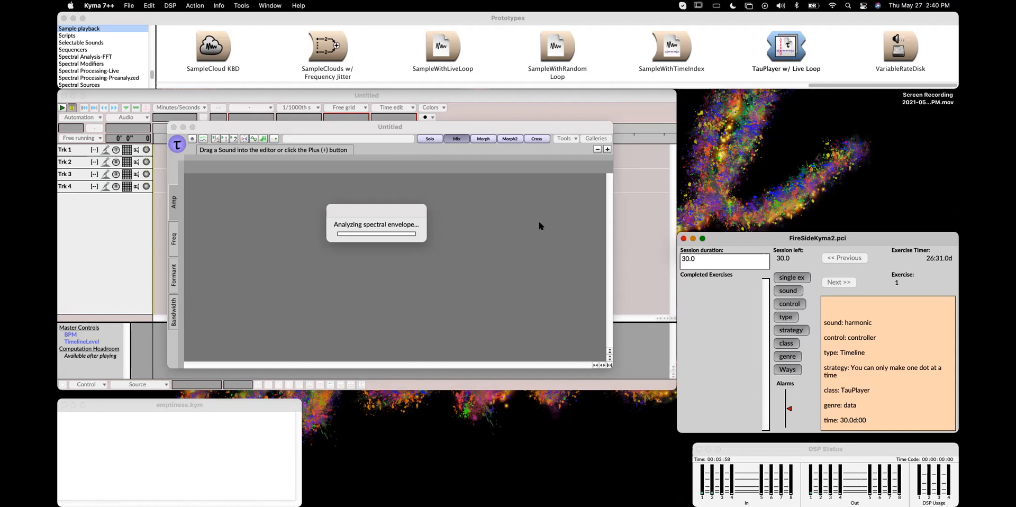
Force quit the frozen Kyma application and close the Force Quit window
{"action": "key", "text": "super+alt+Escape"}
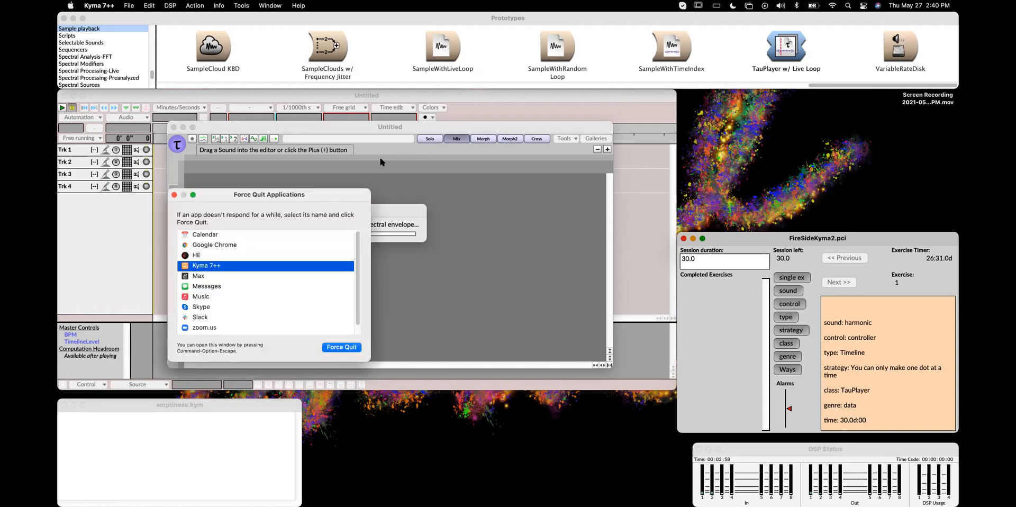
{"action": "key", "text": "Return"}
{"action": "key", "text": "Return"}
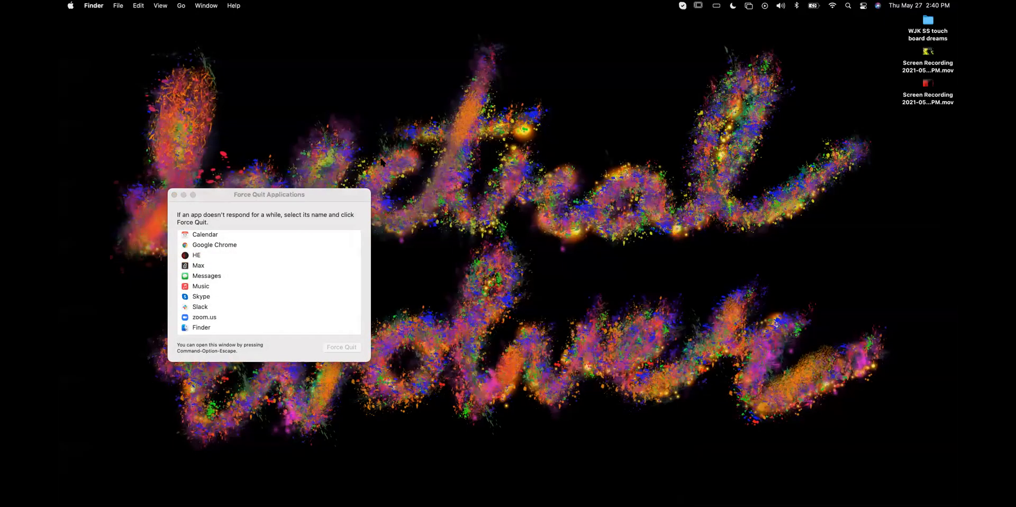
{"action": "left_click", "coordinate": [174, 195]}
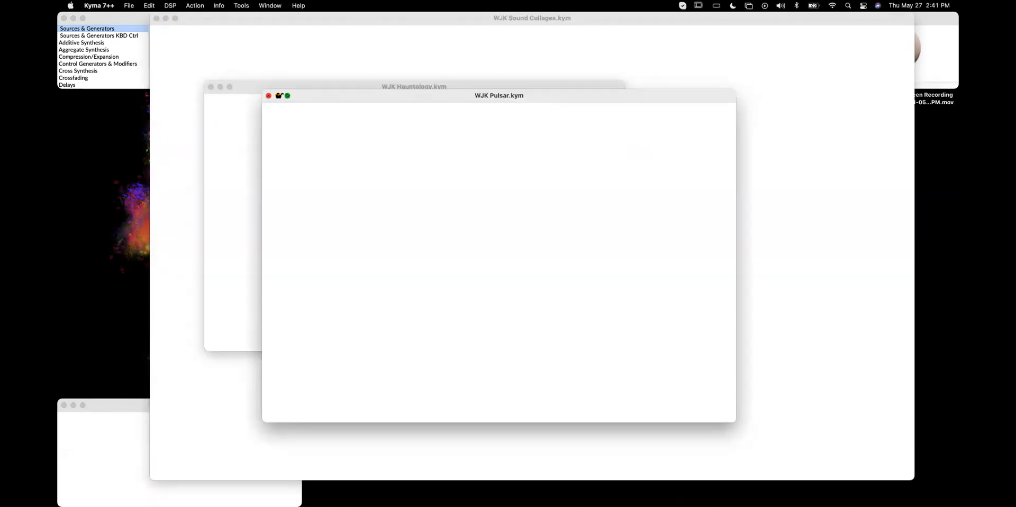
Close the project windows that reopened with Kyma, including WJK Pulsar.kym and WJK Sound Collages.kym
{"action": "left_click", "coordinate": [278, 96]}
{"action": "left_click", "coordinate": [220, 86]}
{"action": "left_click", "coordinate": [244, 18]}
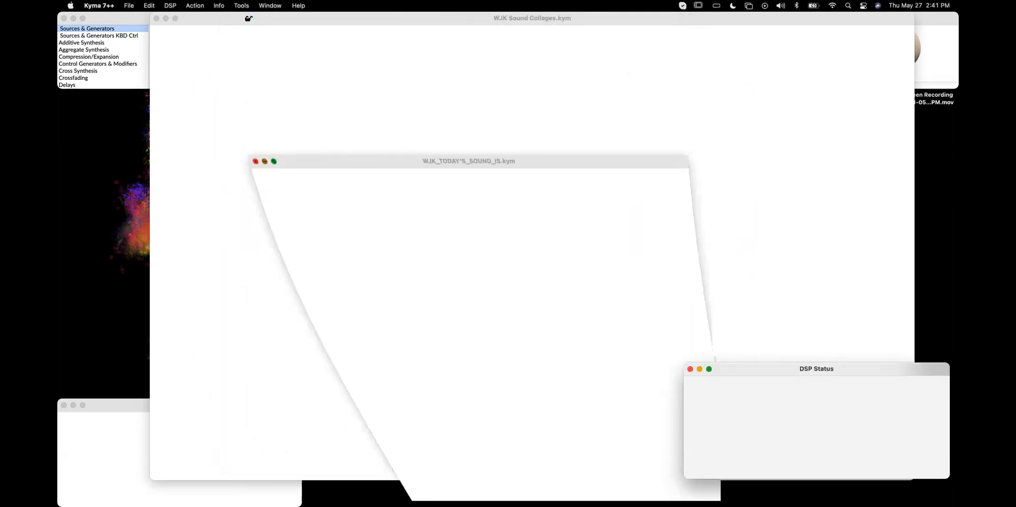
{"action": "left_click", "coordinate": [166, 18]}
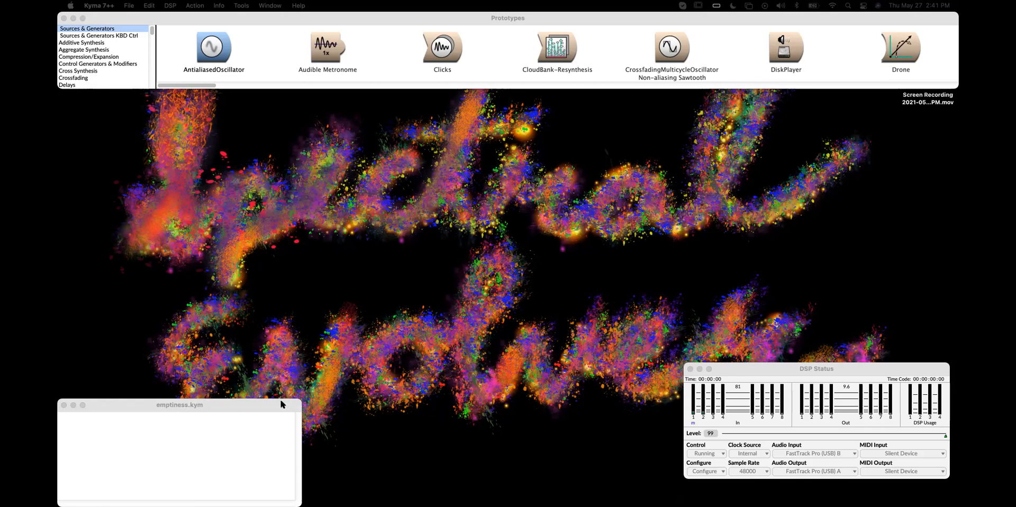
Create a new timeline document and enlarge its window
{"action": "left_click", "coordinate": [129, 5]}
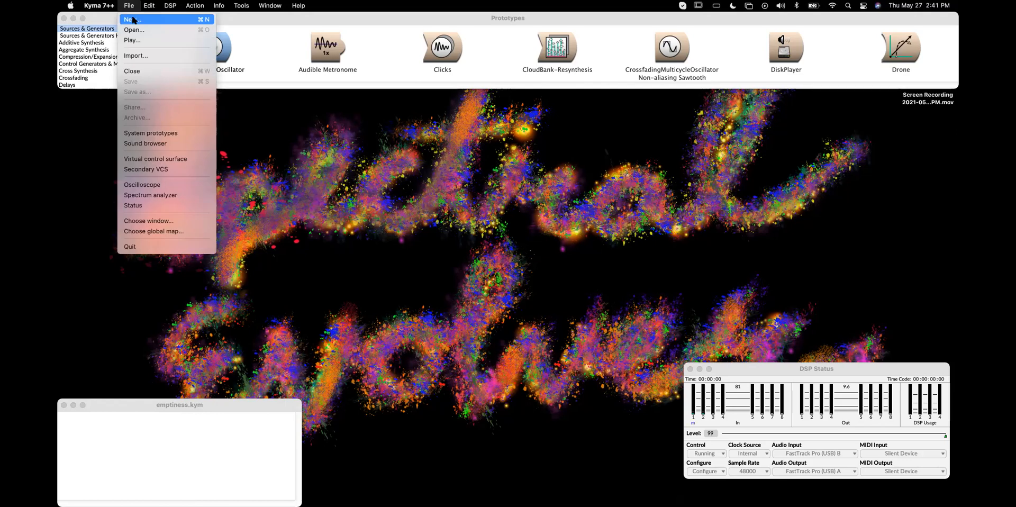
{"action": "left_click", "coordinate": [132, 20]}
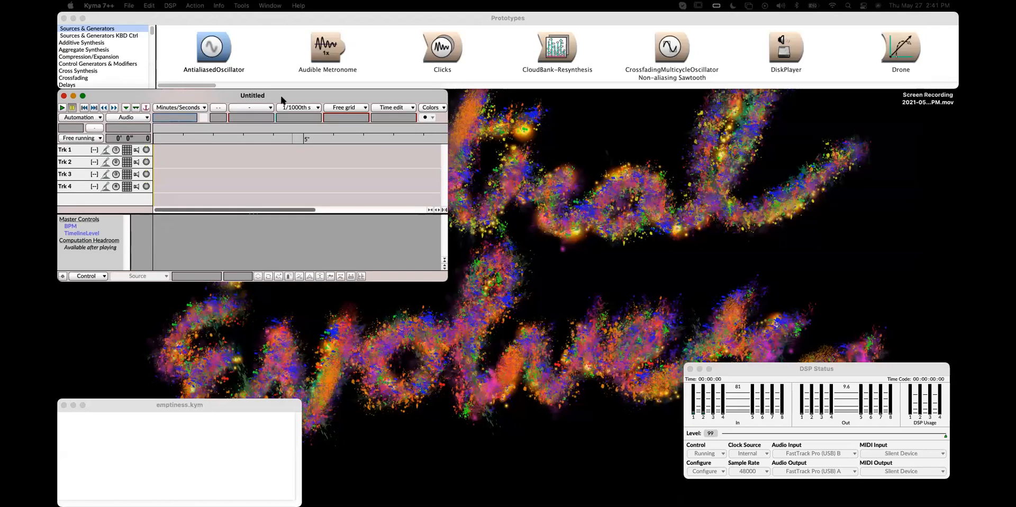
{"action": "left_click_drag", "start_coordinate": [446, 280], "coordinate": [681, 396]}
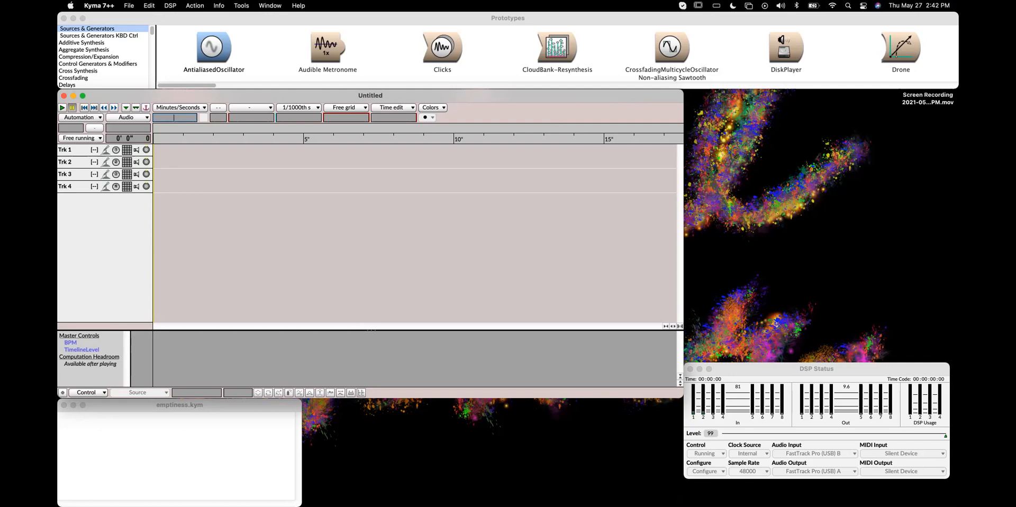
{"action": "key", "text": "super+Tab"}
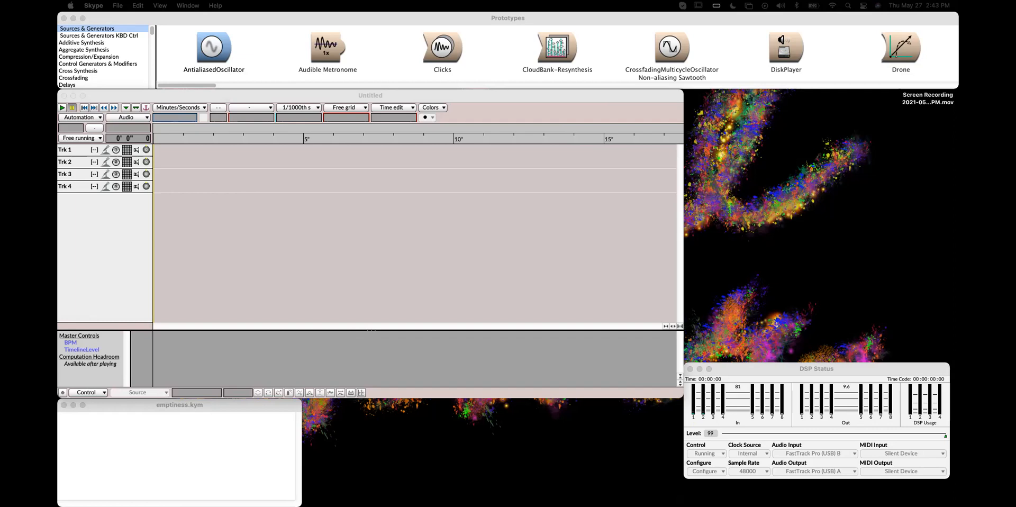
{"action": "key", "text": "super+Tab"}
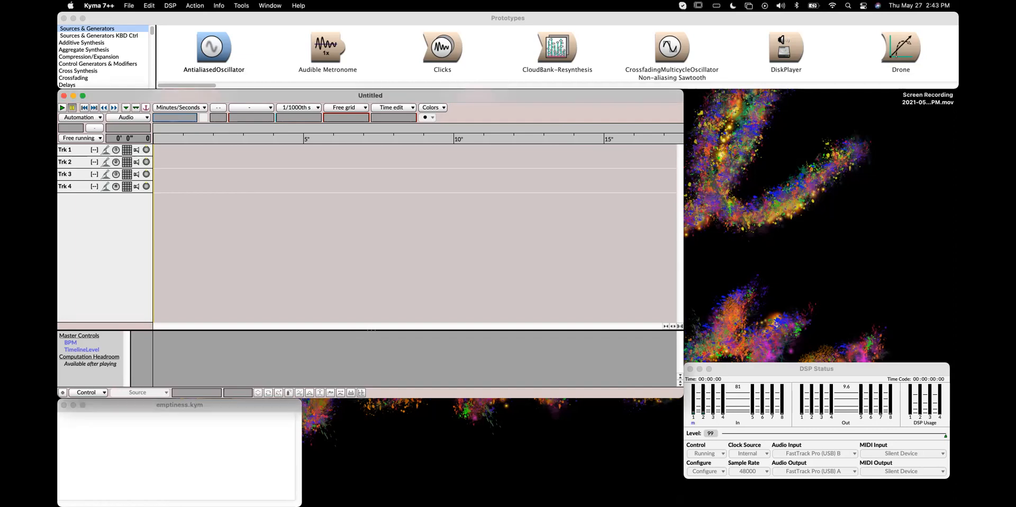
{"action": "key", "text": "super+Tab"}
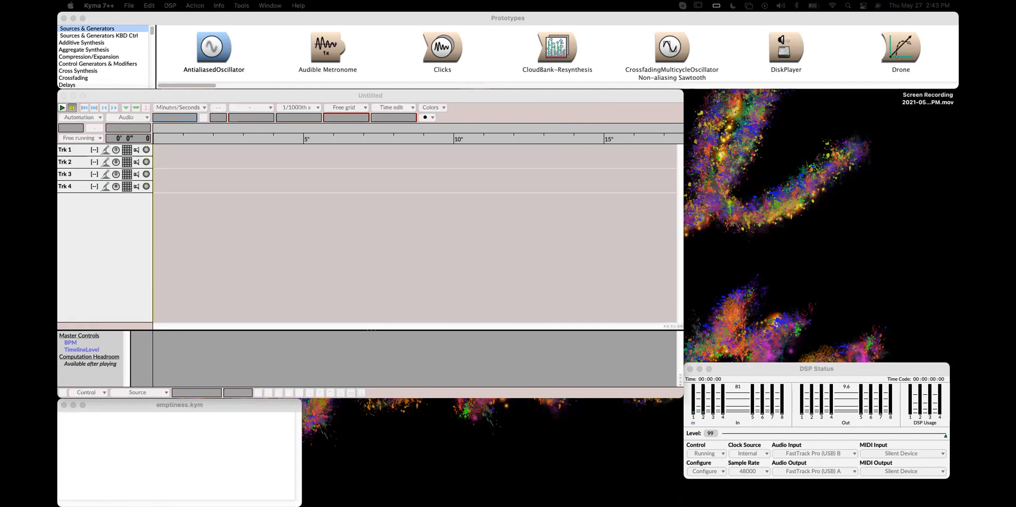
Bring up the harmonicGlitch Tau editor, select all of the Duduk 01 track and stretch it to maximum duration
{"action": "left_click_drag", "start_coordinate": [466, 503], "coordinate": [403, 62]}
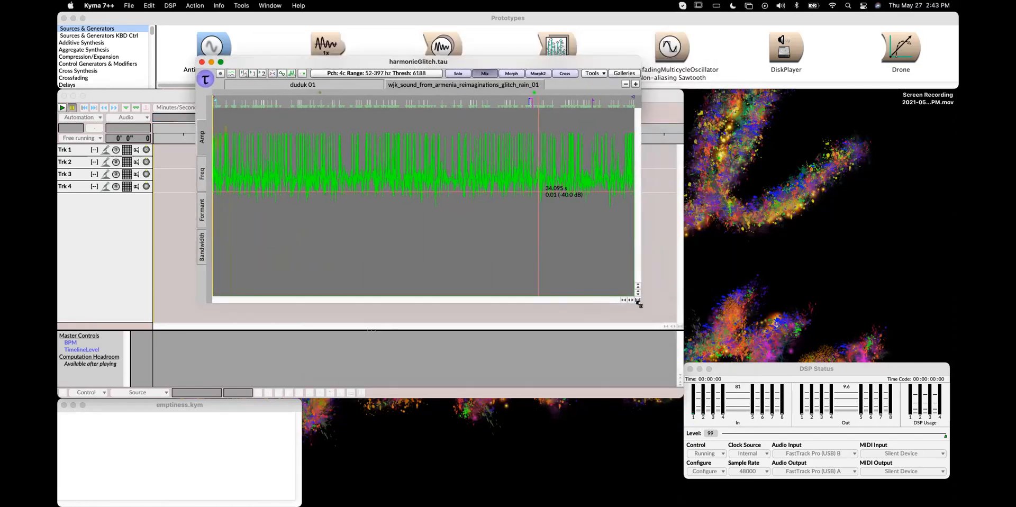
{"action": "left_click_drag", "start_coordinate": [638, 299], "coordinate": [687, 368]}
{"action": "left_click_drag", "start_coordinate": [424, 55], "coordinate": [361, 49]}
{"action": "left_click", "coordinate": [241, 79]}
{"action": "mouse_move", "coordinate": [263, 56]}
{"action": "left_mouse_down"}
{"action": "mouse_move", "coordinate": [276, 72]}
{"action": "mouse_move", "coordinate": [310, 72]}
{"action": "mouse_move", "coordinate": [267, 70]}
{"action": "left_mouse_up"}
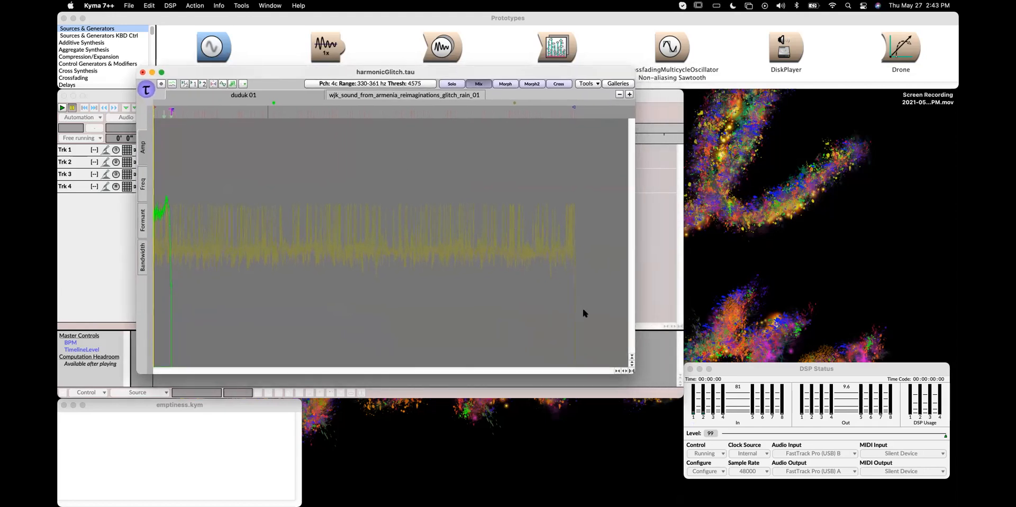
{"action": "left_click", "coordinate": [352, 95]}
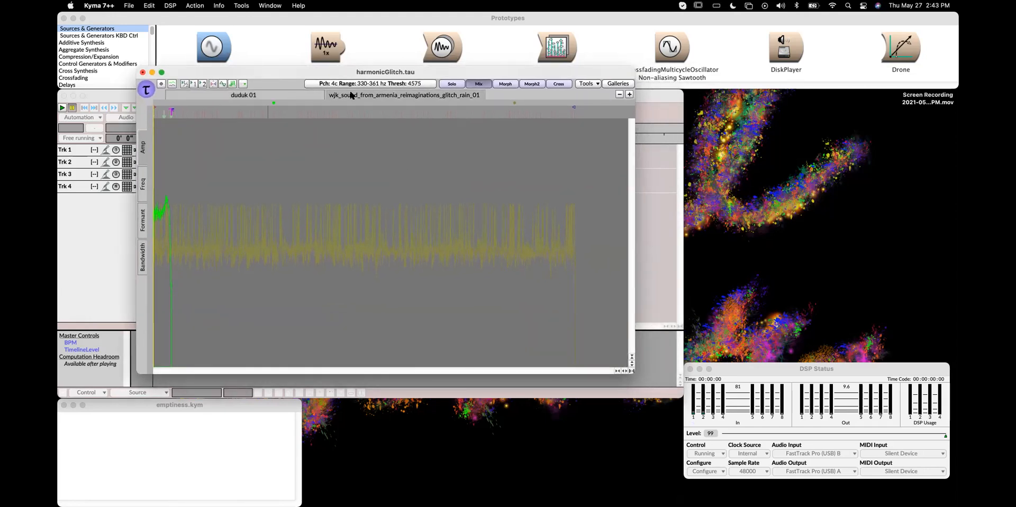
{"action": "left_click", "coordinate": [293, 94]}
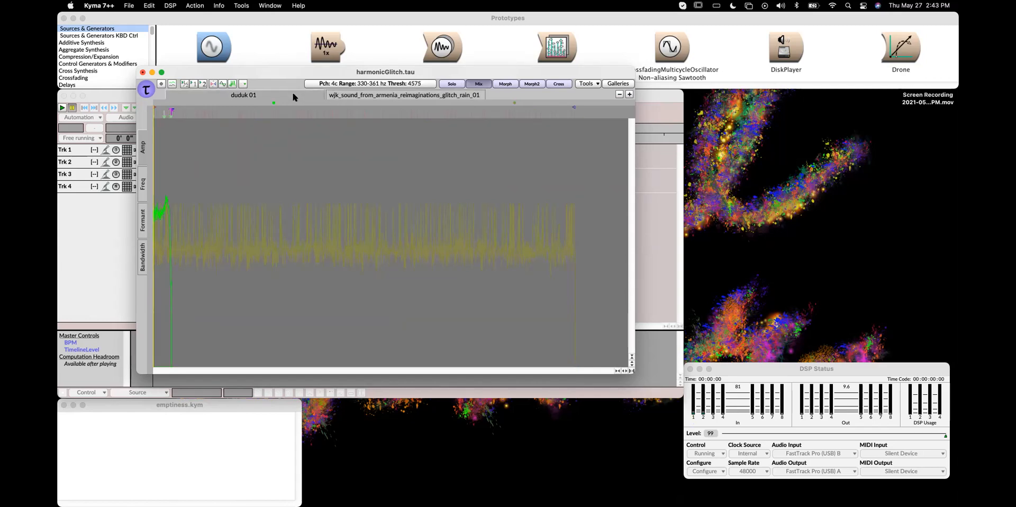
{"action": "key", "text": "super+a"}
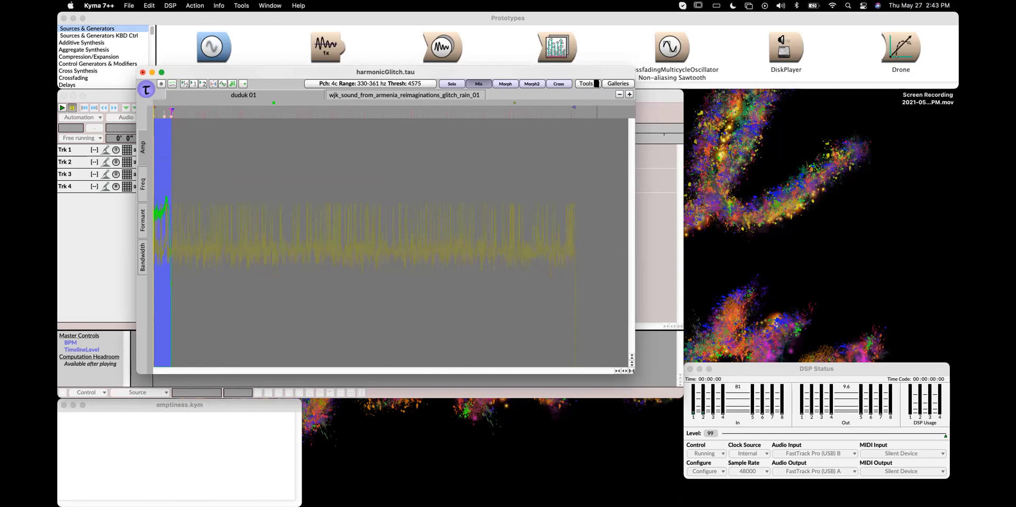
{"action": "left_click", "coordinate": [596, 84]}
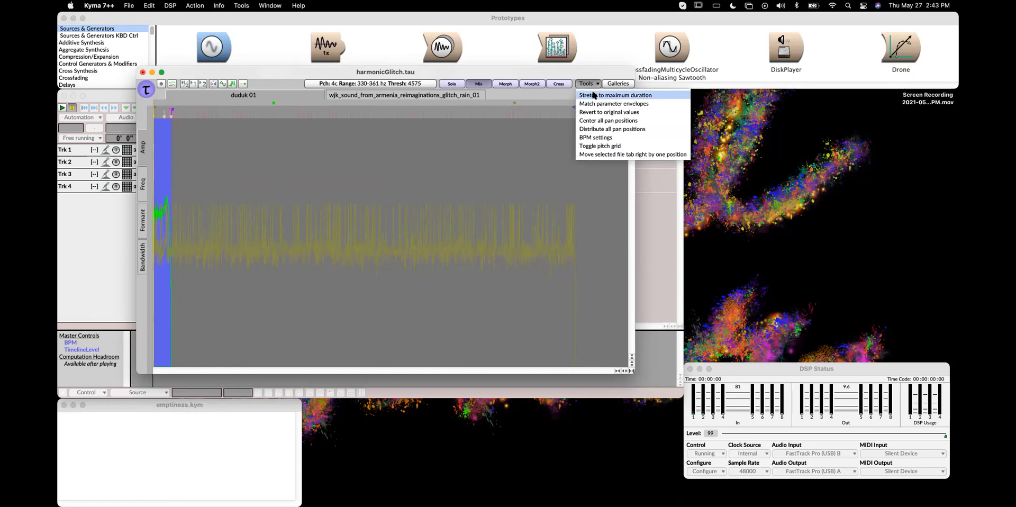
{"action": "left_click", "coordinate": [594, 95]}
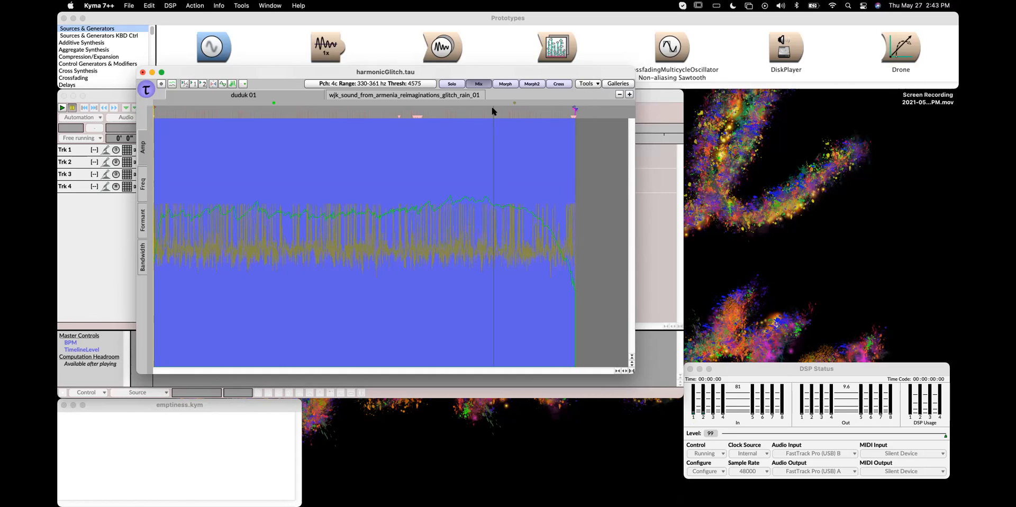
Play the harmonicGlitch mix and open its hot parameters window
{"action": "left_click", "coordinate": [418, 96]}
{"action": "left_click", "coordinate": [274, 94]}
{"action": "left_click_drag", "start_coordinate": [271, 71], "coordinate": [277, 69]}
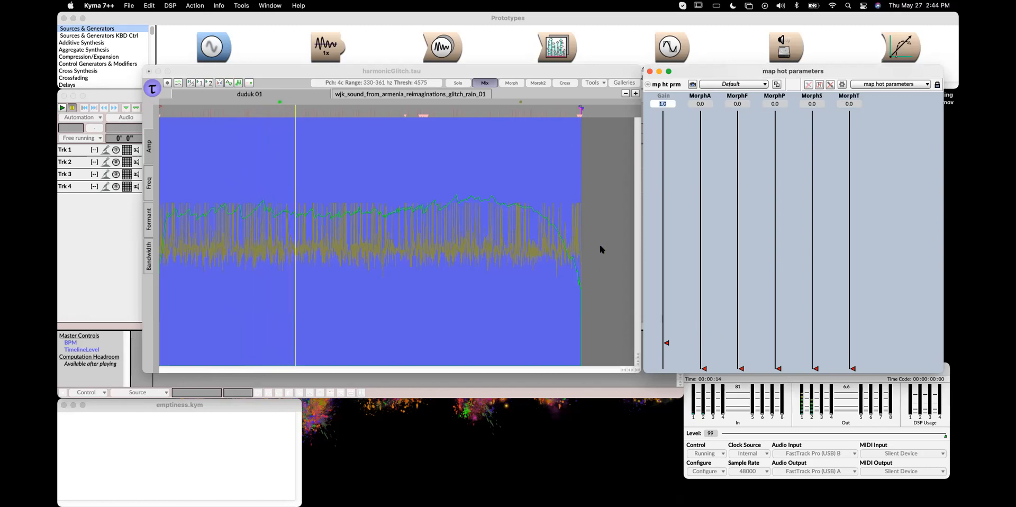
{"action": "mouse_move", "coordinate": [704, 367]}
{"action": "left_mouse_down"}
{"action": "mouse_move", "coordinate": [703, 112]}
{"action": "mouse_move", "coordinate": [703, 373]}
{"action": "left_mouse_up"}
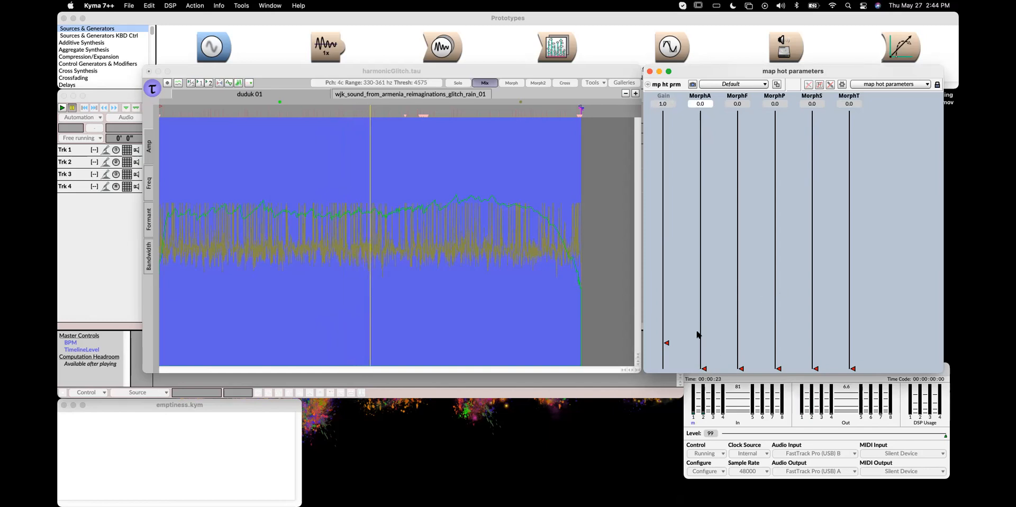
Audition the glitch rain and Duduk 01 tracks in Solo mode
{"action": "left_click", "coordinate": [378, 99]}
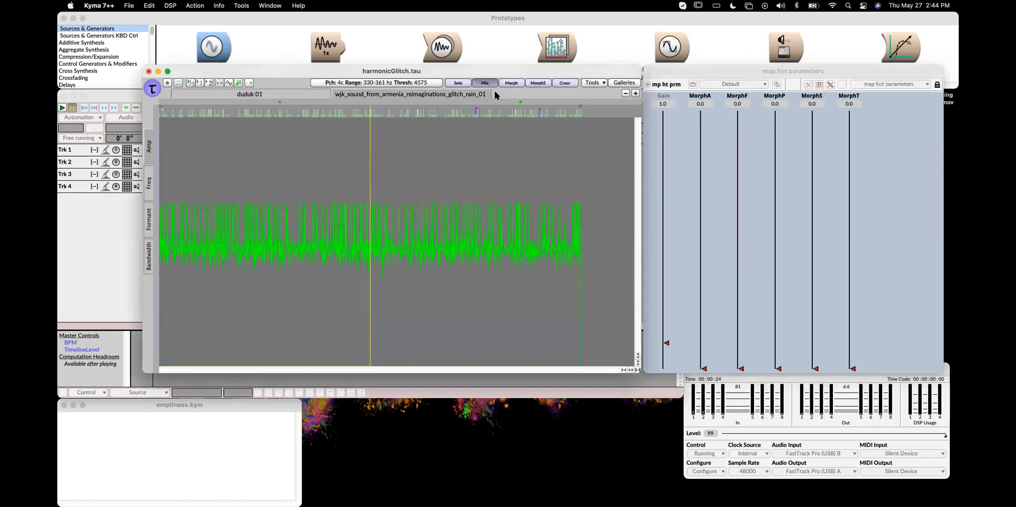
{"action": "left_click", "coordinate": [459, 84]}
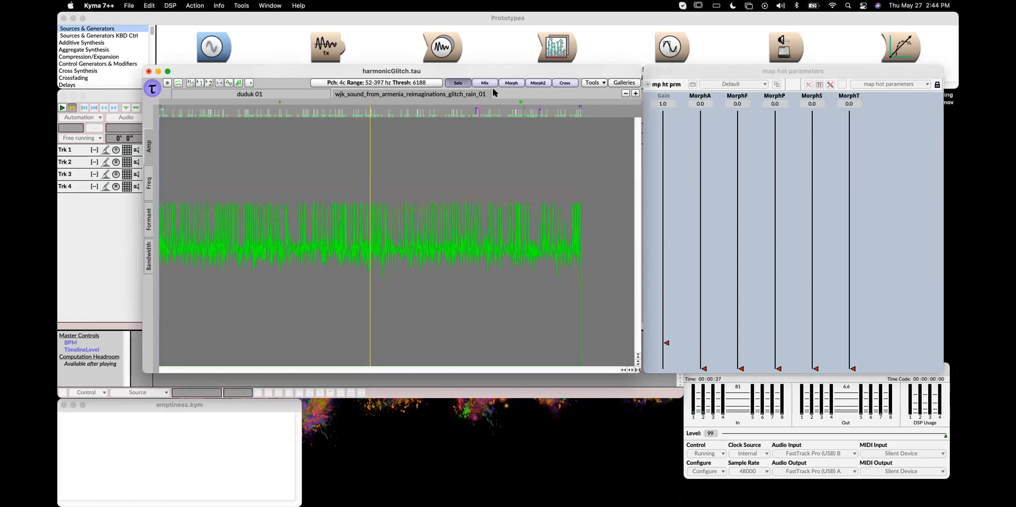
{"action": "left_click", "coordinate": [294, 91]}
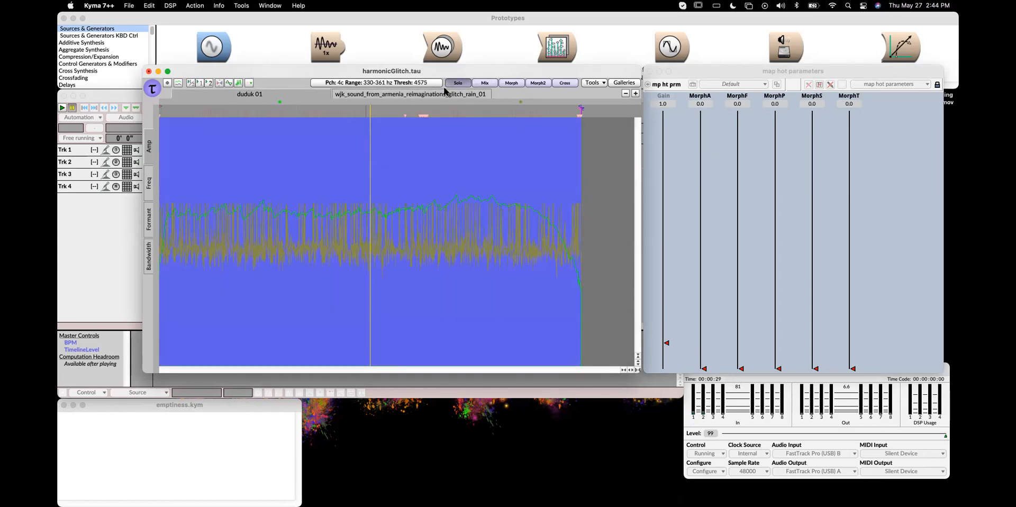
Switch the Tau editor to Morph mode and reposition the hot parameters window beside it
{"action": "left_click", "coordinate": [511, 83]}
{"action": "left_click", "coordinate": [512, 84]}
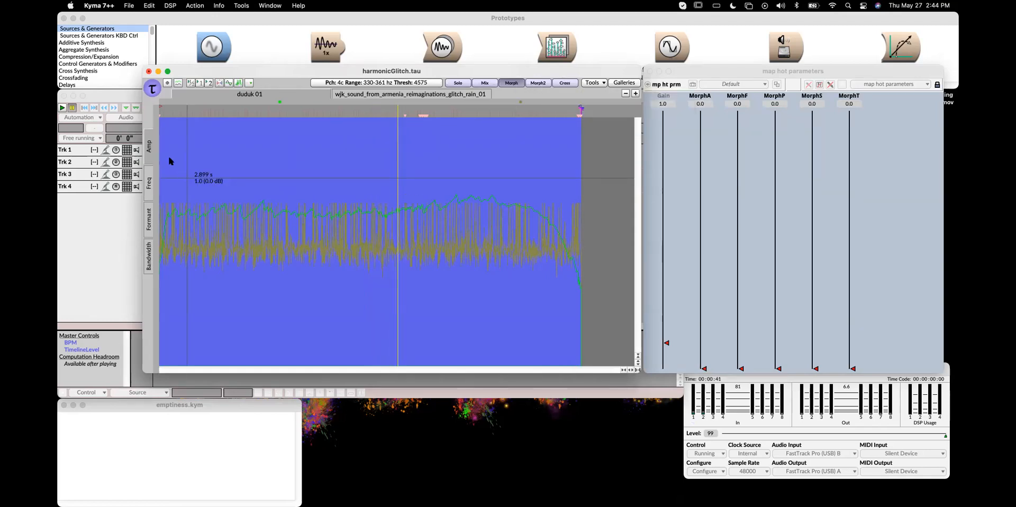
{"action": "left_click", "coordinate": [170, 112]}
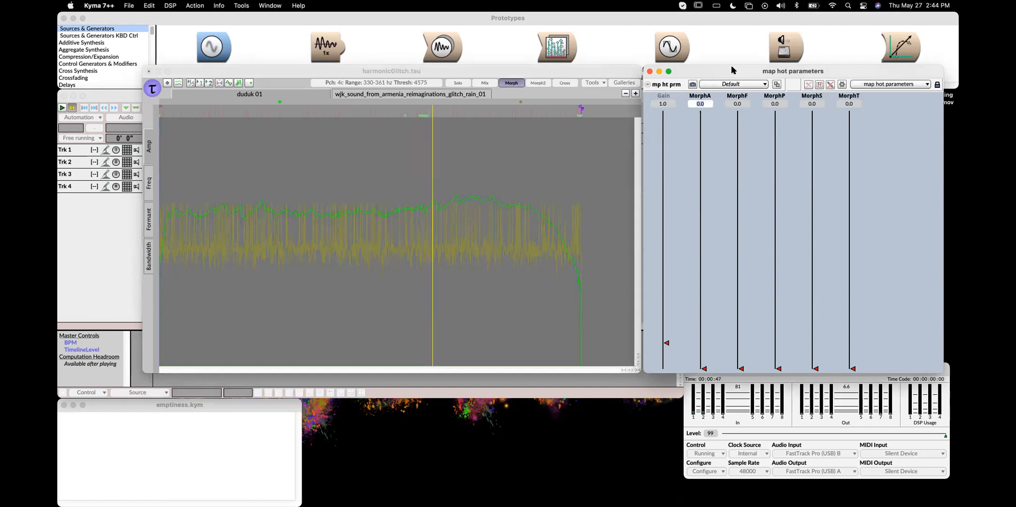
{"action": "left_click_drag", "start_coordinate": [733, 70], "coordinate": [742, 69]}
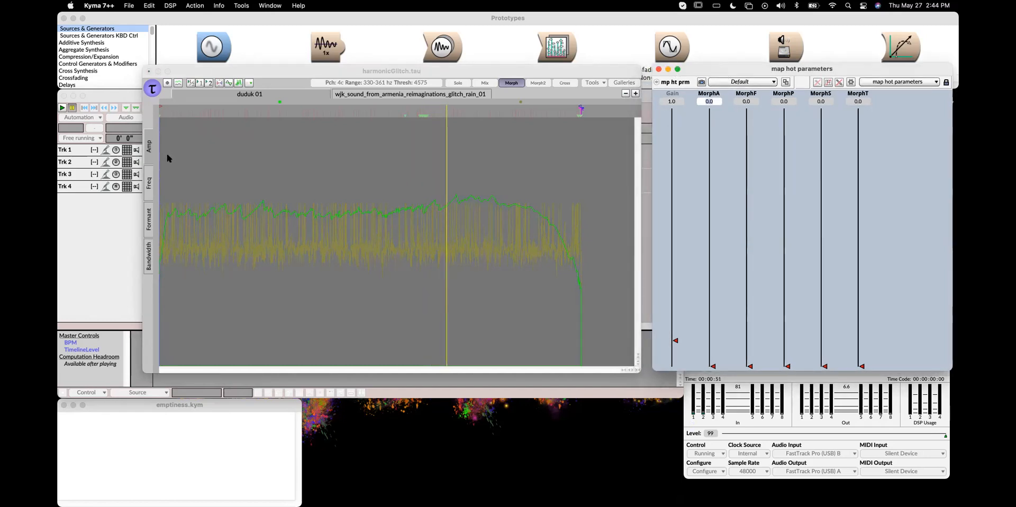
{"action": "left_click", "coordinate": [198, 83]}
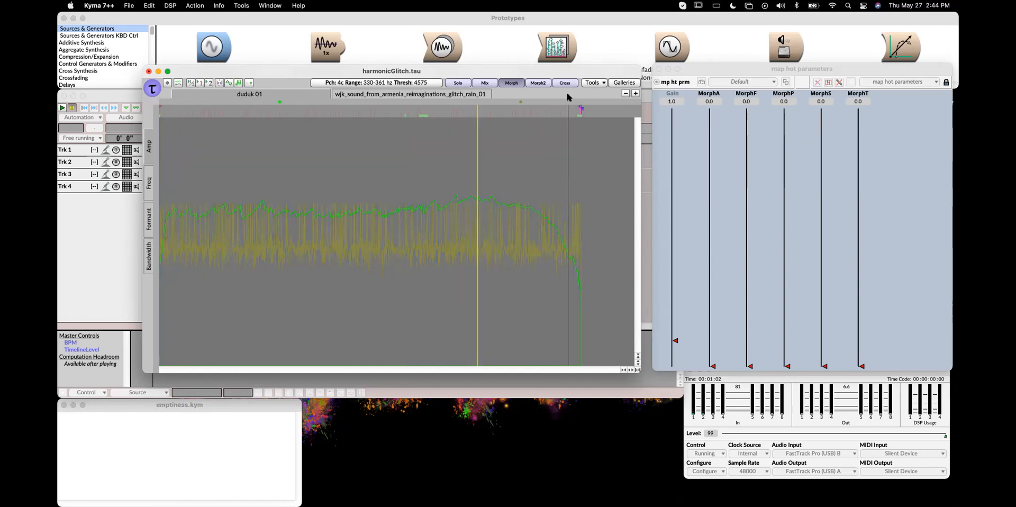
Sweep the MorphA fader up and back down to about 0.05 while listening, then stop playback
{"action": "left_click_drag", "start_coordinate": [713, 366], "coordinate": [708, 108]}
{"action": "left_click_drag", "start_coordinate": [707, 167], "coordinate": [715, 350]}
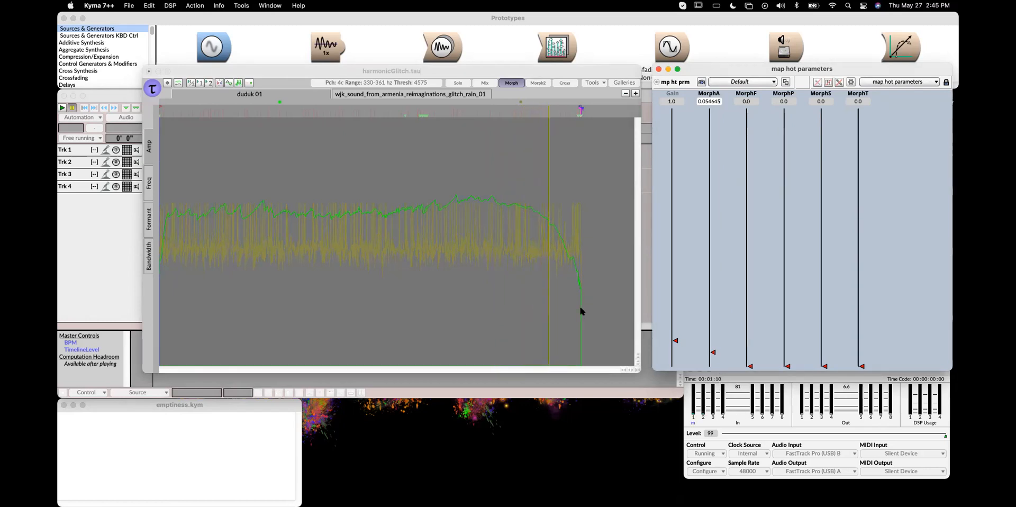
{"action": "left_click", "coordinate": [499, 67]}
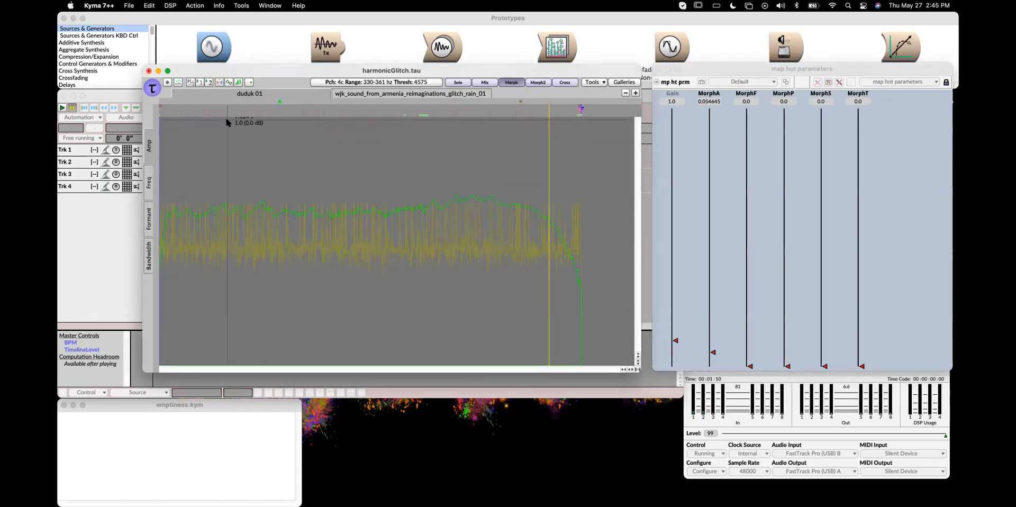
{"action": "key", "text": "space"}
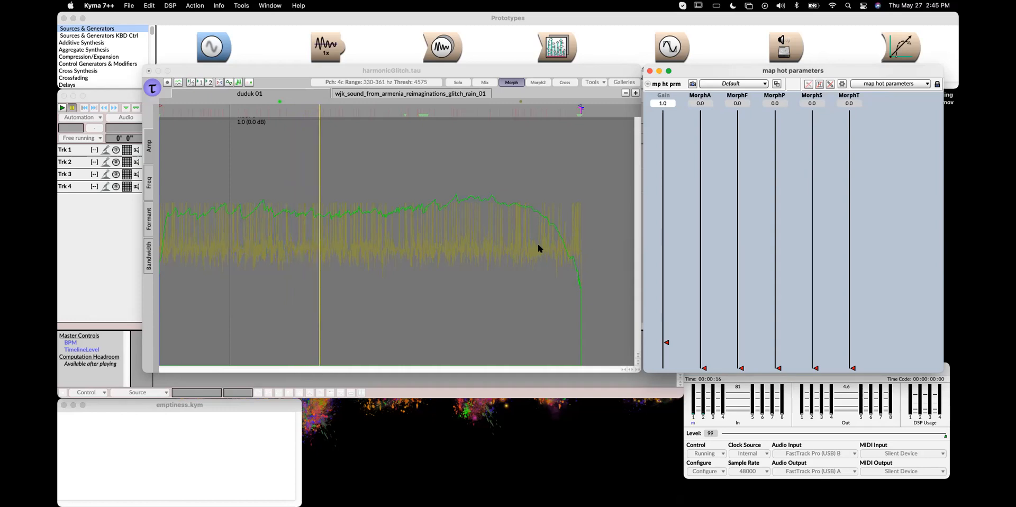
Raise the MorphT fader to 1.0
{"action": "mouse_move", "coordinate": [851, 144]}
{"action": "left_mouse_down"}
{"action": "mouse_move", "coordinate": [852, 96]}
{"action": "mouse_move", "coordinate": [853, 146]}
{"action": "left_mouse_up"}
{"action": "left_click_drag", "start_coordinate": [858, 362], "coordinate": [863, 109]}
{"action": "left_click", "coordinate": [260, 106]}
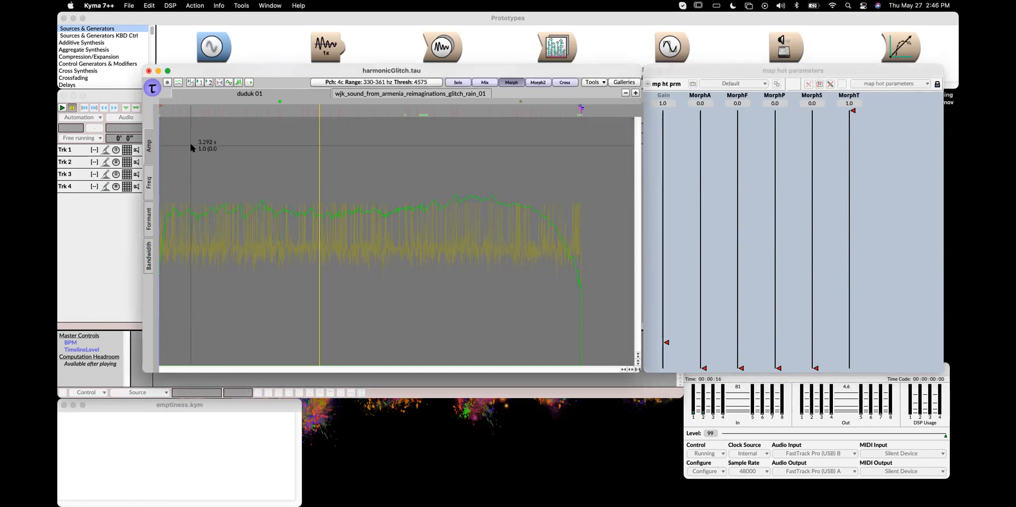
Play the morph and raise the MorphS fader to 1.0
{"action": "key", "text": "space"}
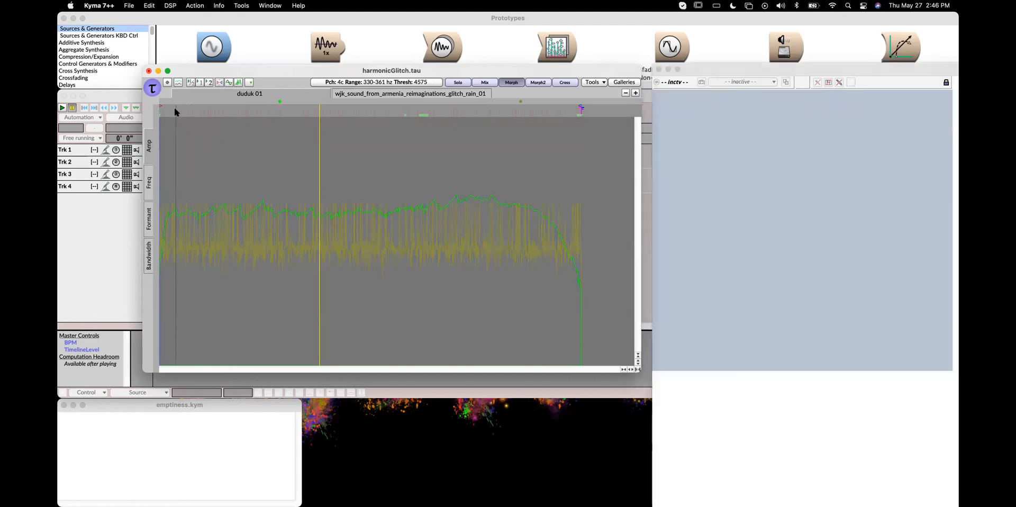
{"action": "left_click", "coordinate": [850, 110]}
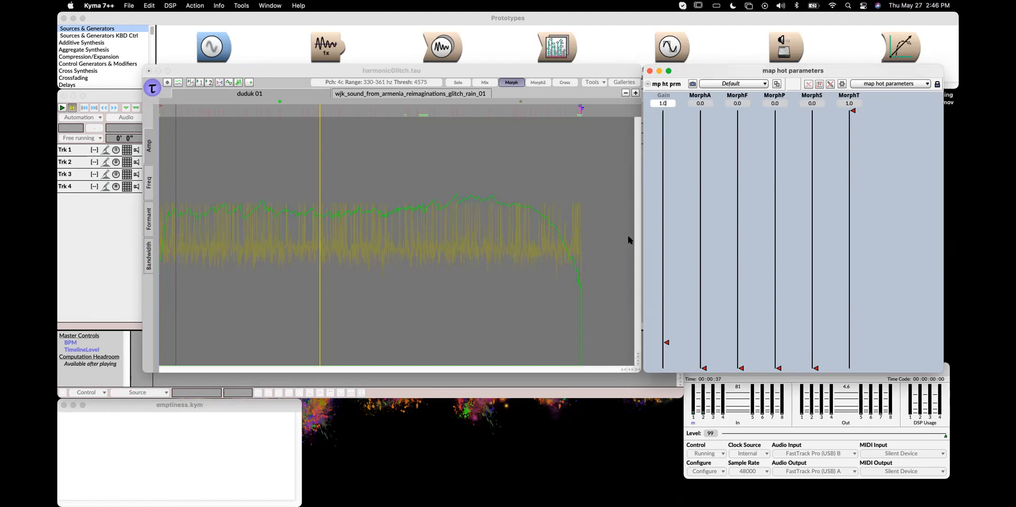
{"action": "mouse_move", "coordinate": [510, 73]}
{"action": "left_mouse_down"}
{"action": "mouse_move", "coordinate": [522, 69]}
{"action": "mouse_move", "coordinate": [499, 67]}
{"action": "mouse_move", "coordinate": [521, 67]}
{"action": "left_mouse_up"}
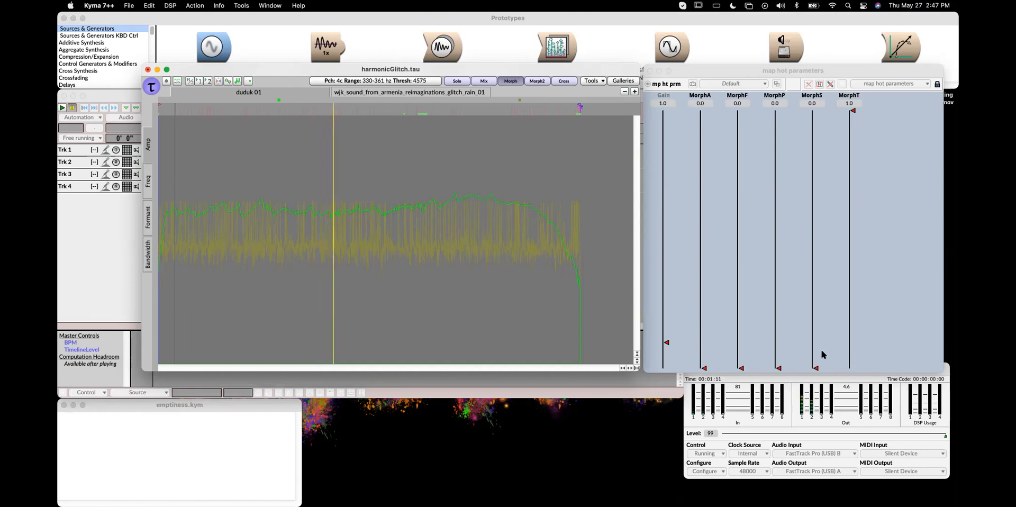
{"action": "left_click_drag", "start_coordinate": [815, 368], "coordinate": [818, 108]}
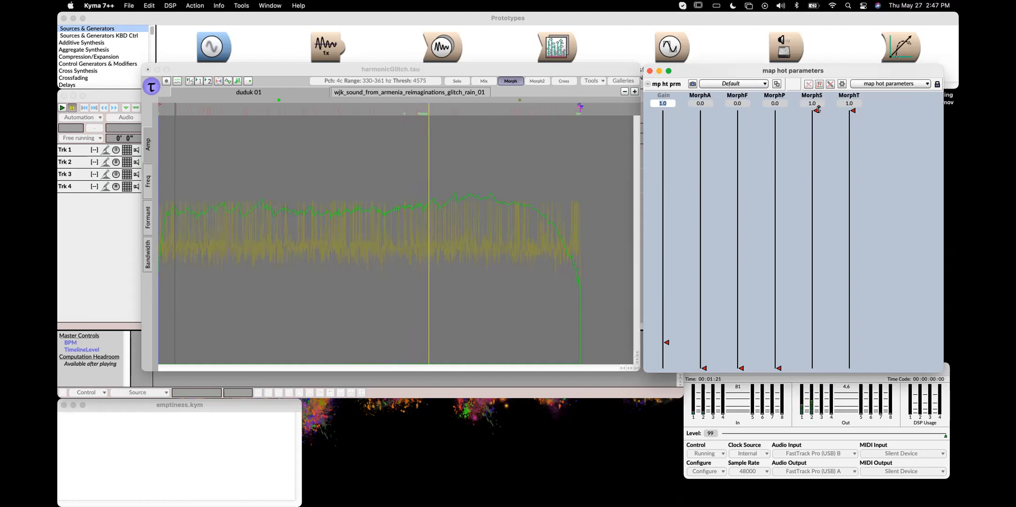
{"action": "mouse_move", "coordinate": [817, 109]}
{"action": "left_mouse_down"}
{"action": "mouse_move", "coordinate": [810, 333]}
{"action": "mouse_move", "coordinate": [825, 108]}
{"action": "left_mouse_up"}
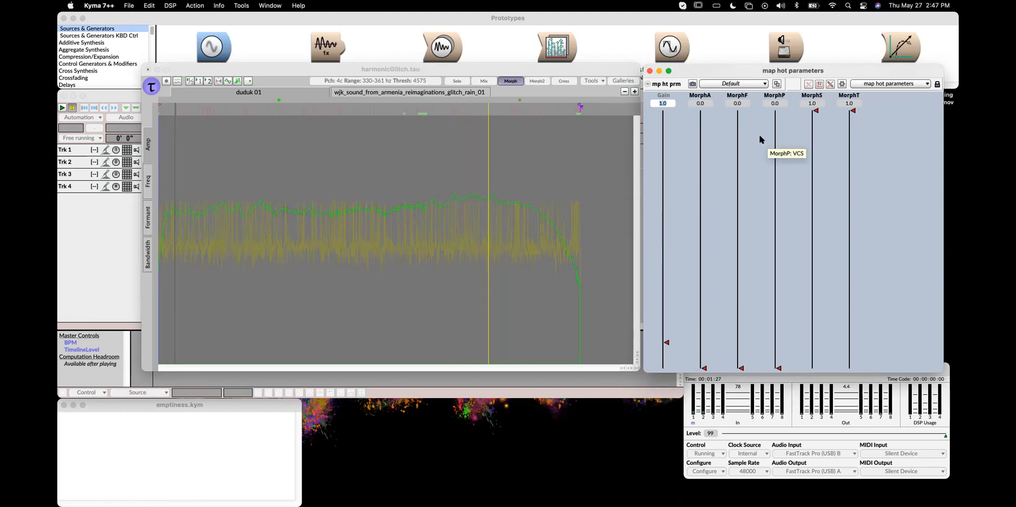
Reposition the hot parameters and Tau editor windows, and save the Tau file
{"action": "left_click_drag", "start_coordinate": [832, 69], "coordinate": [864, 62]}
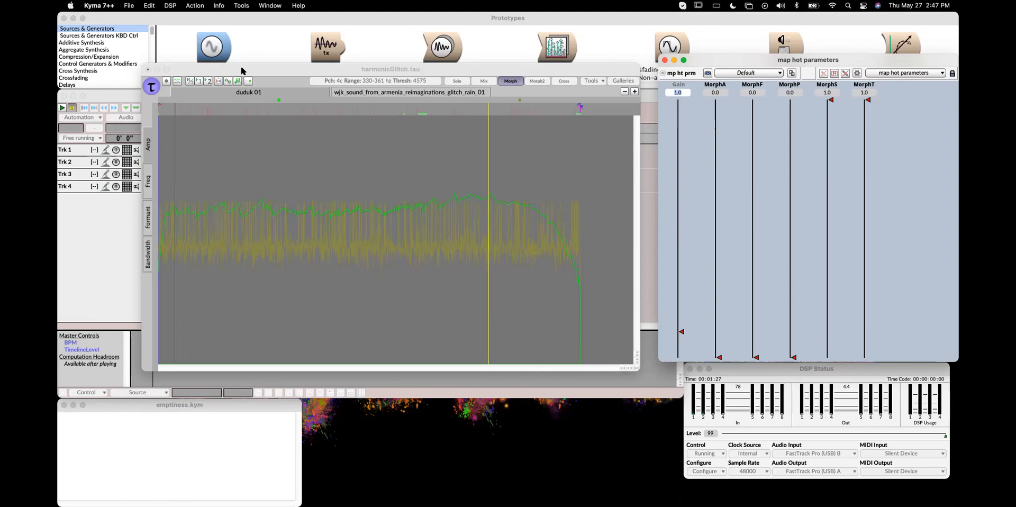
{"action": "left_click_drag", "start_coordinate": [282, 69], "coordinate": [436, 145]}
{"action": "left_click_drag", "start_coordinate": [426, 164], "coordinate": [429, 123]}
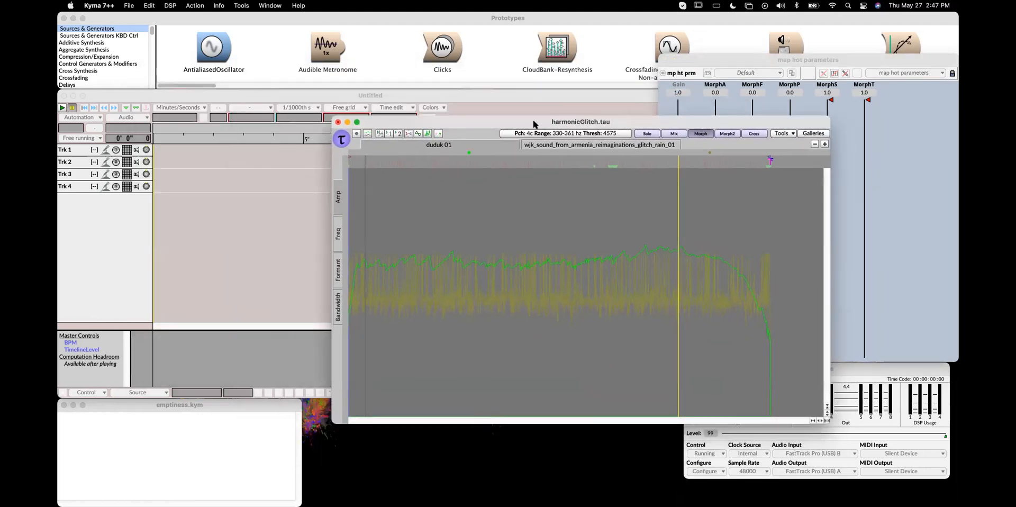
{"action": "left_click_drag", "start_coordinate": [534, 123], "coordinate": [441, 116]}
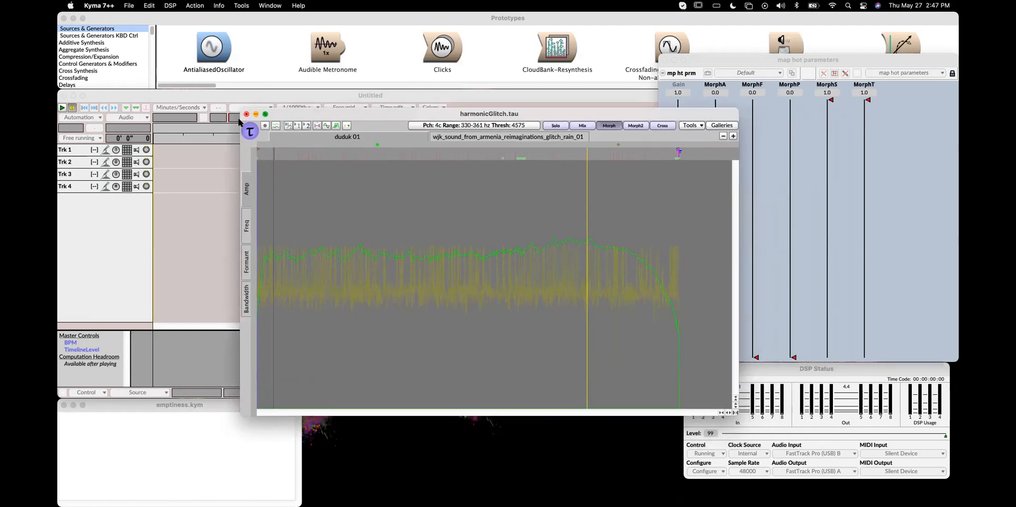
{"action": "left_click_drag", "start_coordinate": [286, 118], "coordinate": [209, 120]}
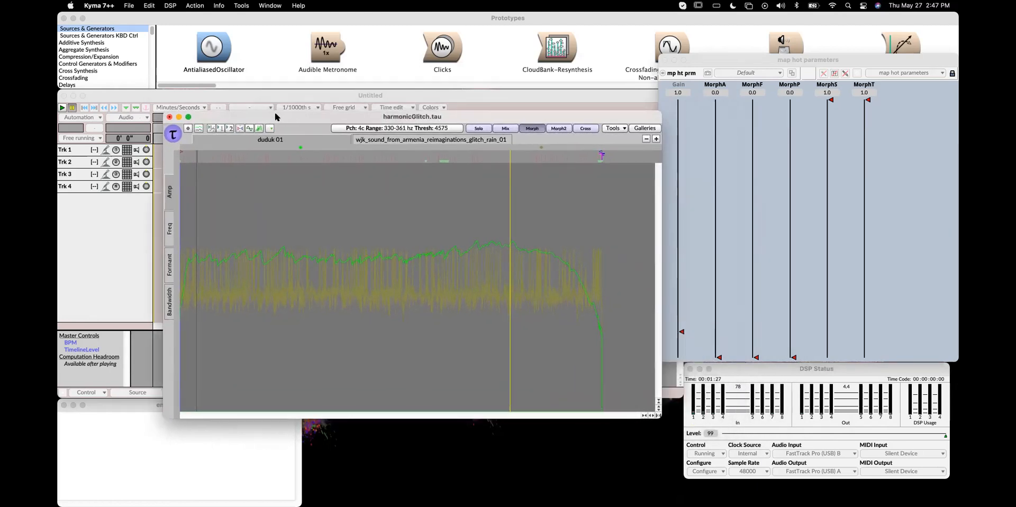
{"action": "left_click_drag", "start_coordinate": [275, 116], "coordinate": [241, 115]}
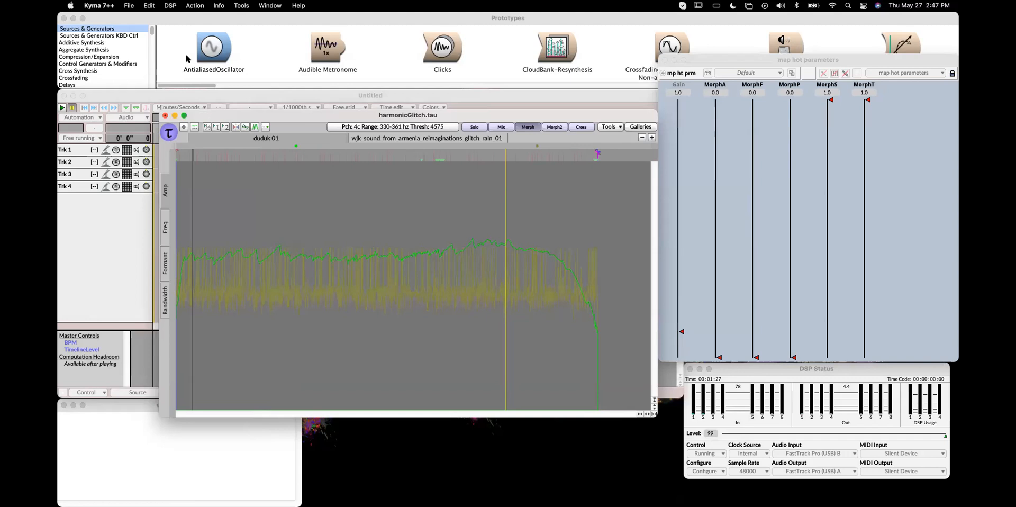
{"action": "left_click", "coordinate": [132, 6]}
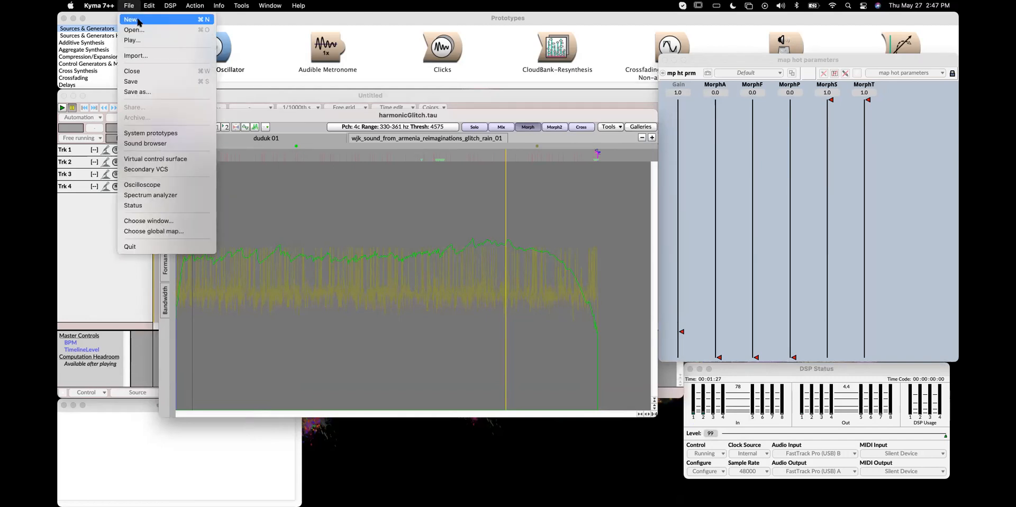
{"action": "left_click", "coordinate": [148, 82]}
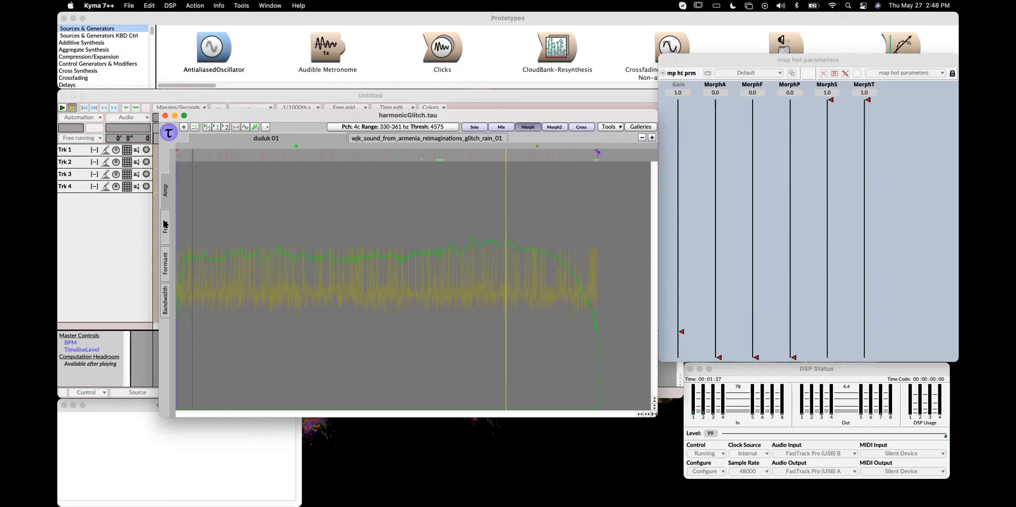
Open the Formant view, select a middle region and pull the formant envelope down there
{"action": "left_click", "coordinate": [167, 260]}
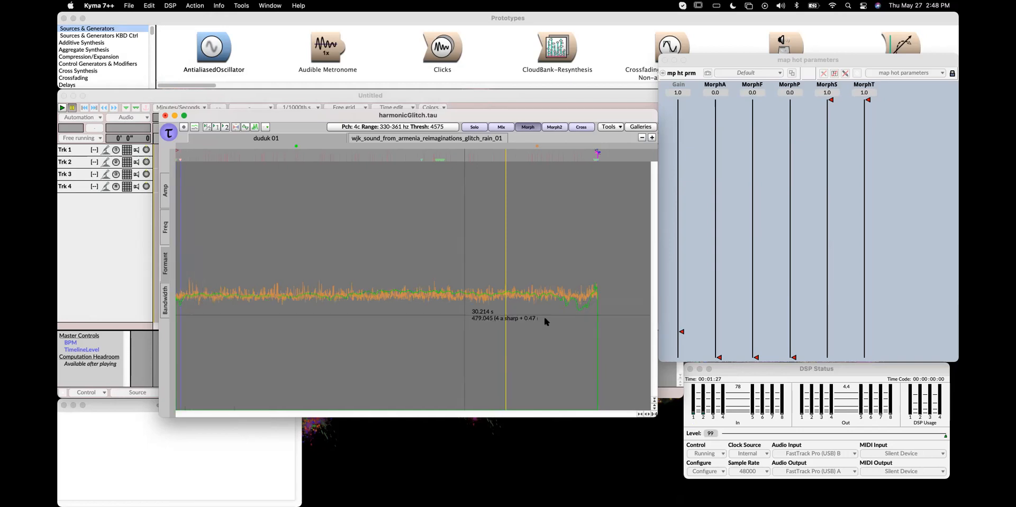
{"action": "left_click", "coordinate": [593, 320]}
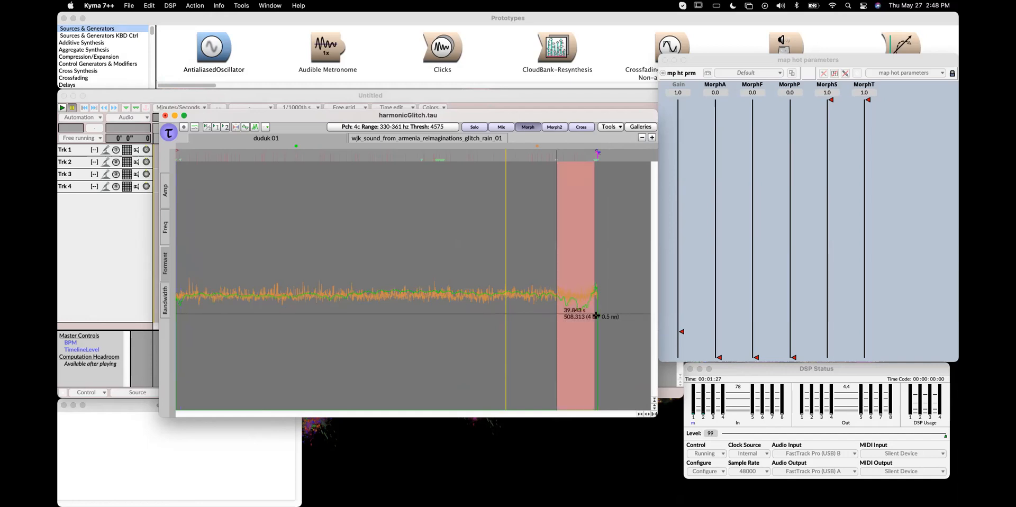
{"action": "left_click_drag", "start_coordinate": [582, 302], "coordinate": [585, 303]}
{"action": "left_click", "coordinate": [550, 267]}
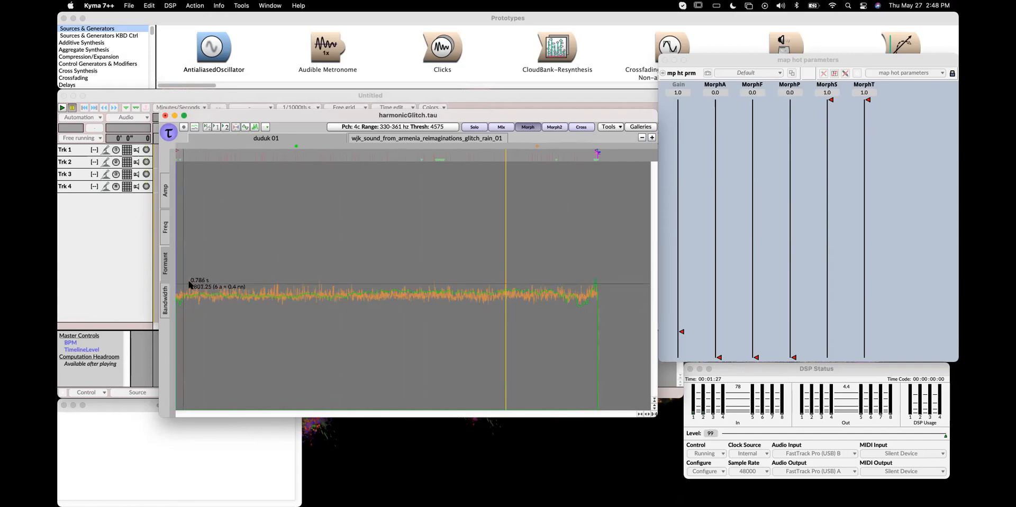
{"action": "left_click", "coordinate": [427, 279]}
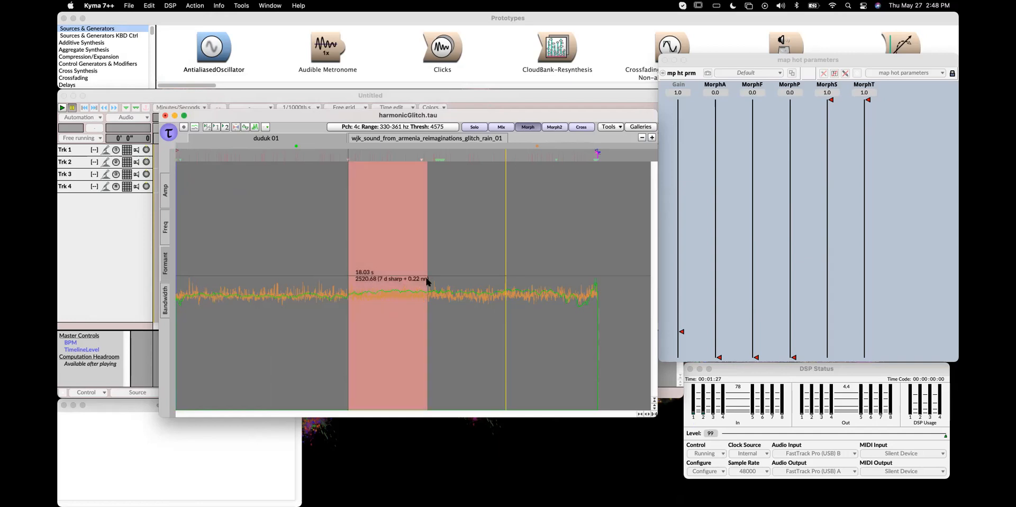
{"action": "left_click_drag", "start_coordinate": [383, 316], "coordinate": [384, 331]}
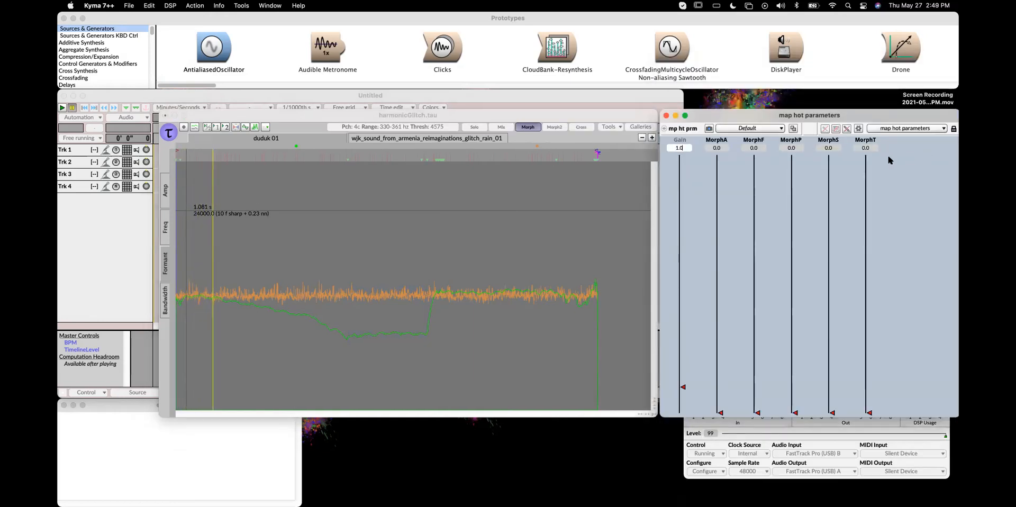
Set the MorphF fader to about 0.69 and the MorphP fader to about 0.35
{"action": "left_click_drag", "start_coordinate": [866, 158], "coordinate": [871, 152]}
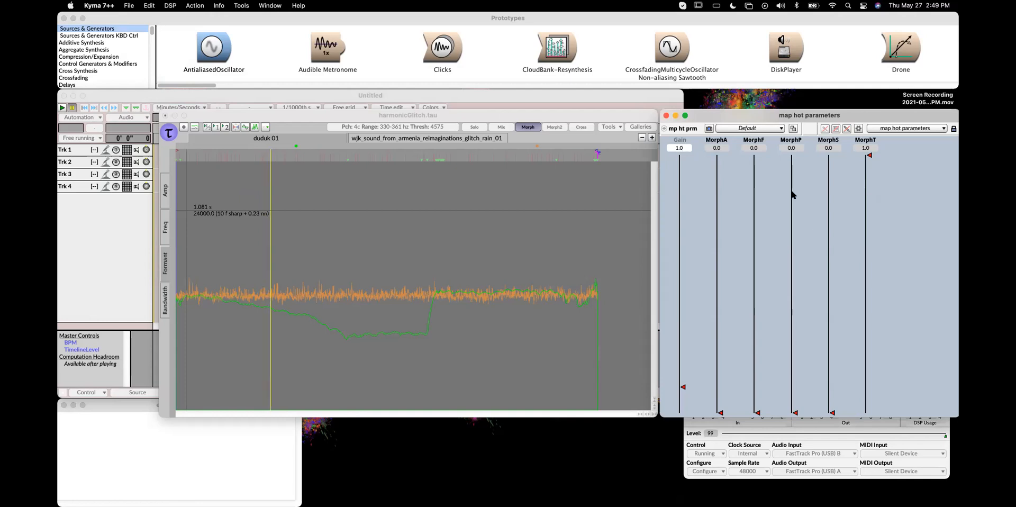
{"action": "left_click_drag", "start_coordinate": [756, 411], "coordinate": [762, 288]}
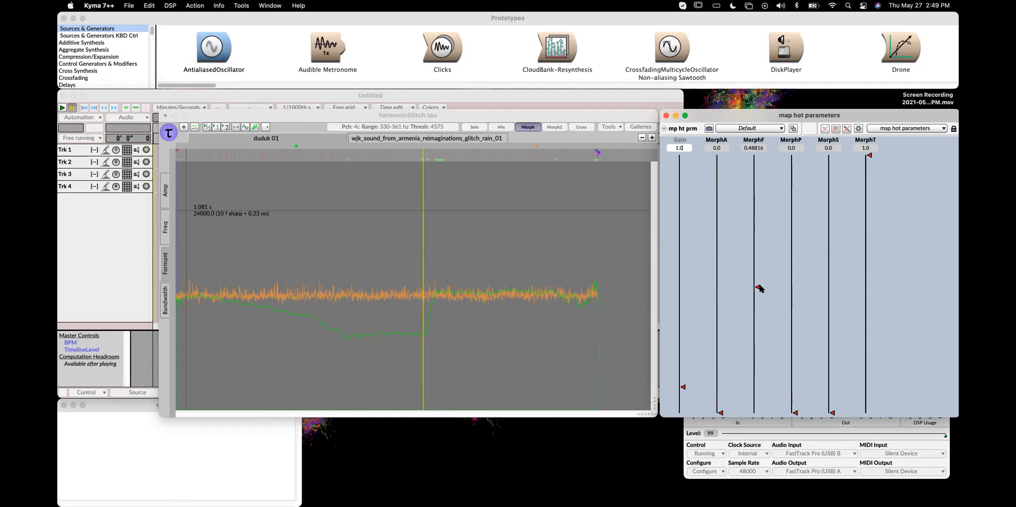
{"action": "left_click_drag", "start_coordinate": [757, 289], "coordinate": [756, 234]}
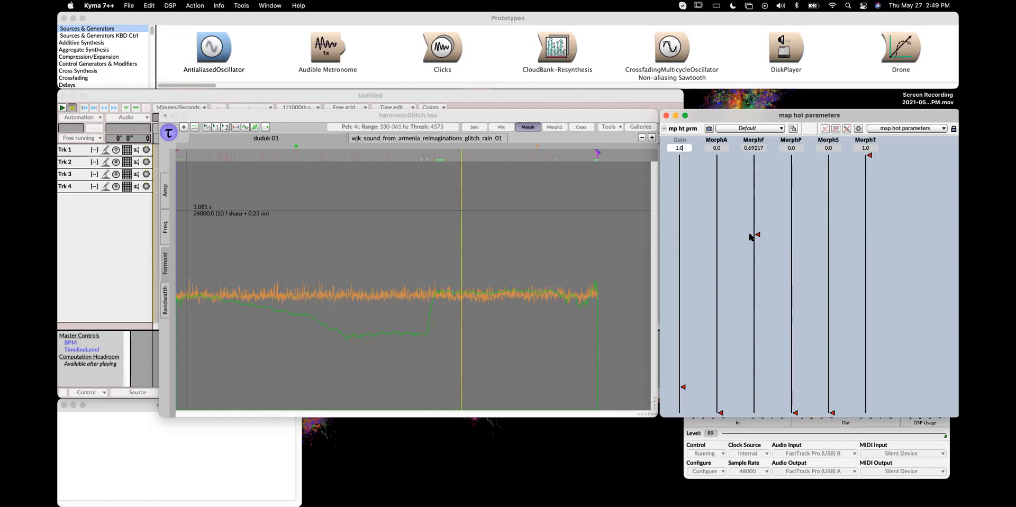
{"action": "left_click_drag", "start_coordinate": [792, 312], "coordinate": [777, 324]}
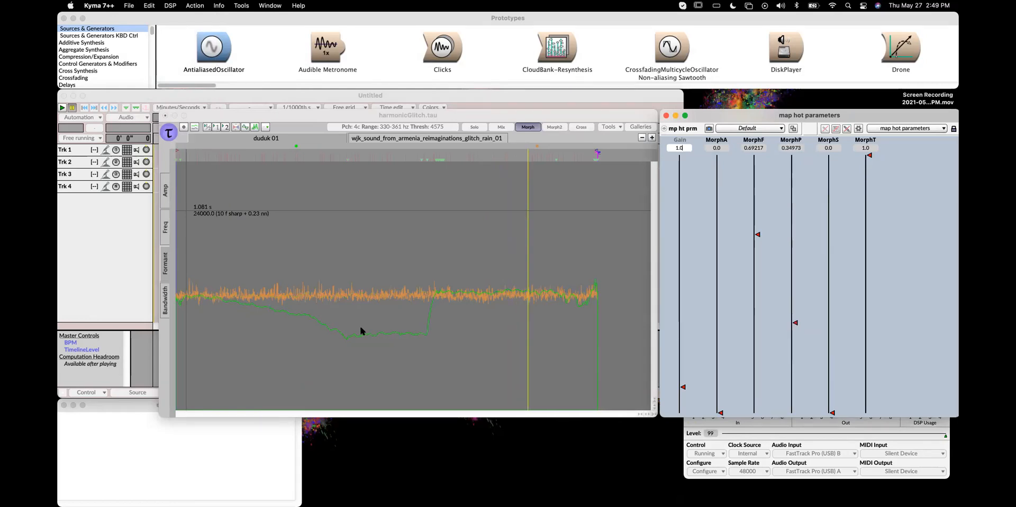
Inspect the Bandwidth view of both the duduk and glitch rain tracks, then close the Tau editor
{"action": "left_click", "coordinate": [163, 237]}
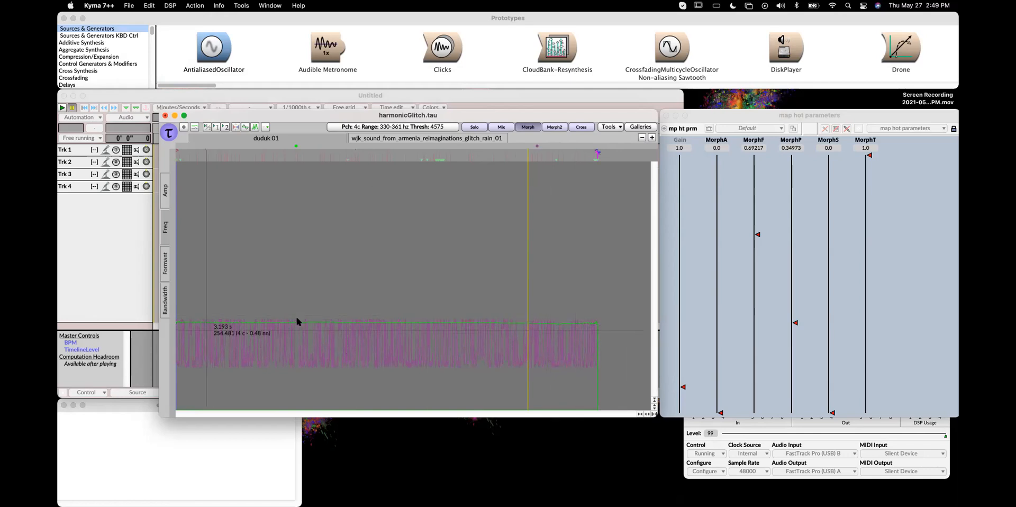
{"action": "left_click_drag", "start_coordinate": [250, 116], "coordinate": [247, 114]}
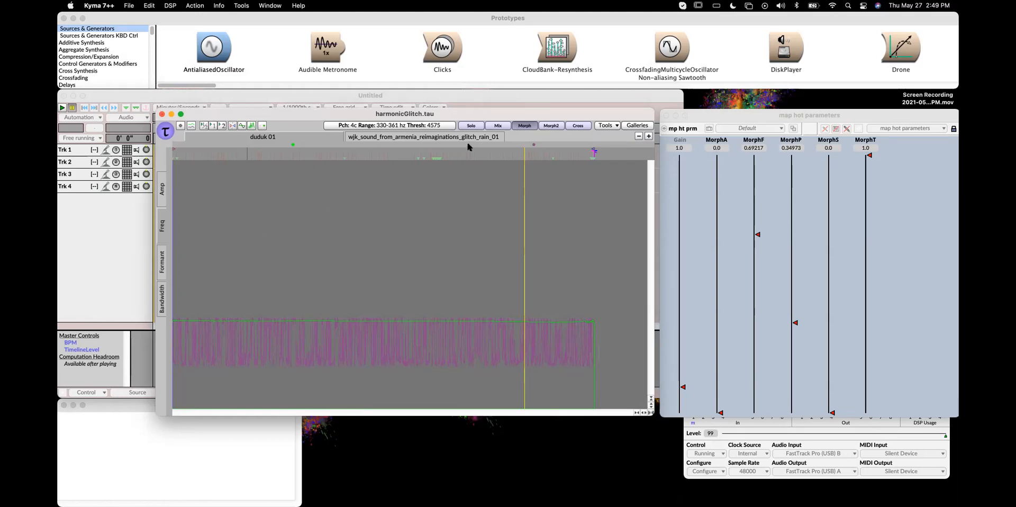
{"action": "left_click", "coordinate": [290, 138]}
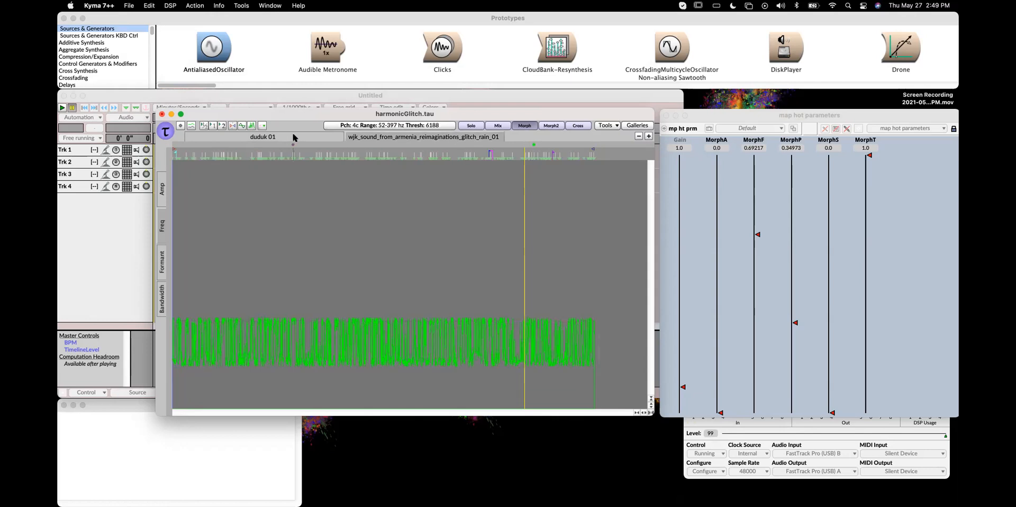
{"action": "left_click", "coordinate": [294, 136]}
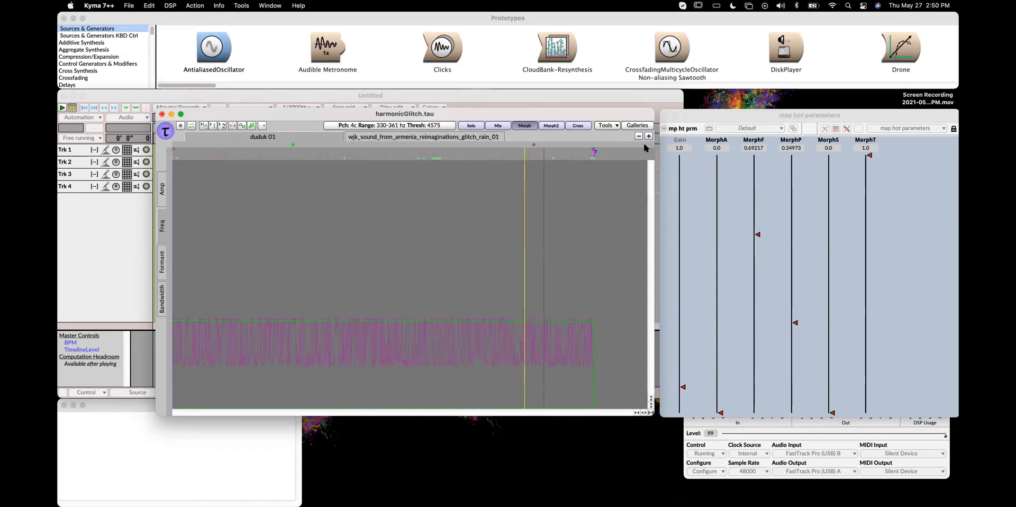
{"action": "left_click", "coordinate": [163, 115]}
Search the prototypes for "tau" and choose TauPlayer w/ Live Loop
{"action": "left_click", "coordinate": [473, 189]}
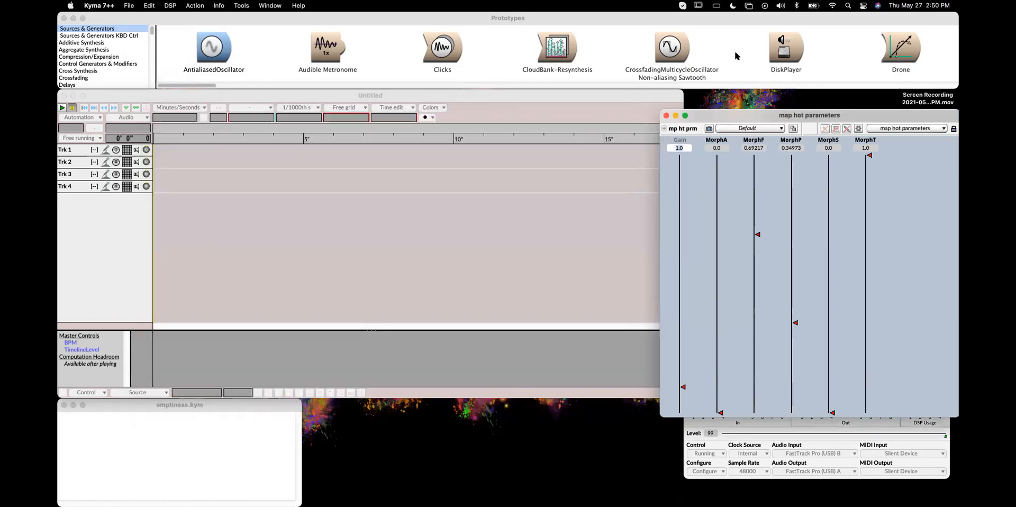
{"action": "left_click", "coordinate": [663, 23]}
{"action": "key", "text": "super+f"}
{"action": "type", "text": "t"}
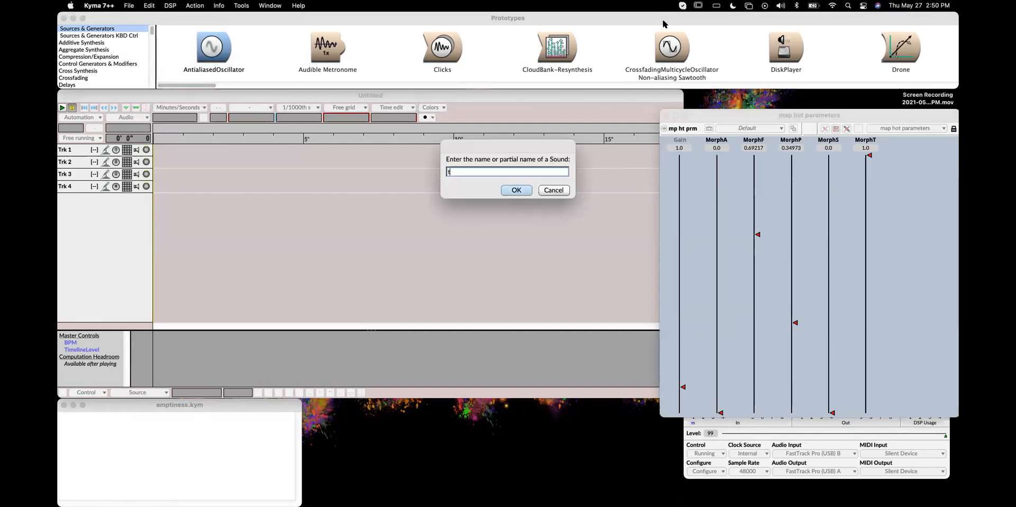
{"action": "type", "text": "ay"}
{"action": "key", "text": "BackSpace"}
{"action": "type", "text": "u"}
{"action": "key", "text": "Return"}
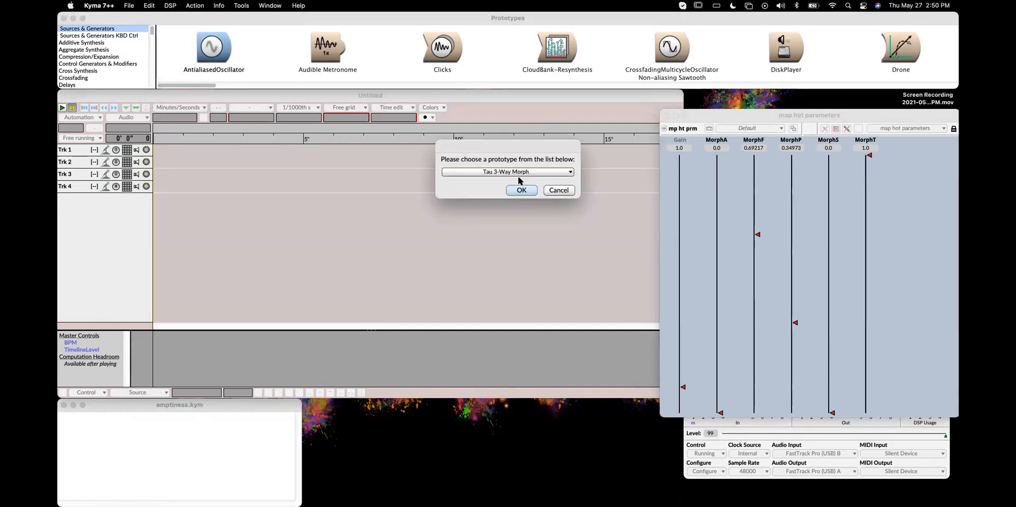
{"action": "left_click", "coordinate": [526, 172]}
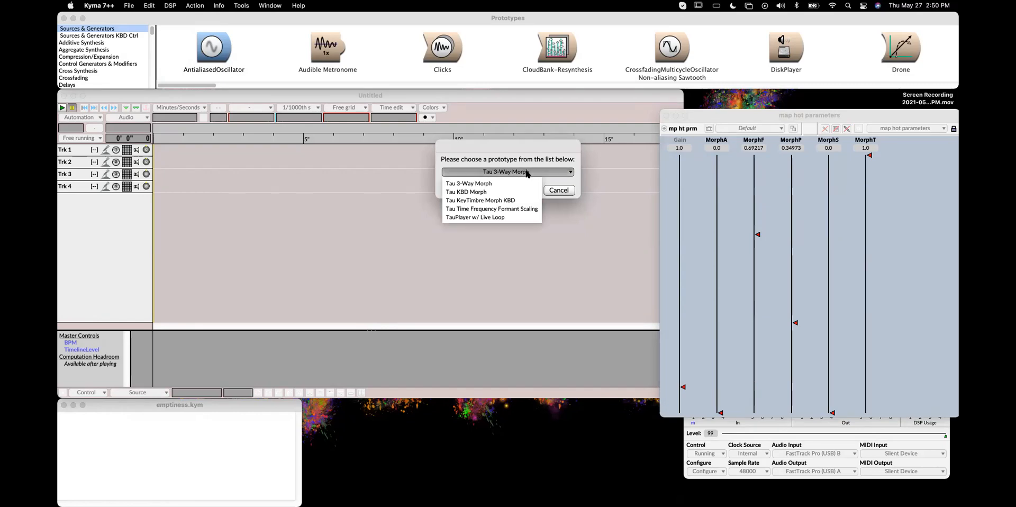
{"action": "left_click", "coordinate": [499, 217]}
{"action": "left_click", "coordinate": [535, 189]}
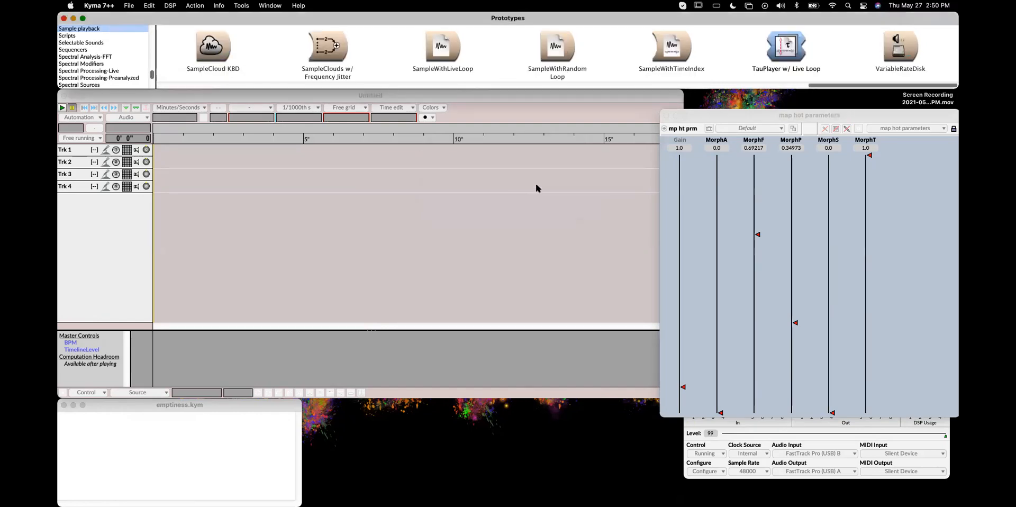
Open the TauPlayer w/ Live Loop prototype, set its TauFile to harmonicGlitch.tau and open it in the Tau editor
{"action": "double_click", "coordinate": [791, 43]}
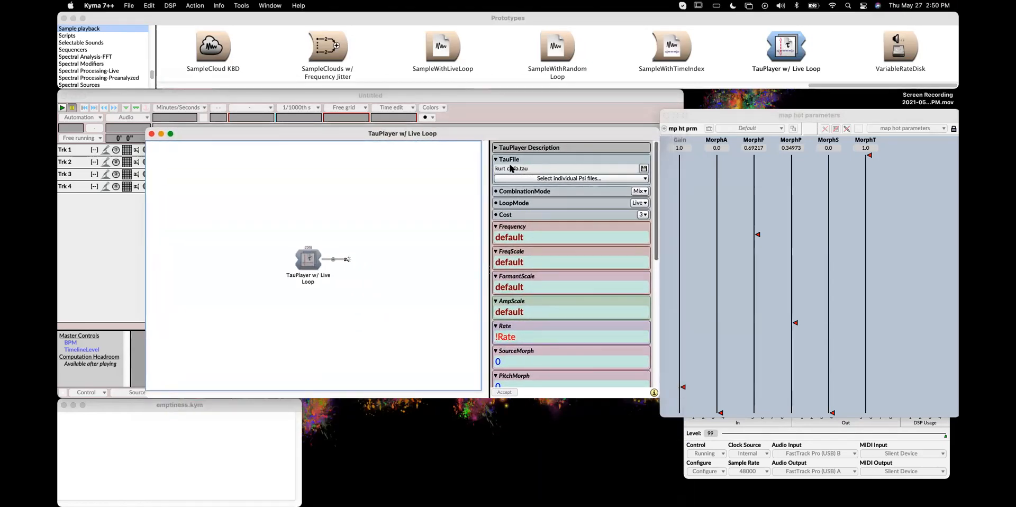
{"action": "left_click", "coordinate": [519, 168]}
{"action": "left_click", "coordinate": [519, 168]}
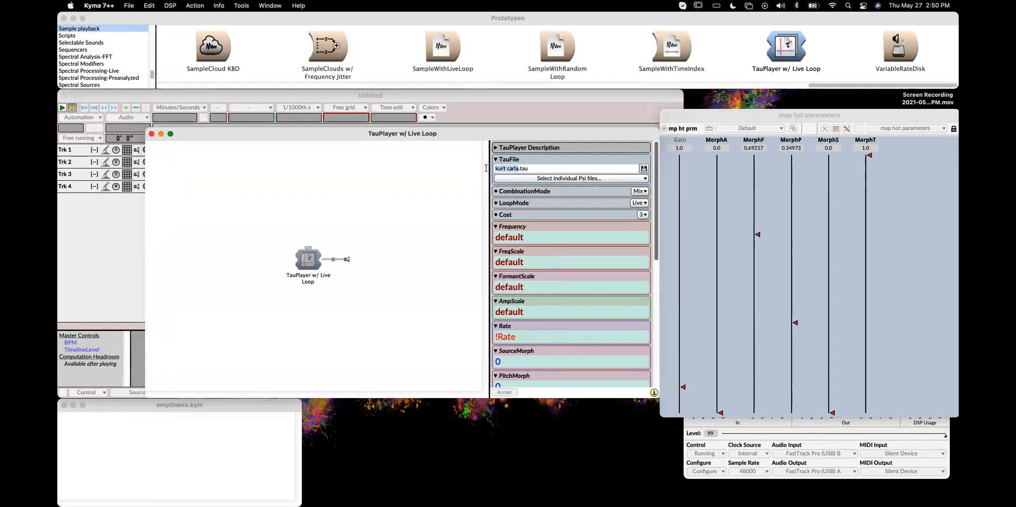
{"action": "type", "text": "harmonic"}
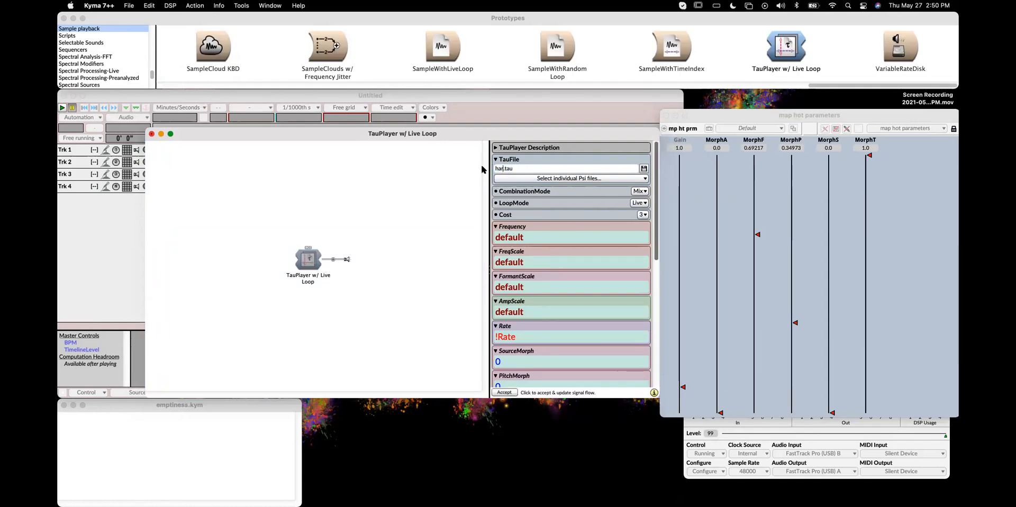
{"action": "type", "text": "glitch"}
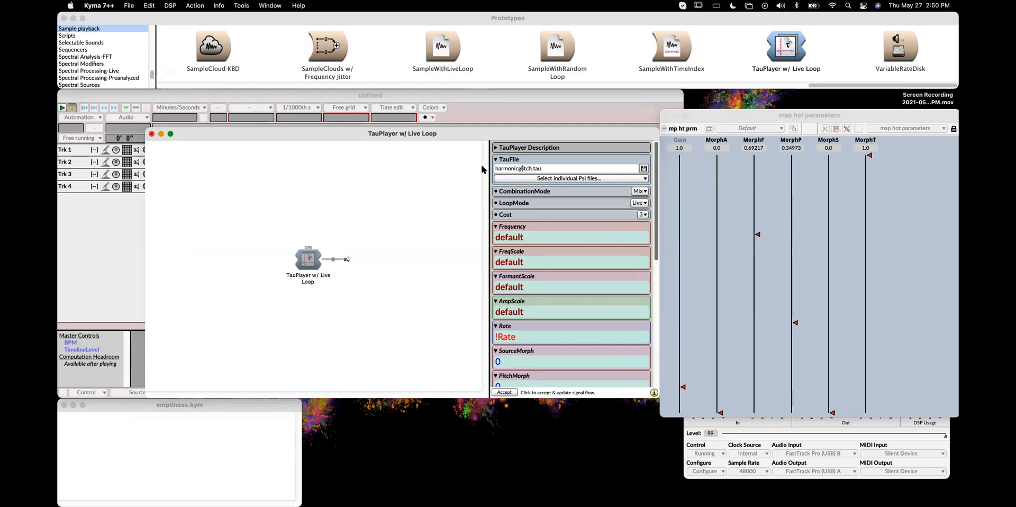
{"action": "key", "text": "BackSpace"}
{"action": "type", "text": "G"}
{"action": "left_click", "coordinate": [558, 170]}
{"action": "left_click", "coordinate": [644, 168]}
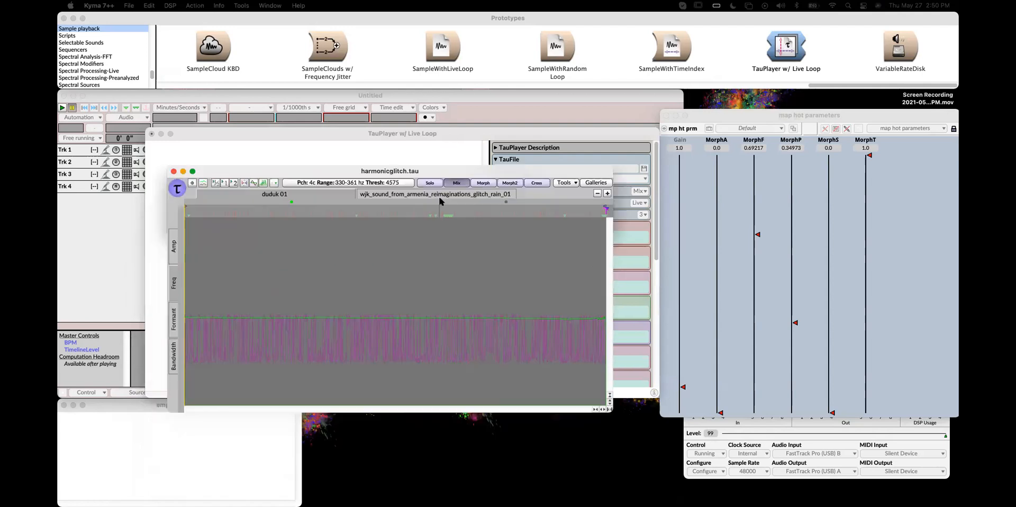
Close the harmonicGlitch.tau Tau editor without saving changes
{"action": "left_click", "coordinate": [187, 137]}
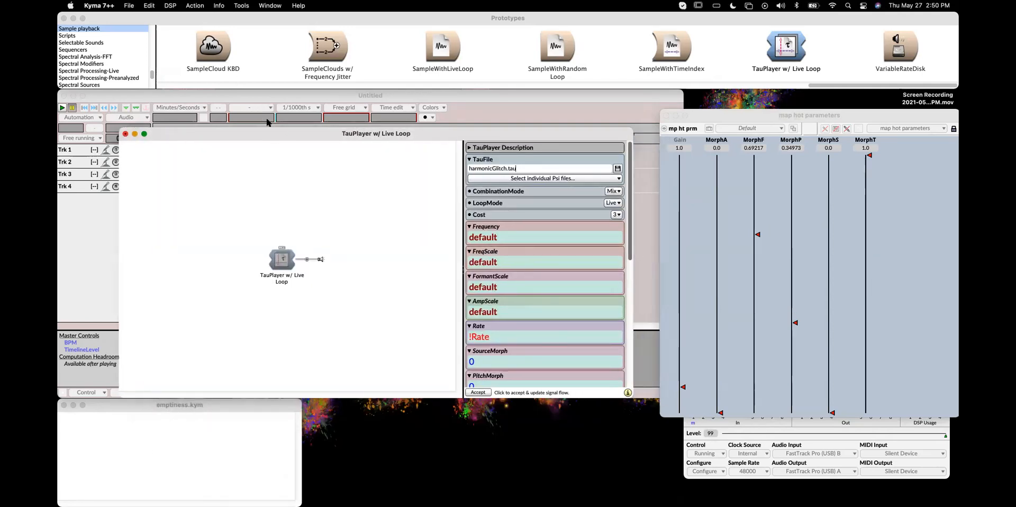
{"action": "left_click_drag", "start_coordinate": [305, 138], "coordinate": [310, 107]}
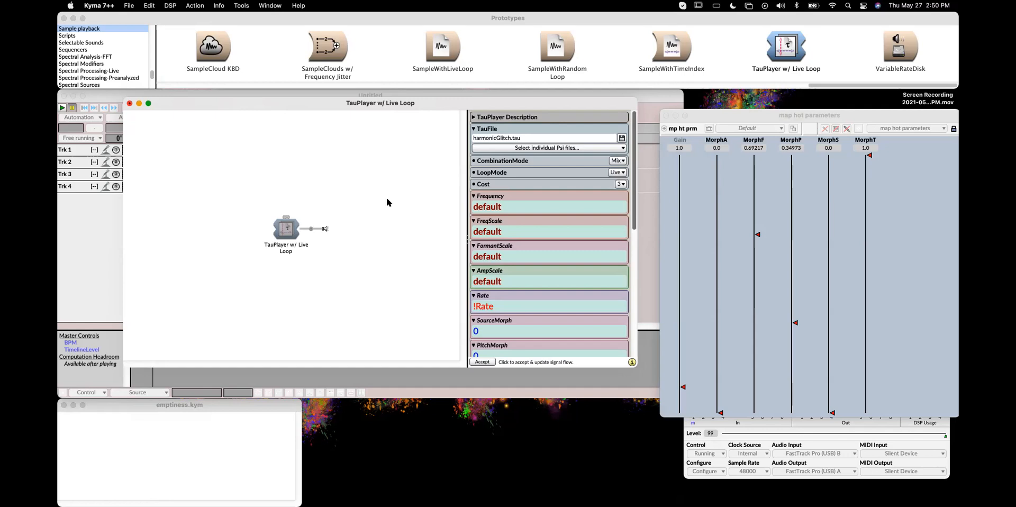
{"action": "left_click_drag", "start_coordinate": [374, 101], "coordinate": [376, 99]}
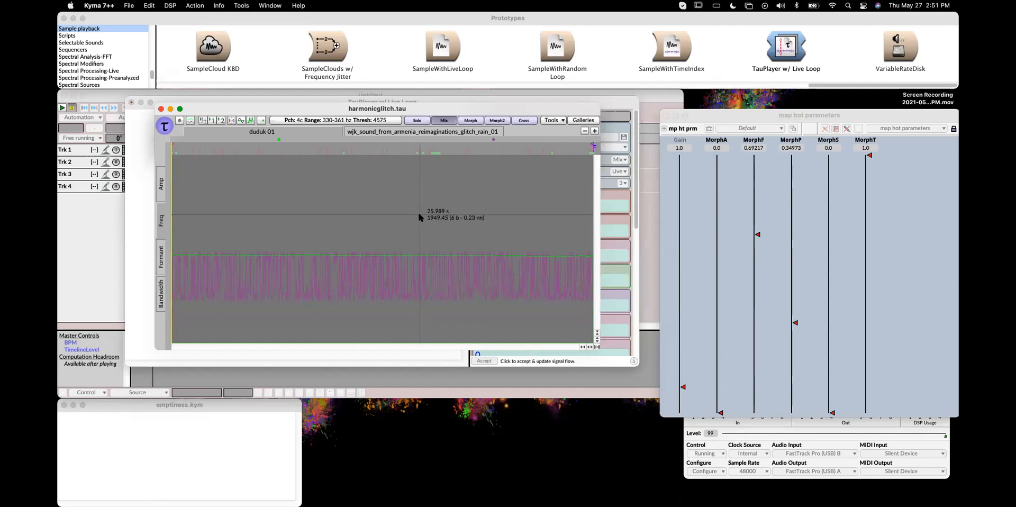
{"action": "left_click", "coordinate": [313, 132]}
{"action": "left_click", "coordinate": [314, 133]}
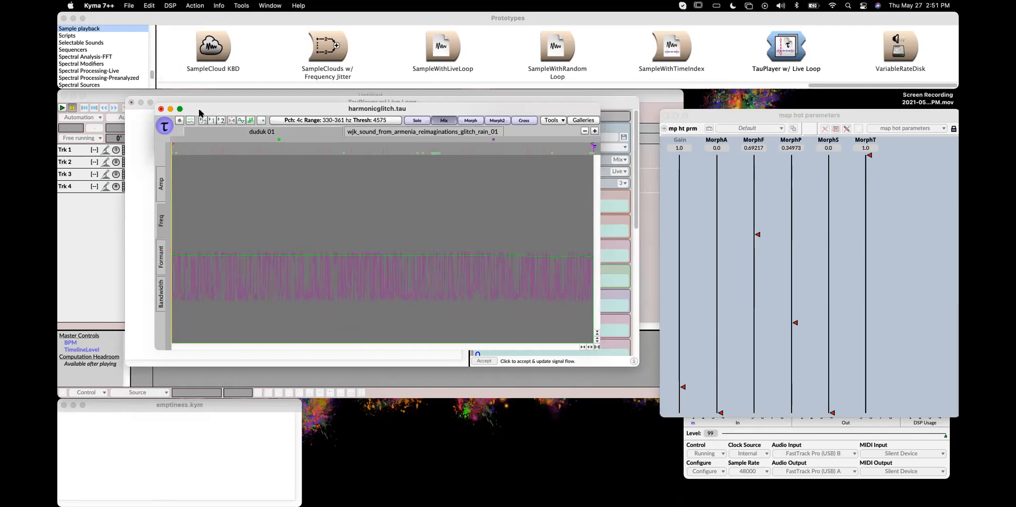
{"action": "left_click", "coordinate": [160, 109]}
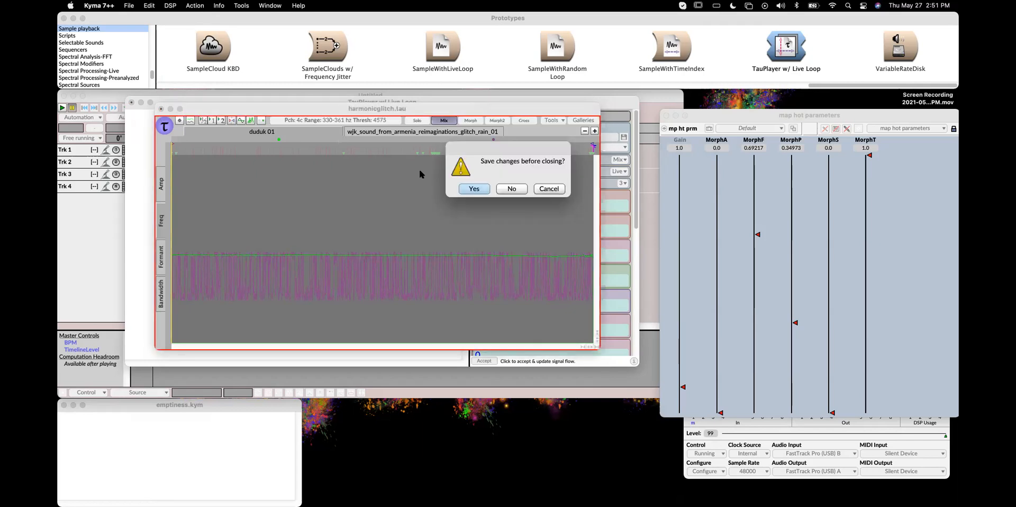
{"action": "left_click", "coordinate": [501, 189]}
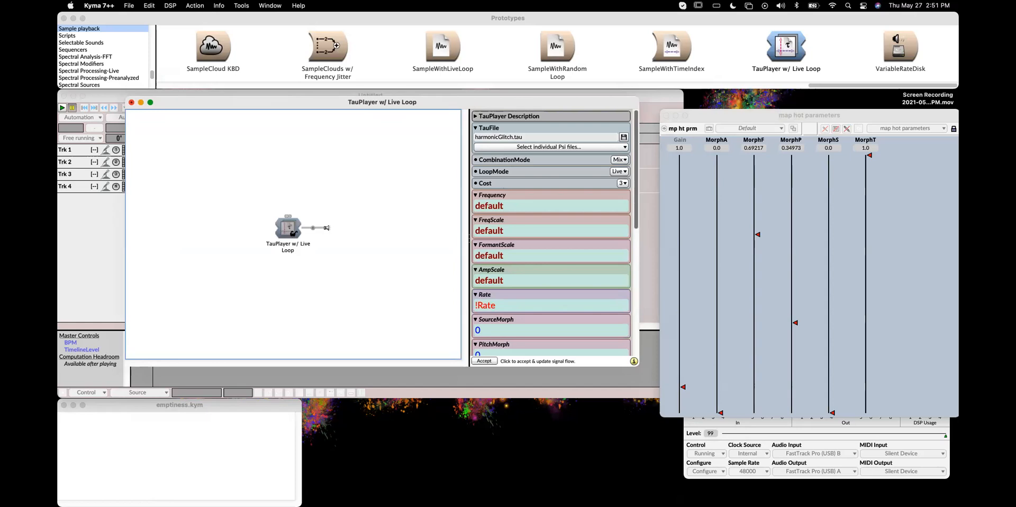
Play the TauPlayer w/ Live Loop sound and raise its Rate fader to about 1.67
{"action": "key", "text": "ctrl+space"}
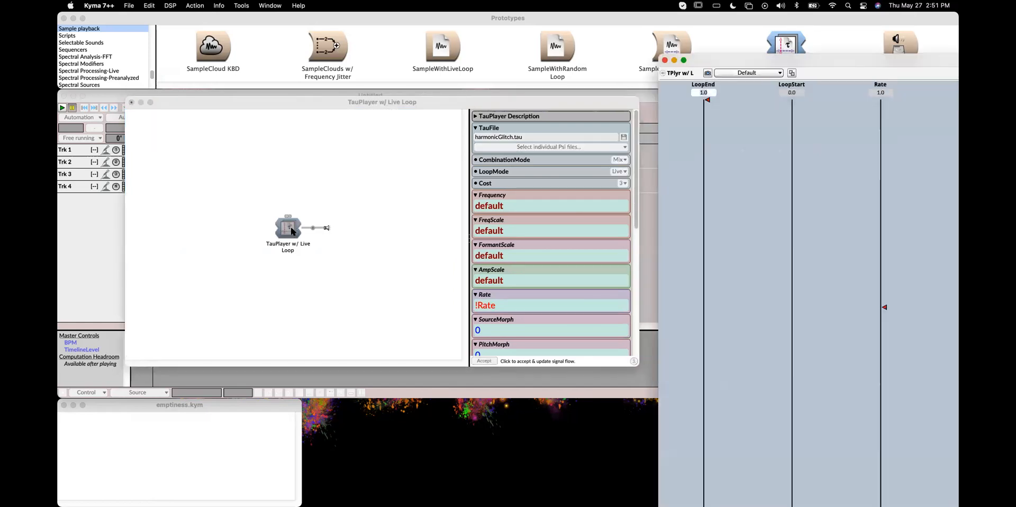
{"action": "left_click", "coordinate": [432, 280]}
{"action": "left_click_drag", "start_coordinate": [435, 350], "coordinate": [451, 138]}
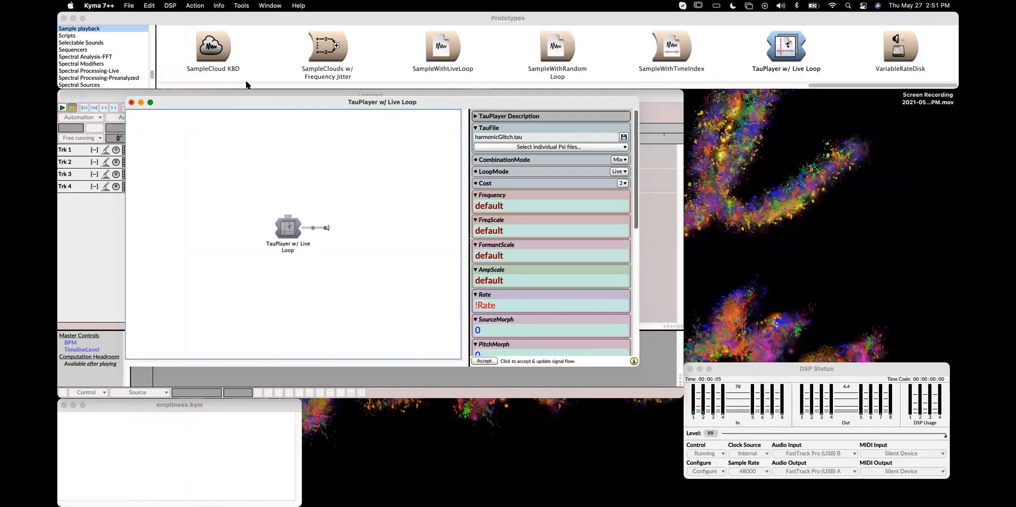
{"action": "left_click", "coordinate": [212, 28]}
Set the TauPlayer's CombinationMode to Morph
{"action": "left_click_drag", "start_coordinate": [380, 100], "coordinate": [390, 63]}
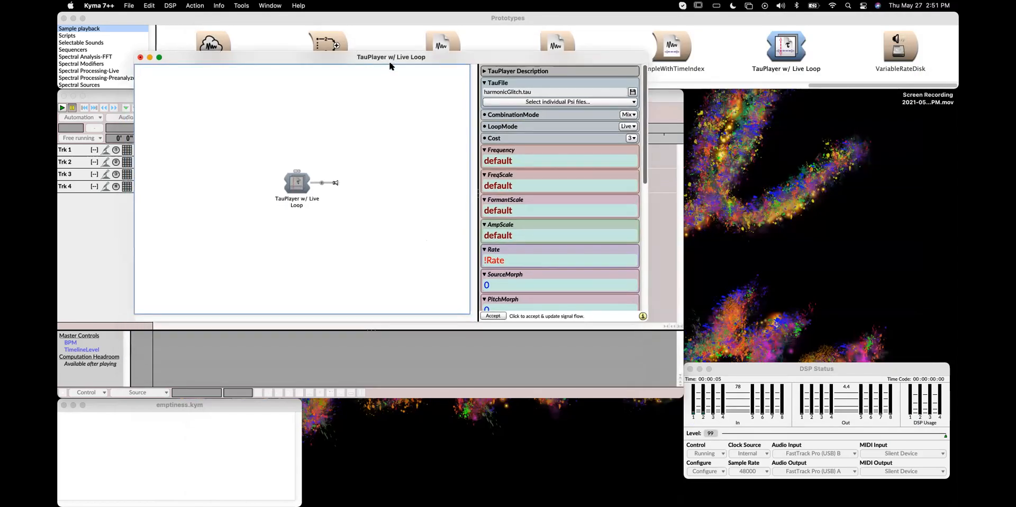
{"action": "left_click_drag", "start_coordinate": [652, 327], "coordinate": [708, 427]}
{"action": "left_click_drag", "start_coordinate": [359, 64], "coordinate": [318, 45]}
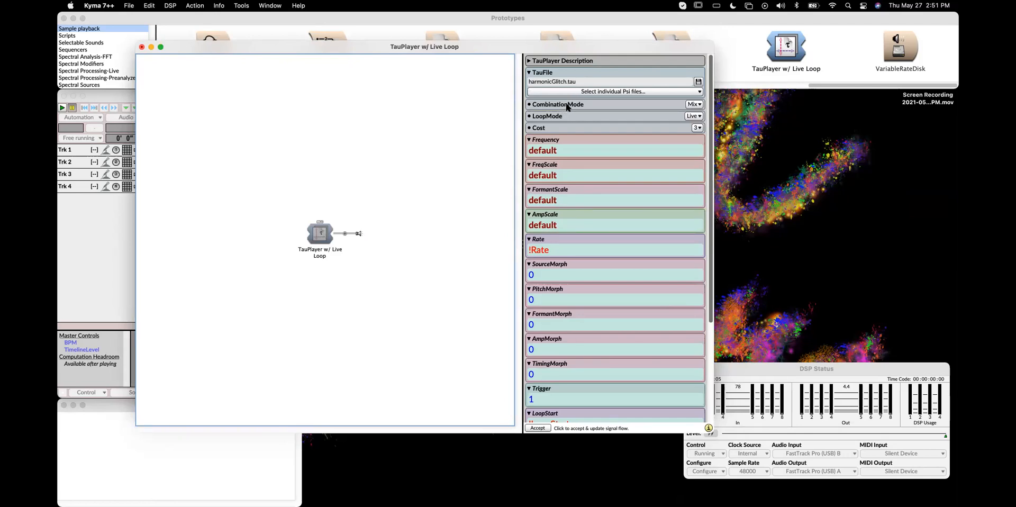
{"action": "left_click", "coordinate": [688, 106]}
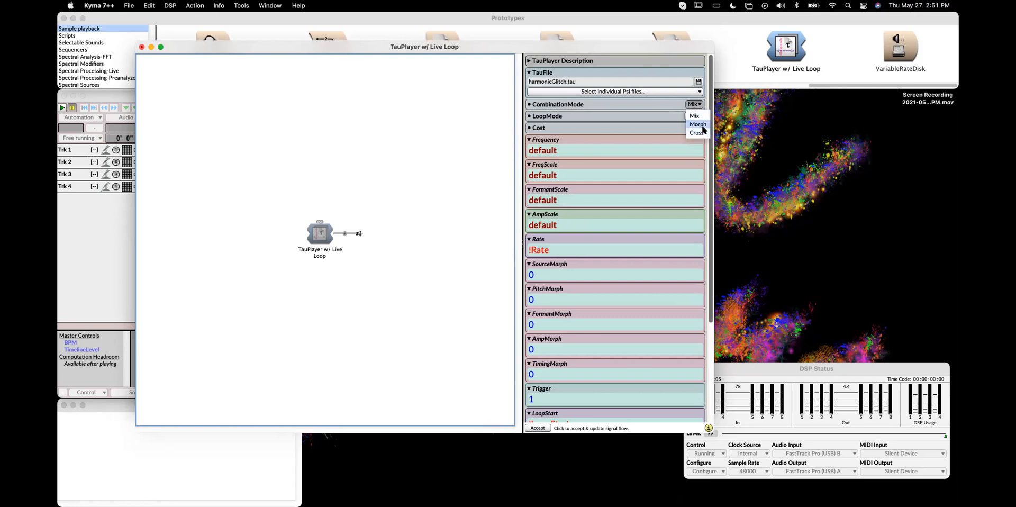
{"action": "left_click", "coordinate": [701, 125]}
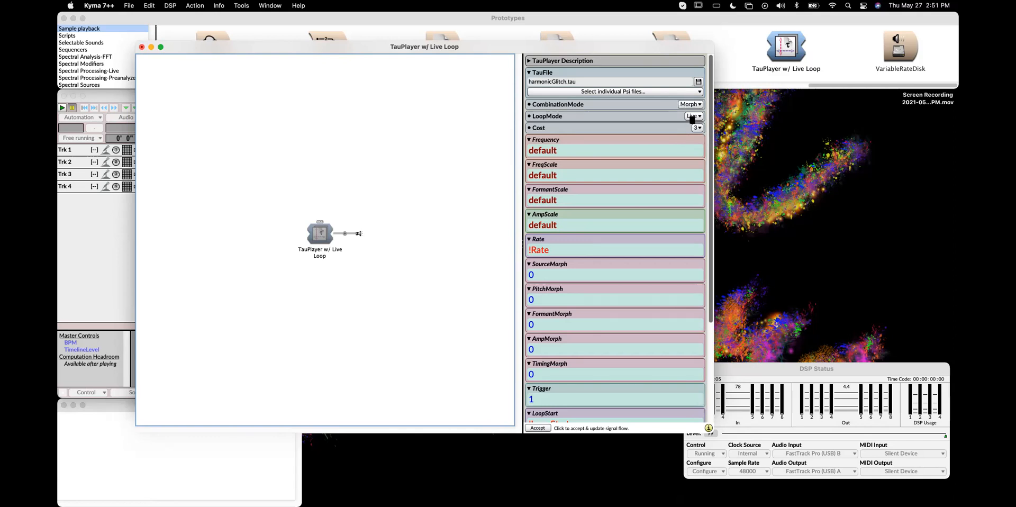
{"action": "left_click", "coordinate": [690, 117]}
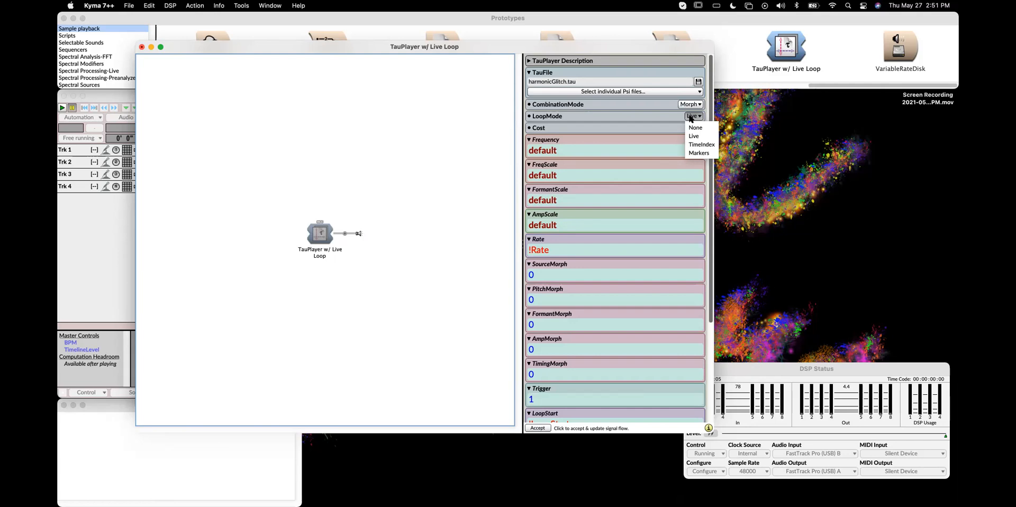
{"action": "left_click", "coordinate": [665, 117]}
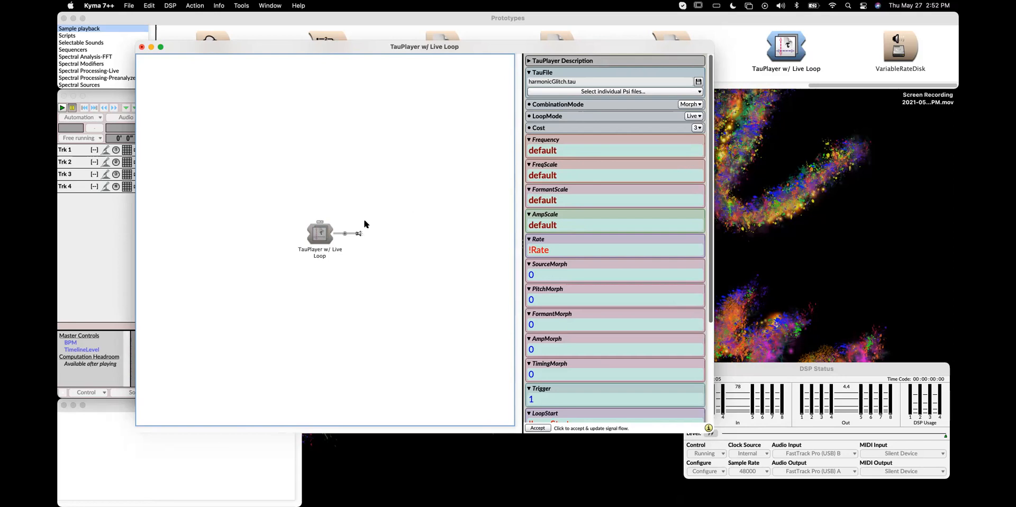
Scroll through the TauPlayer's parameter fields to review them
{"action": "left_click", "coordinate": [460, 157]}
{"action": "double_click", "coordinate": [414, 238]}
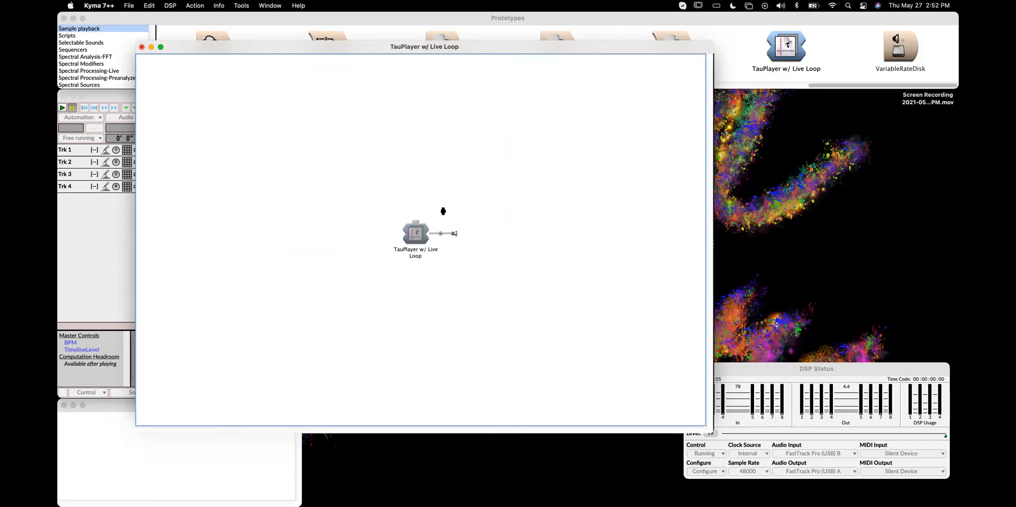
{"action": "mouse_move", "coordinate": [548, 117]}
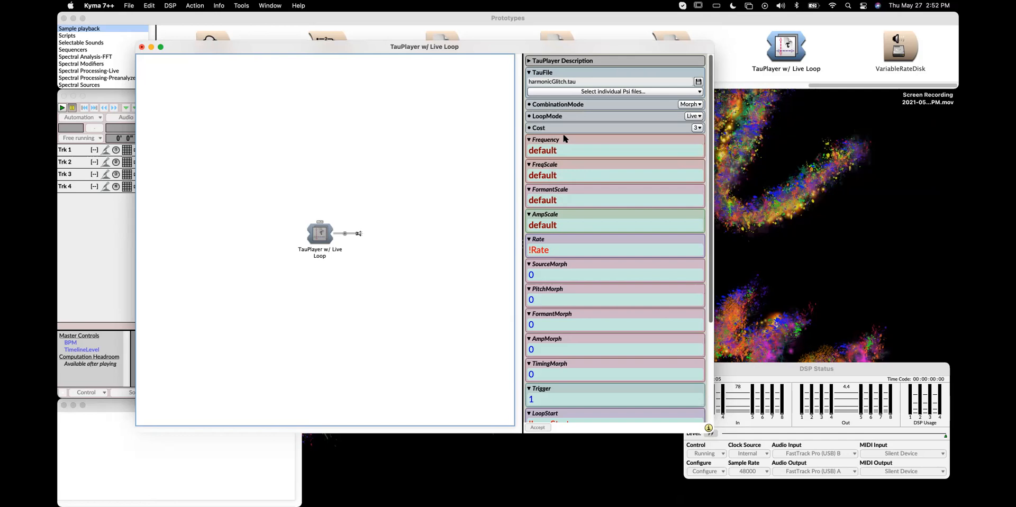
{"action": "scroll", "coordinate": [563, 211], "scroll_direction": "down", "scroll_amount": 5}
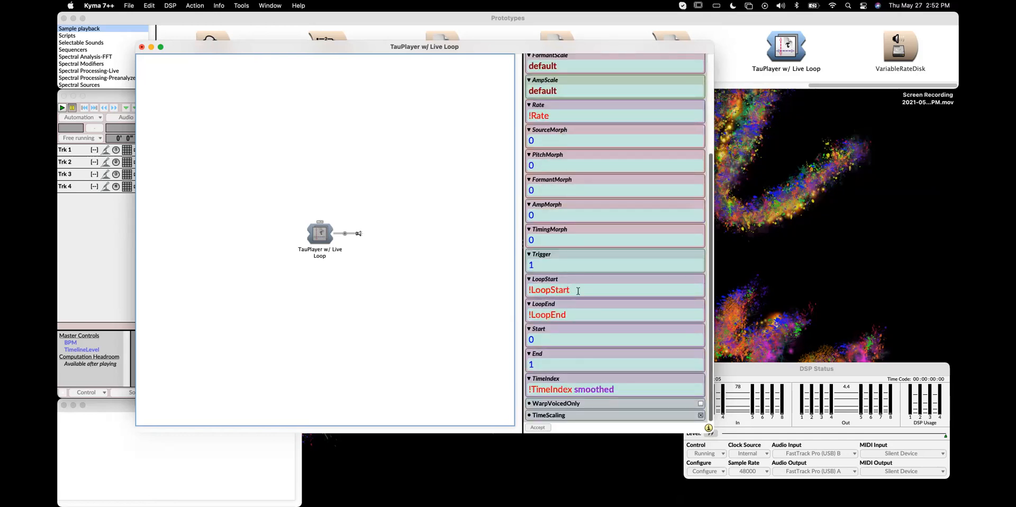
{"action": "scroll", "coordinate": [578, 290], "scroll_direction": "up", "scroll_amount": 5}
{"action": "scroll", "coordinate": [624, 318], "scroll_direction": "down", "scroll_amount": 1}
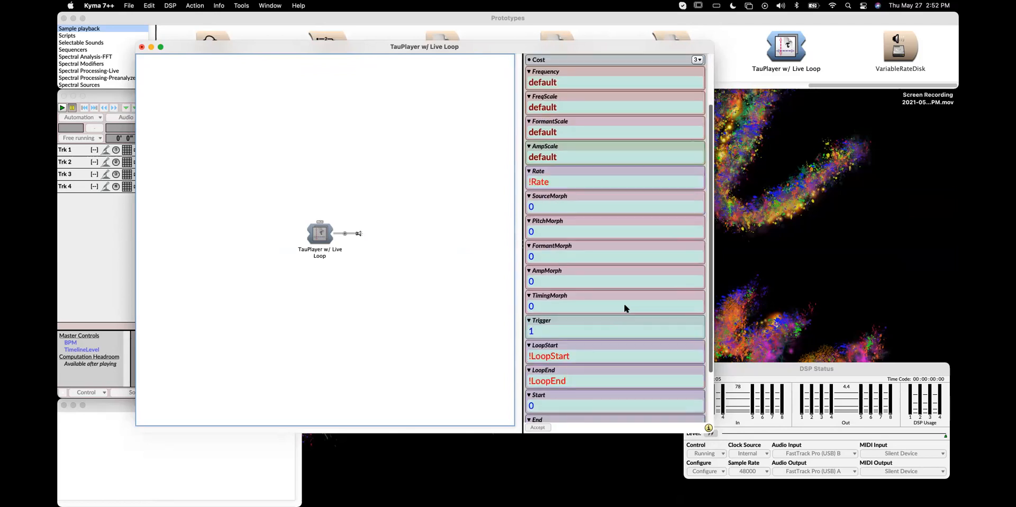
{"action": "scroll", "coordinate": [624, 308], "scroll_direction": "down", "scroll_amount": 3}
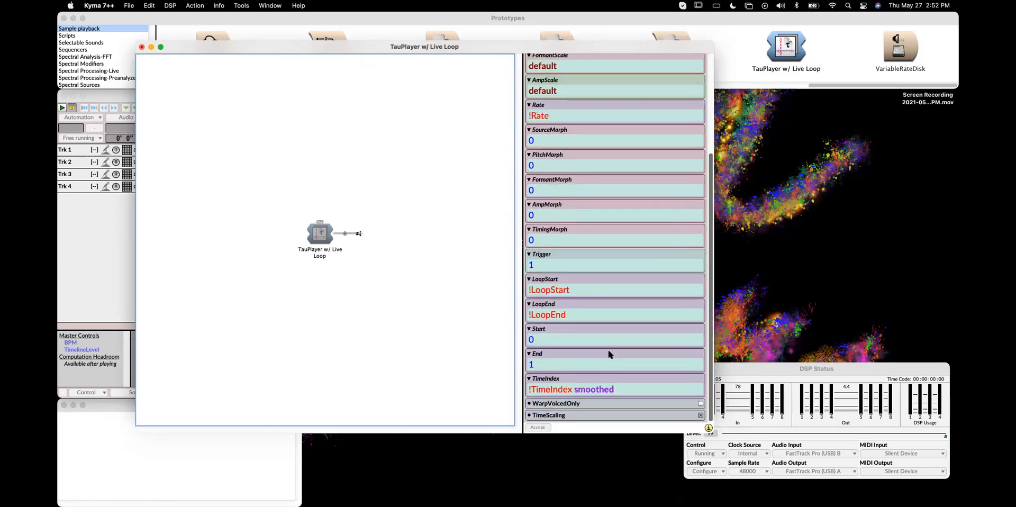
{"action": "scroll", "coordinate": [612, 352], "scroll_direction": "up", "scroll_amount": 5}
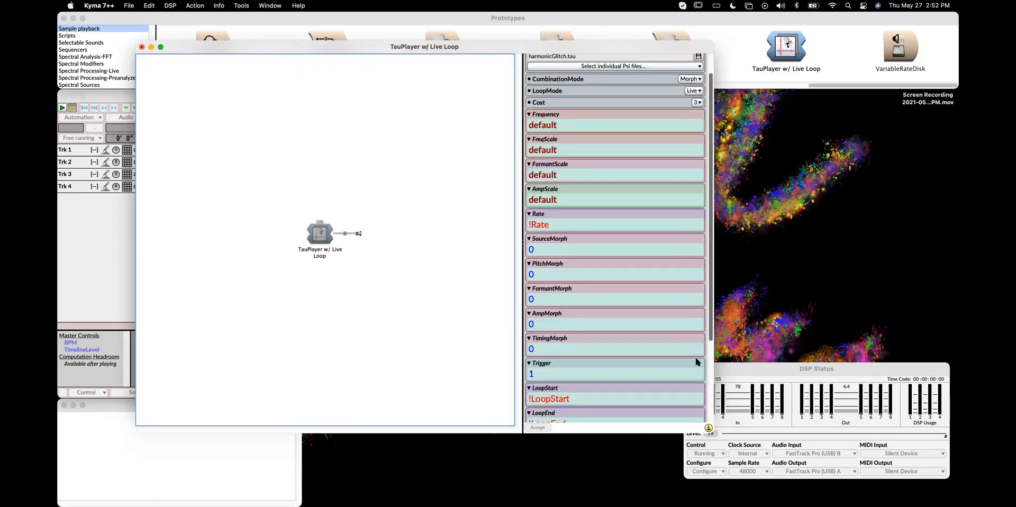
{"action": "scroll", "coordinate": [668, 330], "scroll_direction": "up", "scroll_amount": 1}
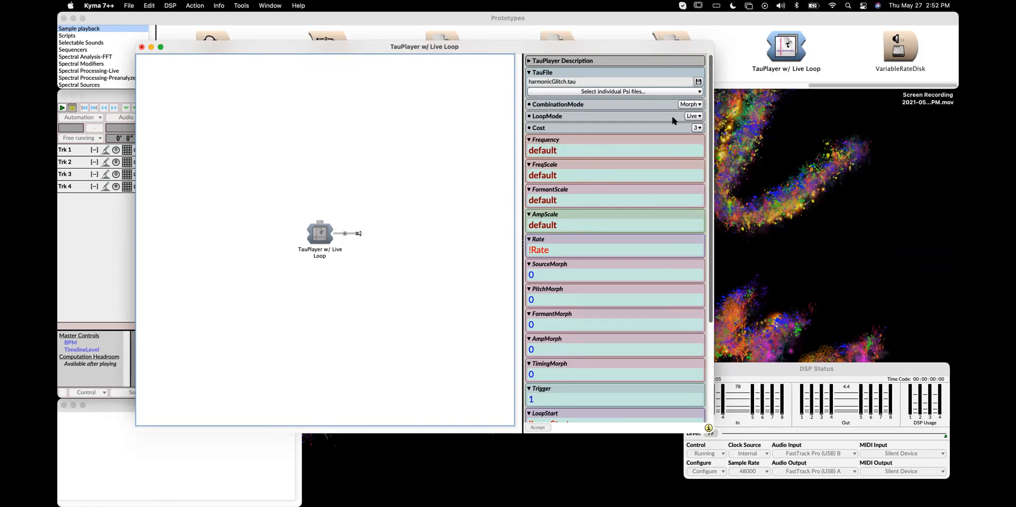
Set the TauPlayer's LoopMode to TimeIndex
{"action": "left_click", "coordinate": [691, 117]}
{"action": "left_click", "coordinate": [693, 145]}
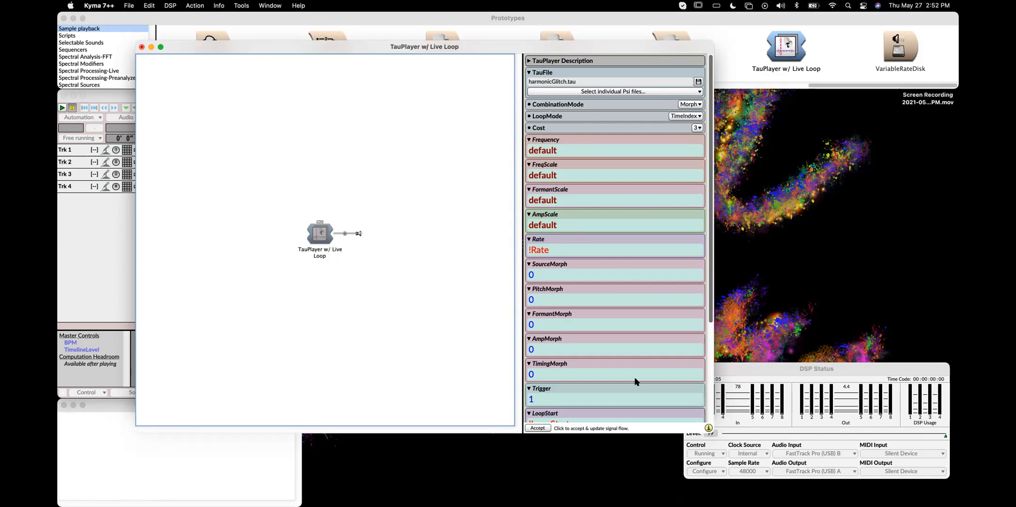
{"action": "left_click_drag", "start_coordinate": [548, 48], "coordinate": [523, 46]}
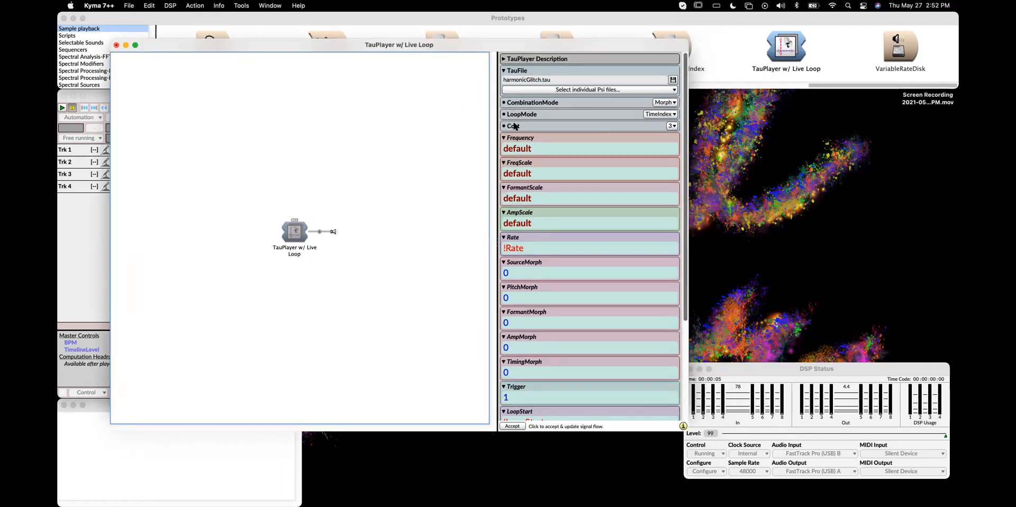
{"action": "left_click", "coordinate": [672, 126]}
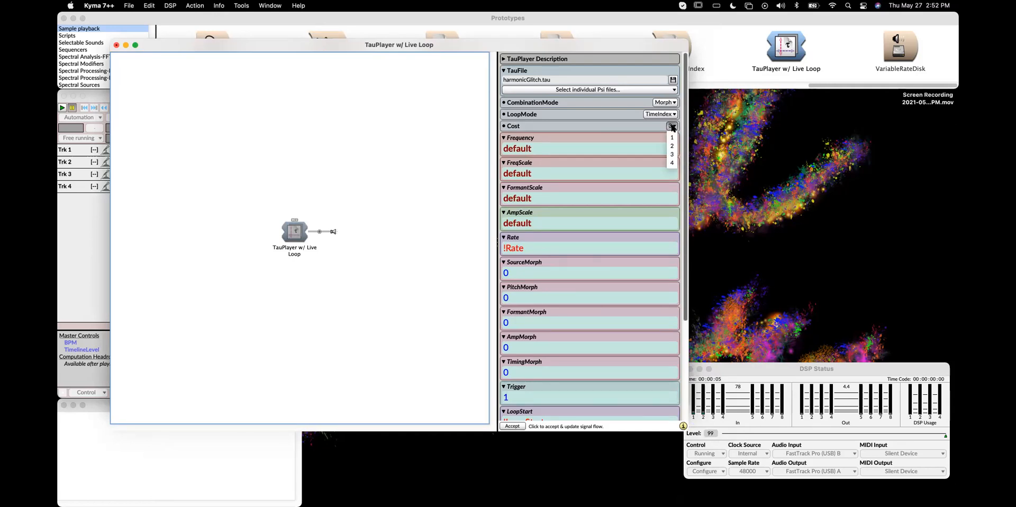
{"action": "left_click", "coordinate": [646, 127]}
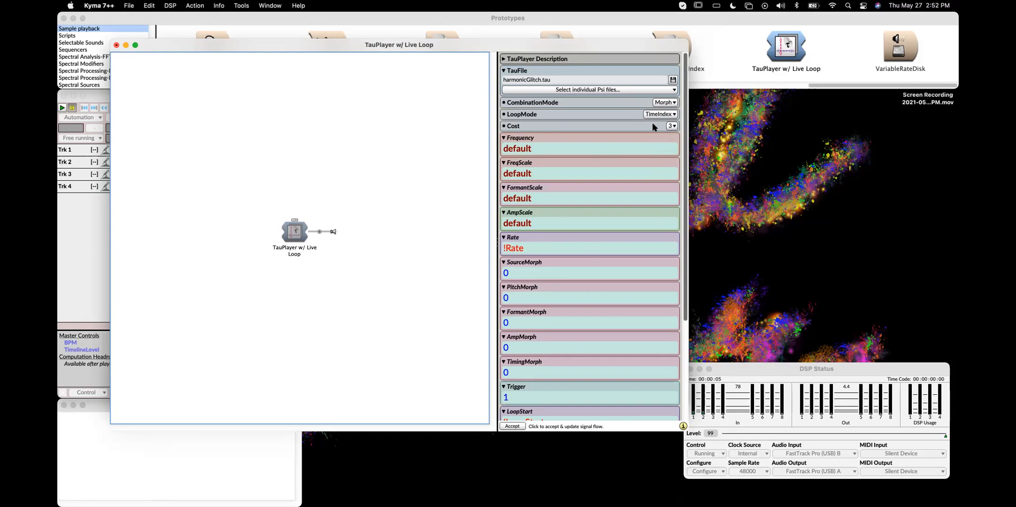
Turn the SourceMorph field into the hot parameter !SourceMorph
{"action": "scroll", "coordinate": [634, 264], "scroll_direction": "down", "scroll_amount": 5}
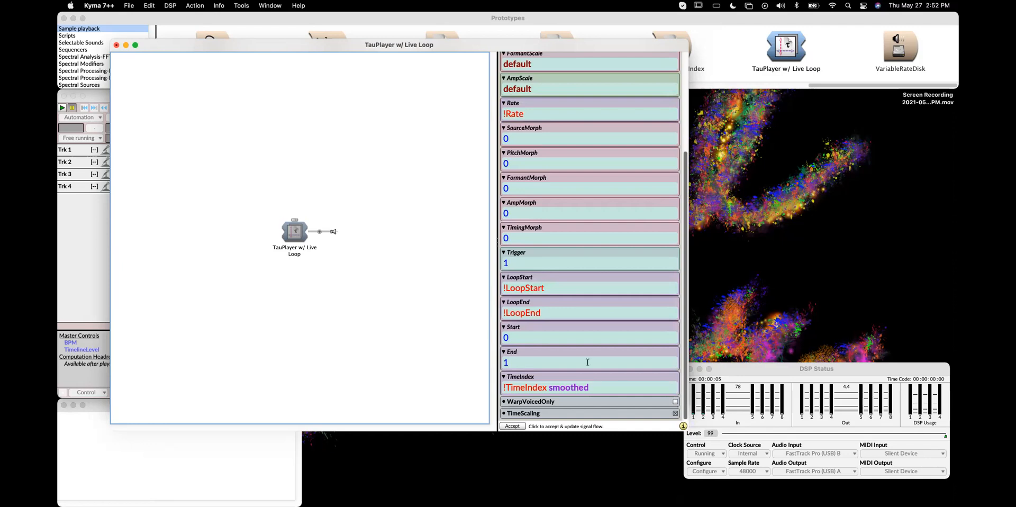
{"action": "scroll", "coordinate": [591, 363], "scroll_direction": "up", "scroll_amount": 5}
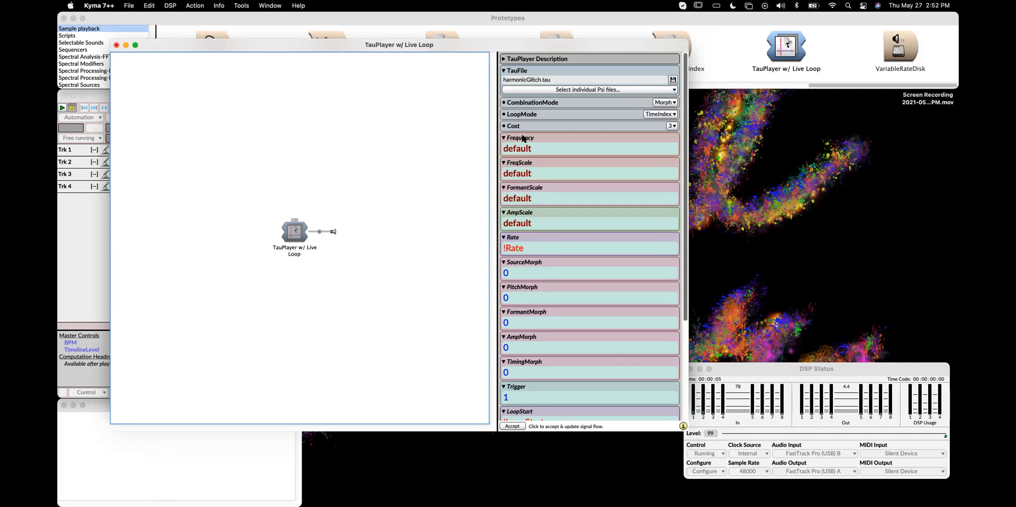
{"action": "mouse_move", "coordinate": [522, 139]}
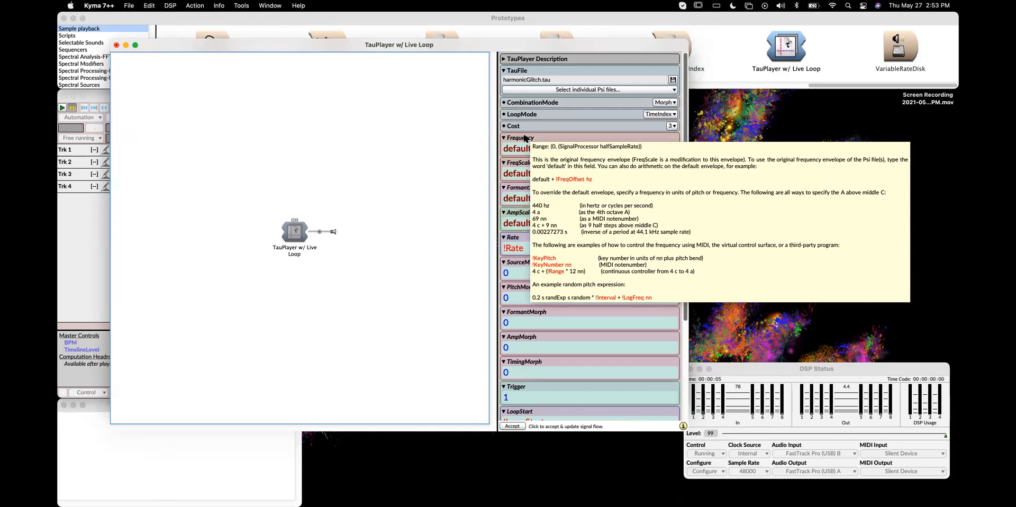
{"action": "scroll", "coordinate": [551, 248], "scroll_direction": "down", "scroll_amount": 1}
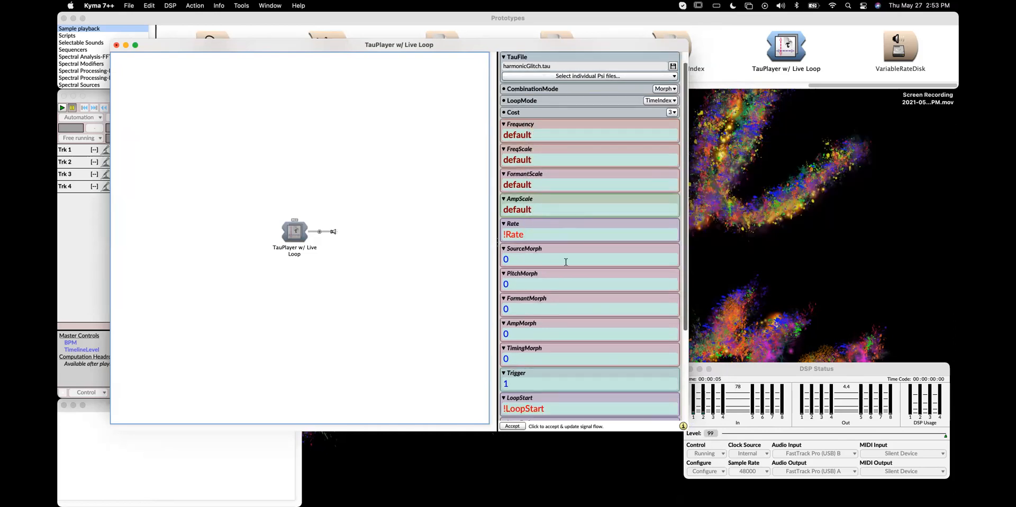
{"action": "left_click", "coordinate": [565, 262]}
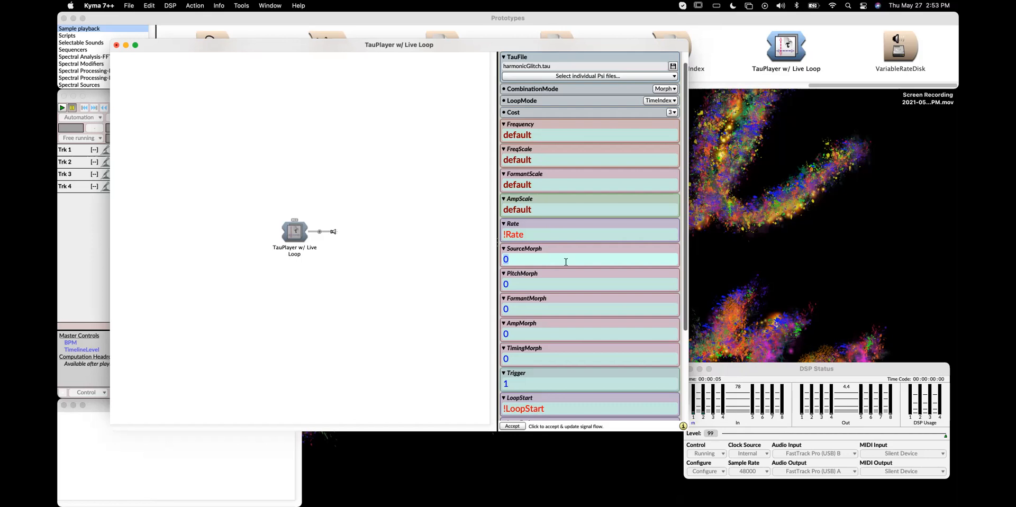
{"action": "key", "text": "ctrl+l"}
{"action": "key", "text": "Tab"}
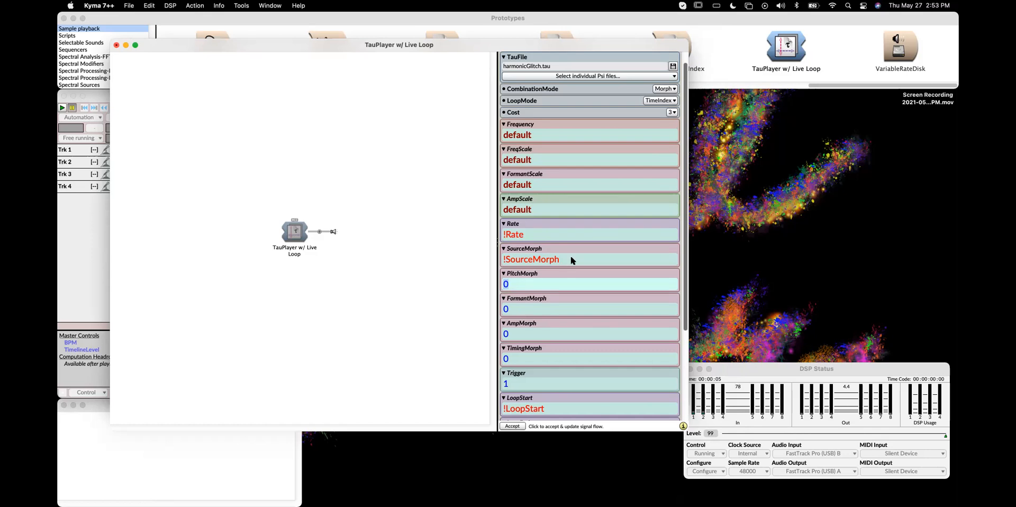
Set the FormantMorph and TimingMorph fields to !Formant
{"action": "left_click", "coordinate": [531, 312]}
{"action": "type", "text": "!Formant"}
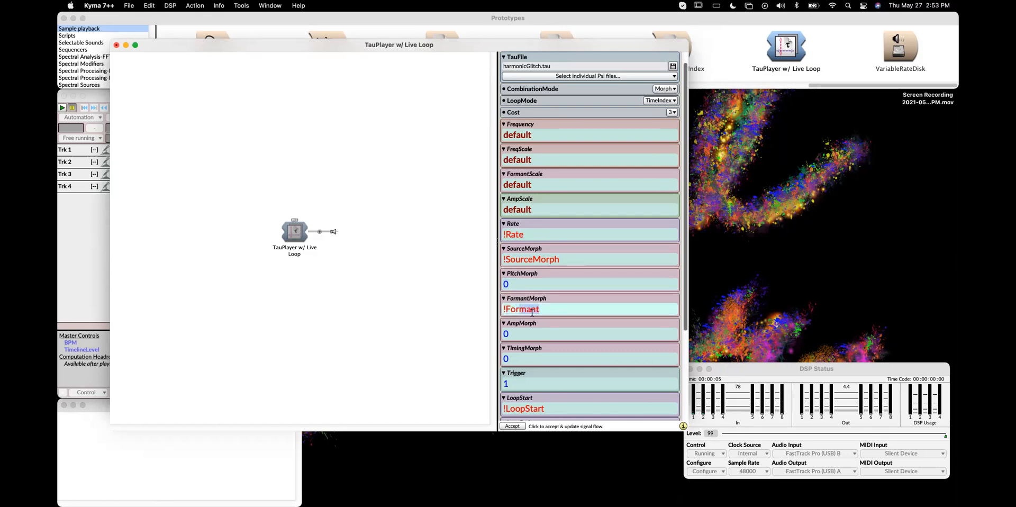
{"action": "left_click", "coordinate": [529, 353]}
{"action": "type", "text": "!Formant"}
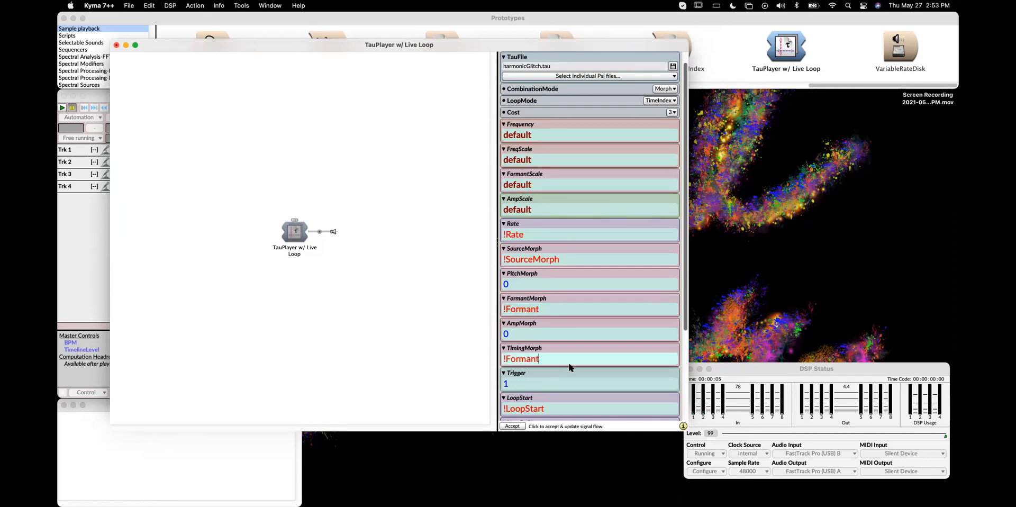
Change the FormantMorph and TimingMorph fields to the hot parameter !Morphology
{"action": "left_click", "coordinate": [553, 308]}
{"action": "left_click", "coordinate": [554, 310]}
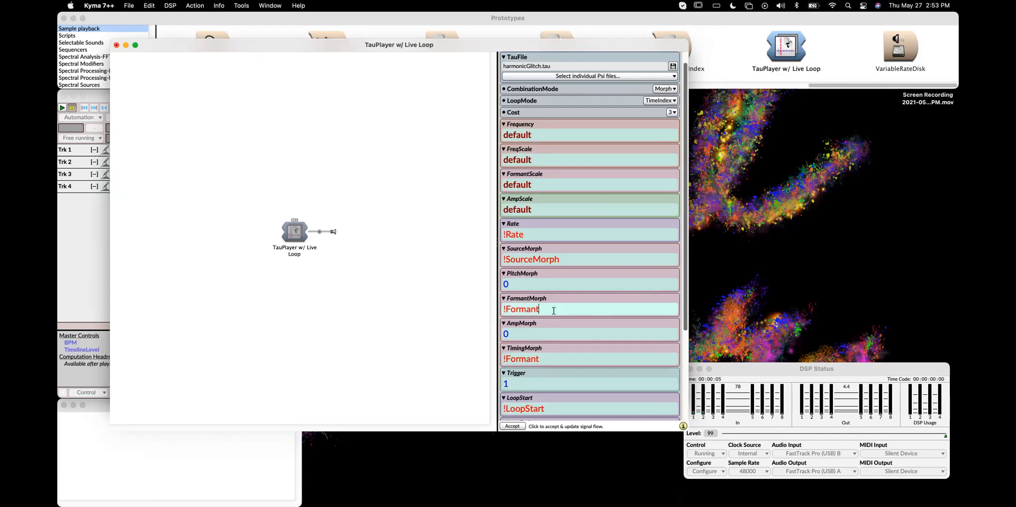
{"action": "left_click_drag", "start_coordinate": [506, 308], "coordinate": [563, 307]}
{"action": "type", "text": "Morphology"}
{"action": "key", "text": "super+a"}
{"action": "key", "text": "super+c"}
{"action": "left_click", "coordinate": [550, 359]}
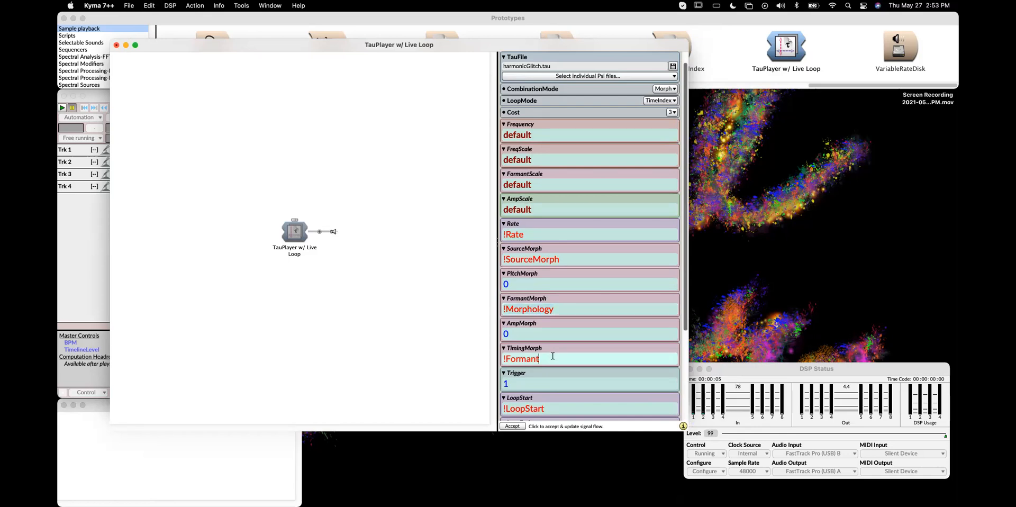
{"action": "key", "text": "super+a"}
{"action": "key", "text": "super+v"}
Select the PitchMorph field and read its parameter description
{"action": "left_click", "coordinate": [550, 283]}
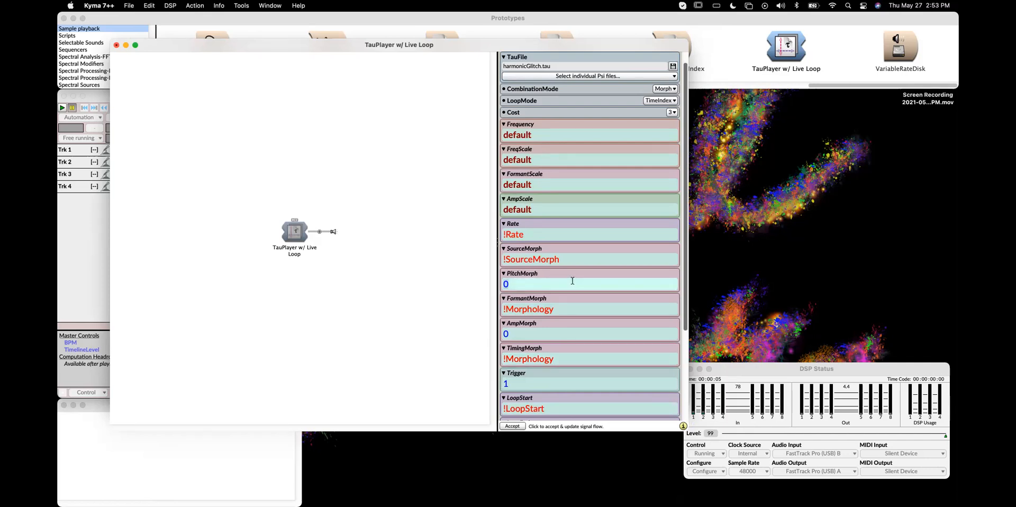
{"action": "mouse_move", "coordinate": [531, 273]}
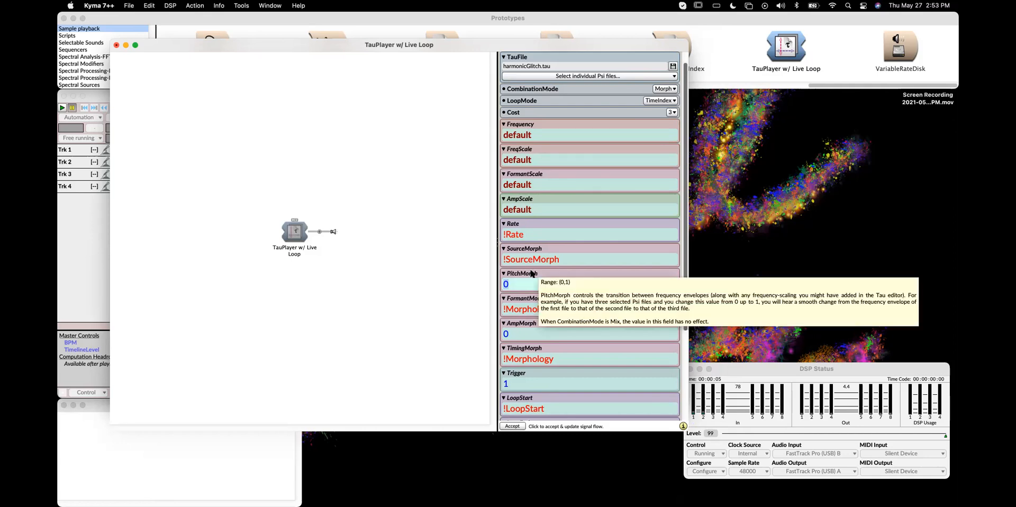
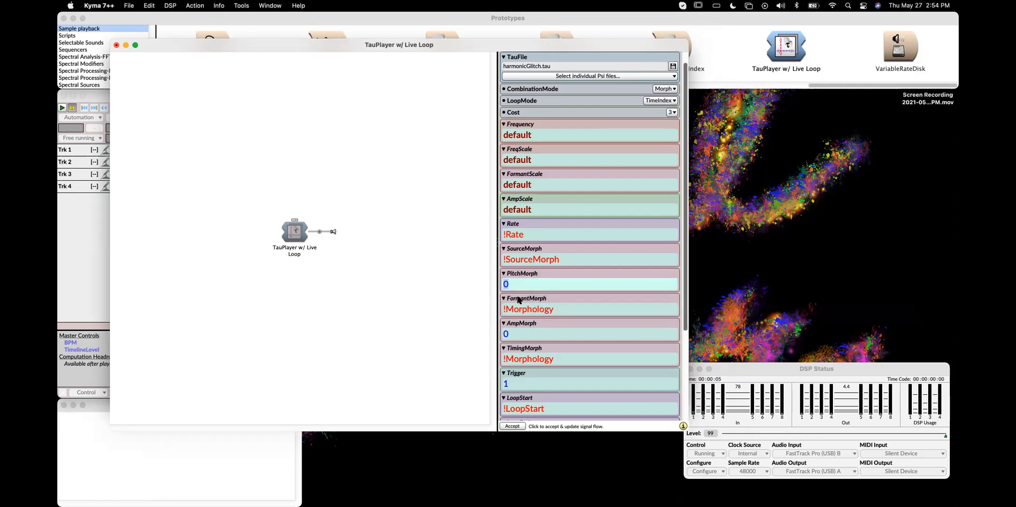
Set the TimingMorph field to 1
{"action": "mouse_move", "coordinate": [519, 299]}
{"action": "left_click", "coordinate": [571, 360]}
{"action": "double_click", "coordinate": [572, 359]}
{"action": "type", "text": "1"}
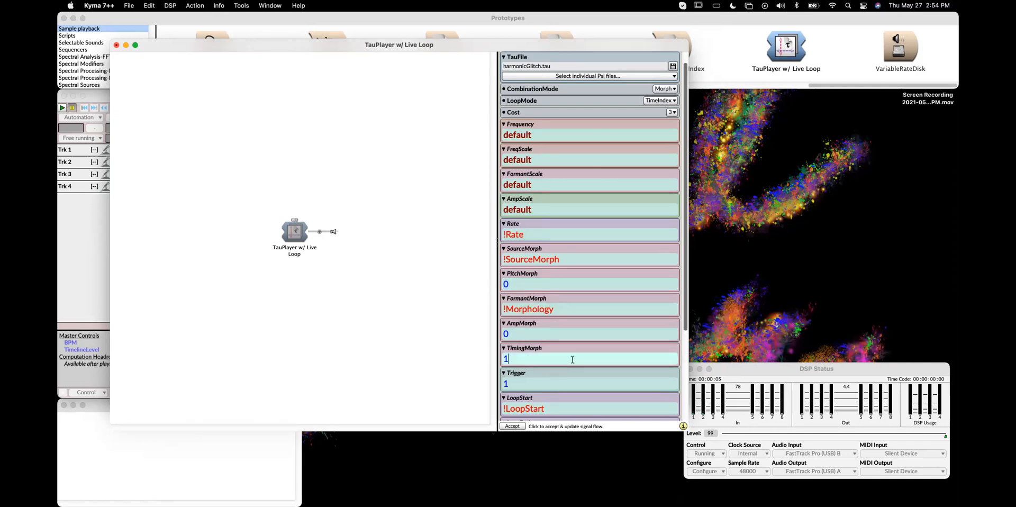
Set the AmpMorph and PitchMorph fields to the hot parameter !MorphX
{"action": "left_click", "coordinate": [575, 335]}
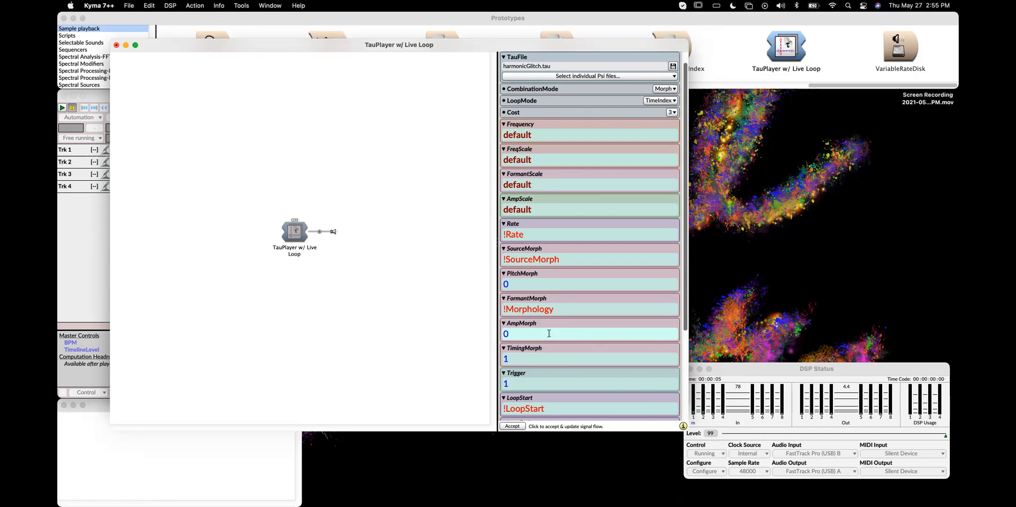
{"action": "mouse_move", "coordinate": [528, 326]}
{"action": "key", "text": "BackSpace"}
{"action": "type", "text": "!MorphX"}
{"action": "left_click", "coordinate": [531, 284]}
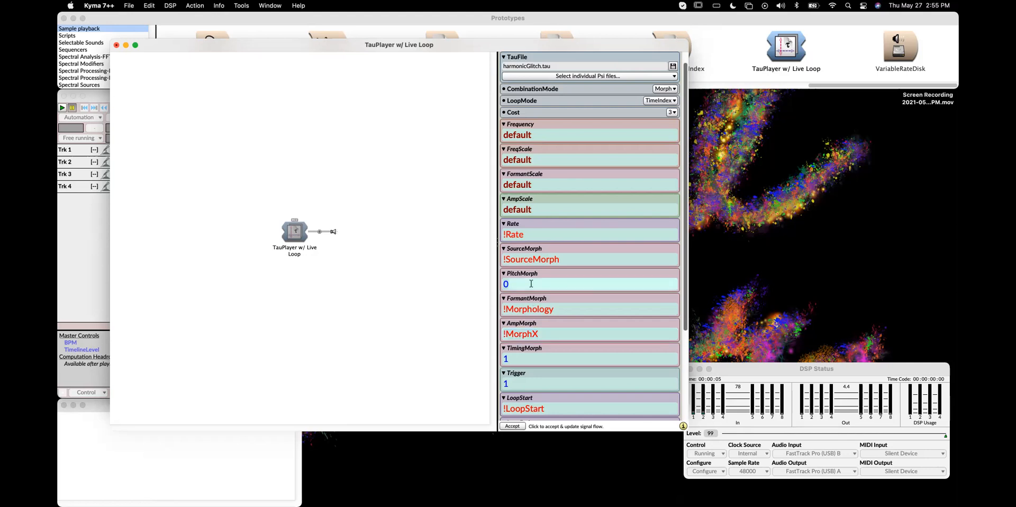
{"action": "type", "text": "!MorphX"}
Select the TauPlayer w/ Live Loop sound and play it
{"action": "scroll", "coordinate": [582, 341], "scroll_direction": "down", "scroll_amount": 5}
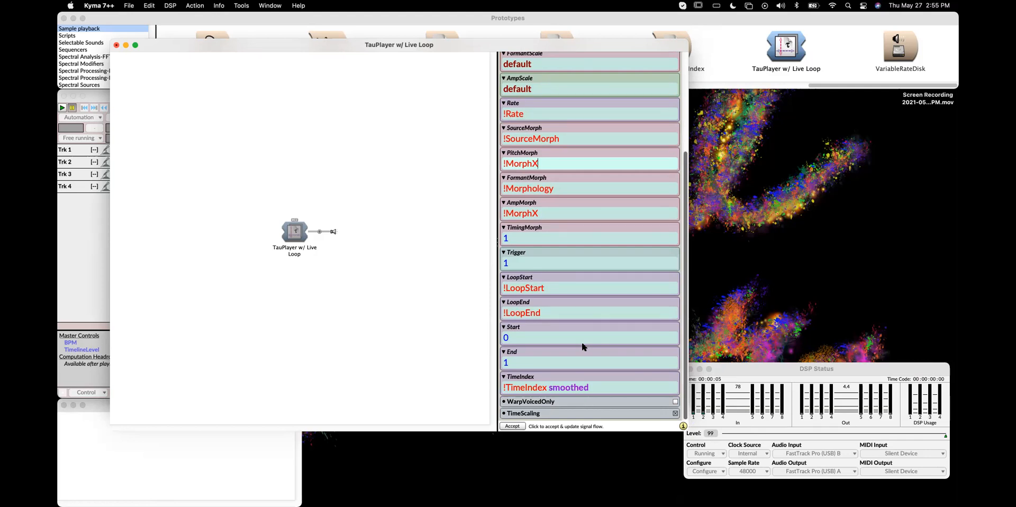
{"action": "scroll", "coordinate": [582, 346], "scroll_direction": "up", "scroll_amount": 6}
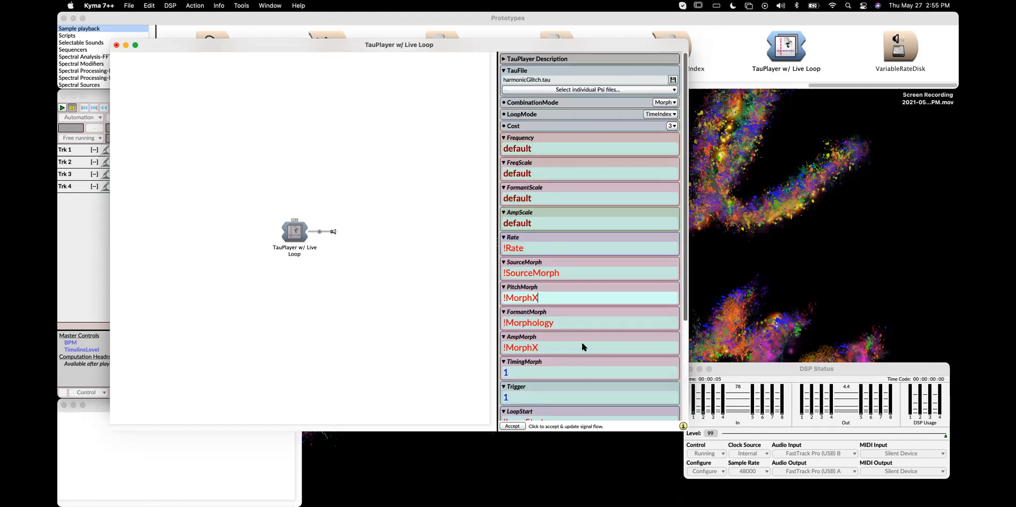
{"action": "left_click", "coordinate": [292, 232]}
{"action": "key", "text": "space"}
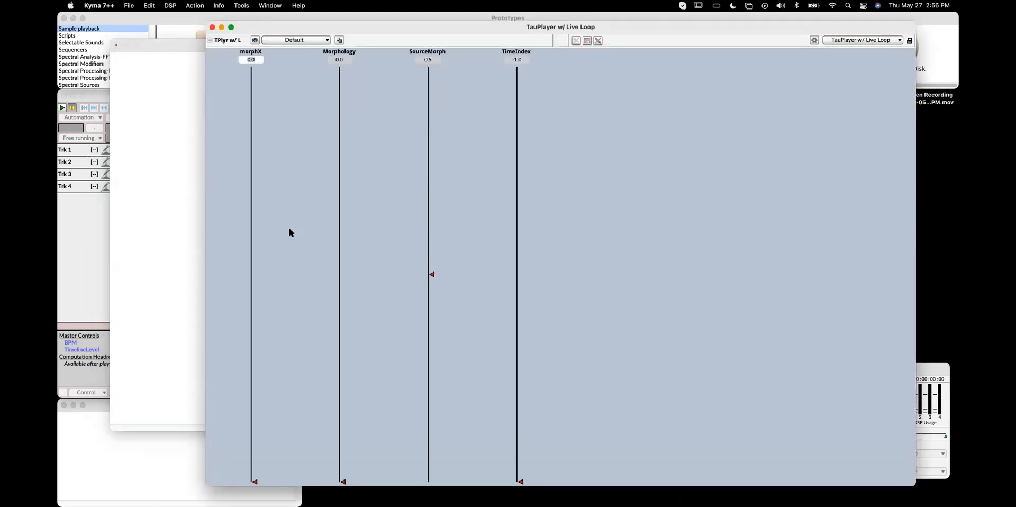
Adjust the morphX, Morphology, SourceMorph and TimeIndex faders while listening, then close the control surface
{"action": "left_click_drag", "start_coordinate": [522, 482], "coordinate": [518, 182]}
{"action": "mouse_move", "coordinate": [259, 453]}
{"action": "left_mouse_down"}
{"action": "mouse_move", "coordinate": [263, 199]}
{"action": "mouse_move", "coordinate": [250, 60]}
{"action": "mouse_move", "coordinate": [264, 489]}
{"action": "left_mouse_up"}
{"action": "mouse_move", "coordinate": [345, 480]}
{"action": "left_mouse_down"}
{"action": "mouse_move", "coordinate": [344, 72]}
{"action": "mouse_move", "coordinate": [330, 286]}
{"action": "mouse_move", "coordinate": [339, 302]}
{"action": "left_mouse_up"}
{"action": "mouse_move", "coordinate": [433, 277]}
{"action": "left_mouse_down"}
{"action": "mouse_move", "coordinate": [432, 482]}
{"action": "mouse_move", "coordinate": [442, 236]}
{"action": "mouse_move", "coordinate": [433, 80]}
{"action": "mouse_move", "coordinate": [411, 386]}
{"action": "mouse_move", "coordinate": [428, 473]}
{"action": "left_mouse_up"}
{"action": "mouse_move", "coordinate": [520, 204]}
{"action": "left_mouse_down"}
{"action": "mouse_move", "coordinate": [522, 479]}
{"action": "mouse_move", "coordinate": [542, 294]}
{"action": "left_mouse_up"}
{"action": "mouse_move", "coordinate": [548, 236]}
{"action": "left_mouse_down"}
{"action": "mouse_move", "coordinate": [534, 100]}
{"action": "mouse_move", "coordinate": [517, 74]}
{"action": "mouse_move", "coordinate": [537, 457]}
{"action": "mouse_move", "coordinate": [527, 447]}
{"action": "mouse_move", "coordinate": [534, 481]}
{"action": "mouse_move", "coordinate": [522, 482]}
{"action": "mouse_move", "coordinate": [531, 97]}
{"action": "left_mouse_up"}
{"action": "mouse_move", "coordinate": [252, 466]}
{"action": "left_mouse_down"}
{"action": "mouse_move", "coordinate": [275, 83]}
{"action": "mouse_move", "coordinate": [256, 460]}
{"action": "mouse_move", "coordinate": [311, 197]}
{"action": "left_mouse_up"}
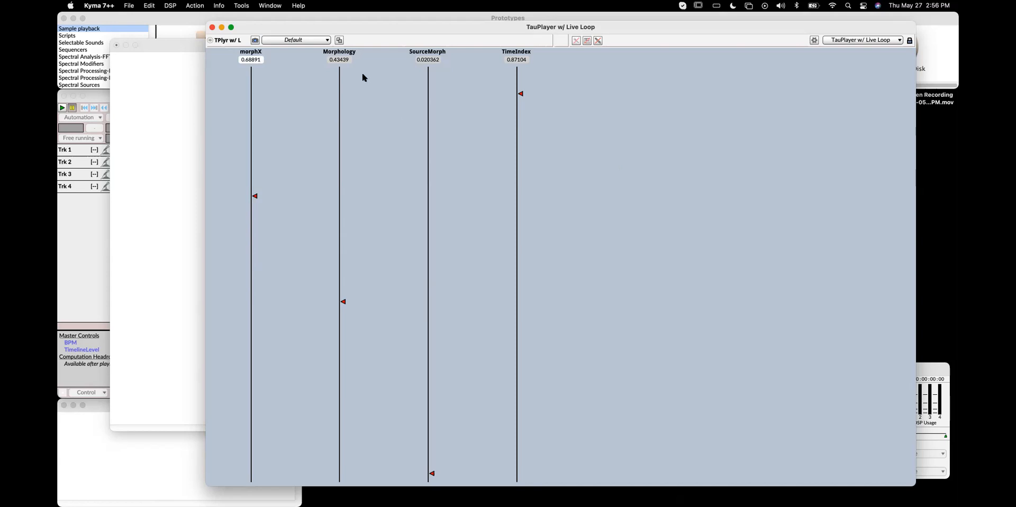
{"action": "left_click", "coordinate": [212, 27]}
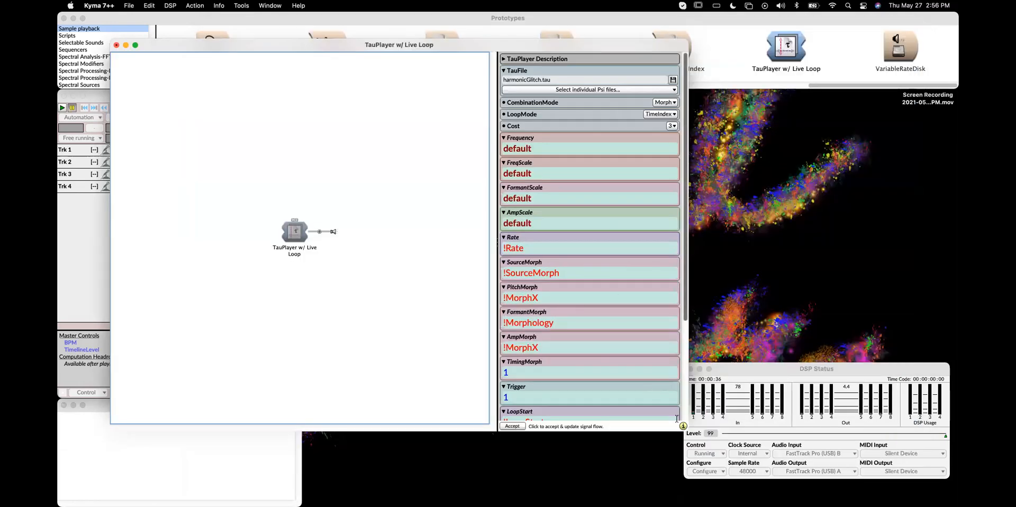
Enlarge the Sound editor window and read the LoopStart parameter description
{"action": "left_click_drag", "start_coordinate": [687, 430], "coordinate": [730, 482]}
{"action": "left_click_drag", "start_coordinate": [351, 48], "coordinate": [343, 29]}
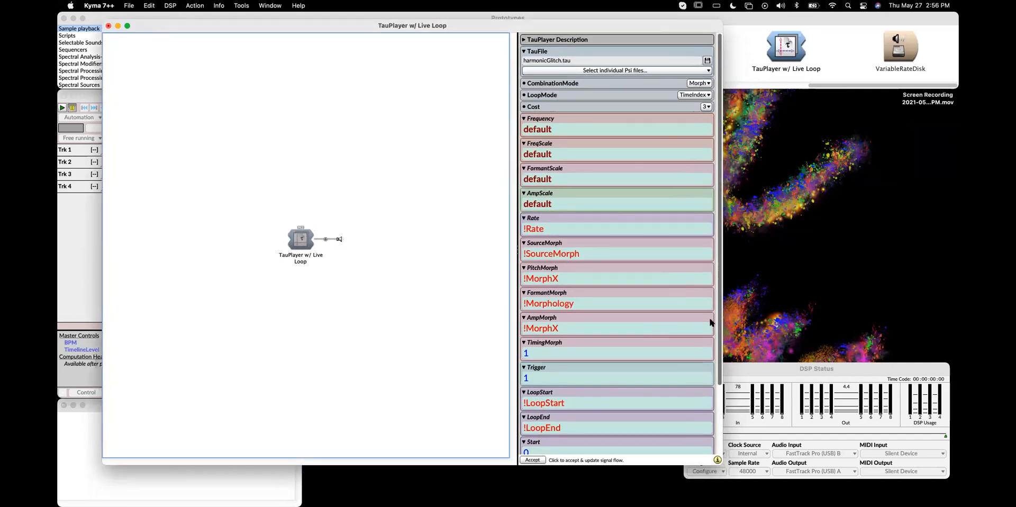
{"action": "left_click_drag", "start_coordinate": [720, 303], "coordinate": [720, 417]}
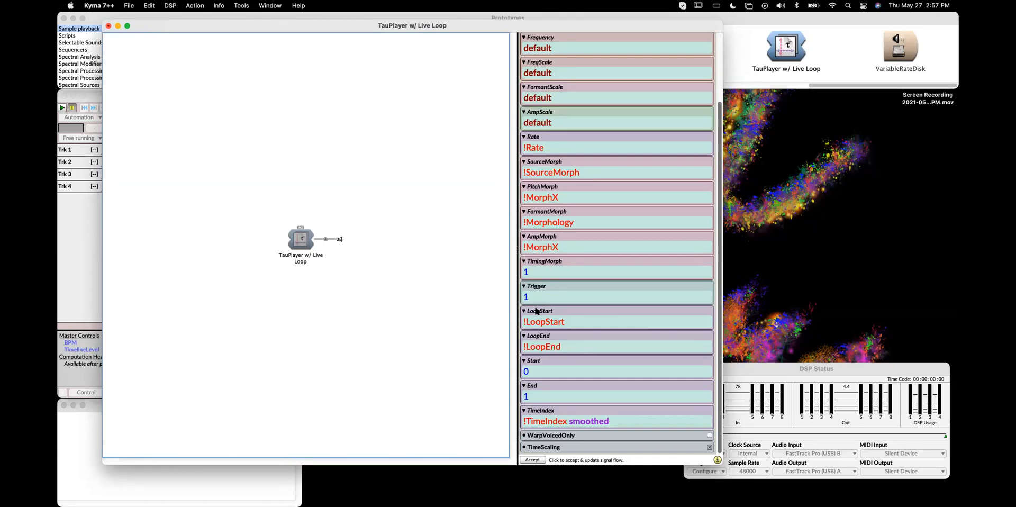
{"action": "mouse_move", "coordinate": [536, 312]}
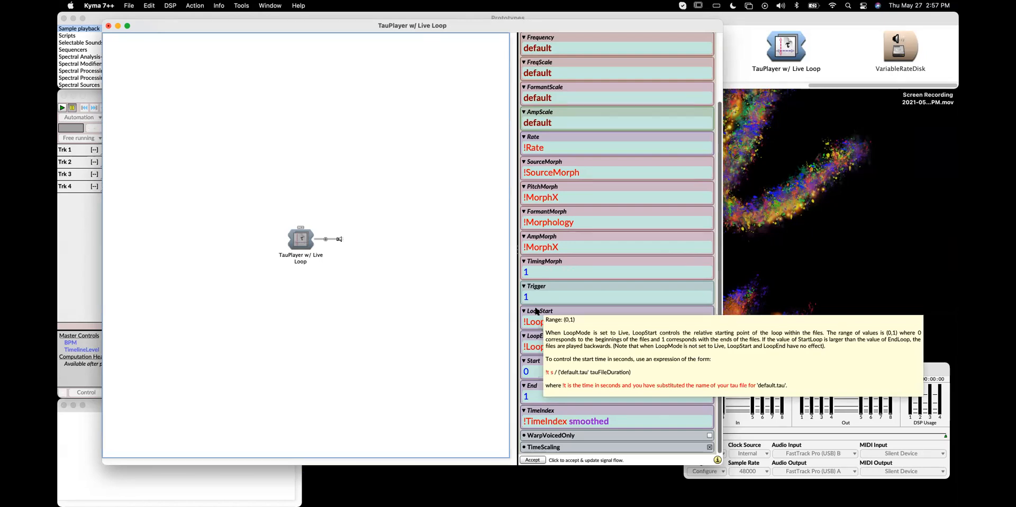
{"action": "left_click", "coordinate": [605, 323]}
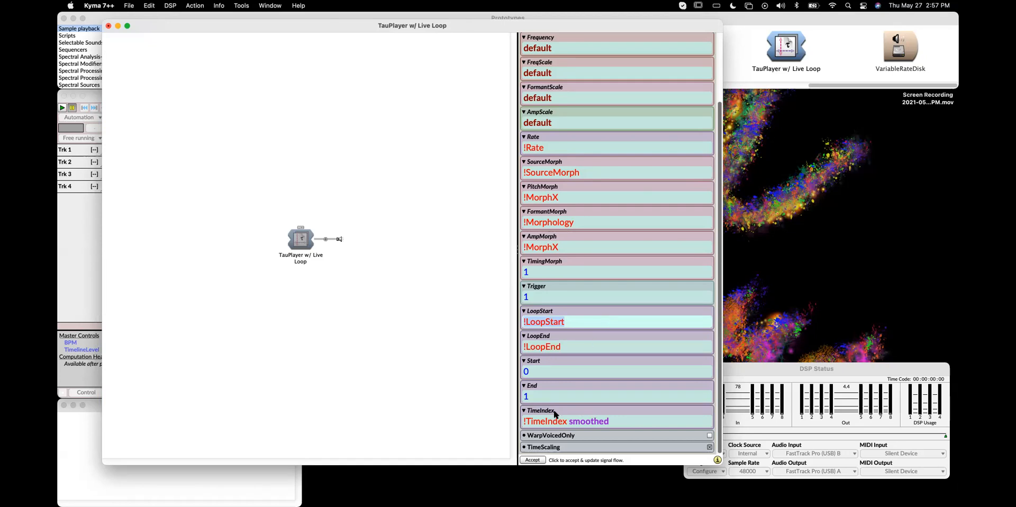
Start replacing the TimeIndex value with the expression !KeyPitch - 39 /
{"action": "left_click", "coordinate": [647, 423]}
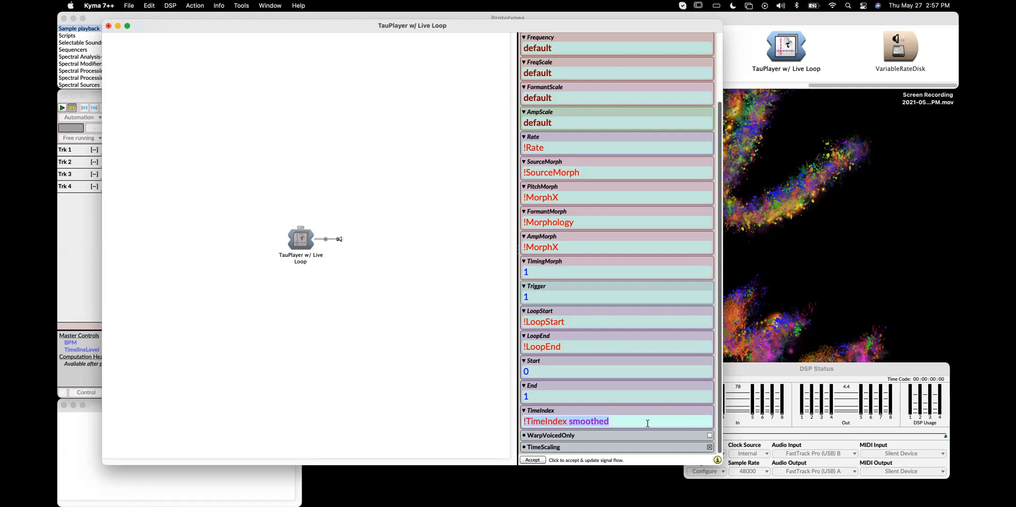
{"action": "type", "text": "!KeyN"}
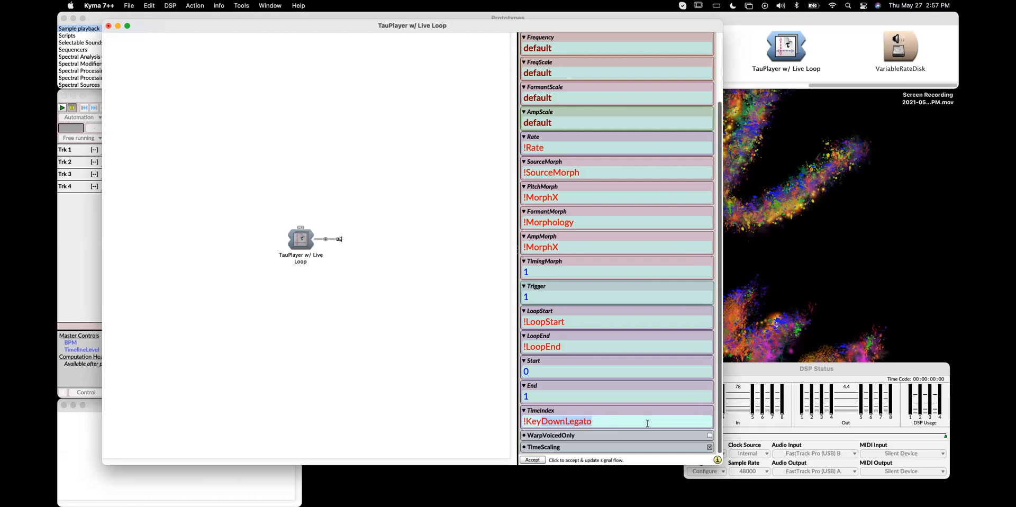
{"action": "type", "text": "umber"}
{"action": "key", "text": "BackSpace"}
{"action": "key", "text": "BackSpace"}
{"action": "key", "text": "BackSpace"}
{"action": "key", "text": "BackSpace"}
{"action": "key", "text": "BackSpace"}
{"action": "key", "text": "BackSpace"}
{"action": "type", "text": "Pi"}
{"action": "type", "text": "tch"}
{"action": "type", "text": "/"}
{"action": "type", "text": "- "}
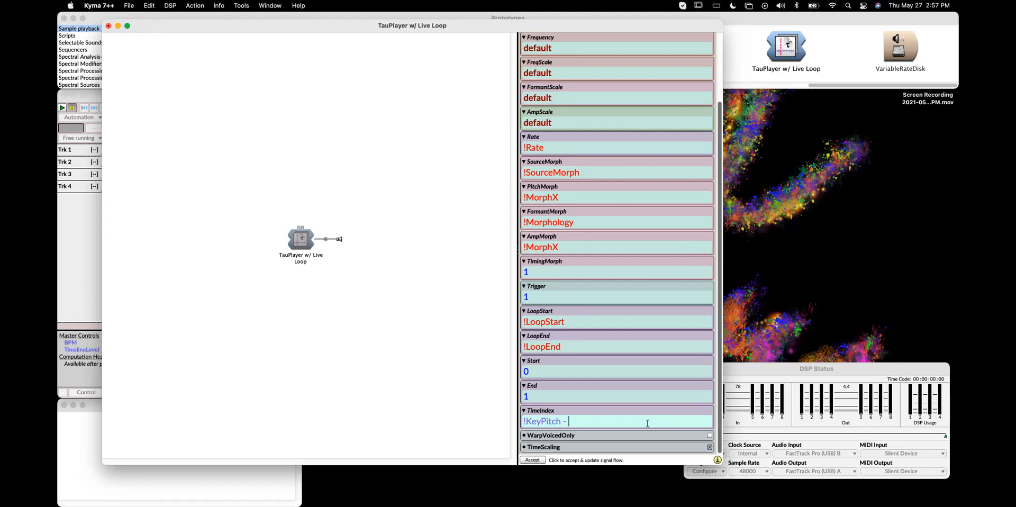
{"action": "type", "text": "39 / ("}
Open the MIDI configuration to check its settings, then close it and the event log
{"action": "left_click", "coordinate": [170, 5]}
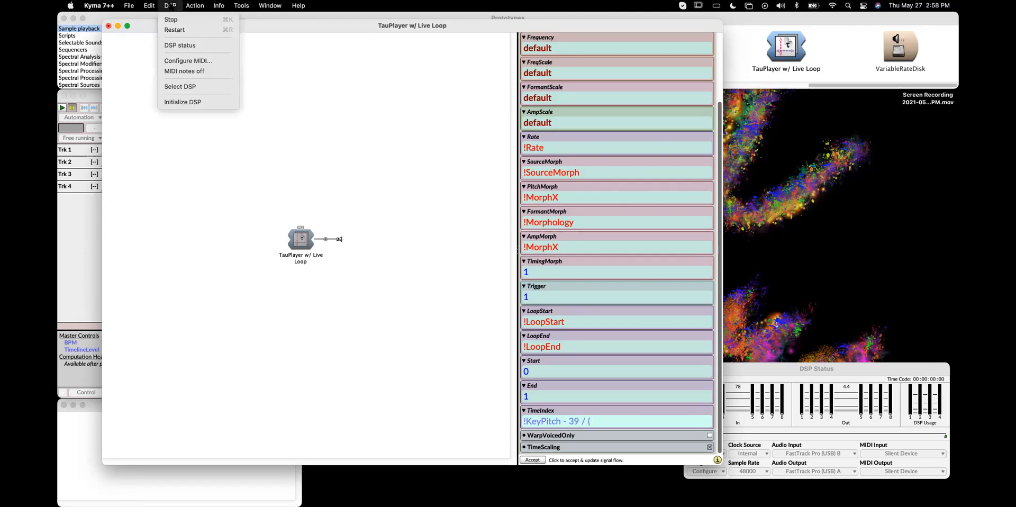
{"action": "left_click", "coordinate": [186, 64]}
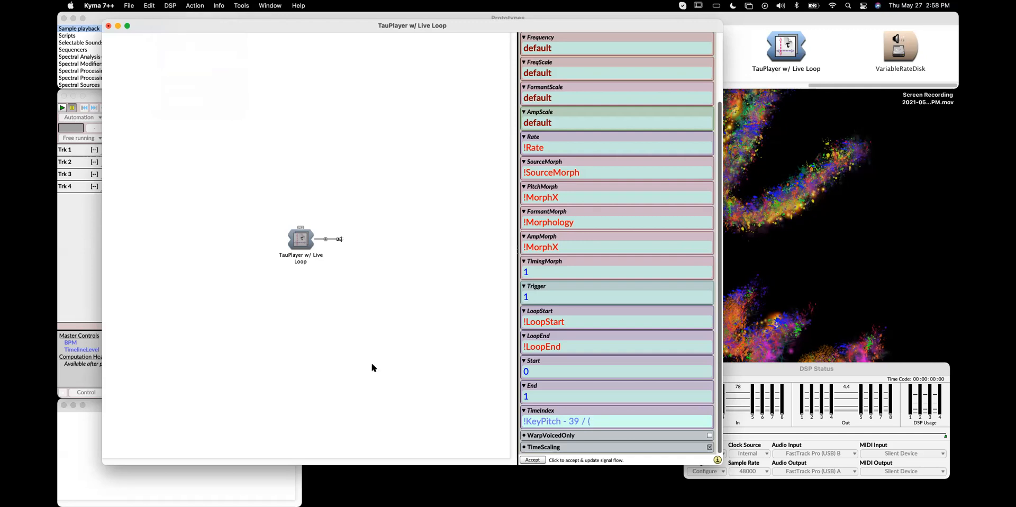
{"action": "left_click", "coordinate": [556, 232]}
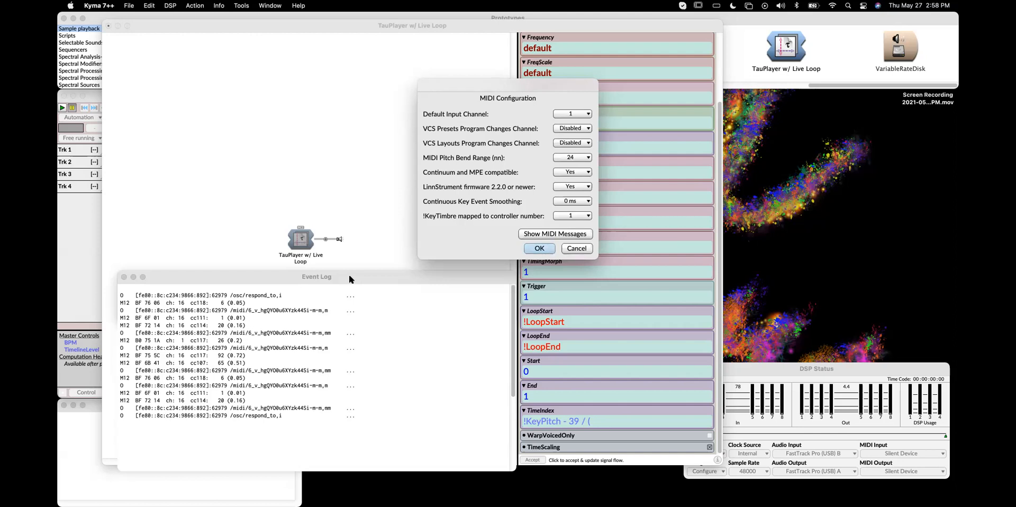
{"action": "left_click", "coordinate": [536, 249]}
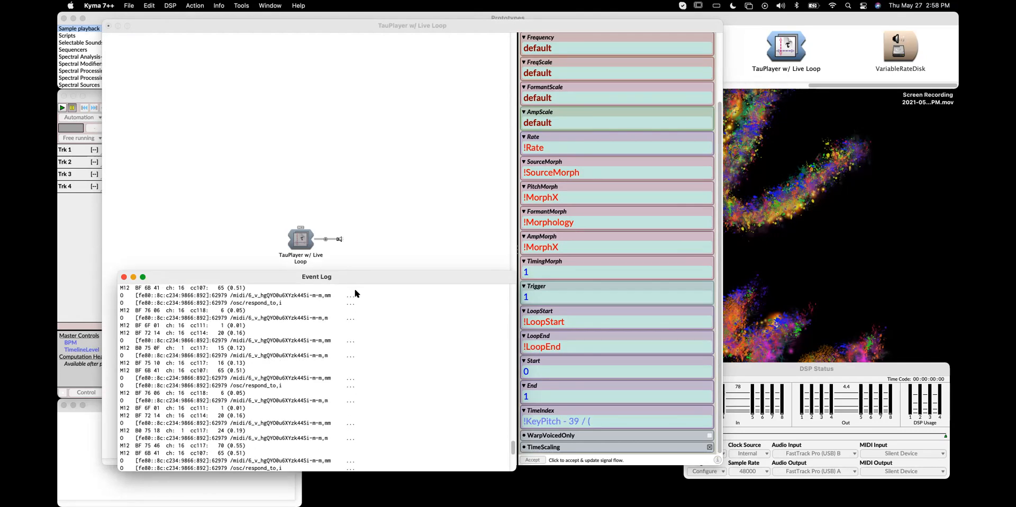
{"action": "left_click", "coordinate": [124, 277]}
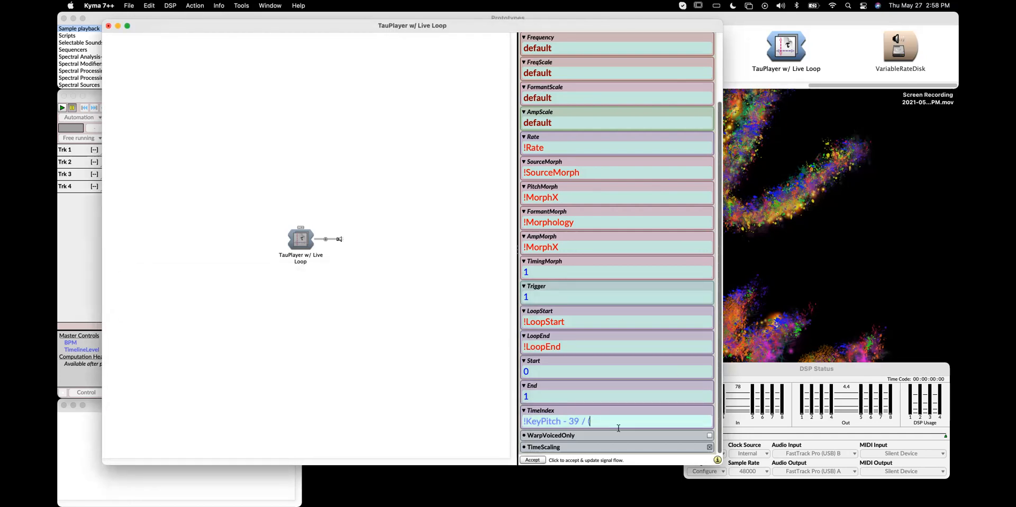
Complete the TimeIndex expression as (!KeyPitch - 39 / (84 - 39)) * 2 - 1
{"action": "type", "text": "8"}
{"action": "type", "text": "4 - "}
{"action": "type", "text": "39"}
{"action": "type", "text": ")"}
{"action": "type", "text": "("}
{"action": "left_click", "coordinate": [670, 421]}
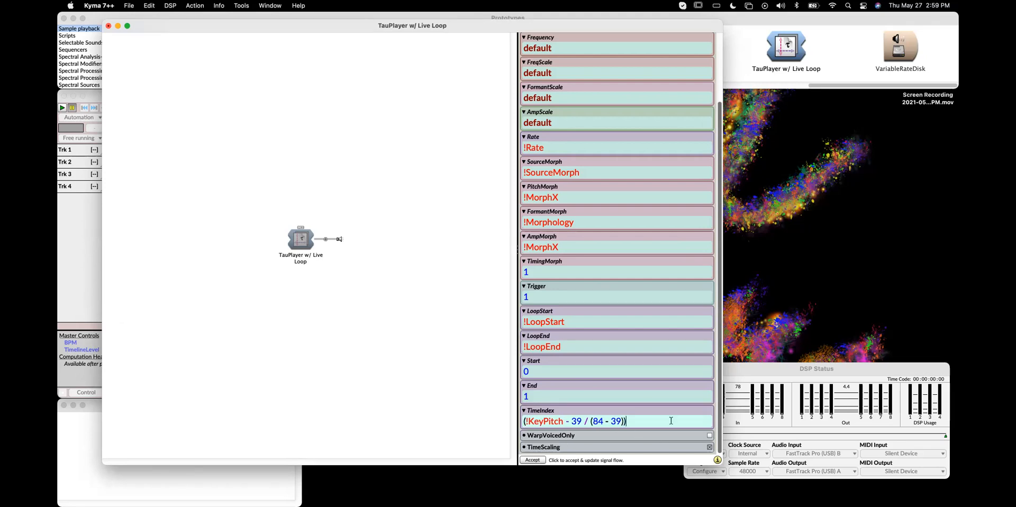
{"action": "type", "text": "* 2 - 1"}
Find the SoundToGlobalController prototype and add it into the TauPlayer's signal flow
{"action": "left_click", "coordinate": [300, 242]}
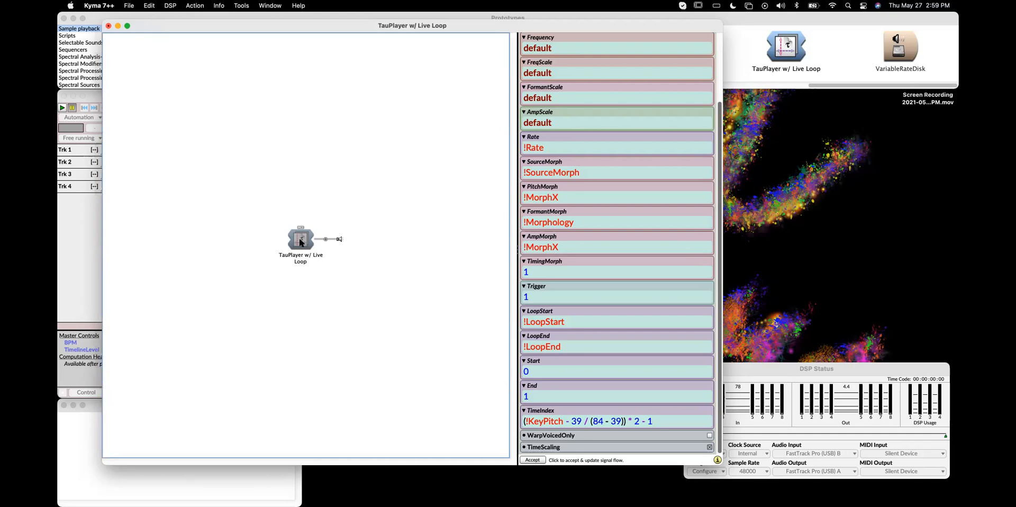
{"action": "key", "text": "ctrl+f"}
{"action": "type", "text": "soundtog"}
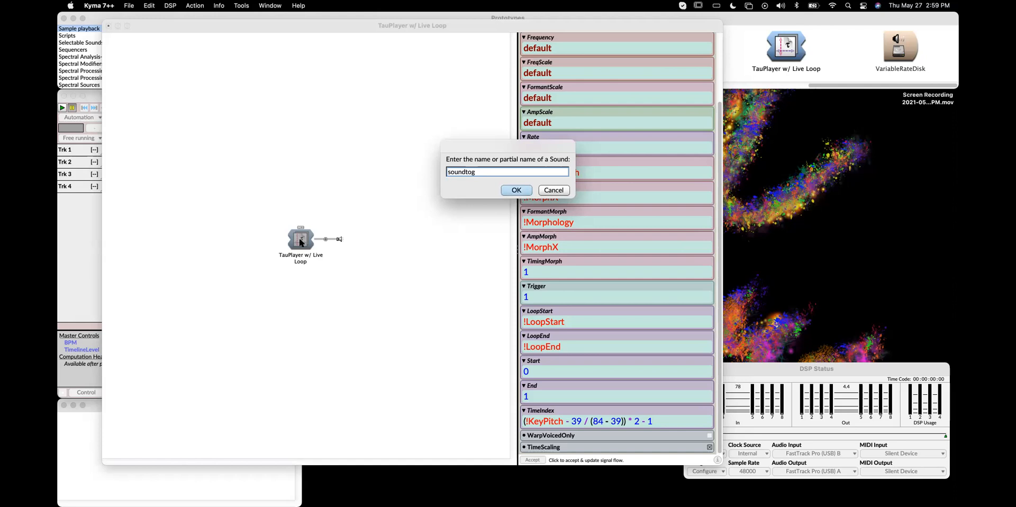
{"action": "type", "text": "lobal"}
{"action": "key", "text": "Return"}
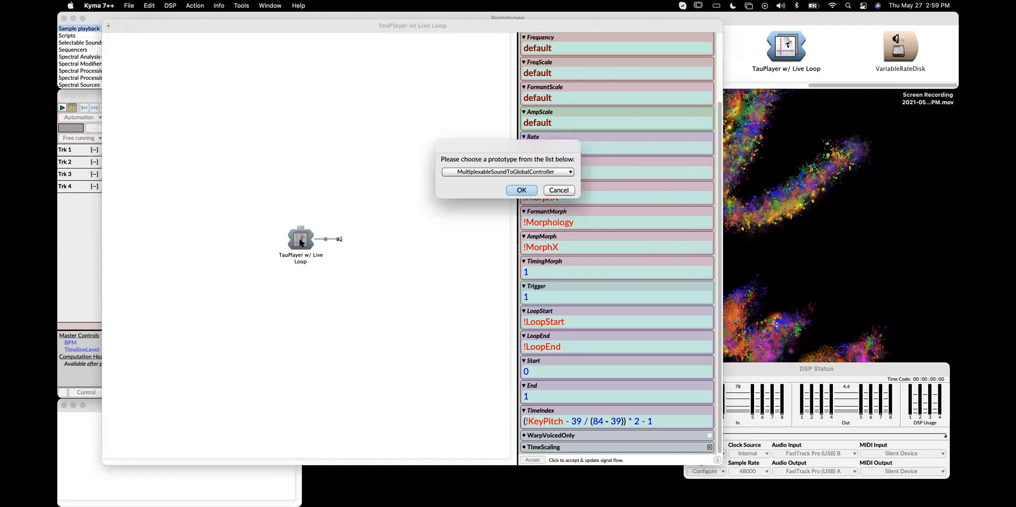
{"action": "key", "text": "Return"}
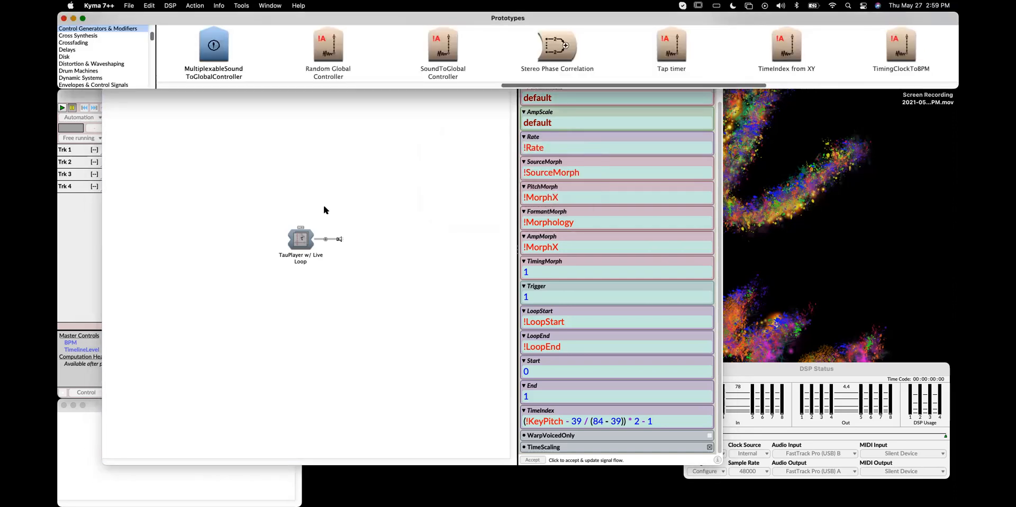
{"action": "left_click_drag", "start_coordinate": [429, 48], "coordinate": [334, 239]}
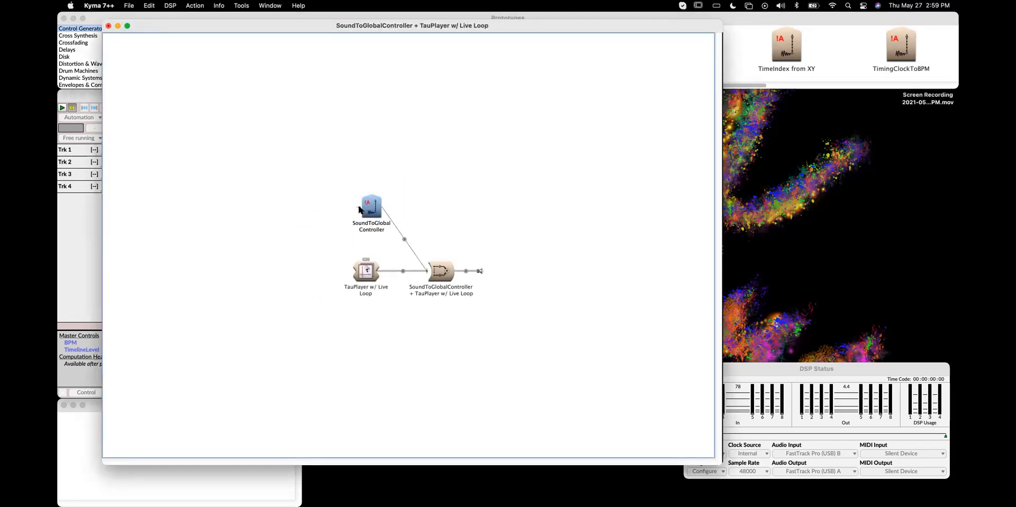
Move the expression out of the TauPlayer's TimeIndex field, leaving it set to !TimeIndex
{"action": "left_click", "coordinate": [364, 272]}
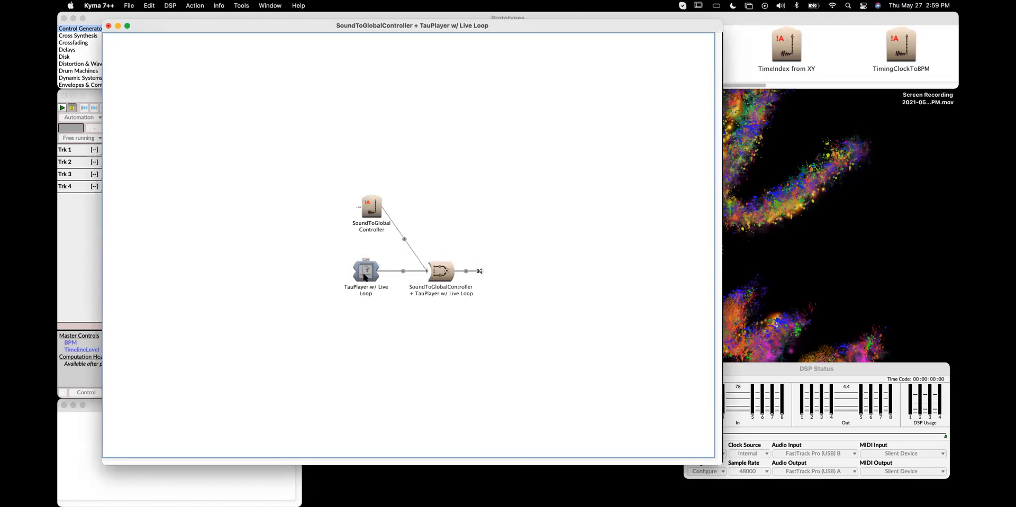
{"action": "scroll", "coordinate": [585, 339], "scroll_direction": "down", "scroll_amount": 5}
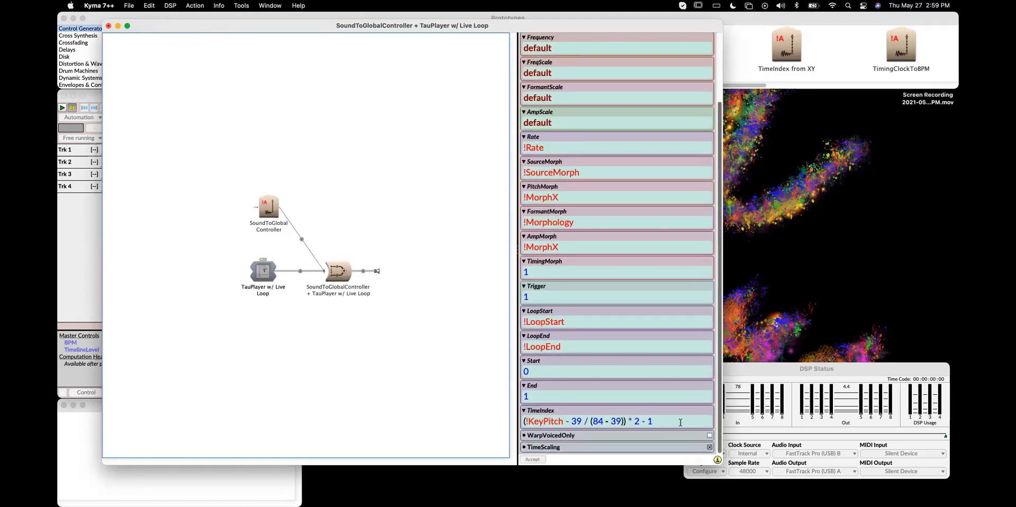
{"action": "left_click", "coordinate": [680, 422]}
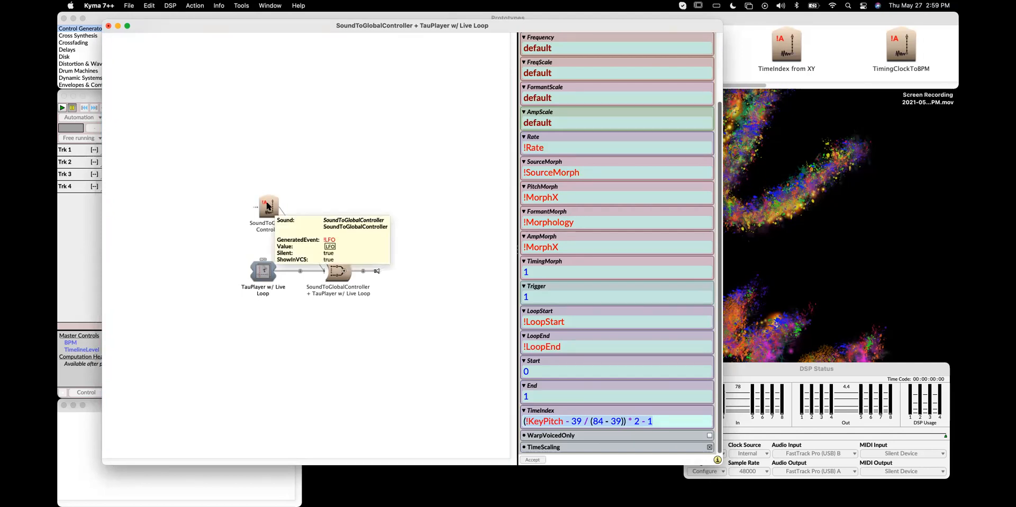
{"action": "type", "text": "!TimeIndex"}
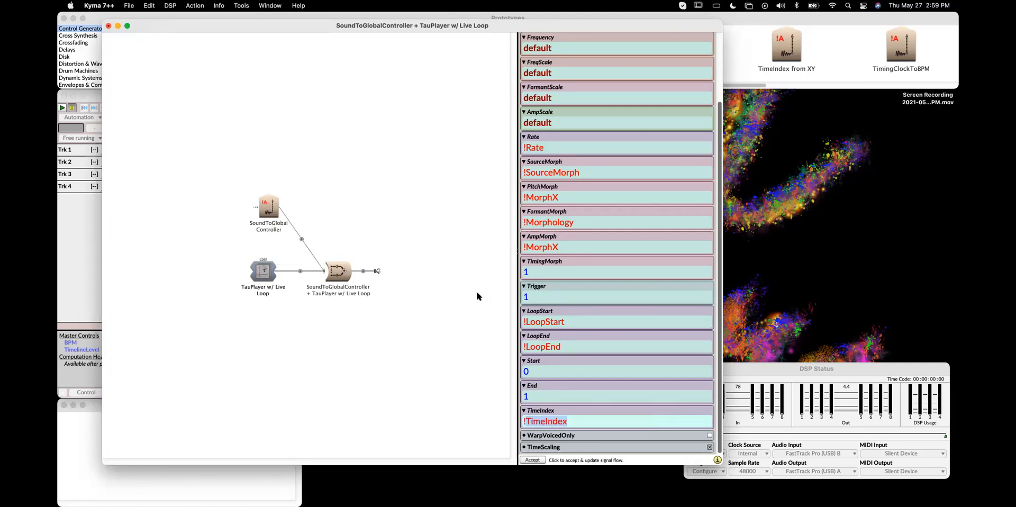
Set the SoundToGlobalController's GeneratedEvent to !TimeIndex and its Value to (!KeyPitch - 39 / (84 - 39)) * 2 - 1
{"action": "left_click", "coordinate": [268, 202]}
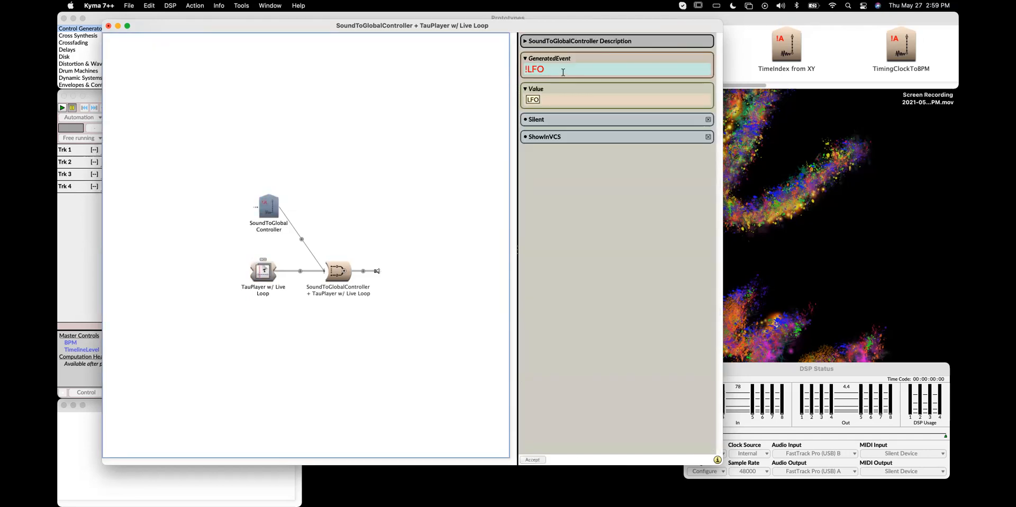
{"action": "left_click", "coordinate": [563, 72]}
{"action": "type", "text": "!Timi"}
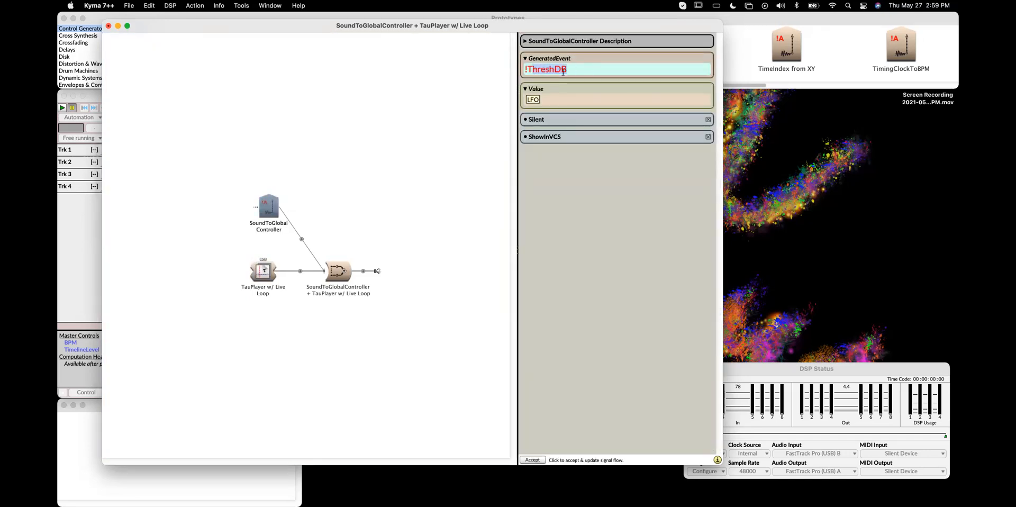
{"action": "key", "text": "BackSpace"}
{"action": "type", "text": "eIndex"}
{"action": "left_click", "coordinate": [558, 99]}
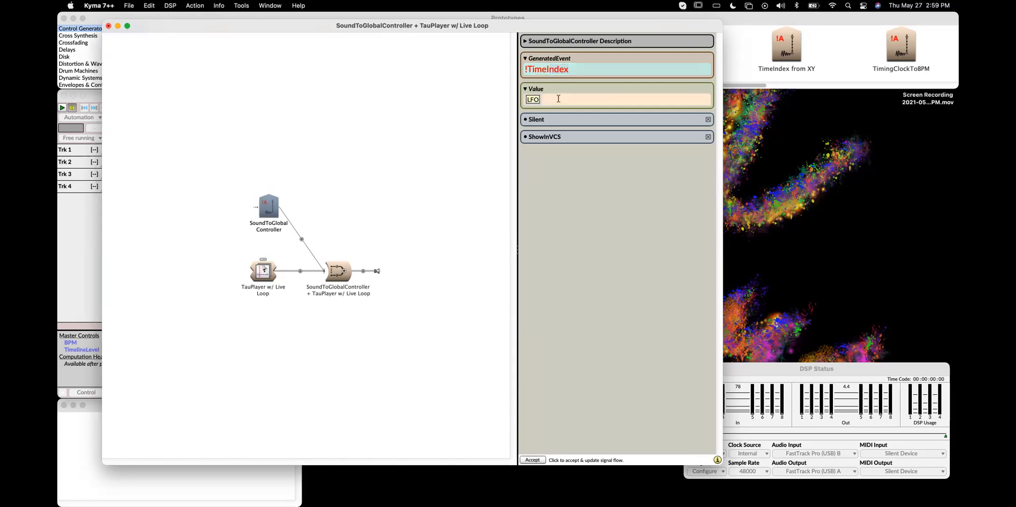
{"action": "type", "text": "(!KeyPitch - 39 / (84 - 39)) * 2 - 1"}
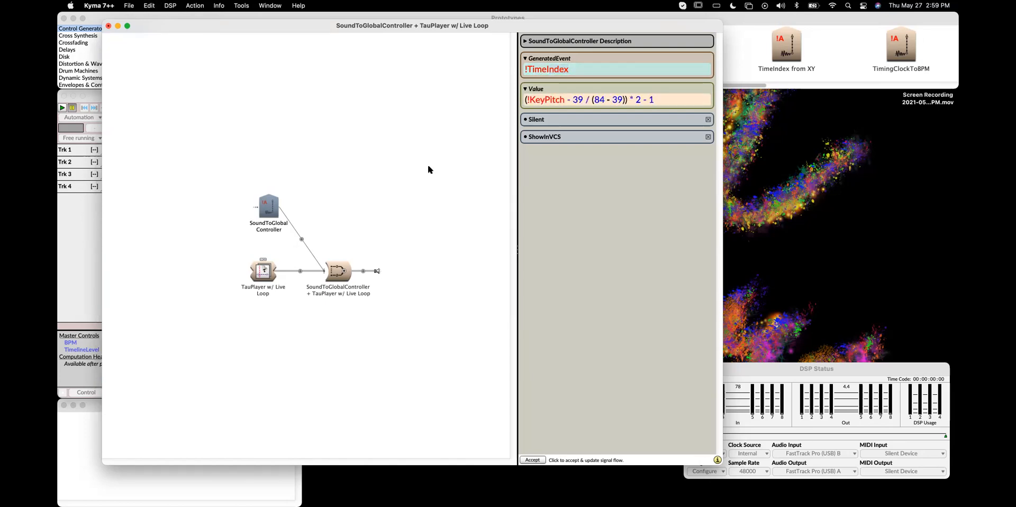
{"action": "left_click", "coordinate": [420, 219]}
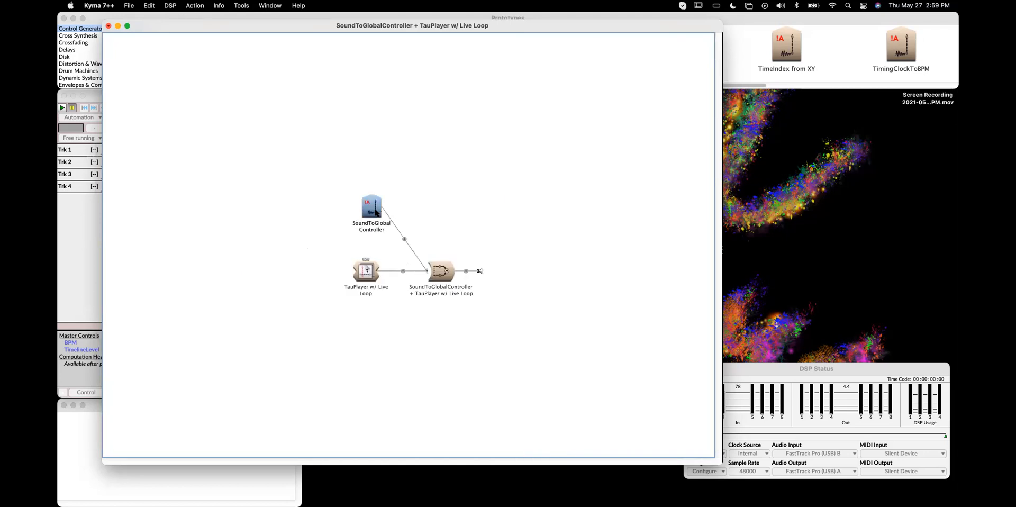
Rename the SoundToGlobalController as TimeIndex
{"action": "key", "text": "super+l"}
{"action": "type", "text": "TimeIndex"}
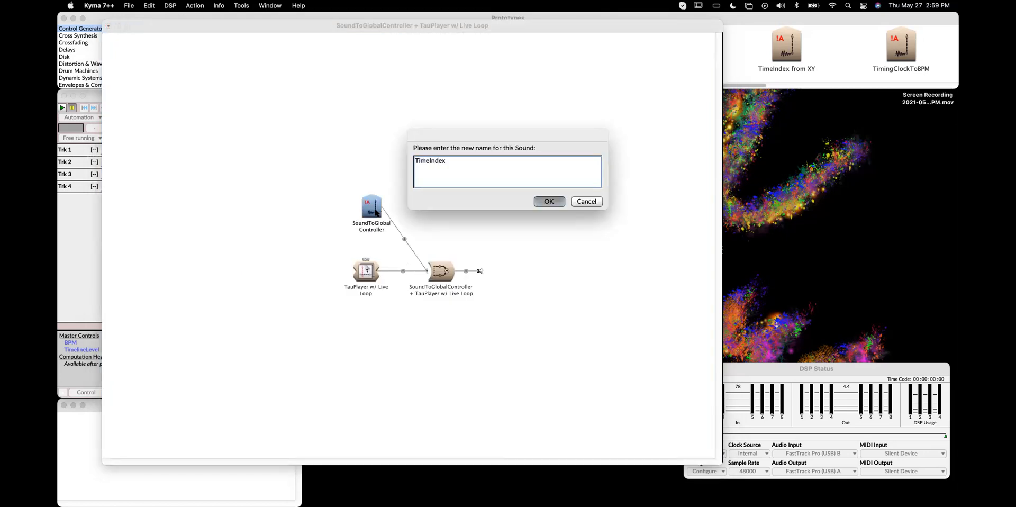
{"action": "key", "text": "Return"}
Play the sound to test the key-pitch TimeIndex control in the virtual control surface
{"action": "left_click", "coordinate": [443, 279]}
{"action": "key", "text": "super+p"}
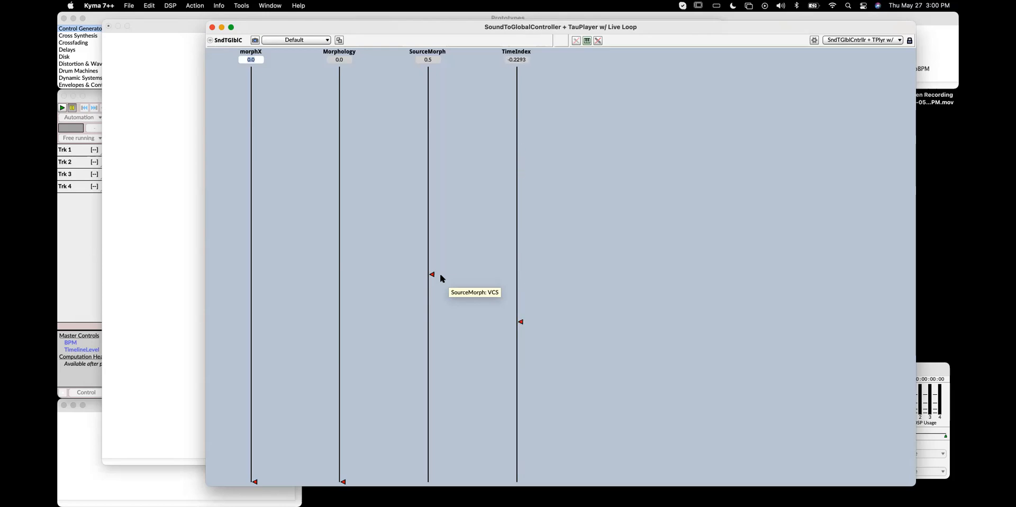
{"action": "left_click", "coordinate": [212, 27]}
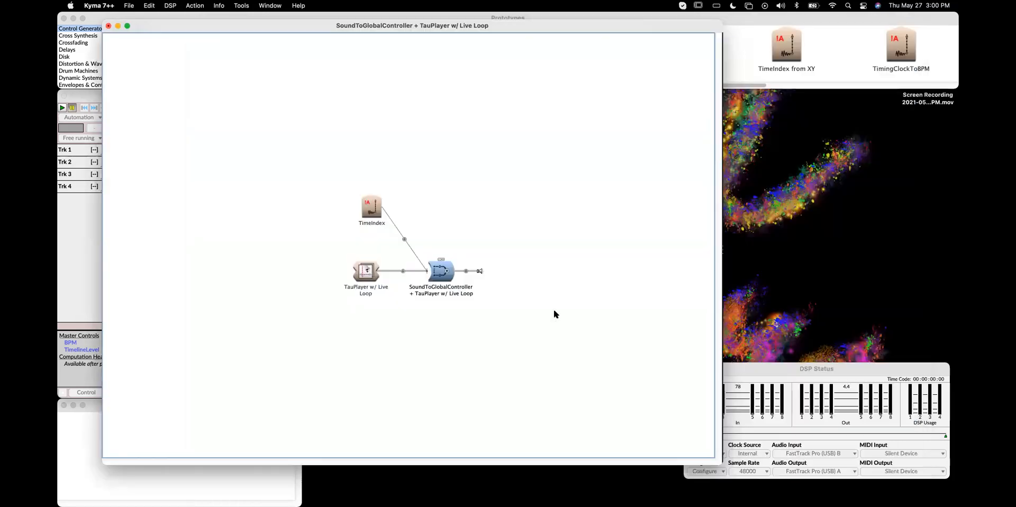
Add a second copy of the TimeIndex controller, via the emptiness file, as another input of the SoundToGlobalController + TauPlayer
{"action": "double_click", "coordinate": [363, 271]}
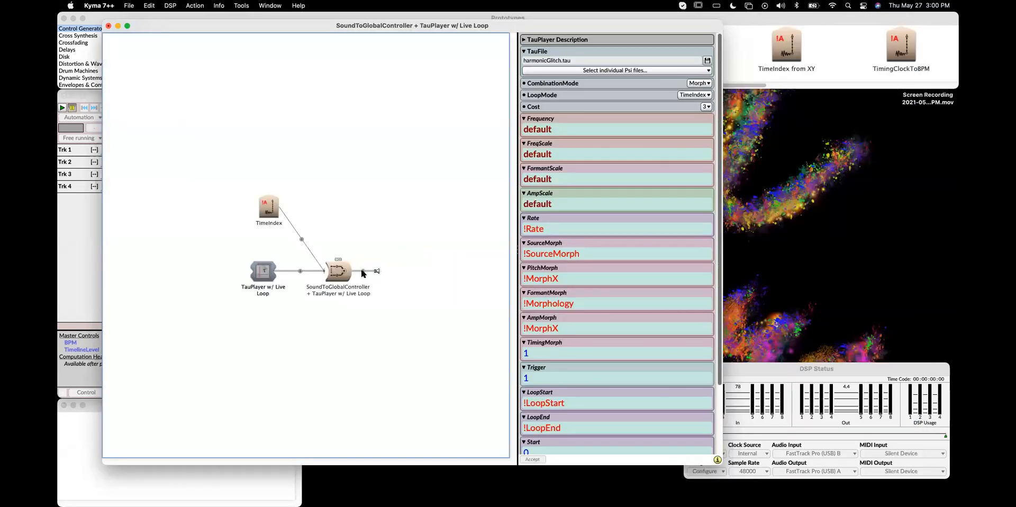
{"action": "scroll", "coordinate": [615, 428], "scroll_direction": "down", "scroll_amount": 5}
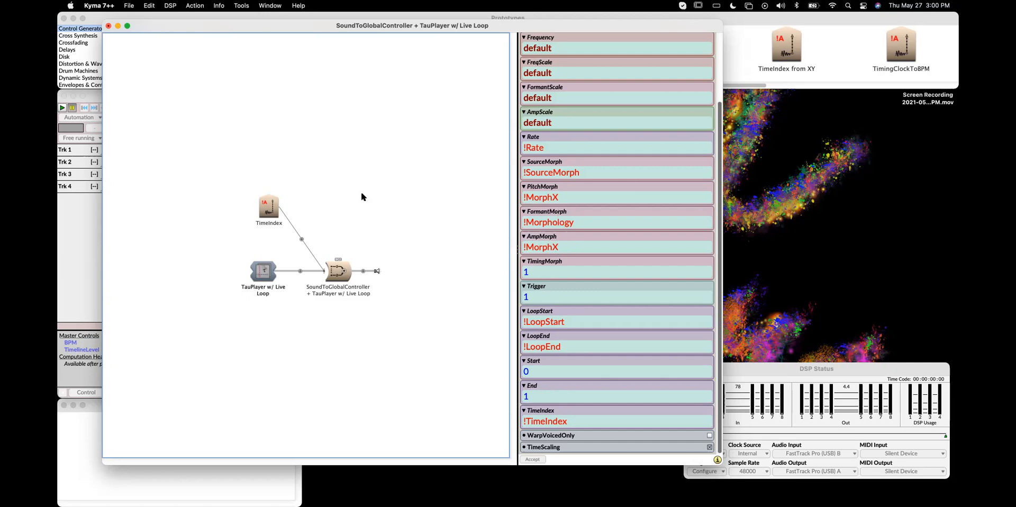
{"action": "left_click_drag", "start_coordinate": [269, 207], "coordinate": [84, 466]}
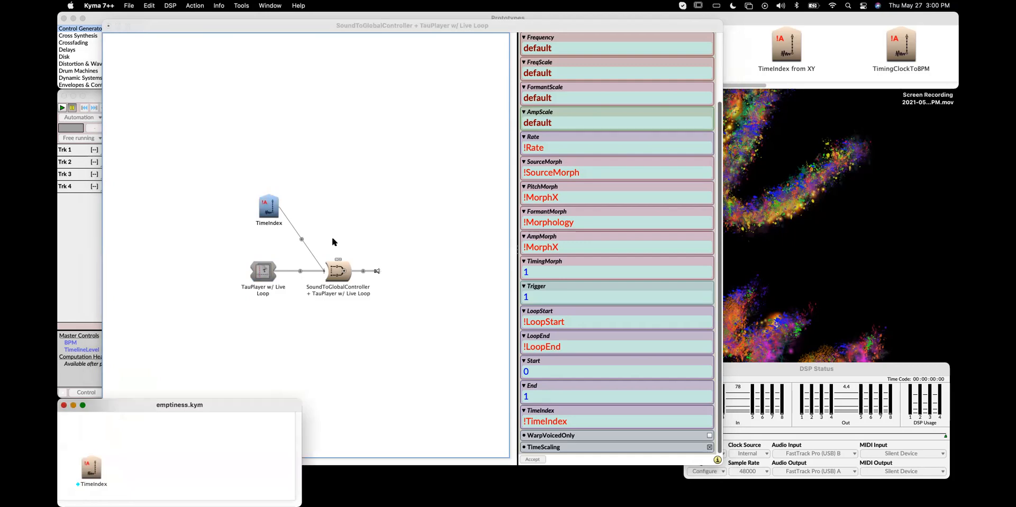
{"action": "left_click", "coordinate": [341, 274]}
{"action": "left_click_drag", "start_coordinate": [91, 466], "coordinate": [602, 79]}
{"action": "left_click", "coordinate": [471, 150]}
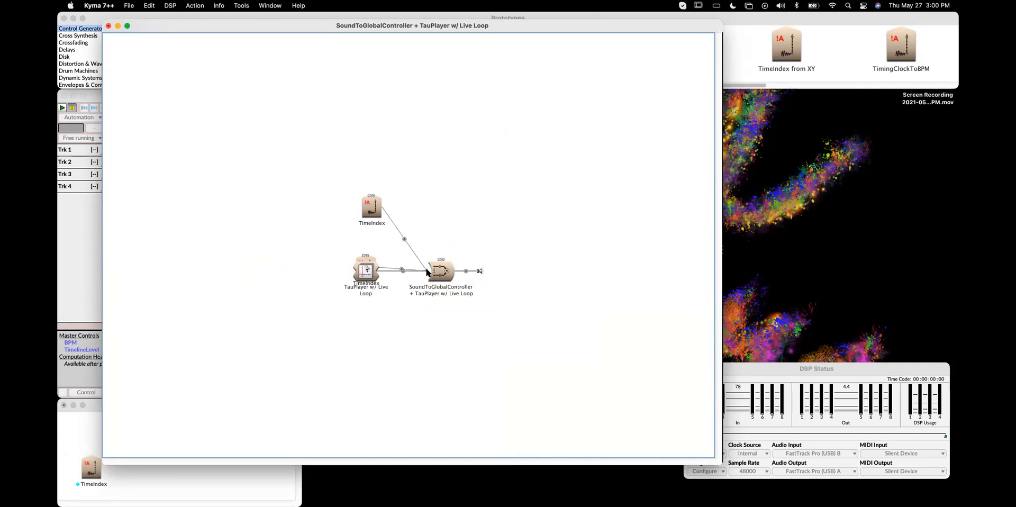
{"action": "left_click", "coordinate": [179, 479]}
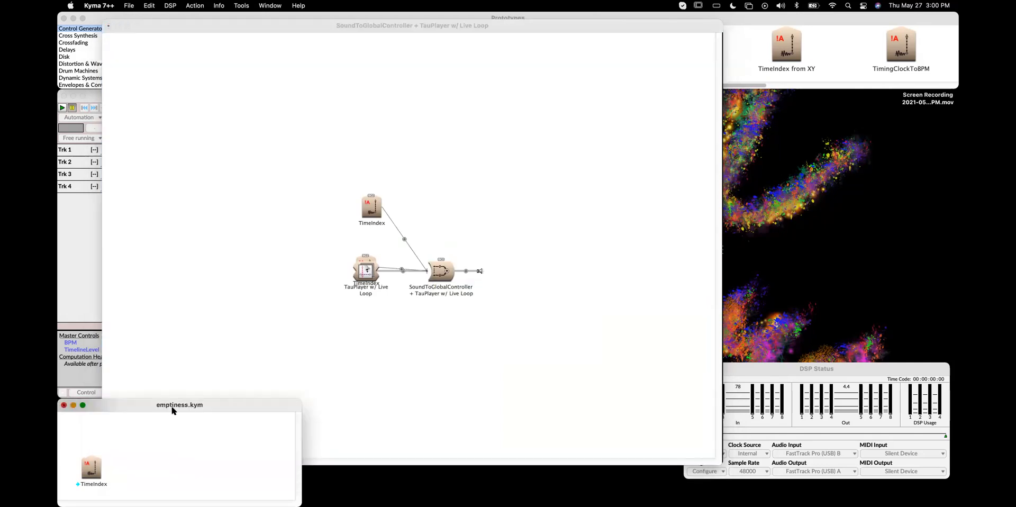
{"action": "left_click", "coordinate": [428, 272]}
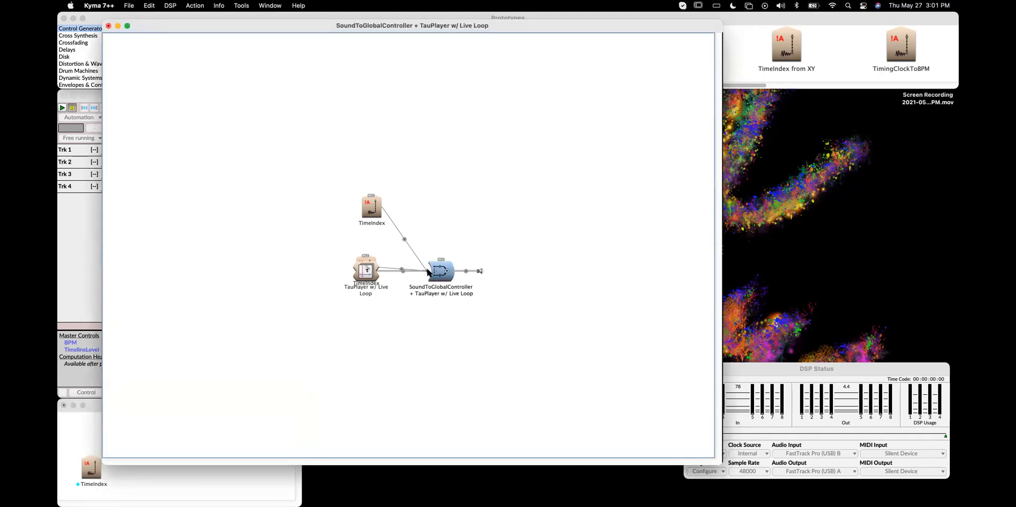
{"action": "left_click", "coordinate": [427, 270]}
{"action": "left_click", "coordinate": [390, 239]}
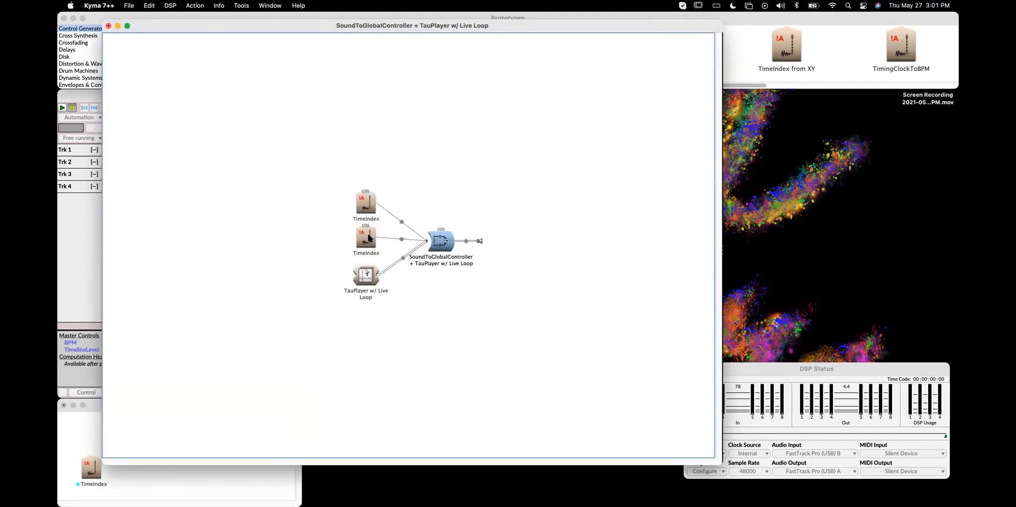
Set the upper controller's GeneratedEvent to !MorphX and its Value to !KeyTimbre
{"action": "double_click", "coordinate": [368, 238]}
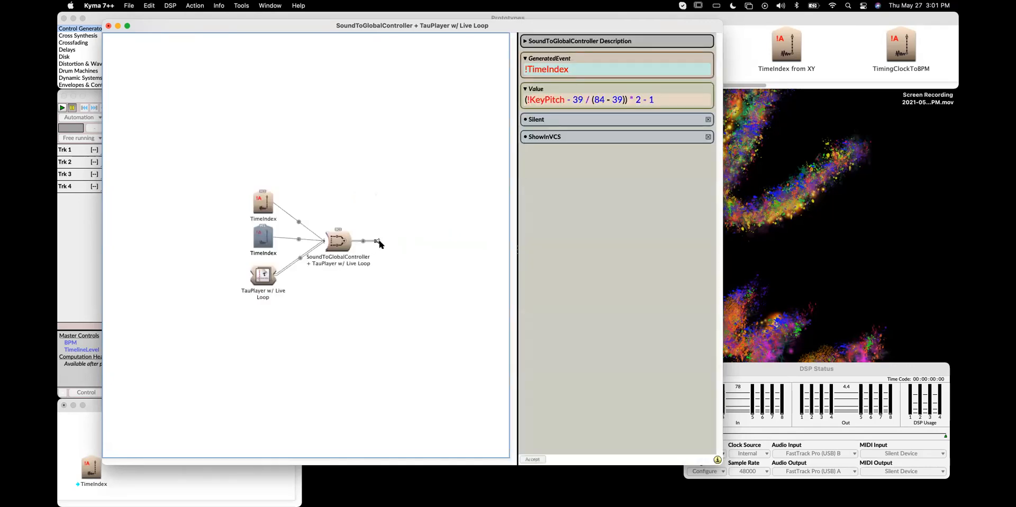
{"action": "left_click", "coordinate": [273, 199]}
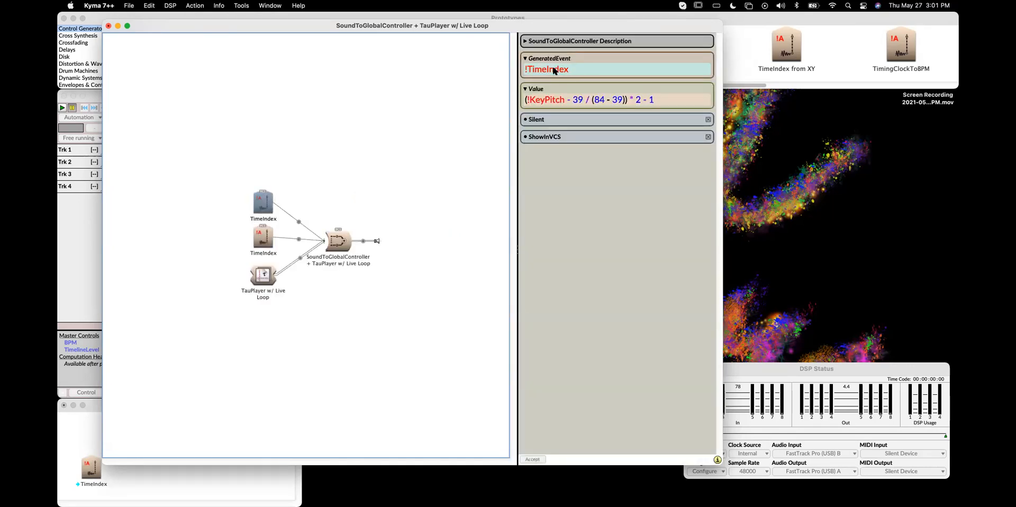
{"action": "left_click_drag", "start_coordinate": [455, 27], "coordinate": [481, 460]}
{"action": "left_click_drag", "start_coordinate": [503, 123], "coordinate": [476, 32]}
{"action": "type", "text": "!Morp"}
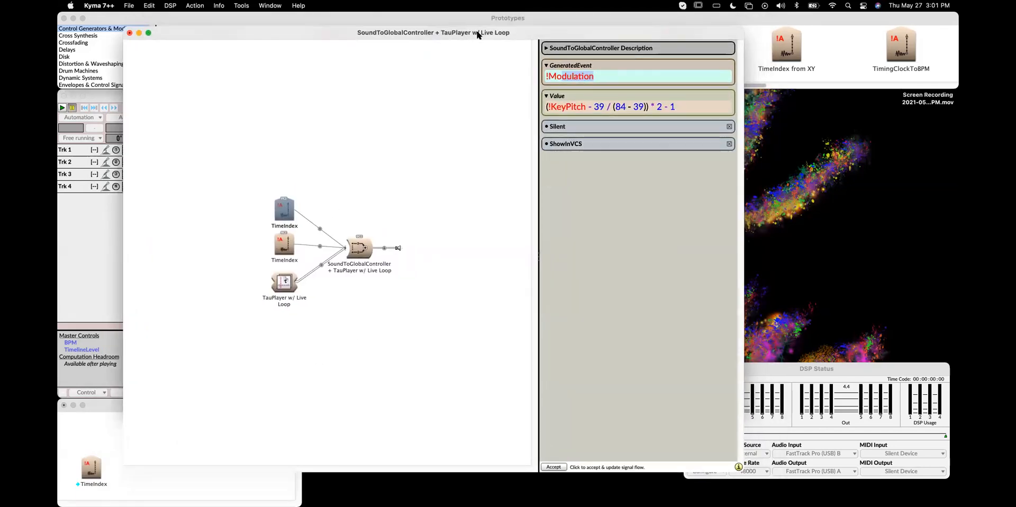
{"action": "type", "text": "hX"}
{"action": "key", "text": "Tab"}
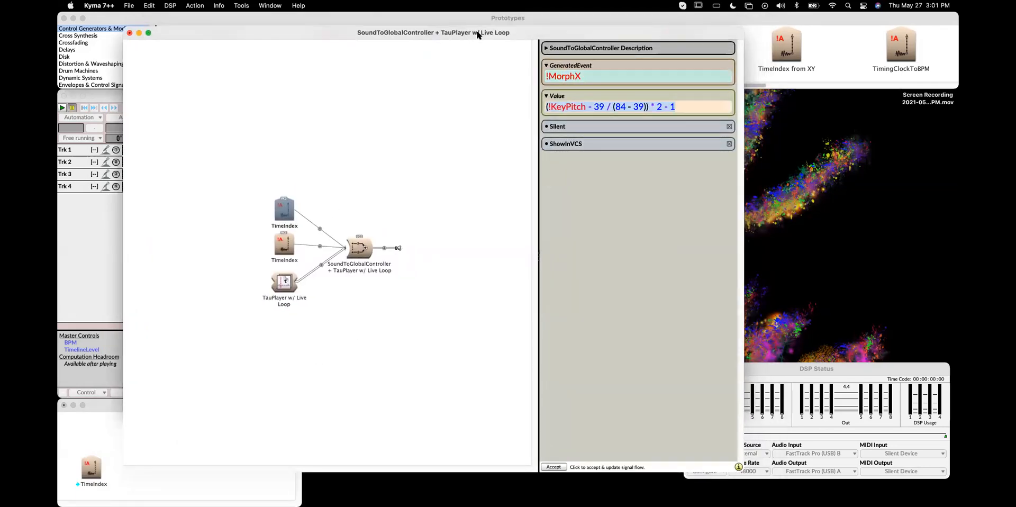
{"action": "type", "text": "!KeyTim"}
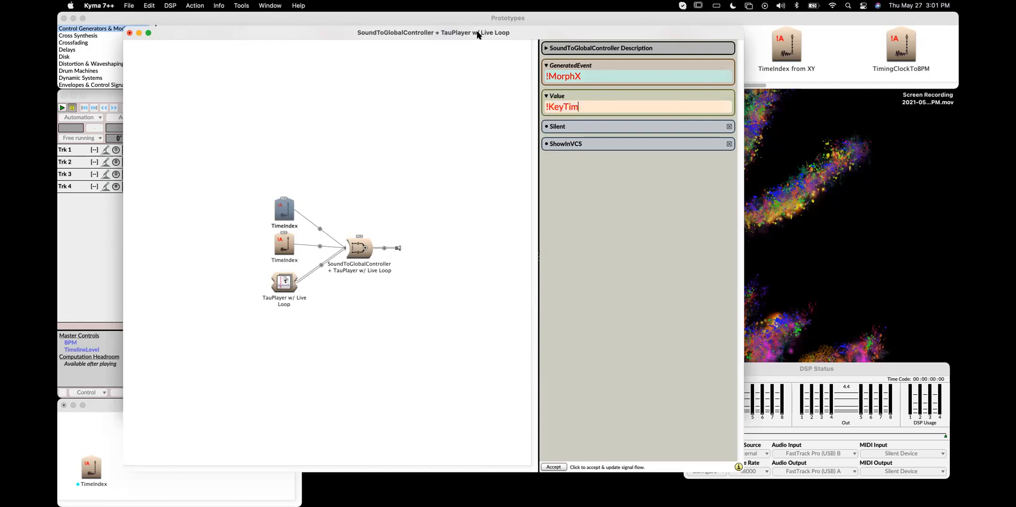
{"action": "type", "text": "bre"}
{"action": "left_click", "coordinate": [288, 288]}
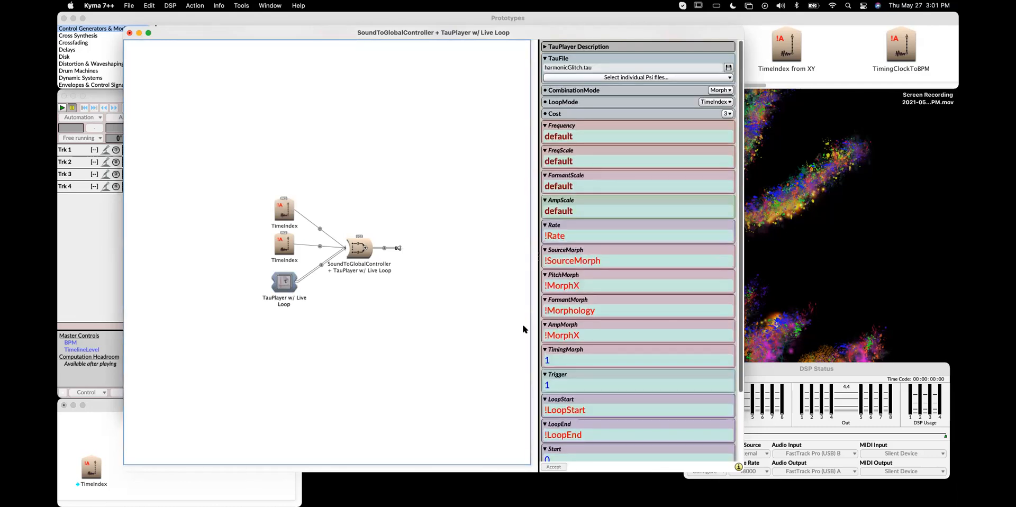
Play the sound to test the MorphX and TimeIndex controls in the virtual control surface
{"action": "scroll", "coordinate": [586, 331], "scroll_direction": "down", "scroll_amount": 3}
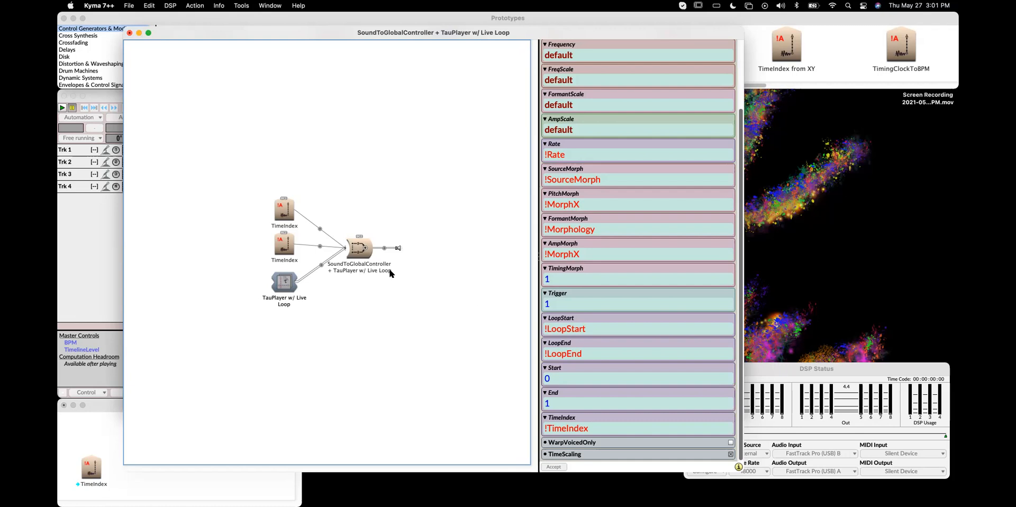
{"action": "left_click", "coordinate": [357, 248]}
{"action": "key", "text": "ctrl+space"}
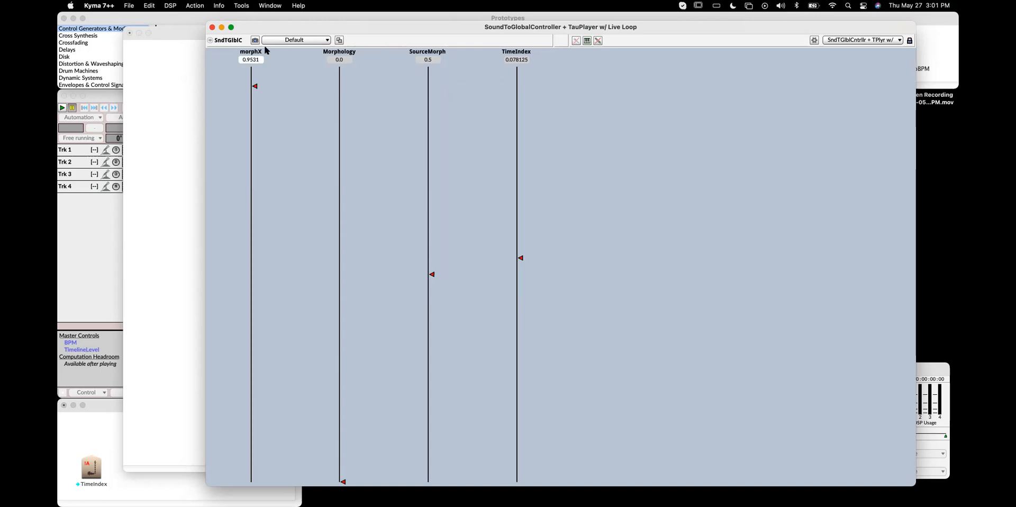
{"action": "left_click", "coordinate": [211, 27]}
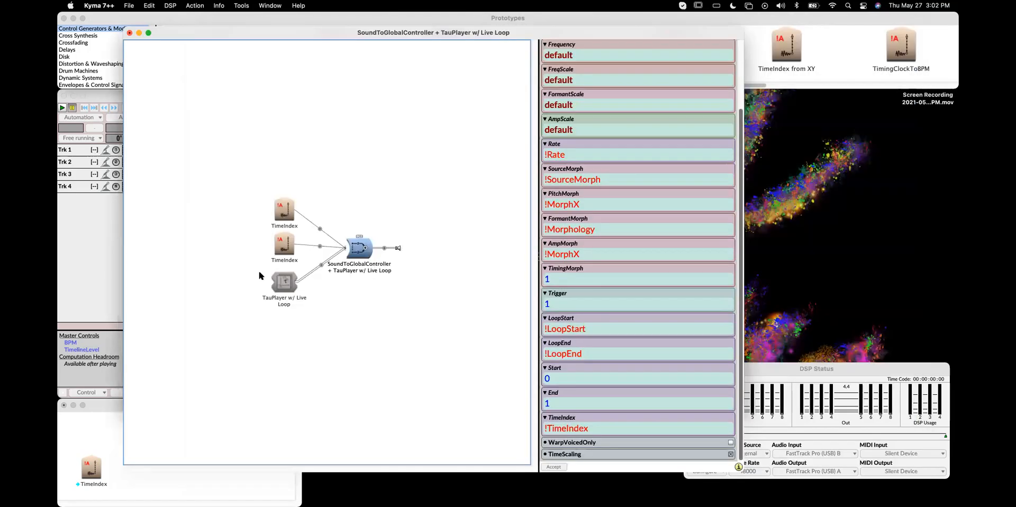
Rename the upper controller as MorphX
{"action": "left_click", "coordinate": [284, 251]}
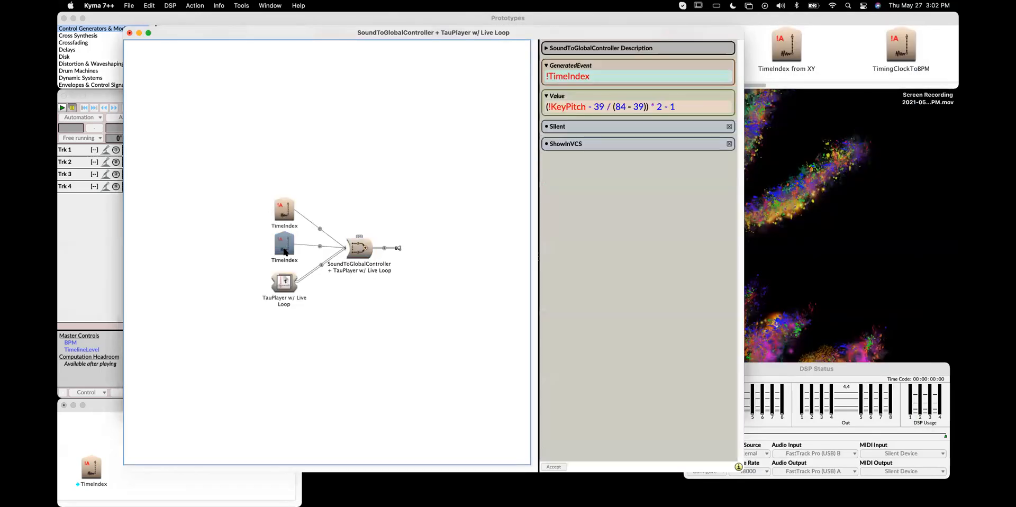
{"action": "left_click", "coordinate": [285, 210]}
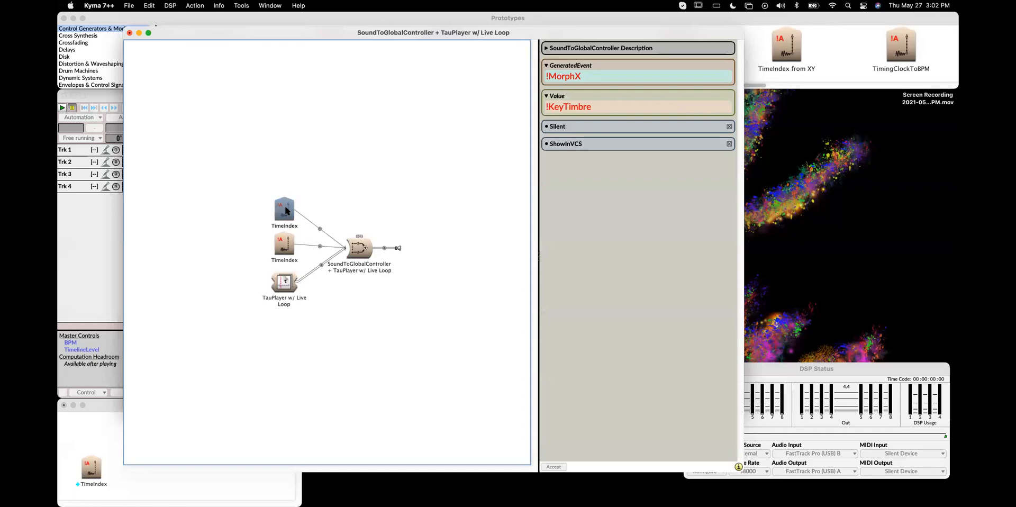
{"action": "key", "text": "Return"}
{"action": "type", "text": "MorphX"}
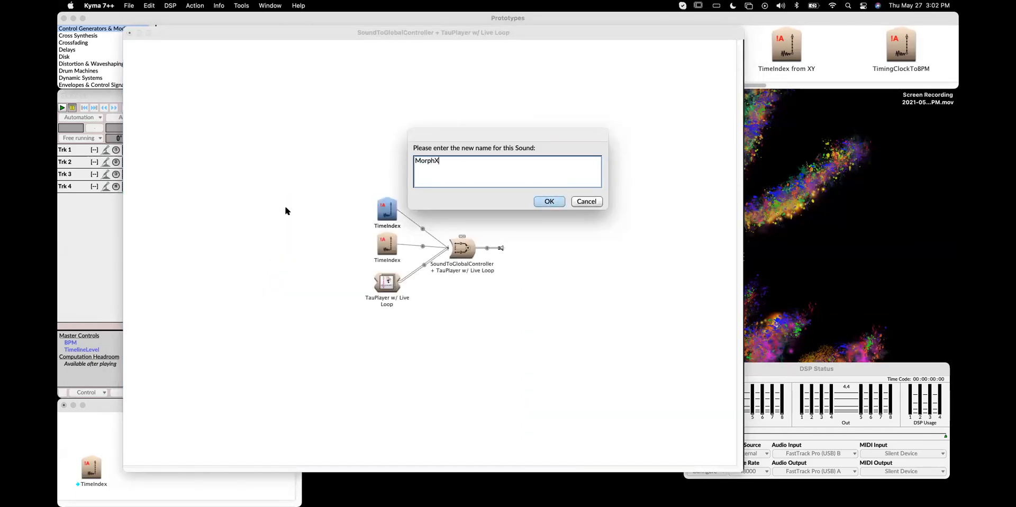
{"action": "key", "text": "Return"}
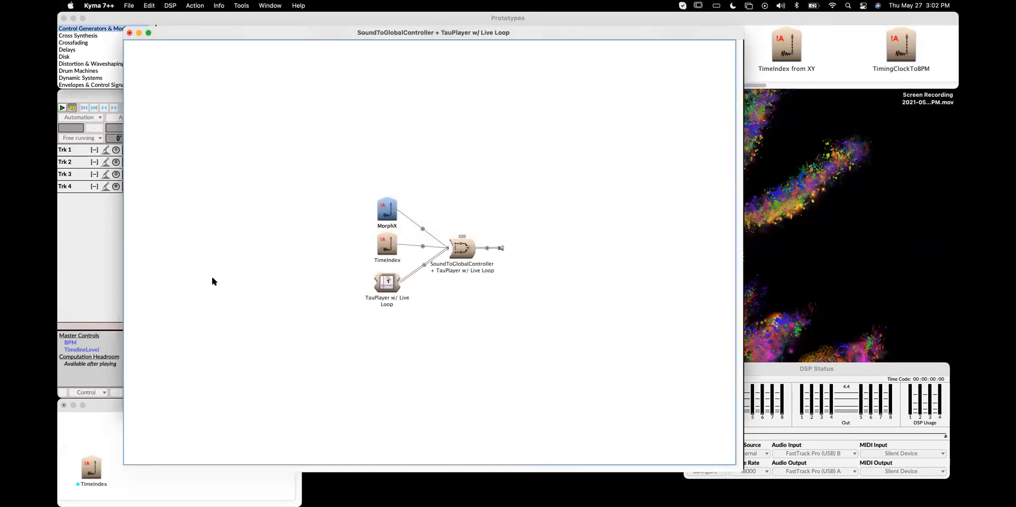
Add a third copy of the TimeIndex controller from the emptiness file as another input of the SoundToGlobalController + TauPlayer
{"action": "left_click", "coordinate": [464, 247]}
{"action": "left_click_drag", "start_coordinate": [100, 468], "coordinate": [555, 88]}
{"action": "left_click", "coordinate": [412, 135]}
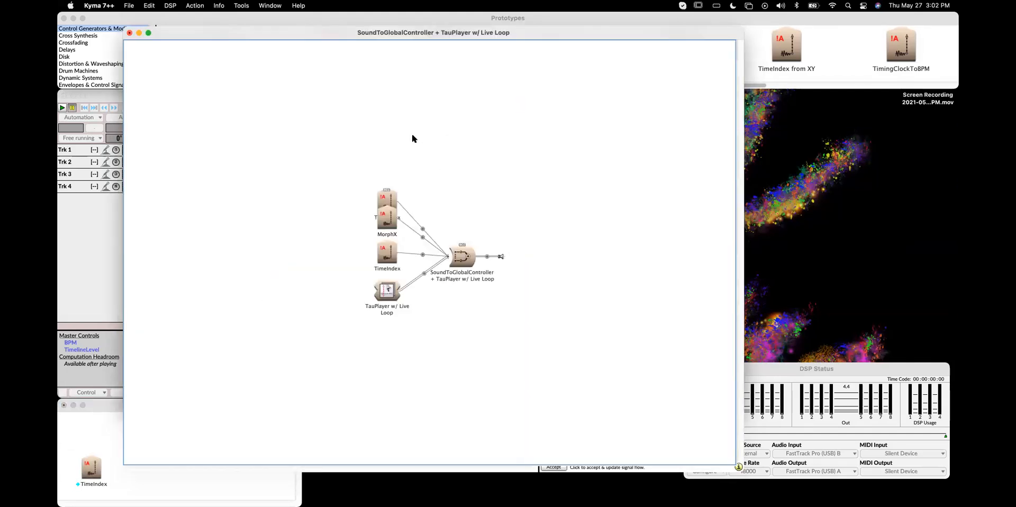
{"action": "left_click", "coordinate": [447, 258]}
{"action": "left_click", "coordinate": [411, 242]}
{"action": "left_click", "coordinate": [390, 193]}
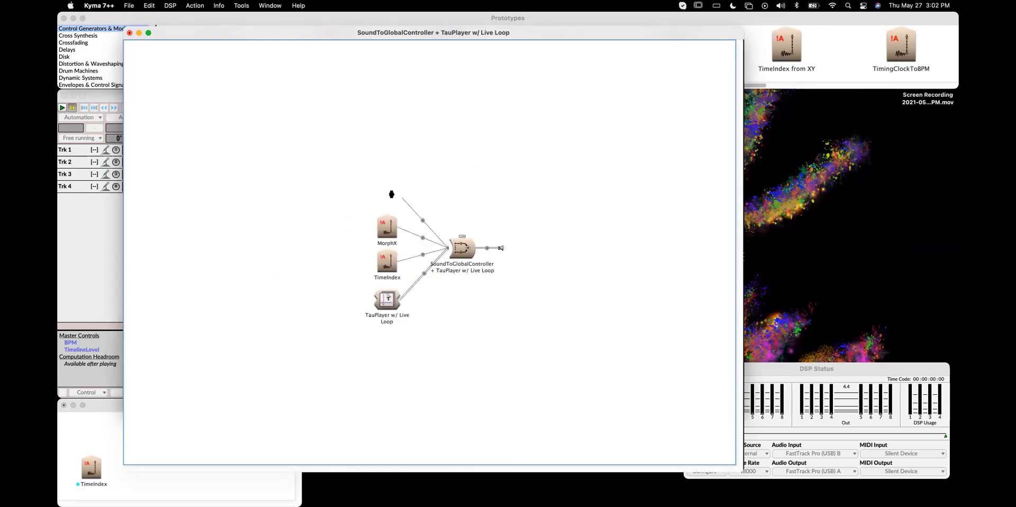
Set the new controller's GeneratedEvent to !SourceMorph and its Value to !KeyVelocity
{"action": "double_click", "coordinate": [610, 78]}
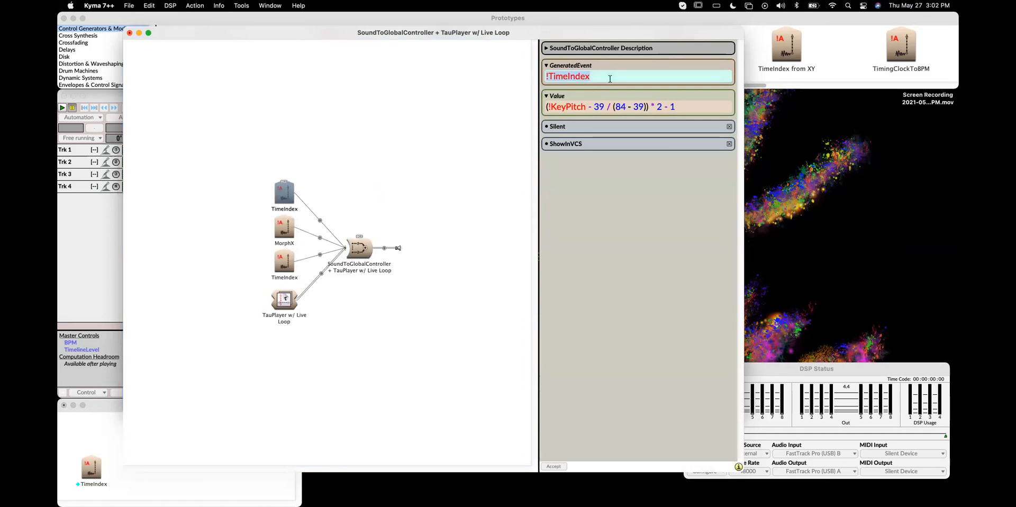
{"action": "type", "text": "GeneratedEvent"}
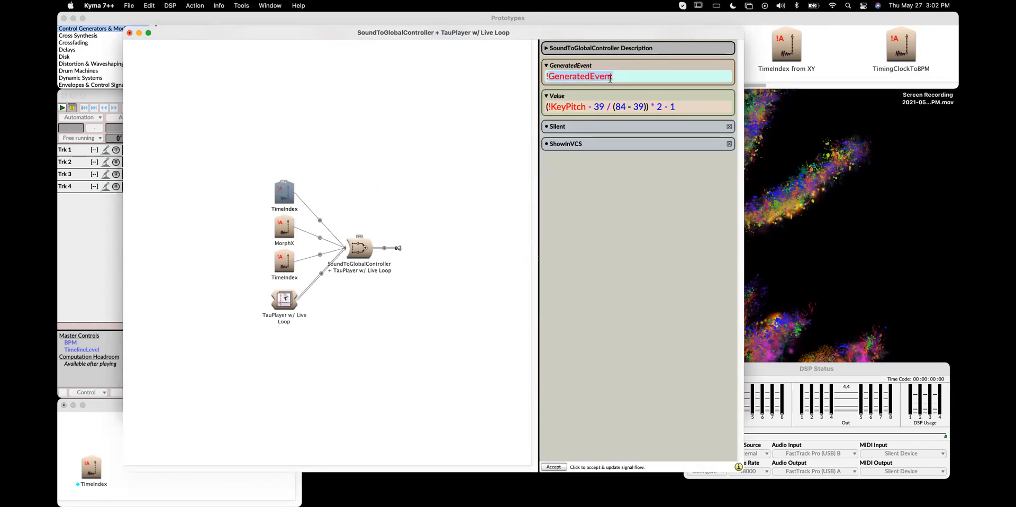
{"action": "type", "text": "Source"}
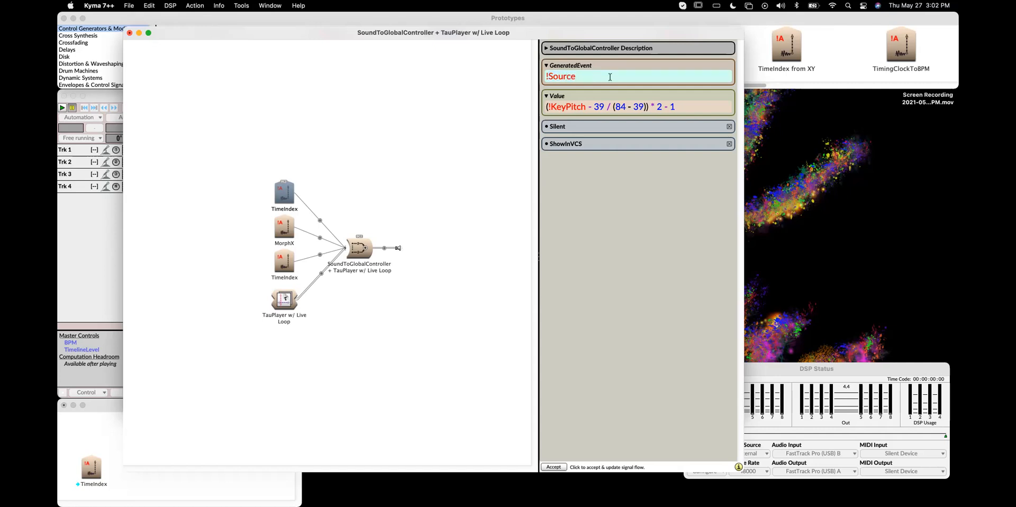
{"action": "left_click", "coordinate": [281, 310]}
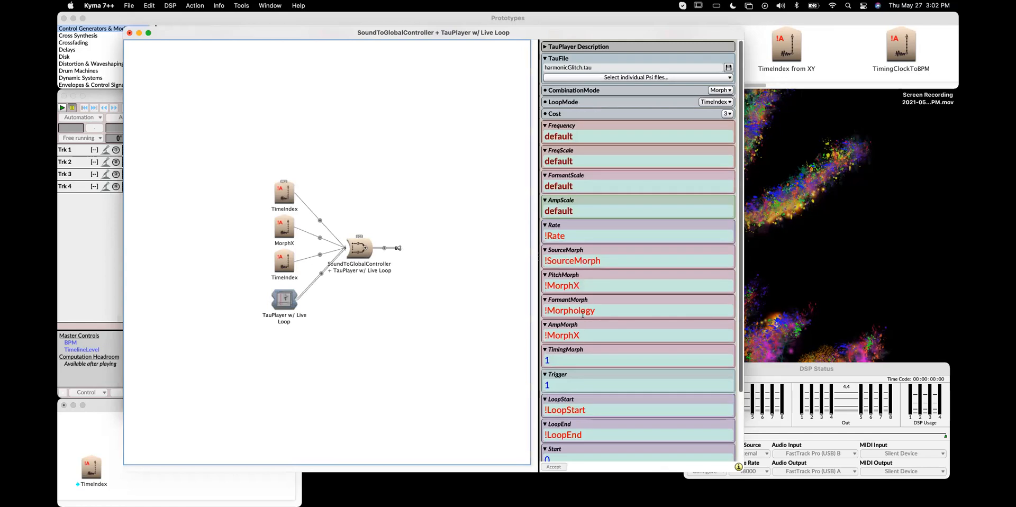
{"action": "left_click", "coordinate": [622, 261]}
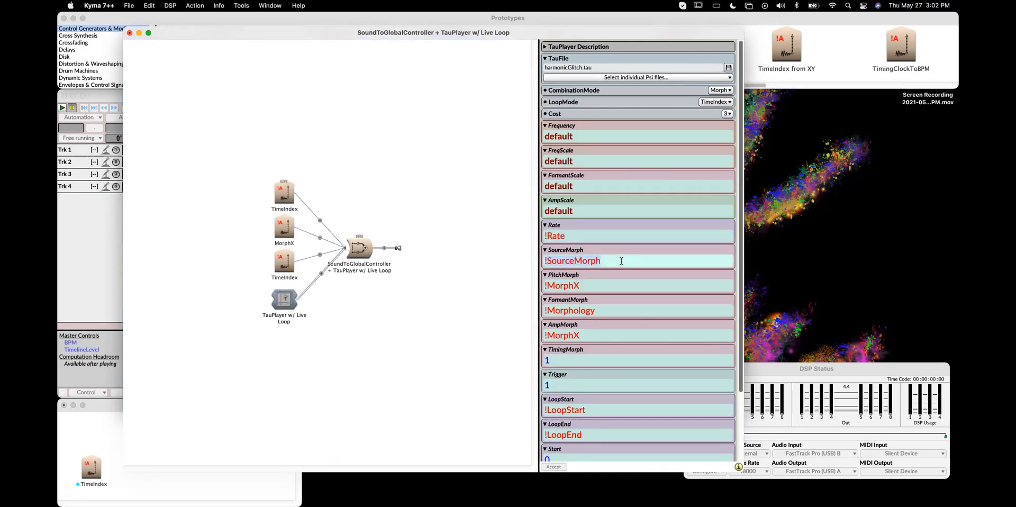
{"action": "left_click", "coordinate": [281, 196]}
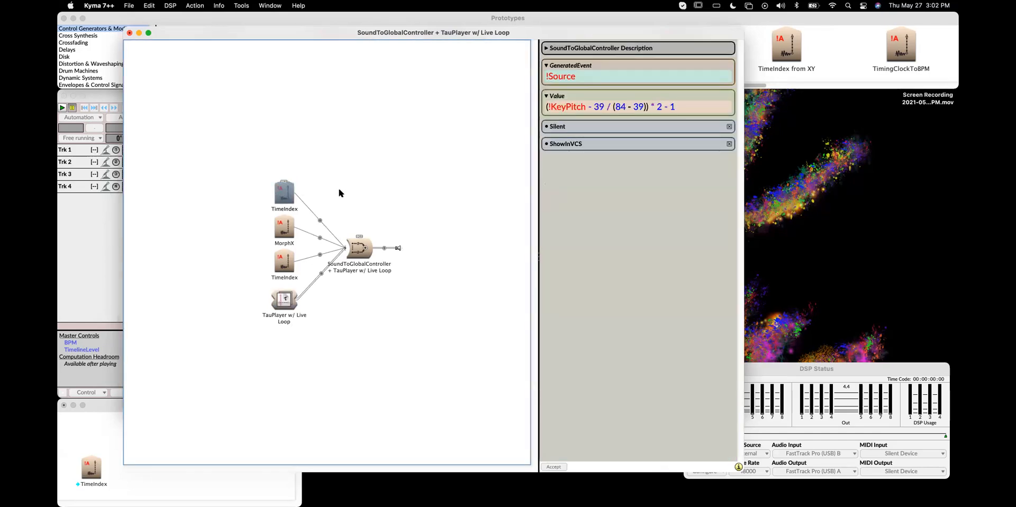
{"action": "left_click", "coordinate": [587, 81]}
{"action": "type", "text": "Morph"}
{"action": "left_click", "coordinate": [598, 106]}
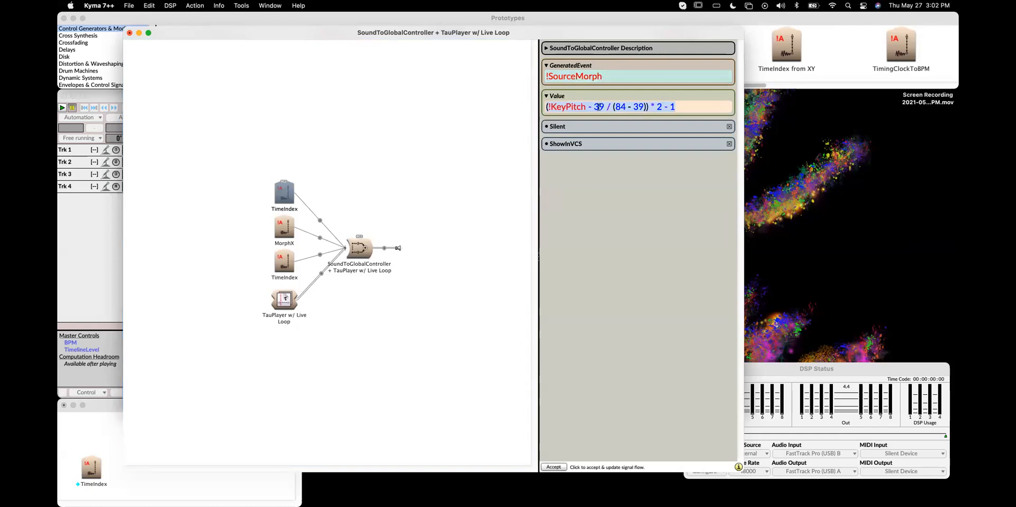
{"action": "type", "text": "!"}
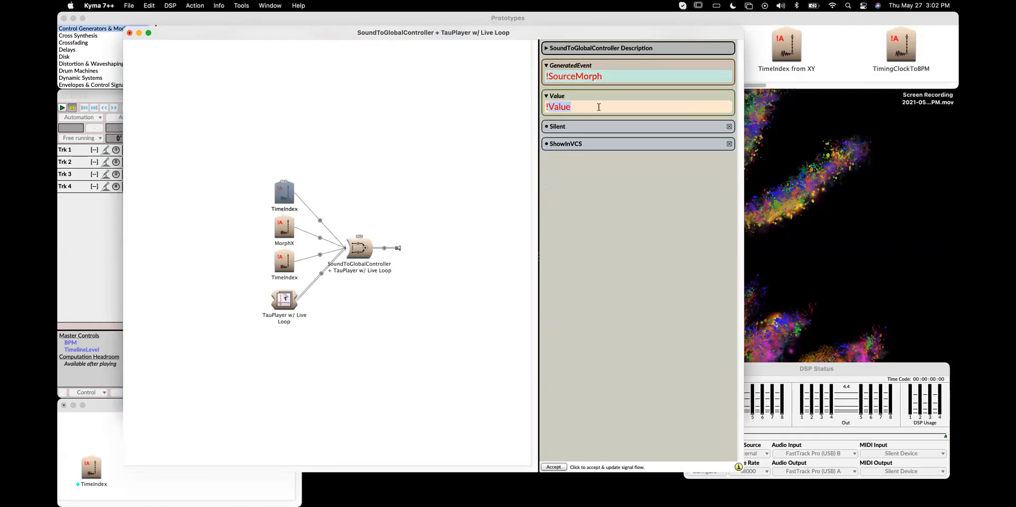
{"action": "type", "text": "KeyVelocity"}
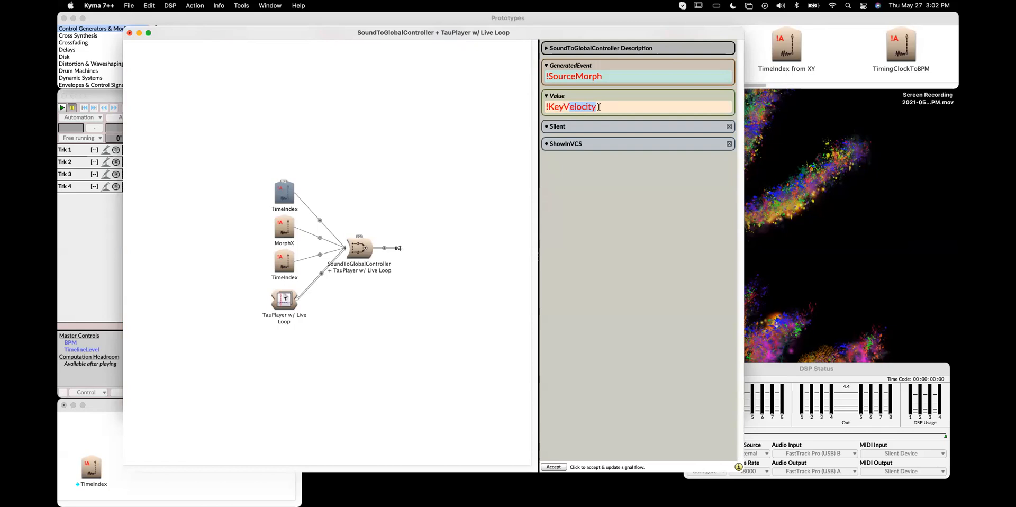
{"action": "left_click", "coordinate": [391, 181]}
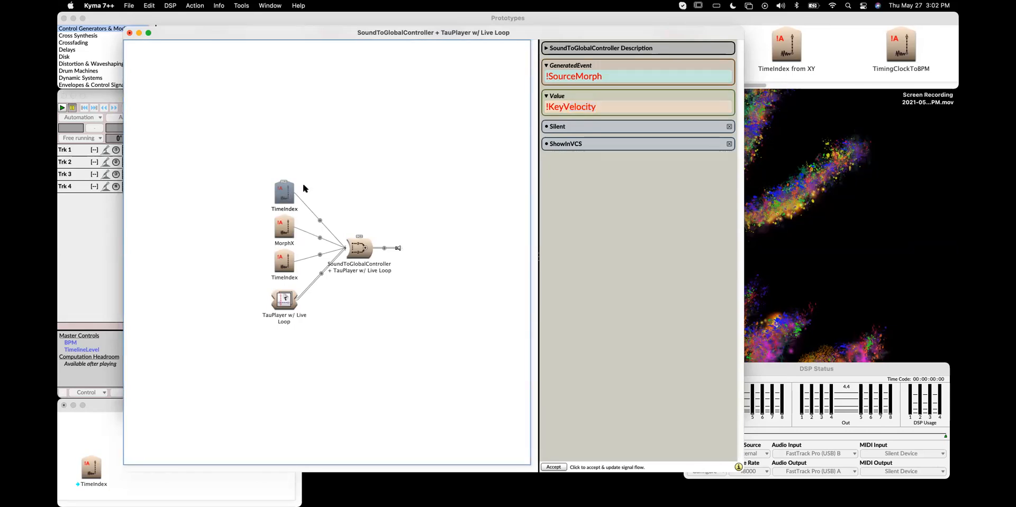
Rename the selected upper controller as Source Morph
{"action": "key", "text": "ctrl+r"}
{"action": "type", "text": "Source Morph"}
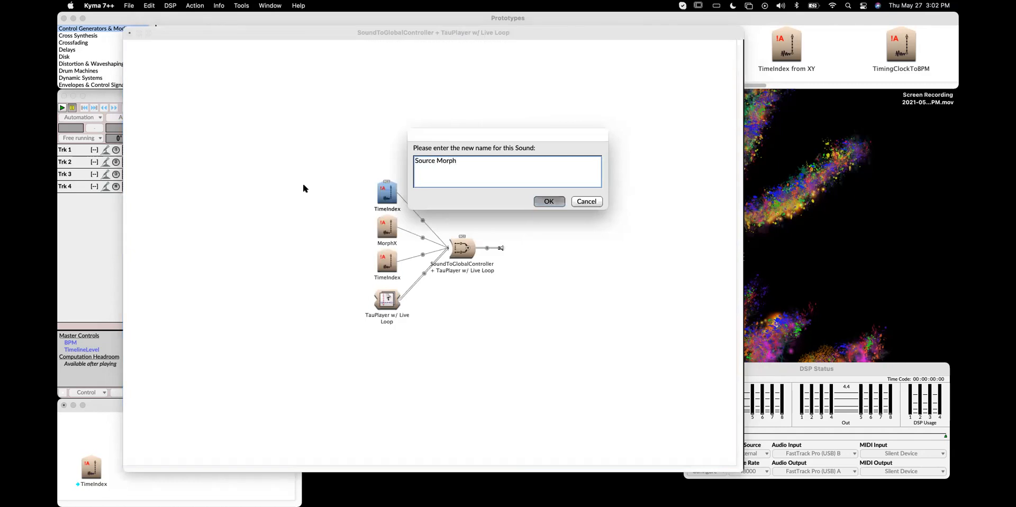
{"action": "key", "text": "Return"}
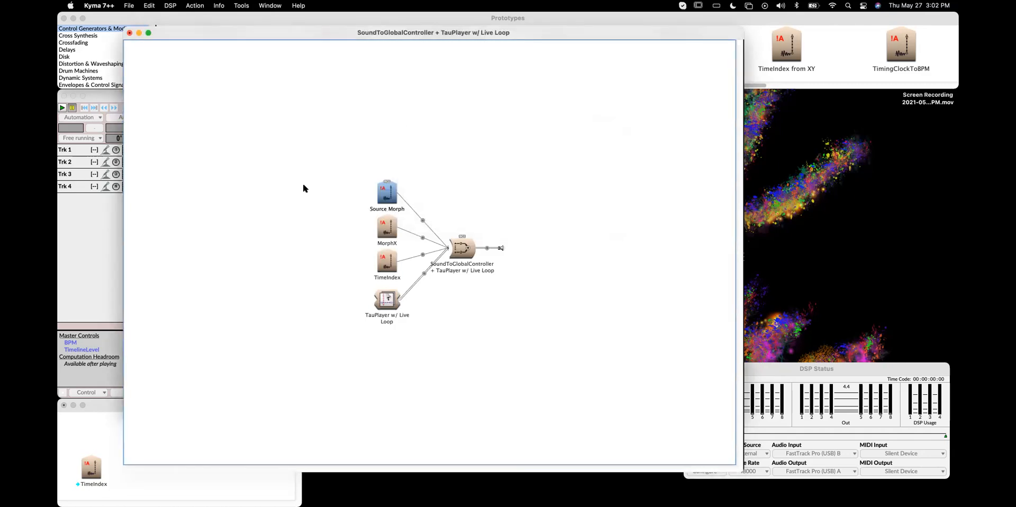
Play the SoundToGlobalController + TauPlayer to check its faders in the virtual control surface
{"action": "left_click", "coordinate": [468, 252]}
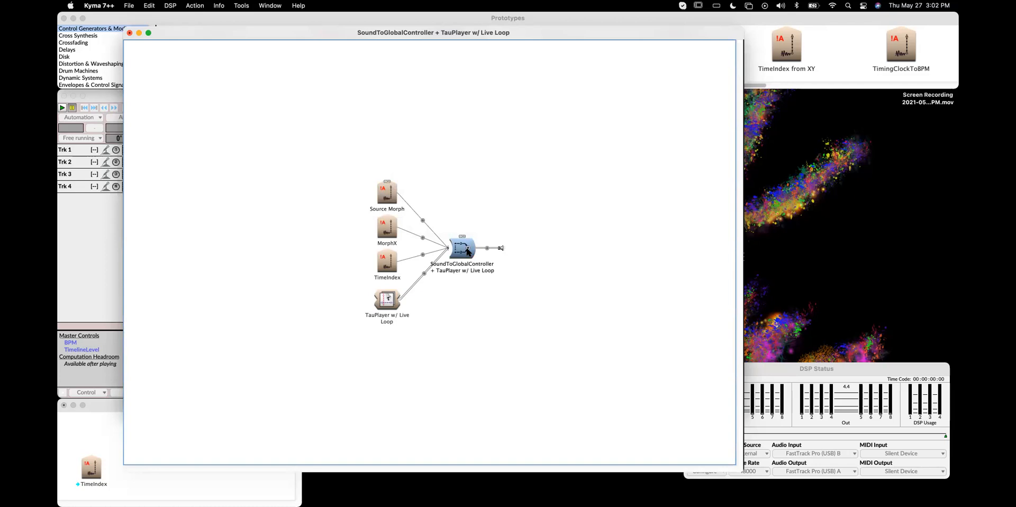
{"action": "key", "text": "super+p"}
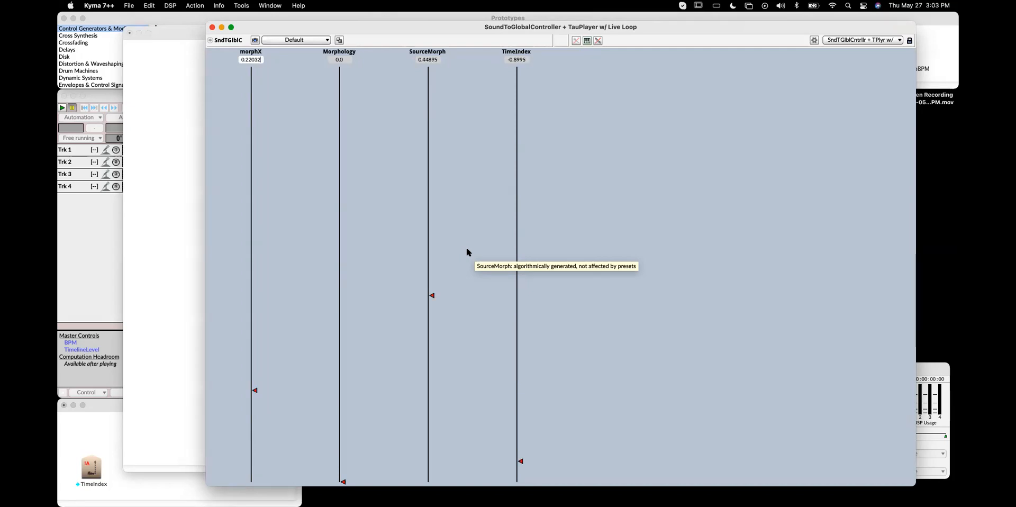
{"action": "left_click", "coordinate": [212, 27]}
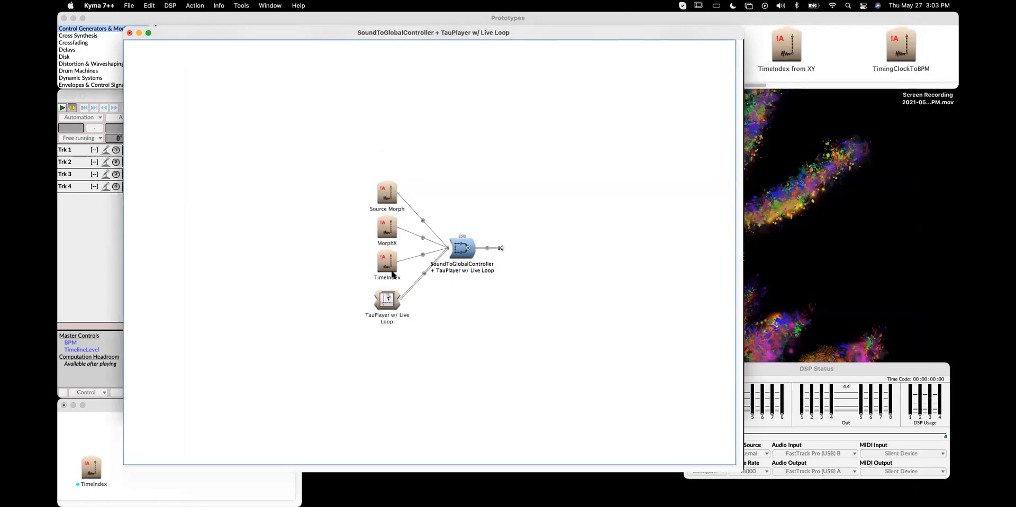
Set the TauPlayer's Trigger parameter to !KeyDown
{"action": "double_click", "coordinate": [393, 300]}
{"action": "scroll", "coordinate": [614, 294], "scroll_direction": "down", "scroll_amount": 5}
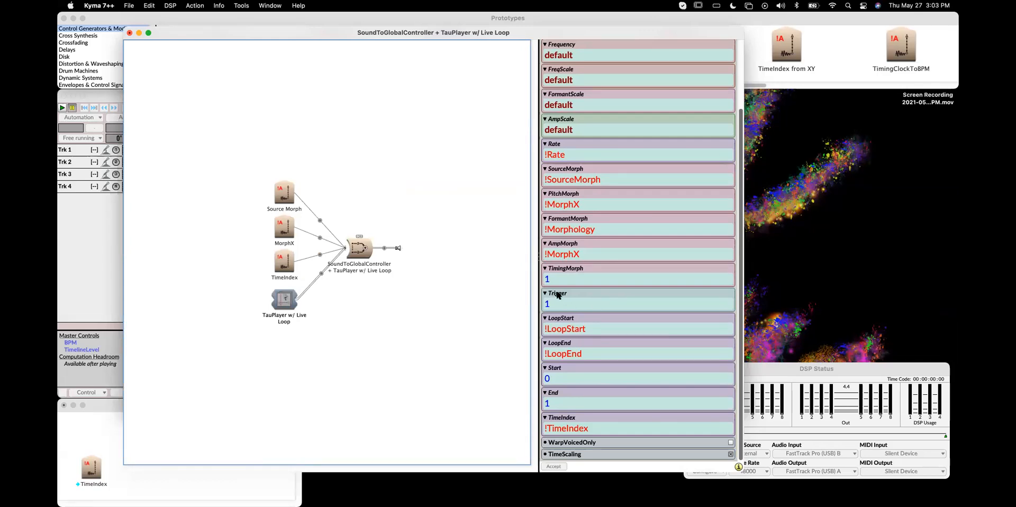
{"action": "mouse_move", "coordinate": [558, 295]}
{"action": "left_click", "coordinate": [560, 309]}
{"action": "type", "text": "!KeyDown"}
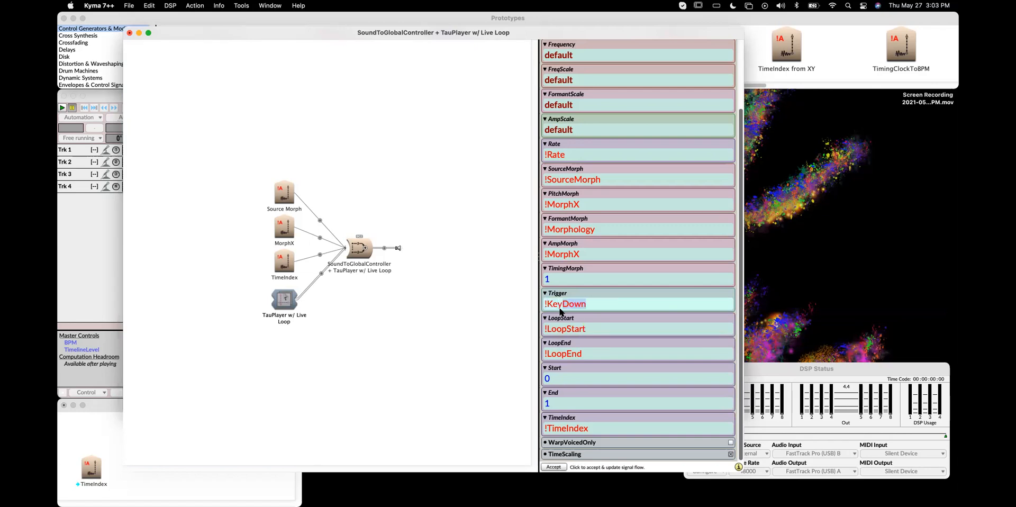
{"action": "key", "text": "Tab"}
{"action": "left_click", "coordinate": [601, 329]}
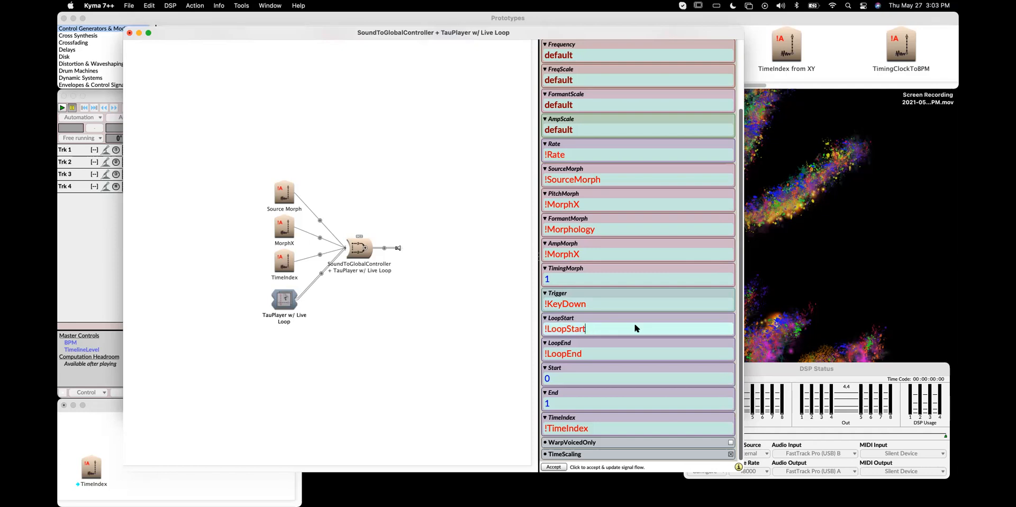
Play the sound and move the Morphology fader to about 0.48 to test it
{"action": "left_click", "coordinate": [366, 245]}
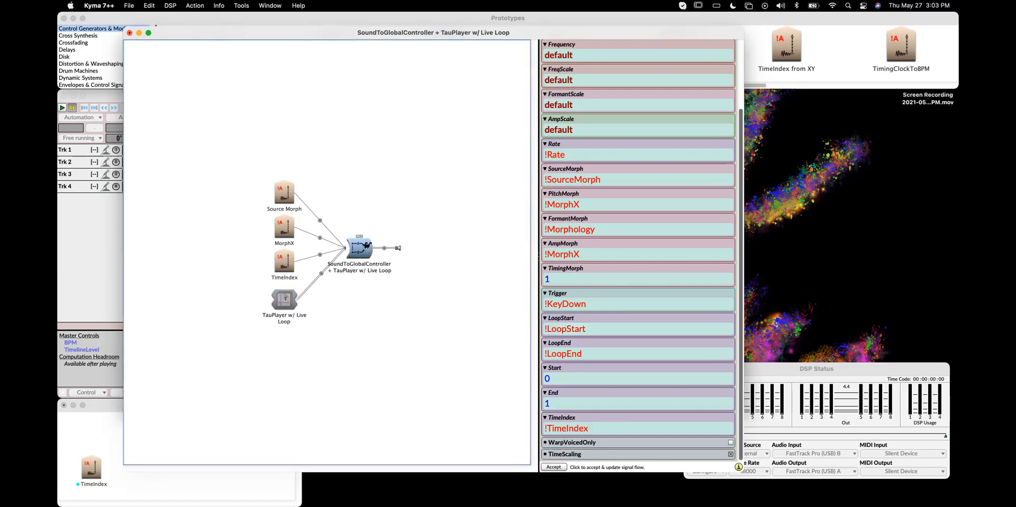
{"action": "key", "text": "super+p"}
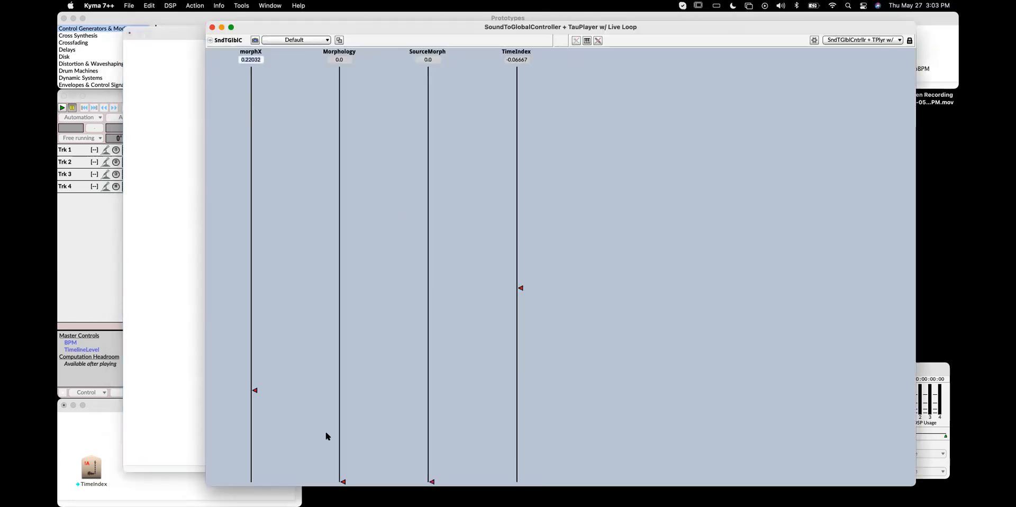
{"action": "mouse_move", "coordinate": [343, 479]}
{"action": "left_mouse_down"}
{"action": "mouse_move", "coordinate": [341, 84]}
{"action": "mouse_move", "coordinate": [338, 473]}
{"action": "mouse_move", "coordinate": [344, 92]}
{"action": "mouse_move", "coordinate": [347, 284]}
{"action": "left_mouse_up"}
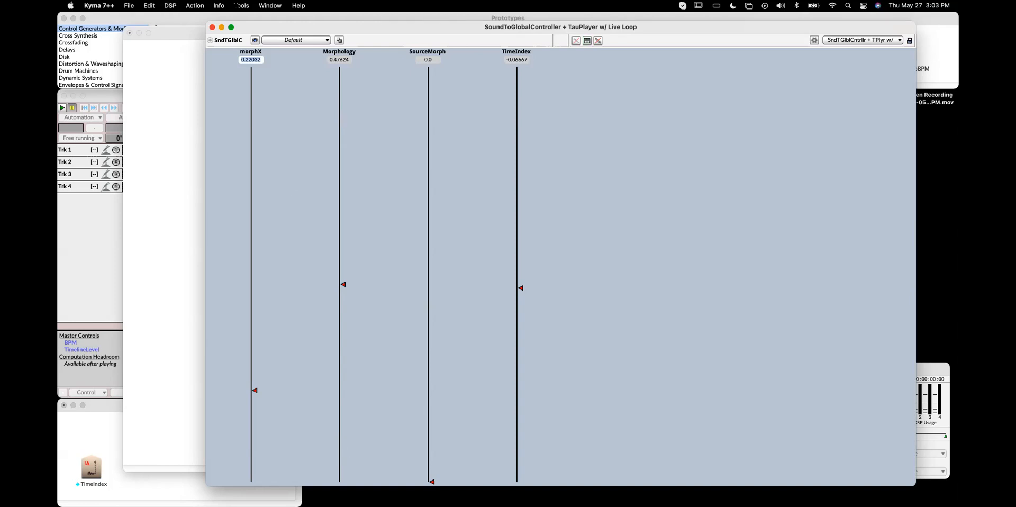
{"action": "left_click", "coordinate": [212, 27]}
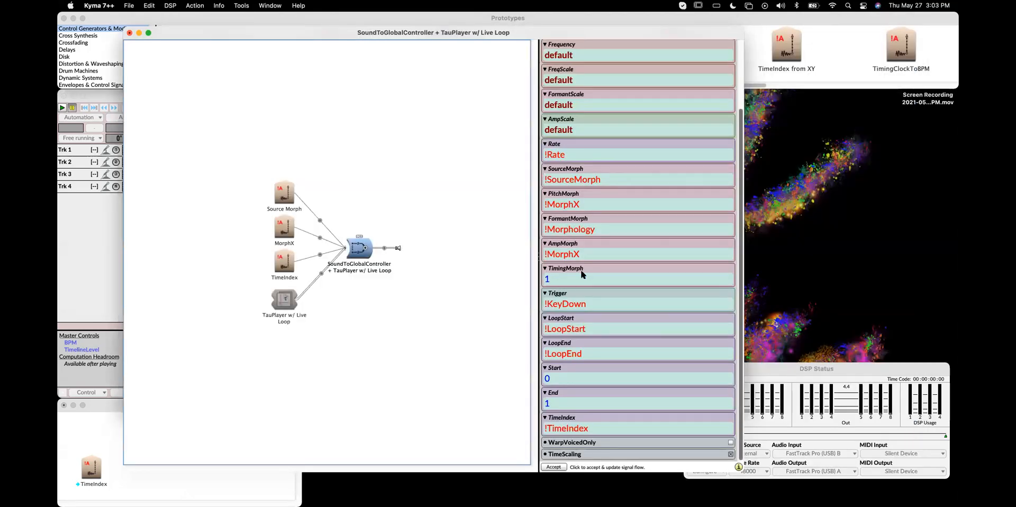
Add a fourth copy of the TimeIndex controller as another input of the SoundToGlobalController + TauPlayer
{"action": "left_click", "coordinate": [606, 231]}
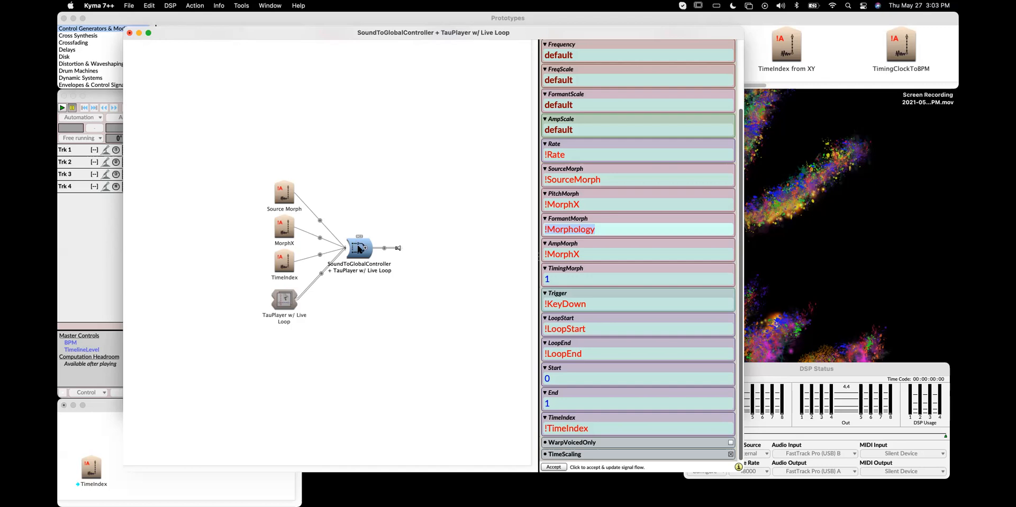
{"action": "left_click", "coordinate": [353, 245]}
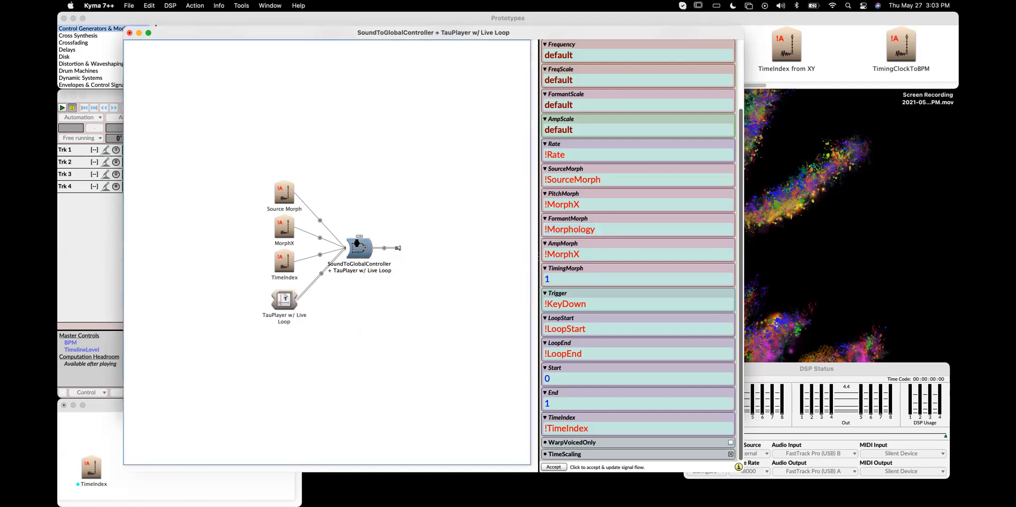
{"action": "left_click_drag", "start_coordinate": [87, 480], "coordinate": [552, 94]}
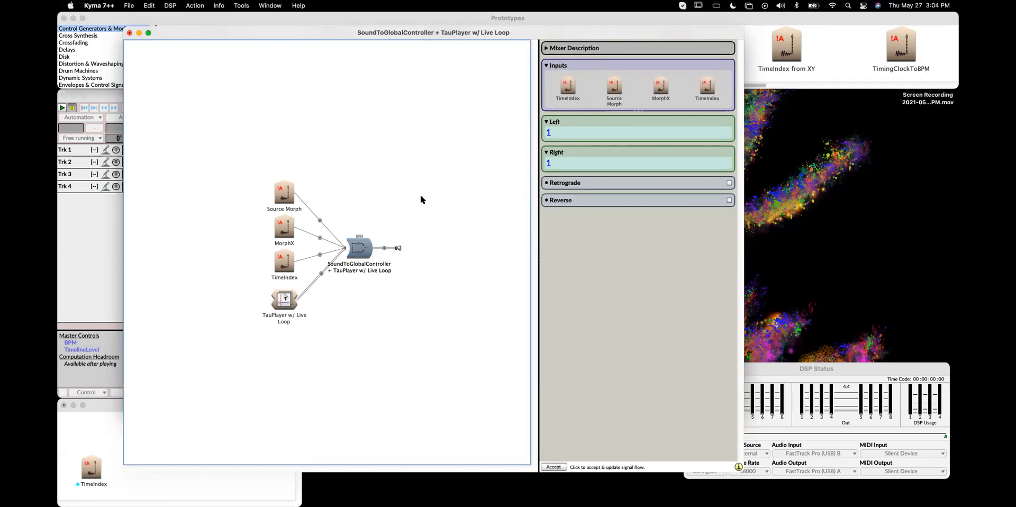
{"action": "left_click", "coordinate": [395, 197]}
{"action": "left_click", "coordinate": [448, 257]}
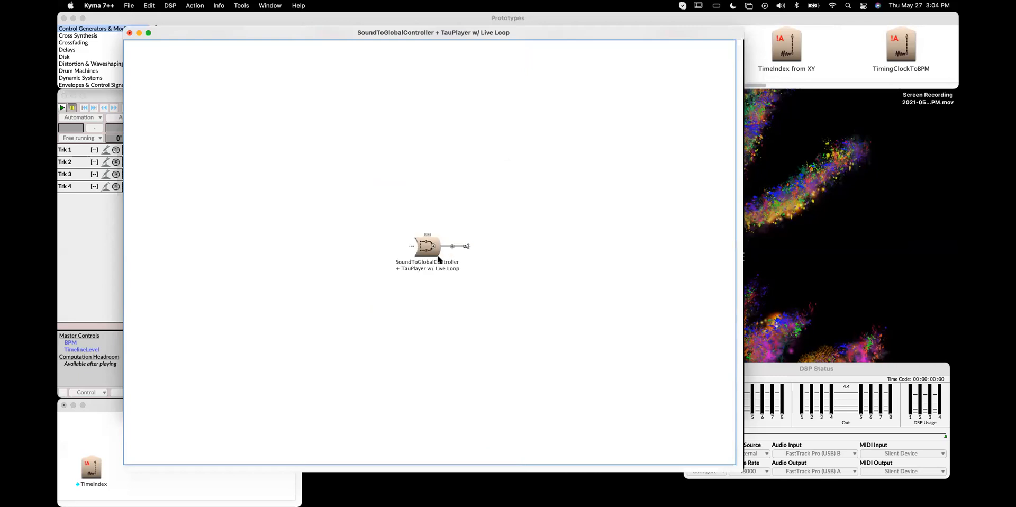
{"action": "left_click", "coordinate": [411, 245]}
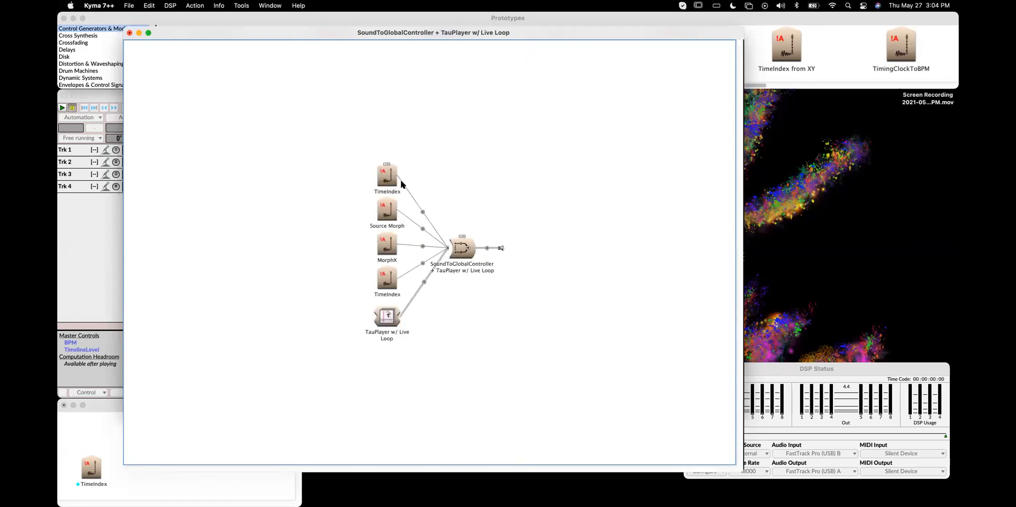
Rename the new top controller as Morphology
{"action": "left_click", "coordinate": [389, 175]}
{"action": "key", "text": "super+r"}
{"action": "type", "text": "Mo"}
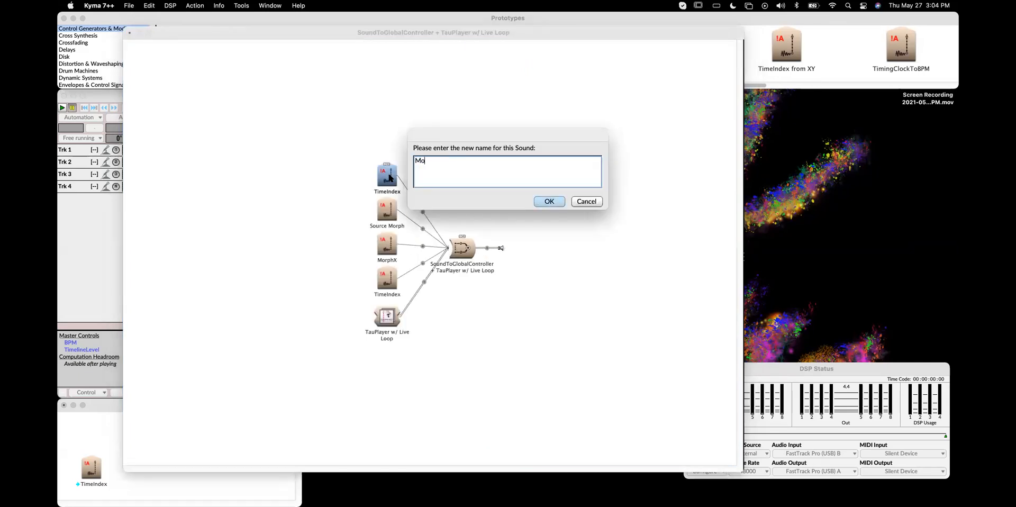
{"action": "type", "text": "rphology"}
{"action": "key", "text": "Return"}
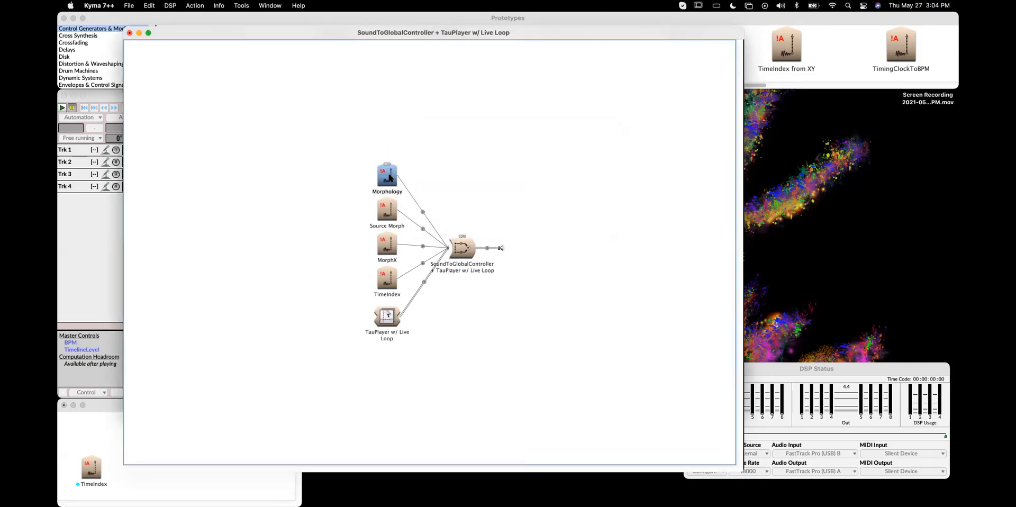
Set the Morphology controller's GeneratedEvent to !Morphology and begin its Value as !KeyDown nextIndexMod:
{"action": "double_click", "coordinate": [392, 175]}
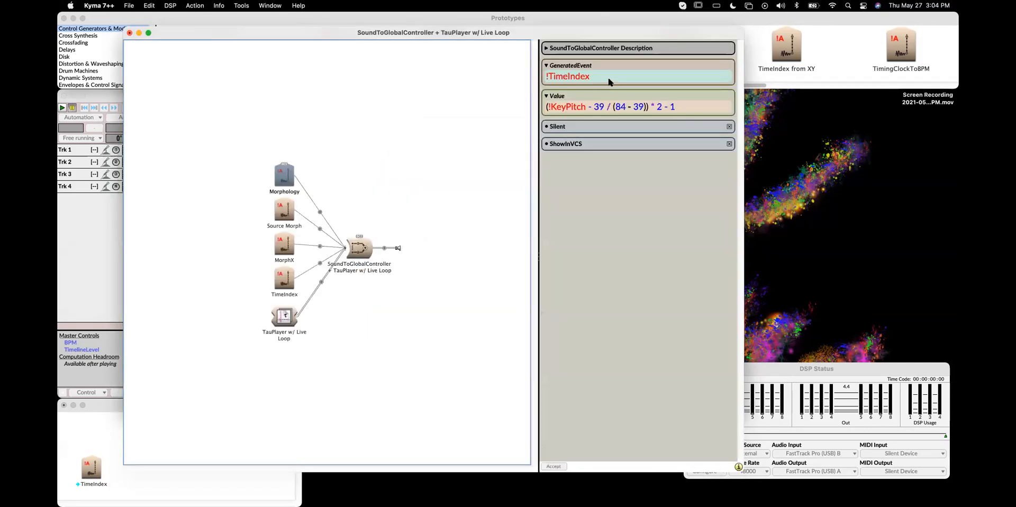
{"action": "type", "text": "!M"}
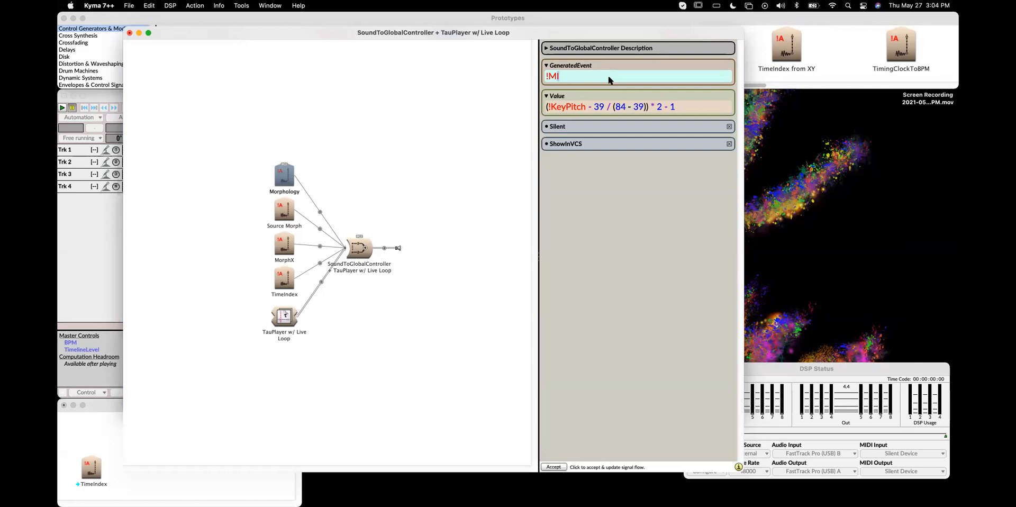
{"action": "type", "text": "orph"}
{"action": "type", "text": "ology"}
{"action": "type", "text": "!KeyDown"}
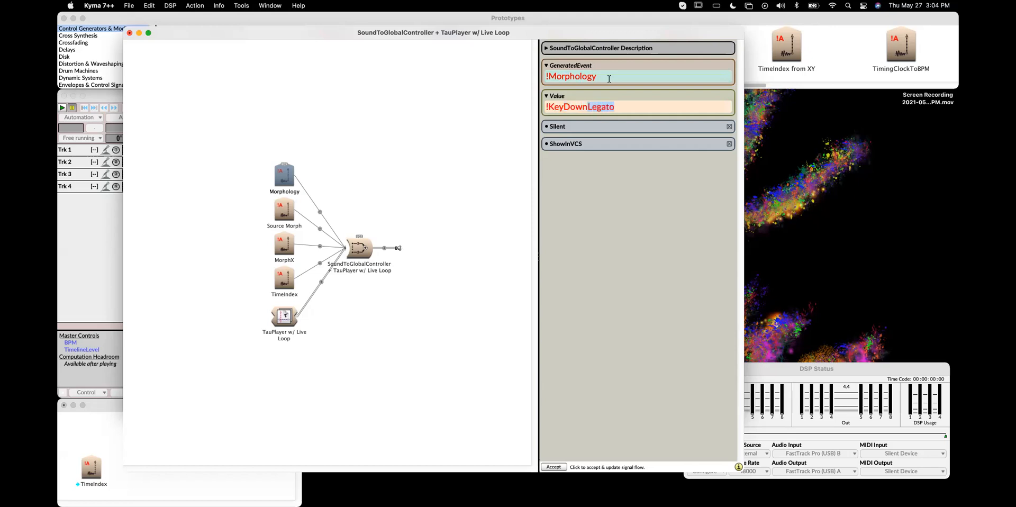
{"action": "type", "text": " nextIndexMod:"}
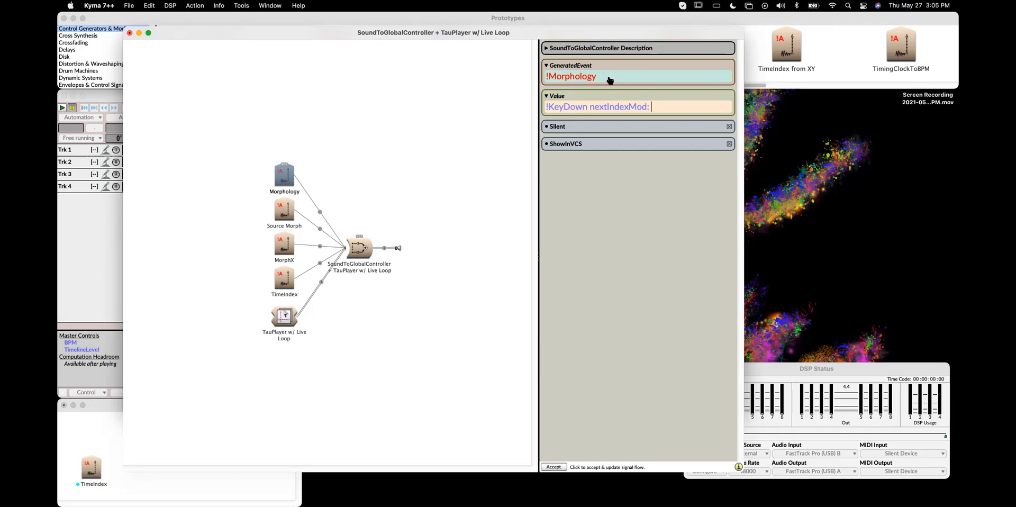
Open a new Finder window and search This Mac for .csv files
{"action": "key", "text": "super+Tab"}
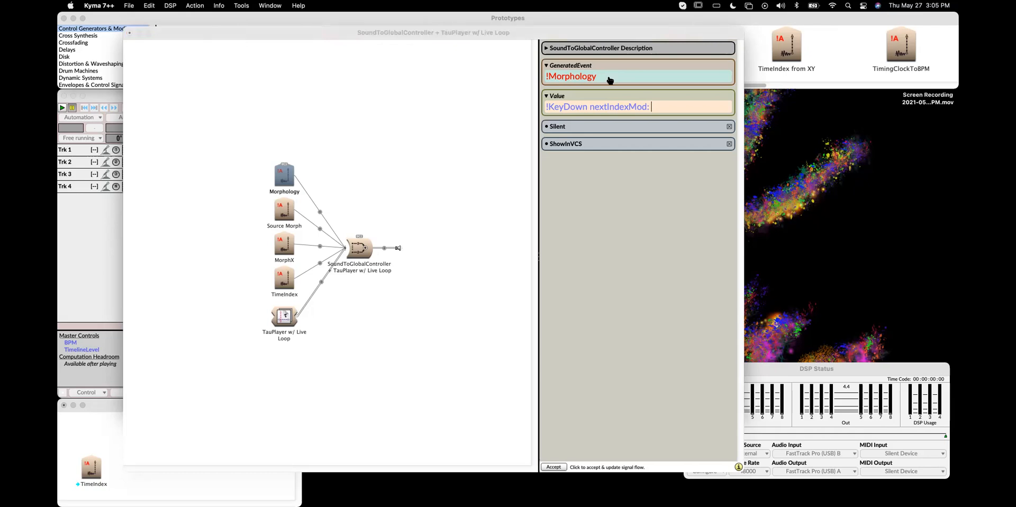
{"action": "key", "text": "super+n"}
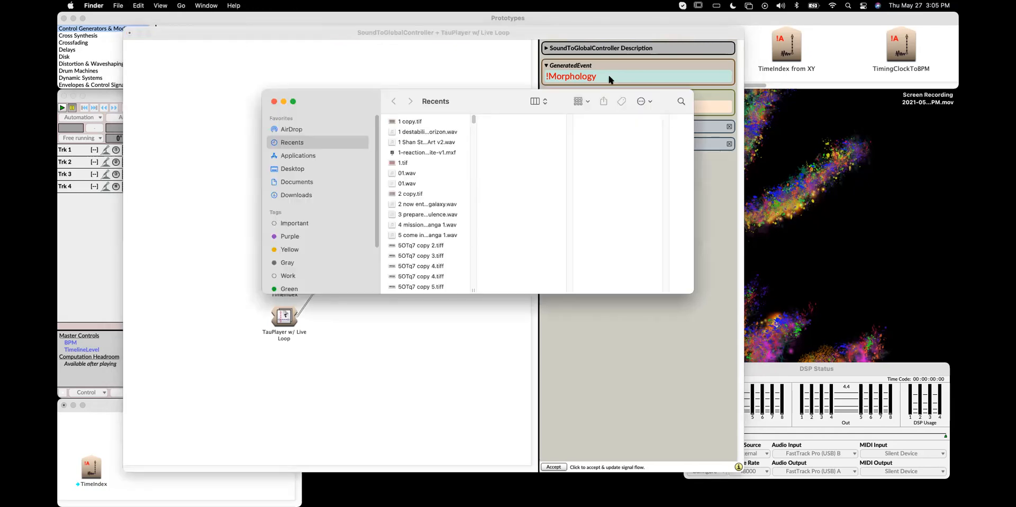
{"action": "left_click", "coordinate": [681, 101]}
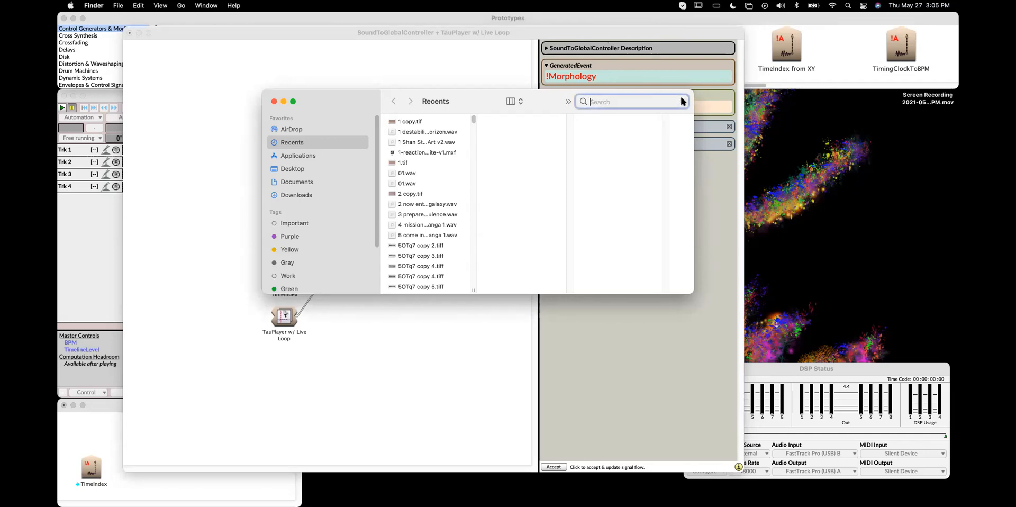
{"action": "type", "text": "csv"}
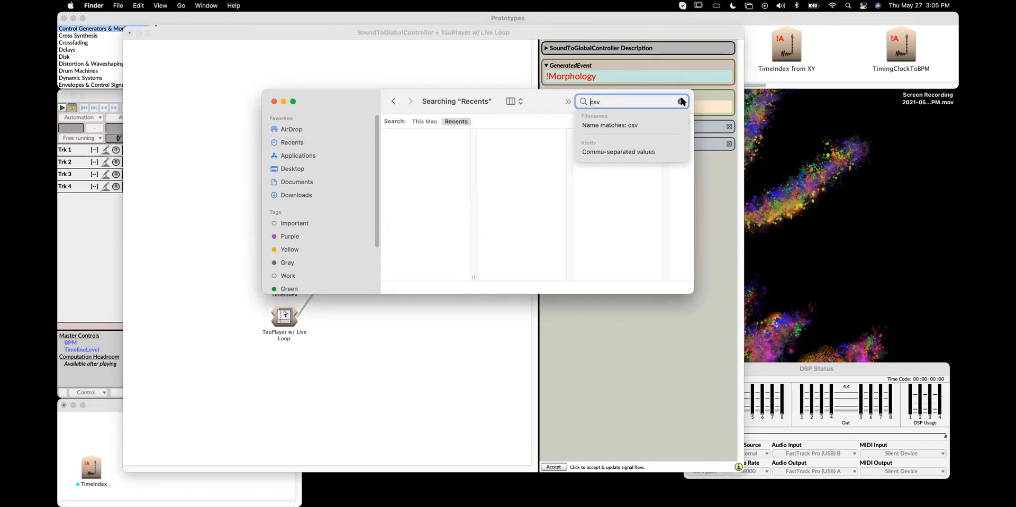
{"action": "key", "text": "super+Left"}
{"action": "type", "text": "."}
{"action": "left_click", "coordinate": [424, 122]}
{"action": "left_click", "coordinate": [424, 121]}
{"action": "left_click_drag", "start_coordinate": [473, 275], "coordinate": [550, 273]}
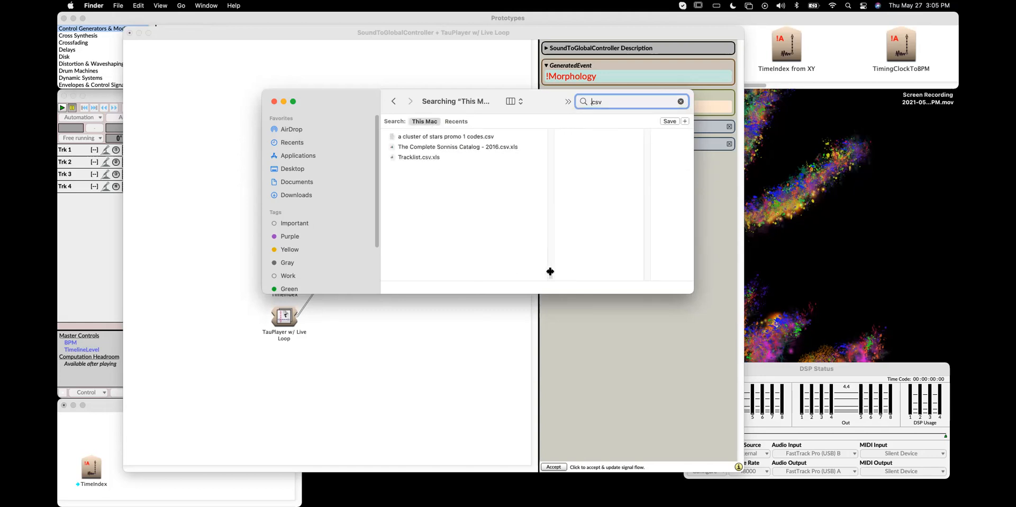
Preview the a cluster of stars promo 1 codes.csv file in Quick Look
{"action": "left_click", "coordinate": [489, 137]}
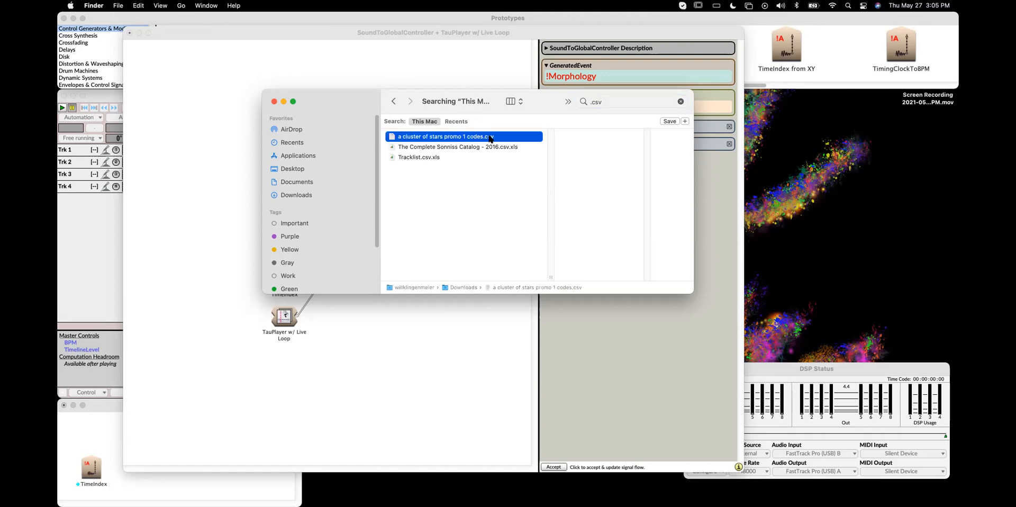
{"action": "left_click_drag", "start_coordinate": [560, 99], "coordinate": [507, 85]}
{"action": "left_click_drag", "start_coordinate": [640, 279], "coordinate": [683, 352]}
{"action": "left_click", "coordinate": [371, 142]}
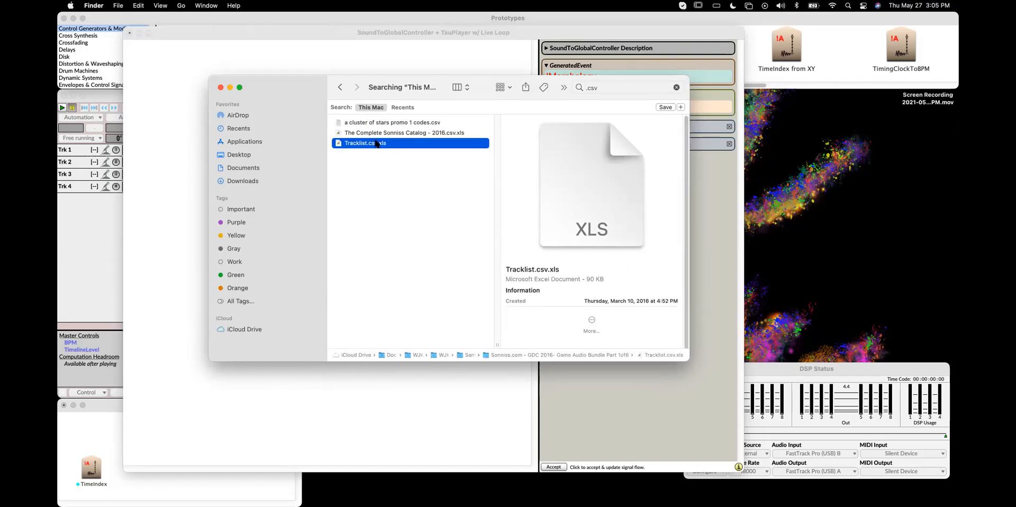
{"action": "key", "text": "Up"}
{"action": "key", "text": "Up"}
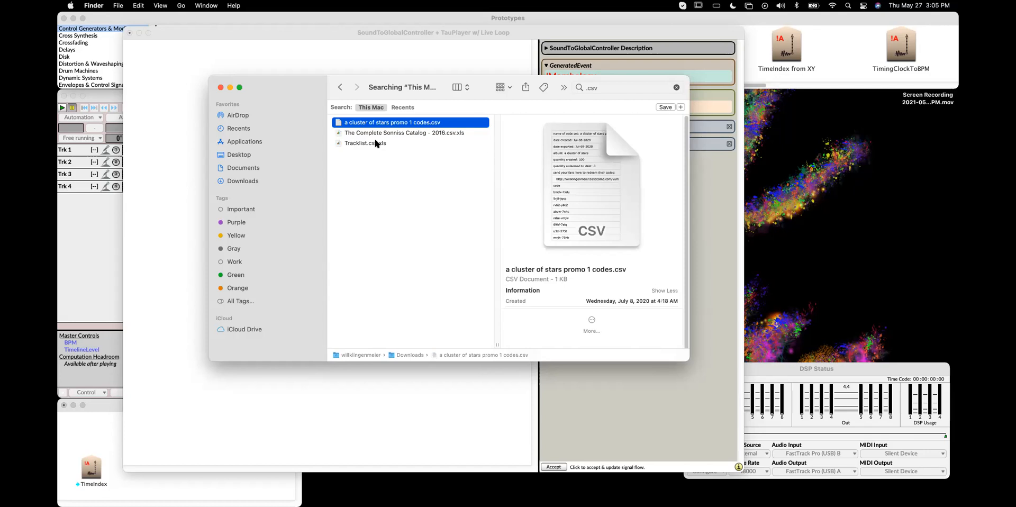
{"action": "key", "text": "space"}
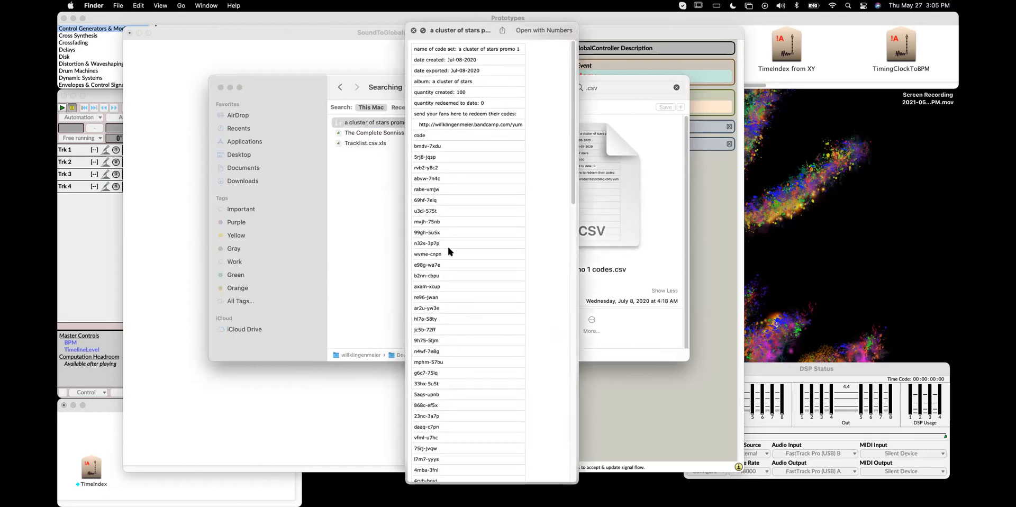
{"action": "scroll", "coordinate": [472, 272], "scroll_direction": "down", "scroll_amount": 1}
{"action": "scroll", "coordinate": [455, 372], "scroll_direction": "down", "scroll_amount": 15}
{"action": "scroll", "coordinate": [454, 372], "scroll_direction": "up", "scroll_amount": 15}
{"action": "key", "text": "space"}
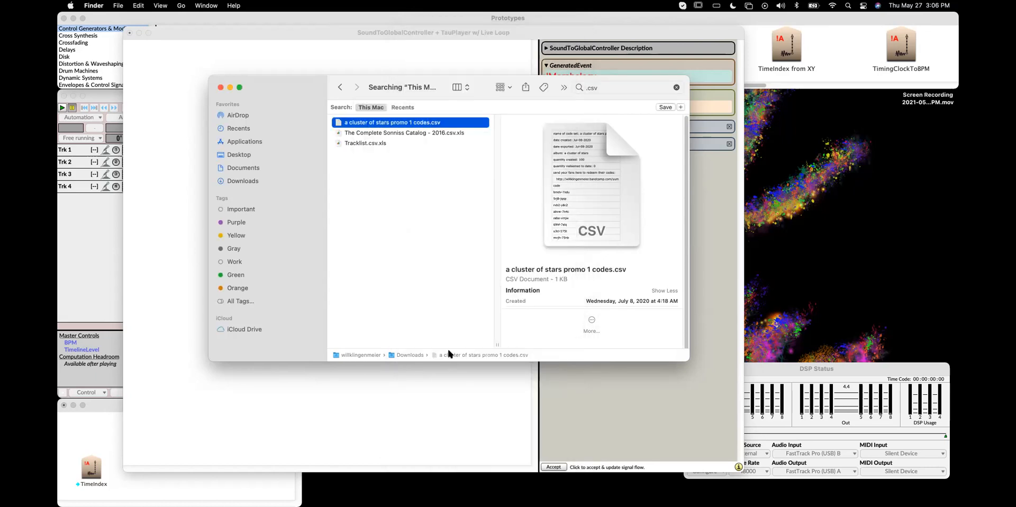
Select Tracklist.csv.xls and clear the Finder search
{"action": "key", "text": "Down"}
{"action": "key", "text": "Down"}
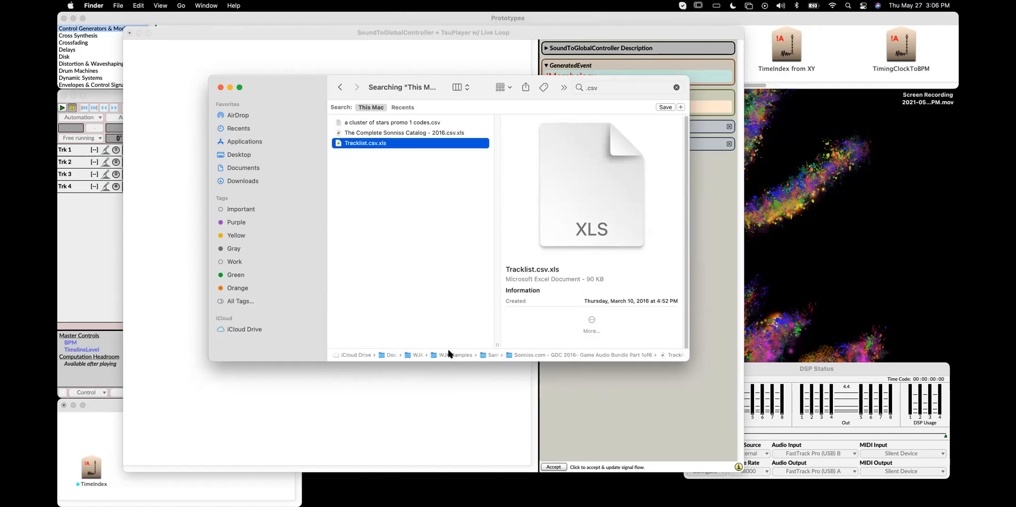
{"action": "left_click", "coordinate": [676, 87]}
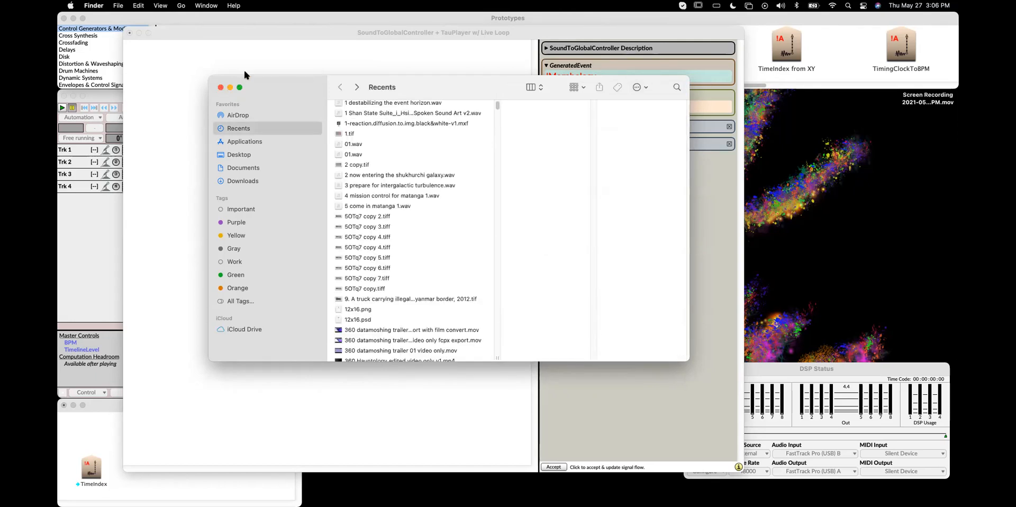
Rewrite the Morphology Value as (!KeyDown nextIndexMod: !Modulus) of: #( to index into an array
{"action": "left_click", "coordinate": [268, 56]}
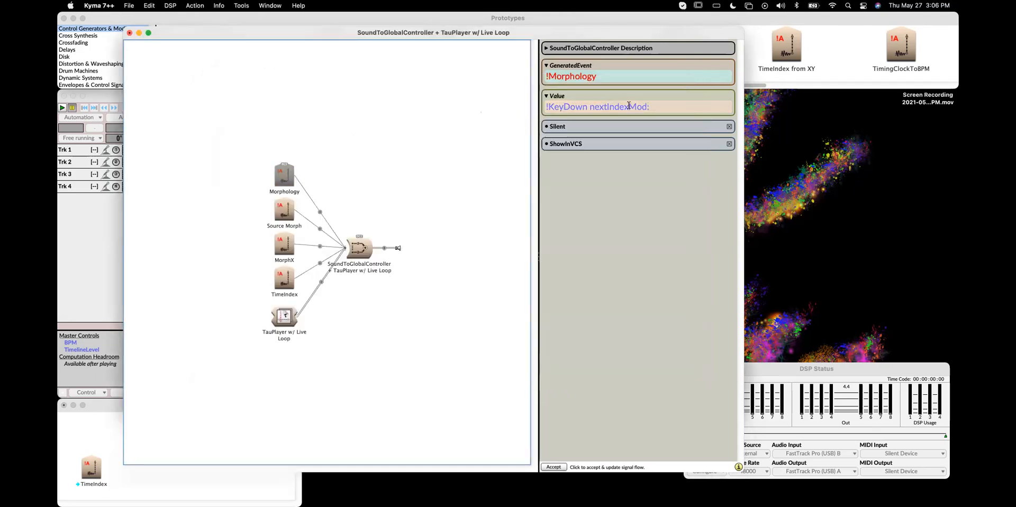
{"action": "left_click", "coordinate": [653, 106]}
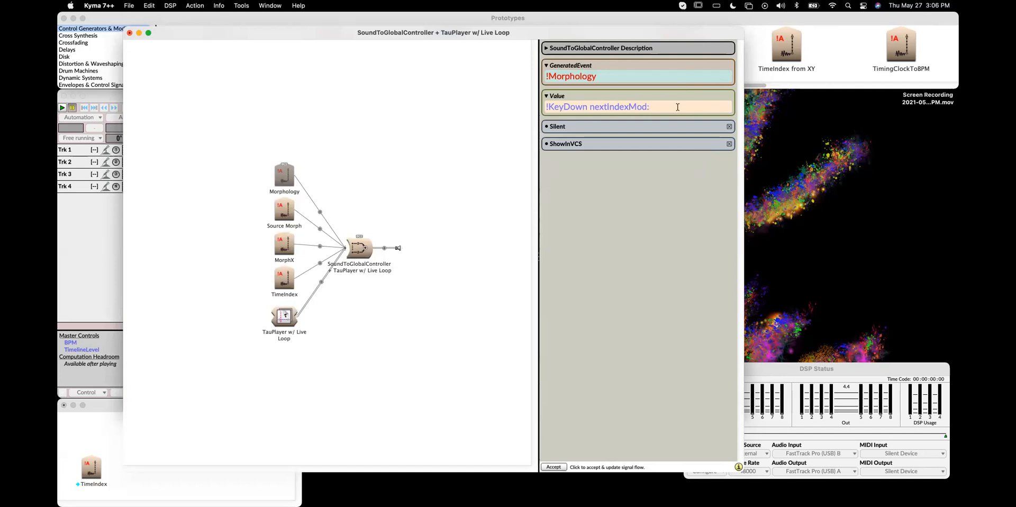
{"action": "key", "text": "super+Tab"}
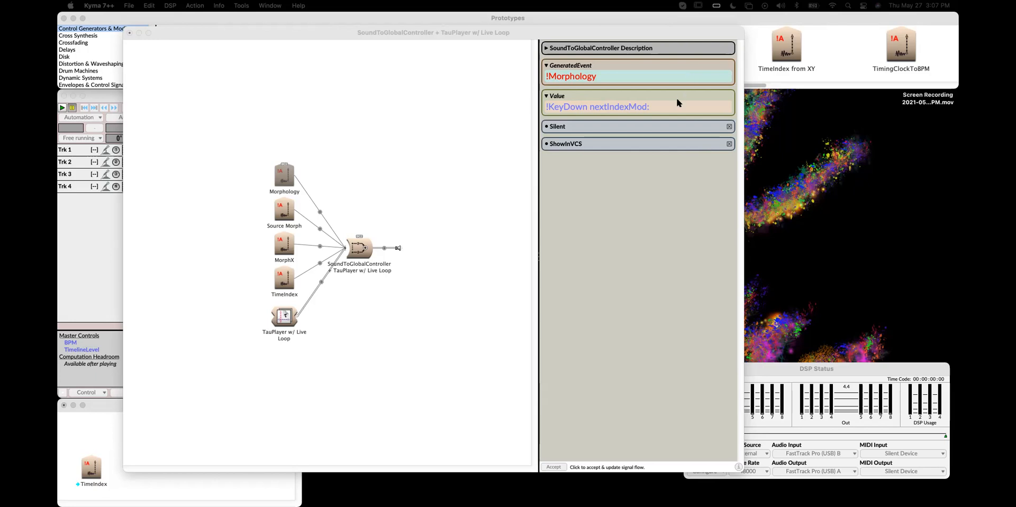
{"action": "left_click", "coordinate": [661, 106]}
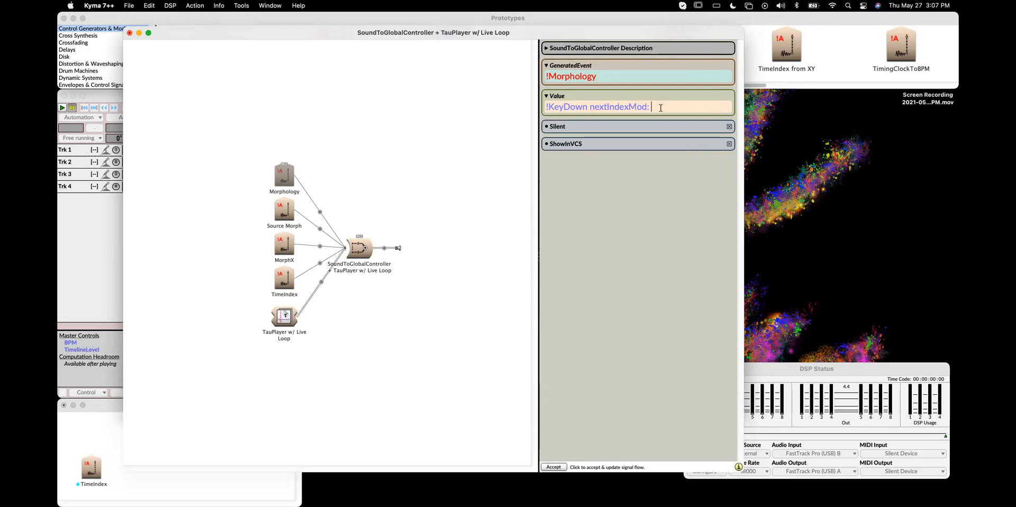
{"action": "type", "text": "63"}
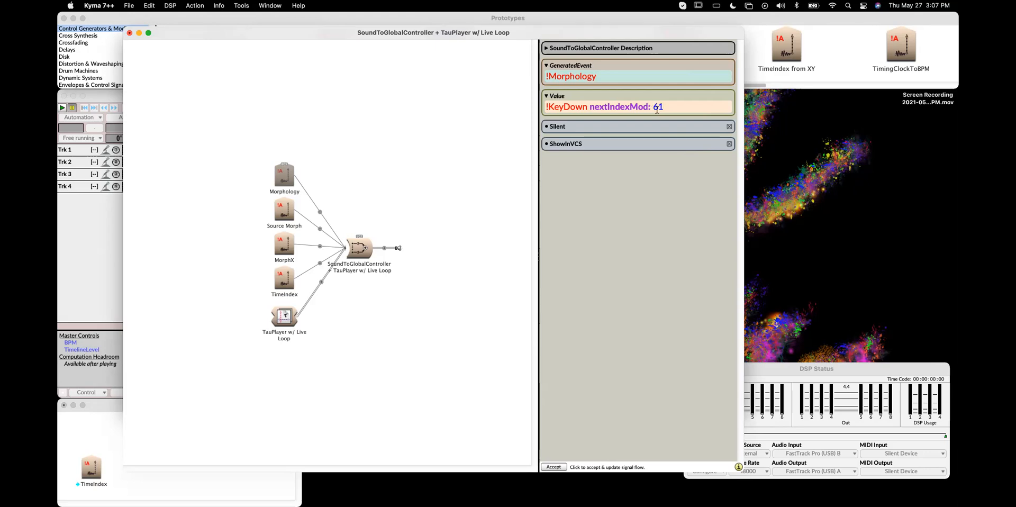
{"action": "left_click", "coordinate": [656, 109]}
{"action": "type", "text": "!Modu"}
{"action": "key", "text": "BackSpace"}
{"action": "type", "text": "lus)"}
{"action": "left_click", "coordinate": [547, 107]}
{"action": "type", "text": "!"}
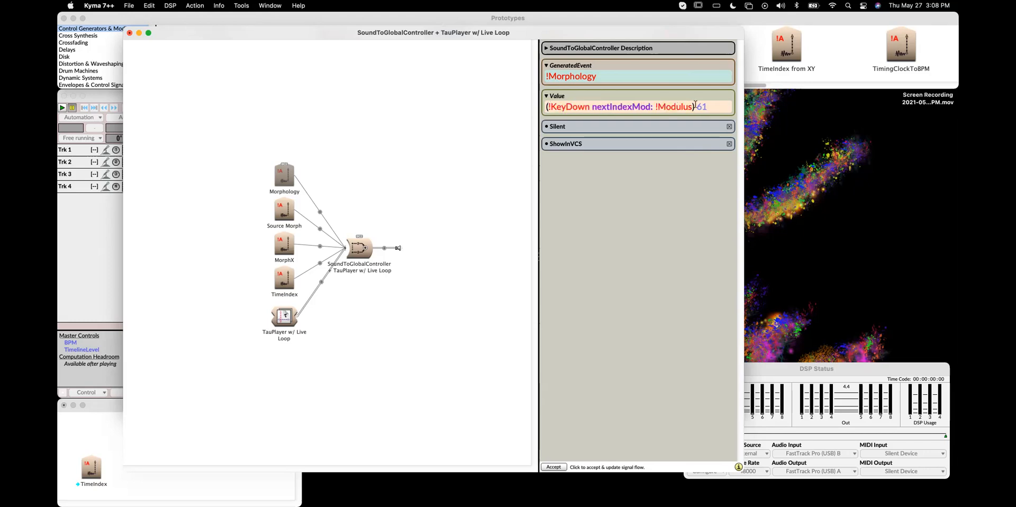
{"action": "type", "text": "of : #("}
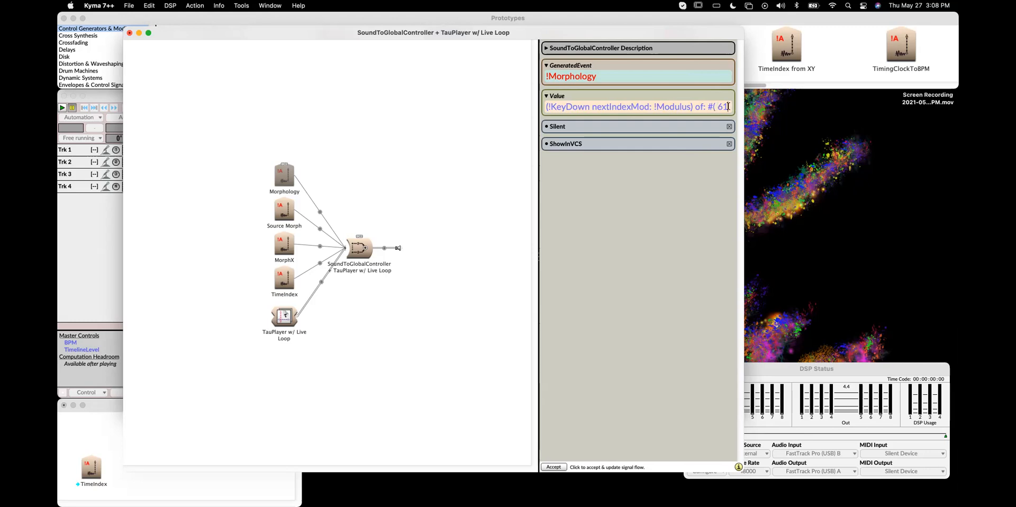
{"action": "key", "text": "BackSpace"}
{"action": "type", "text": "53"}
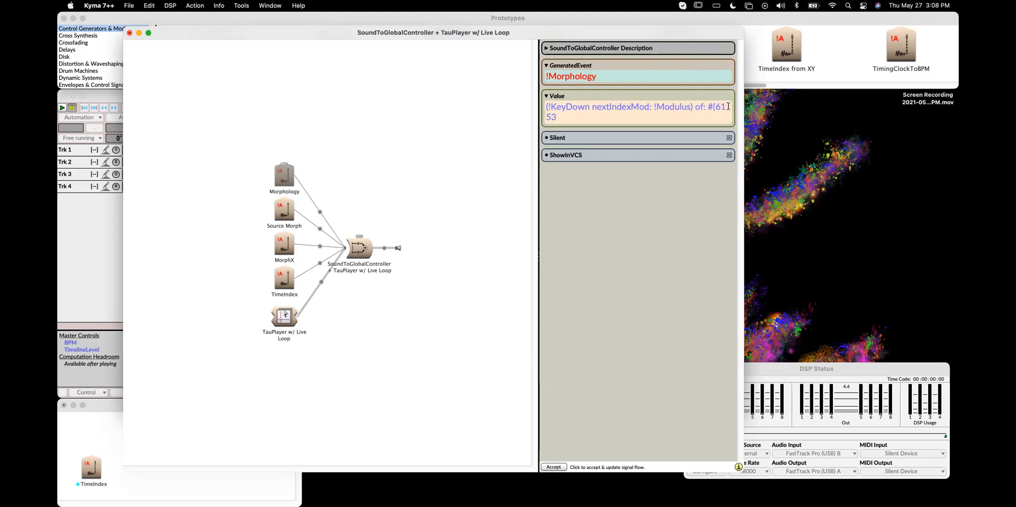
{"action": "type", "text": " 45"}
{"action": "key", "text": "BackSpace"}
{"action": "key", "text": "BackSpace"}
{"action": "type", "text": "50 48 48 47"}
{"action": "type", "text": "47 46"}
{"action": "type", "text": "16 1.5 23 37"}
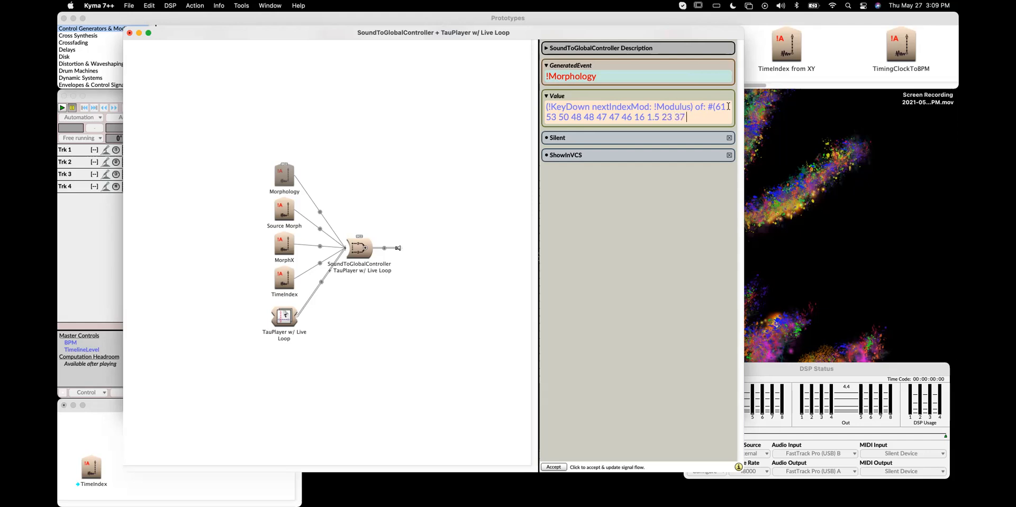
{"action": "type", "text": " 11"}
{"action": "type", "text": ")"}
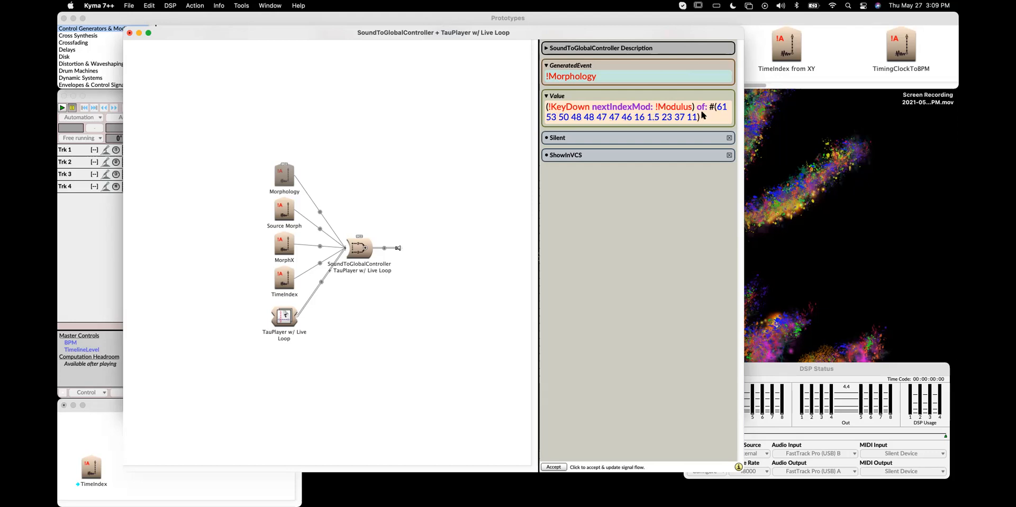
Set the nextIndexMod: argument to 13 in place of !Modulus
{"action": "double_click", "coordinate": [681, 107]}
{"action": "type", "text": "13"}
{"action": "key", "text": "Return"}
{"action": "key", "text": "Return"}
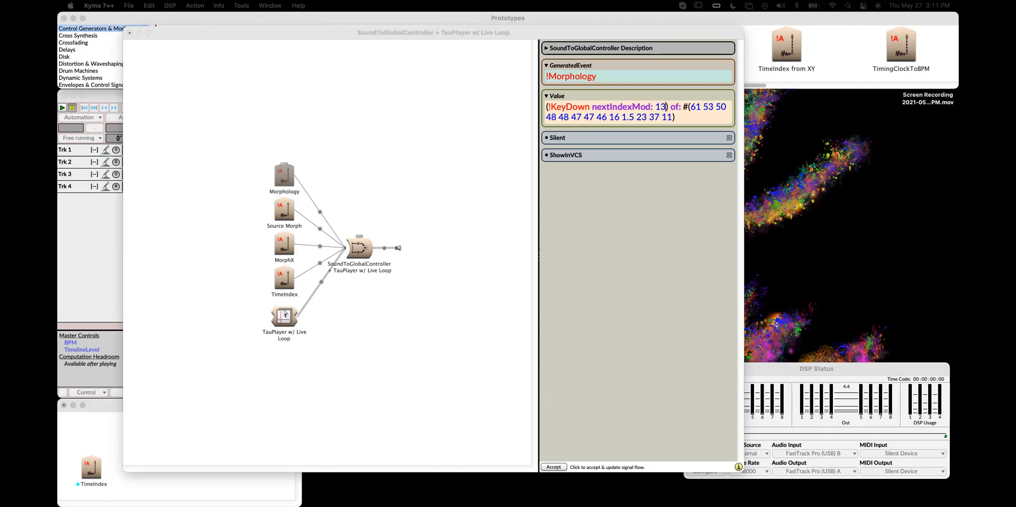
Replace the array's contents with the pasted list of values beginning 61.3, 53.4, 50, 48.3 and ending with 0
{"action": "left_click", "coordinate": [691, 107]}
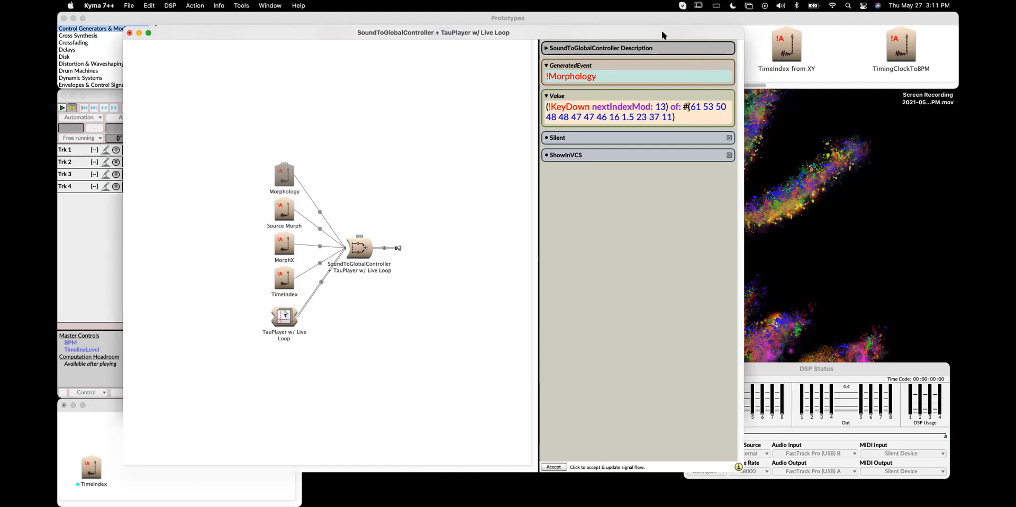
{"action": "double_click", "coordinate": [690, 100]}
{"action": "key", "text": "super+v"}
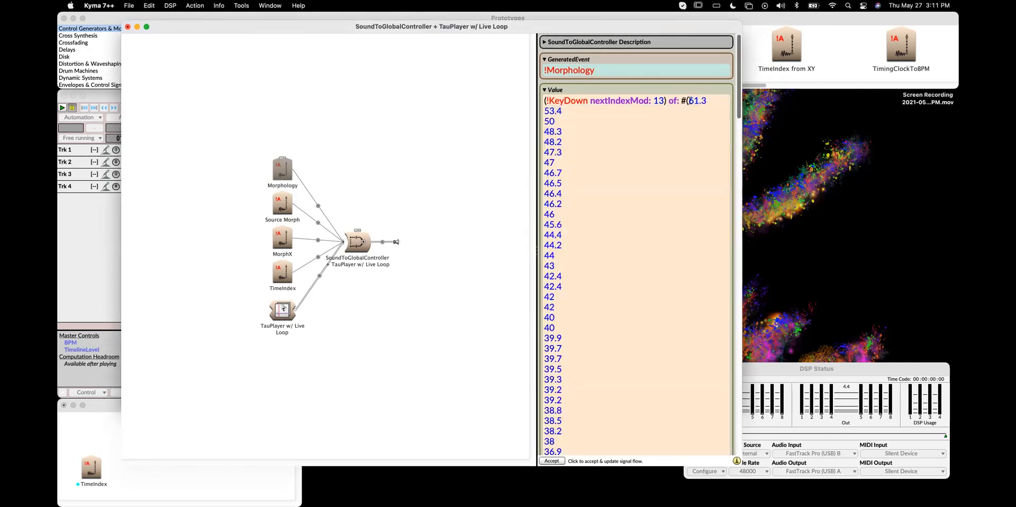
{"action": "scroll", "coordinate": [673, 225], "scroll_direction": "down", "scroll_amount": 10}
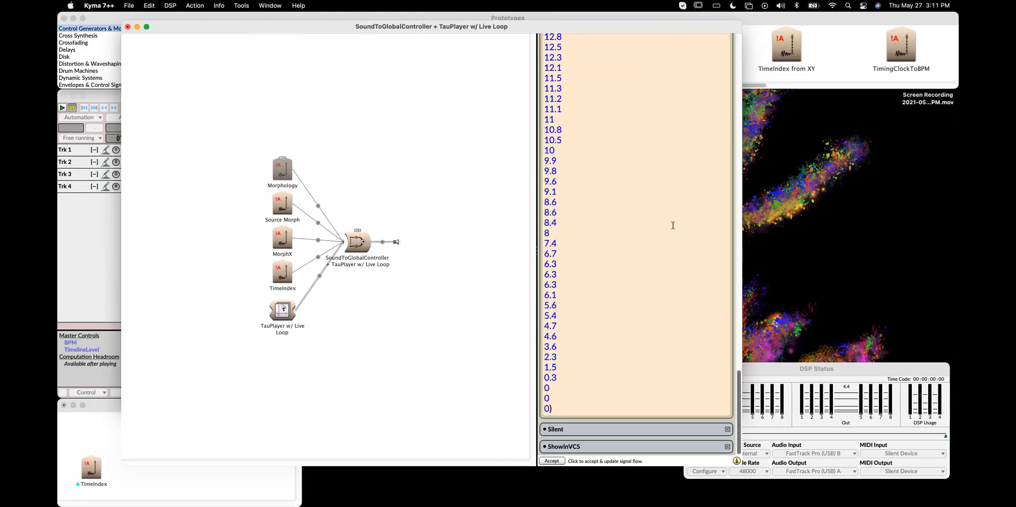
{"action": "scroll", "coordinate": [673, 225], "scroll_direction": "up", "scroll_amount": 10}
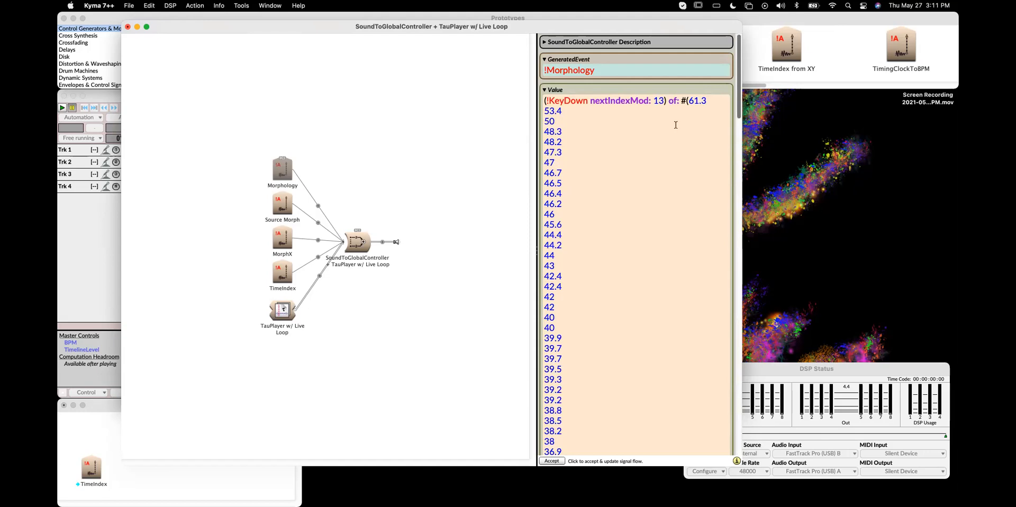
{"action": "left_click_drag", "start_coordinate": [511, 31], "coordinate": [469, 22]}
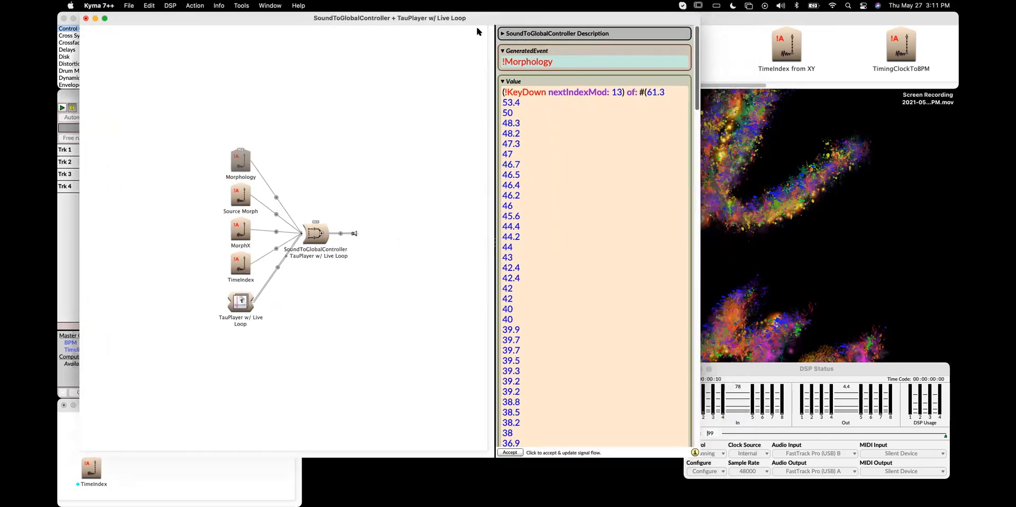
{"action": "left_click_drag", "start_coordinate": [704, 472], "coordinate": [722, 481]}
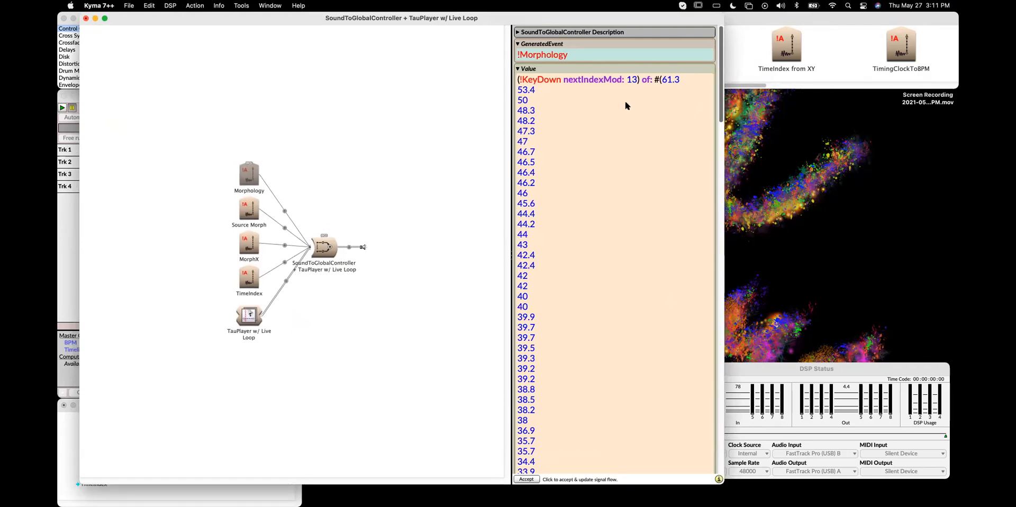
Set the nextIndexMod: argument to !Value and declare a temporary variable |arr| on its own line at the top
{"action": "double_click", "coordinate": [632, 80]}
{"action": "type", "text": "!Value"}
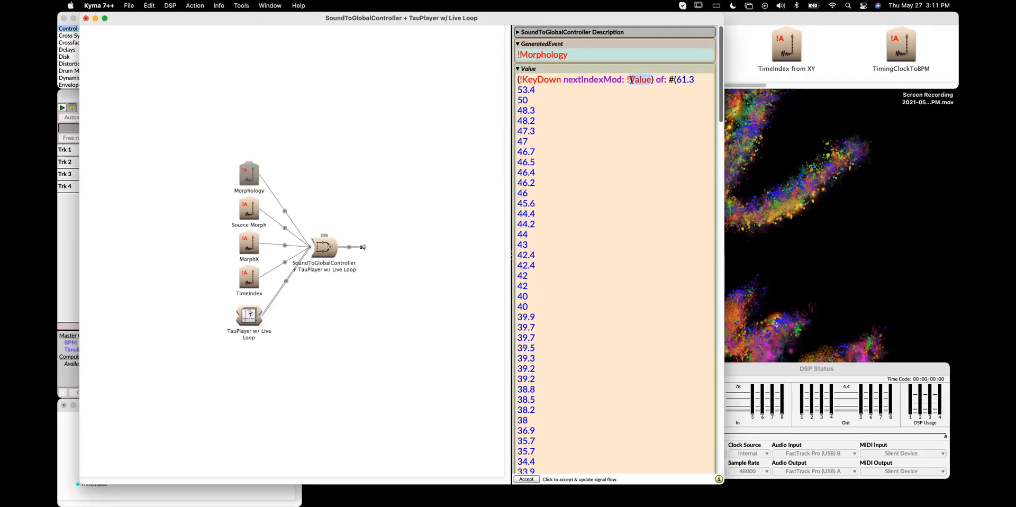
{"action": "left_click", "coordinate": [521, 74]}
{"action": "type", "text": "|"}
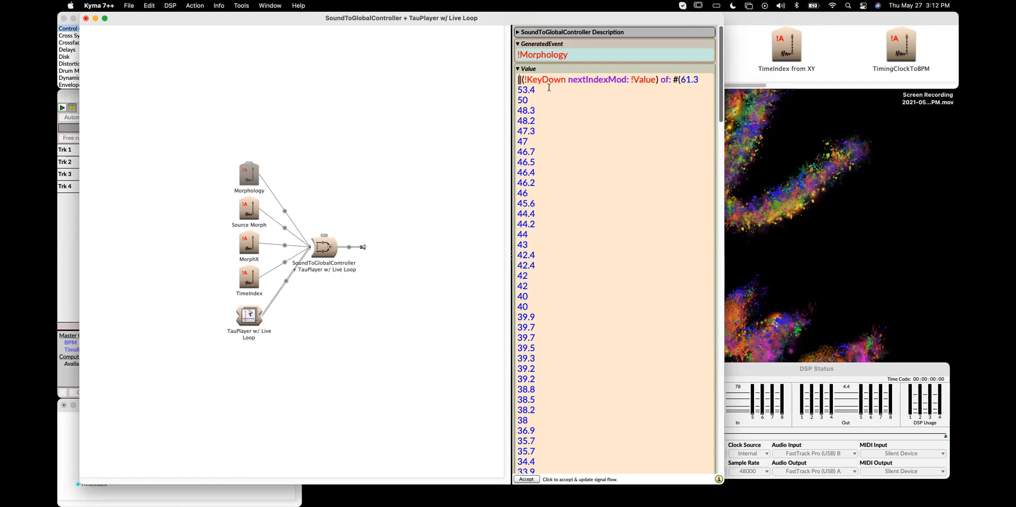
{"action": "type", "text": " arr"}
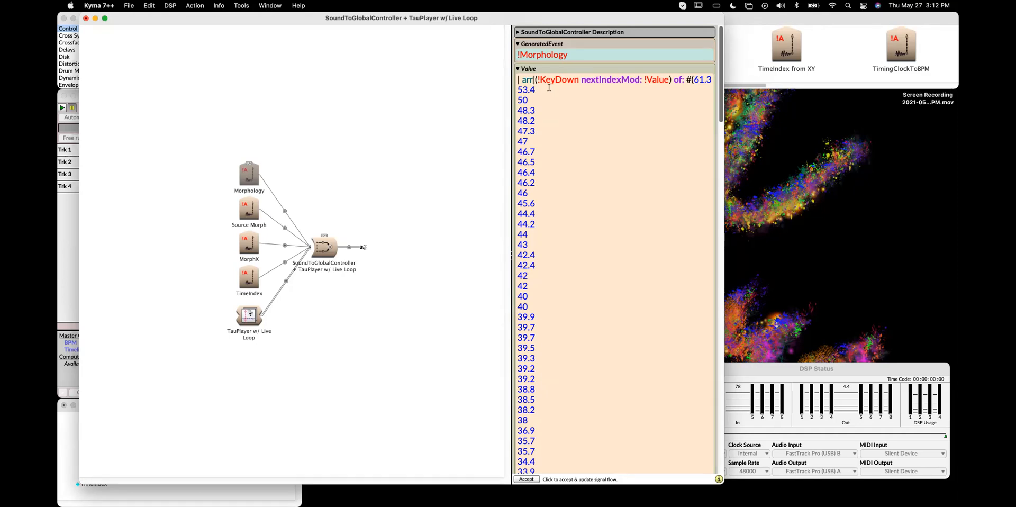
{"action": "type", "text": "|"}
{"action": "key", "text": "Return"}
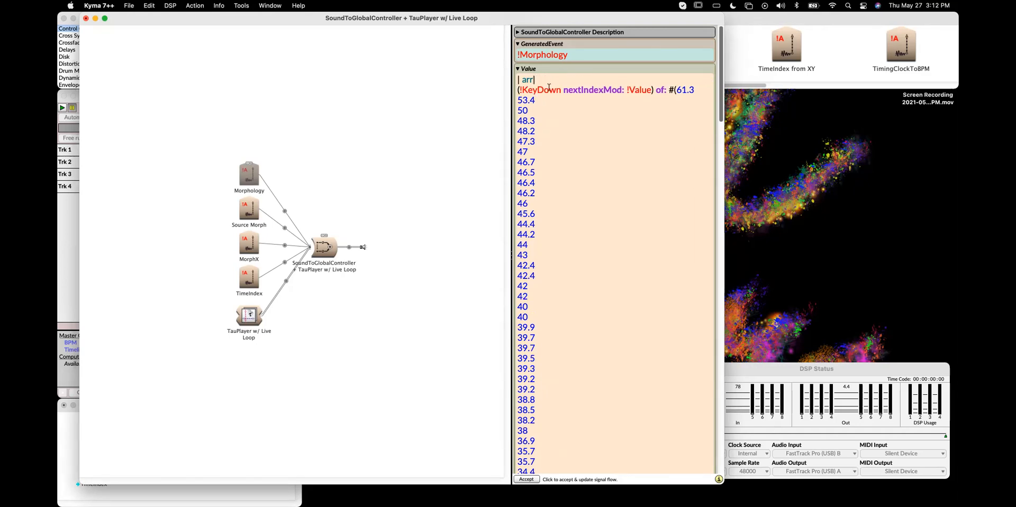
{"action": "left_click", "coordinate": [523, 79]}
{"action": "key", "text": "BackSpace"}
{"action": "key", "text": "Return"}
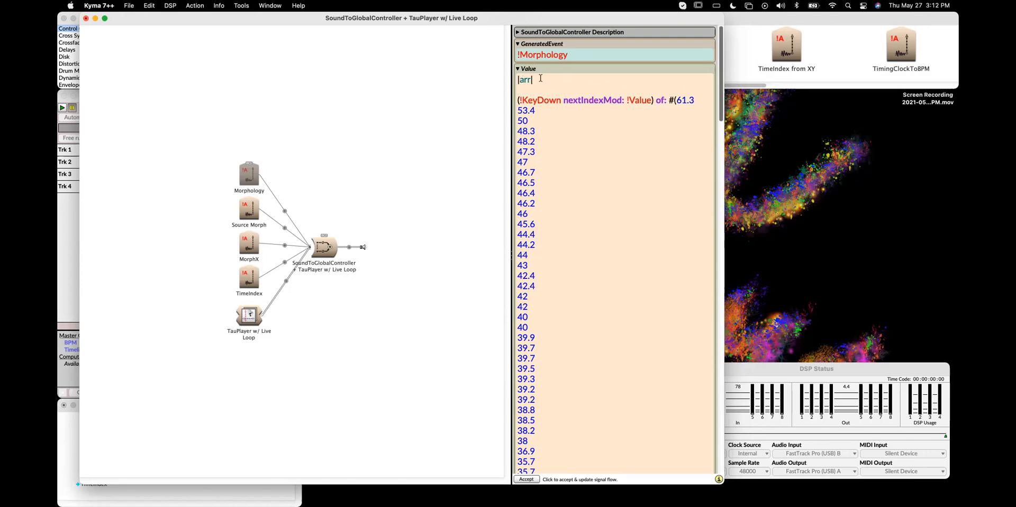
Add the assignment arr := on the line before the expression
{"action": "type", "text": "arr"}
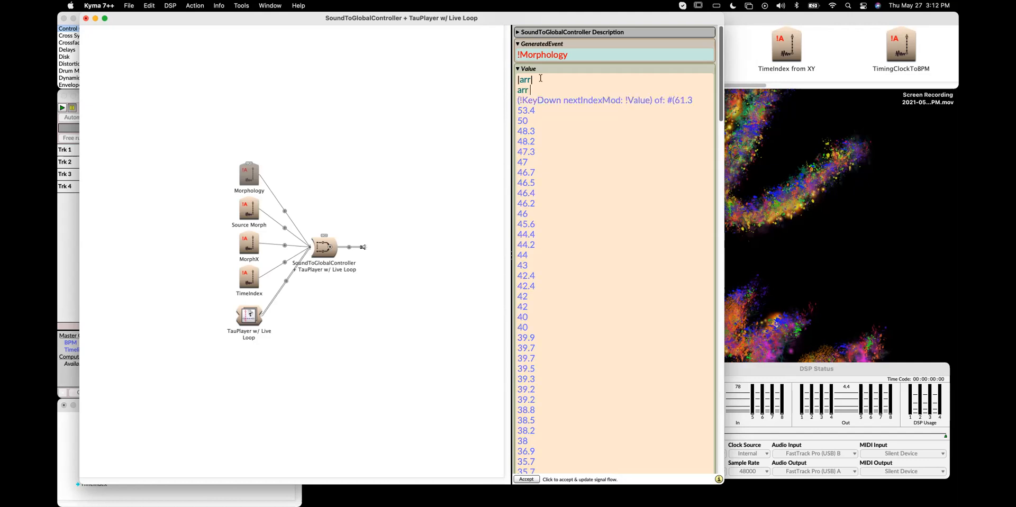
{"action": "type", "text": " : eq"}
{"action": "key", "text": "BackSpace"}
{"action": "key", "text": "BackSpace"}
{"action": "key", "text": "BackSpace"}
{"action": "type", "text": "="}
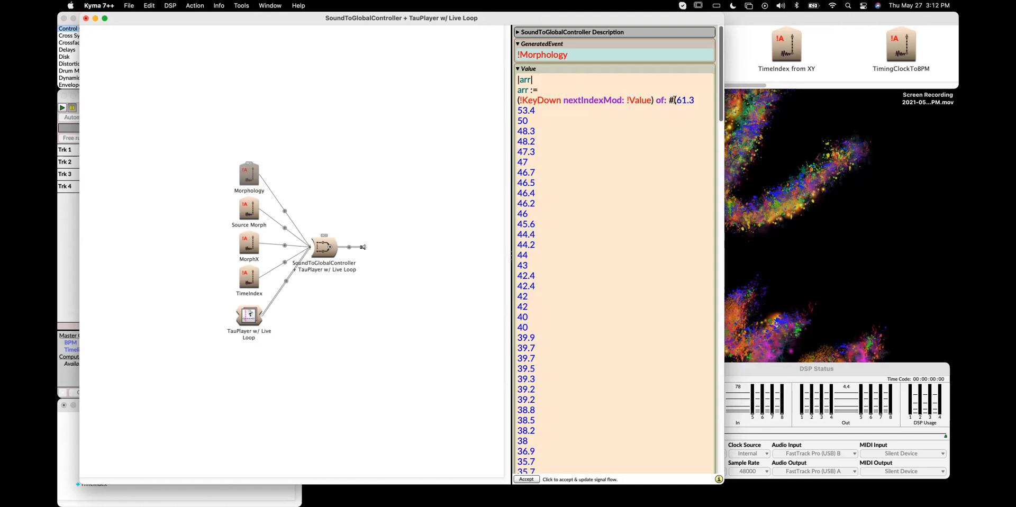
Move the (!KeyDown nextIndexMod: !Value) of: expression to a new line after the array, ending the array with a period
{"action": "left_click_drag", "start_coordinate": [520, 100], "coordinate": [667, 100]}
{"action": "left_click", "coordinate": [518, 99]}
{"action": "left_click_drag", "start_coordinate": [518, 99], "coordinate": [672, 102]}
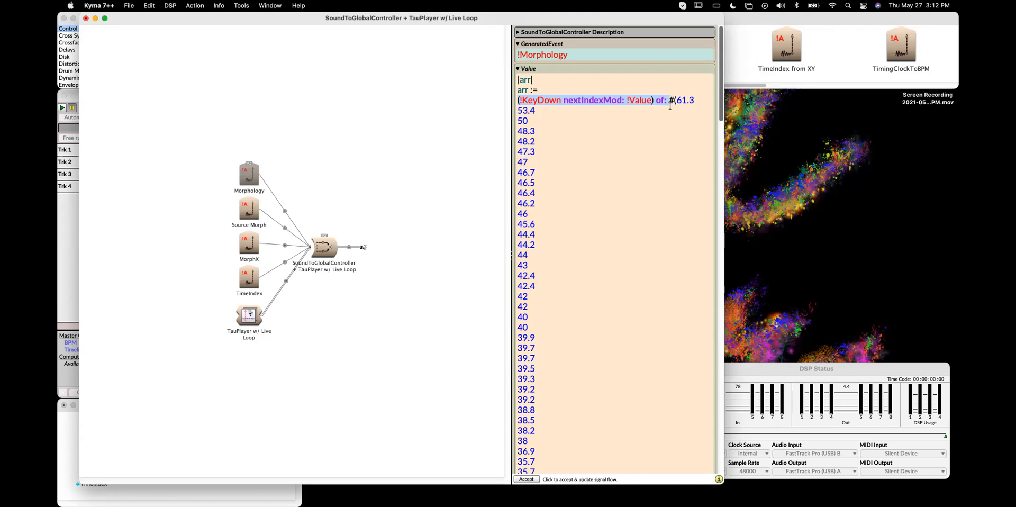
{"action": "key", "text": "super+x"}
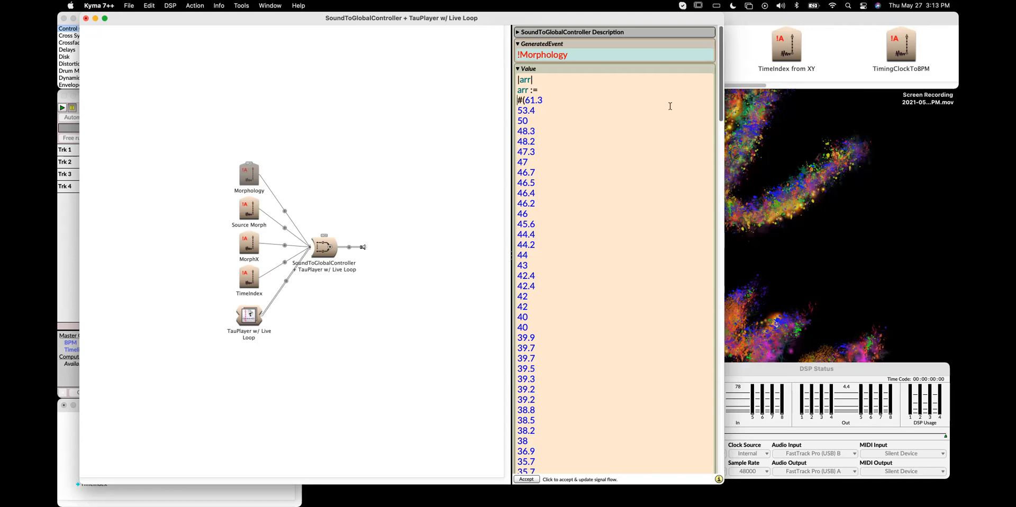
{"action": "scroll", "coordinate": [621, 159], "scroll_direction": "down", "scroll_amount": 20}
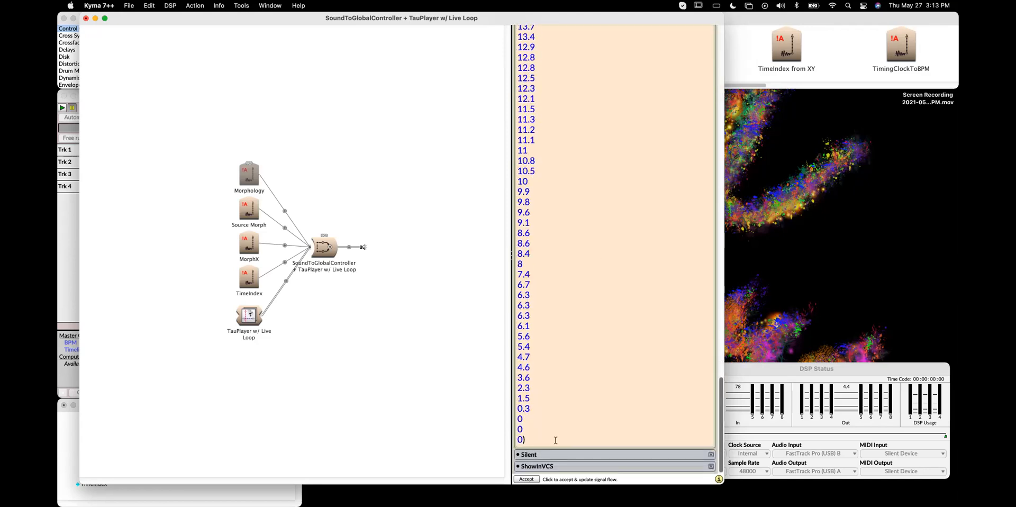
{"action": "type", "text": "."}
{"action": "scroll", "coordinate": [564, 376], "scroll_direction": "up", "scroll_amount": 20}
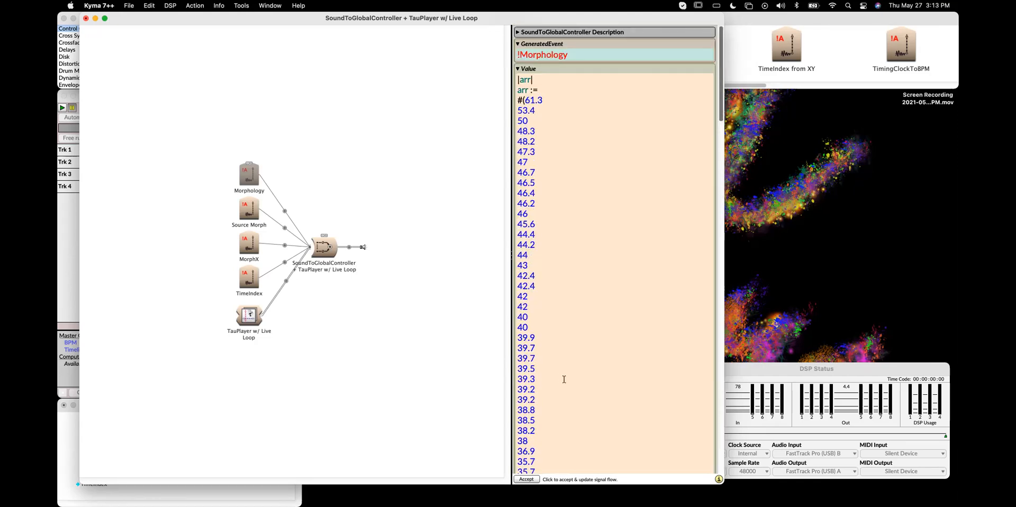
{"action": "scroll", "coordinate": [564, 379], "scroll_direction": "down", "scroll_amount": 20}
{"action": "scroll", "coordinate": [564, 379], "scroll_direction": "up", "scroll_amount": 5}
{"action": "scroll", "coordinate": [564, 379], "scroll_direction": "up", "scroll_amount": 15}
{"action": "scroll", "coordinate": [564, 379], "scroll_direction": "down", "scroll_amount": 20}
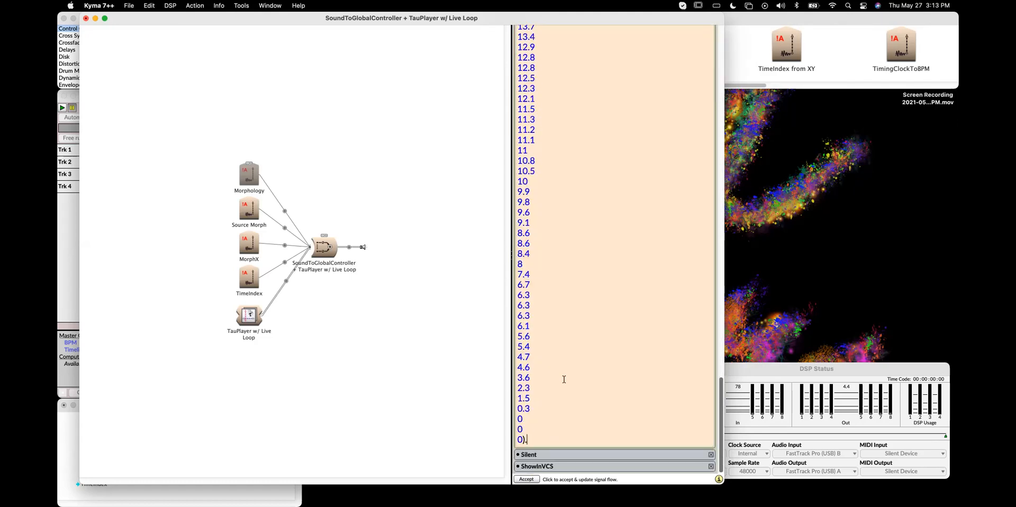
{"action": "key", "text": "Return"}
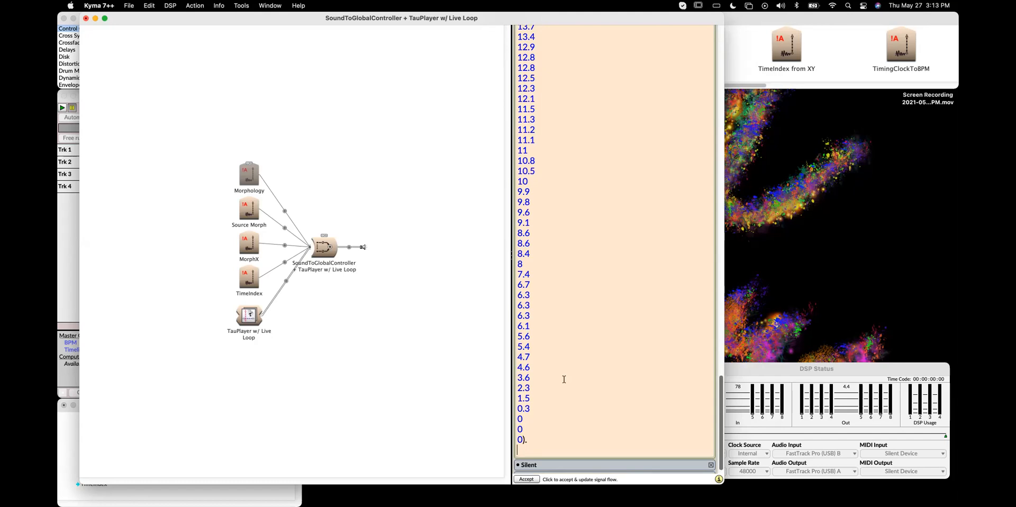
{"action": "key", "text": "super+v"}
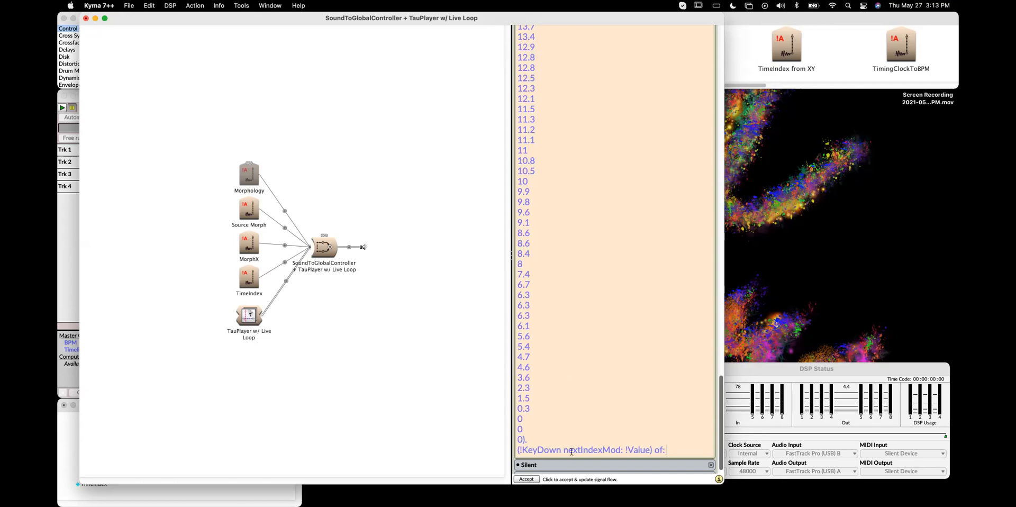
{"action": "left_click_drag", "start_coordinate": [563, 449], "coordinate": [620, 452]}
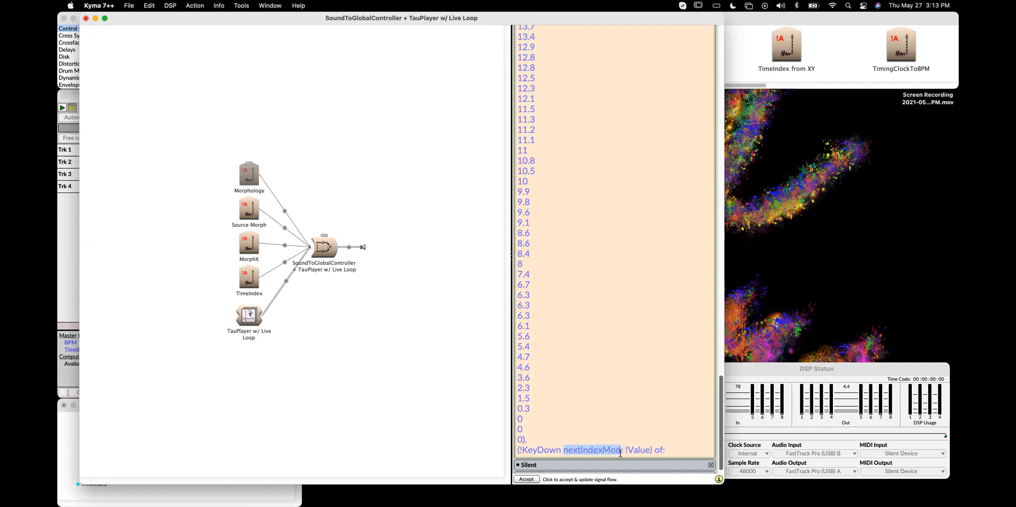
{"action": "type", "text": "arr"}
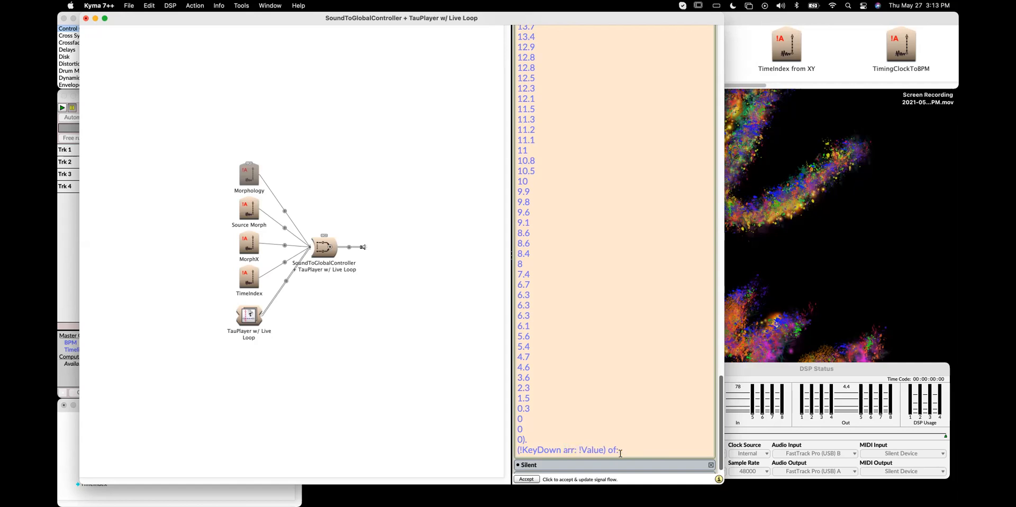
{"action": "key", "text": "BackSpace"}
{"action": "key", "text": "BackSpace"}
{"action": "key", "text": "BackSpace"}
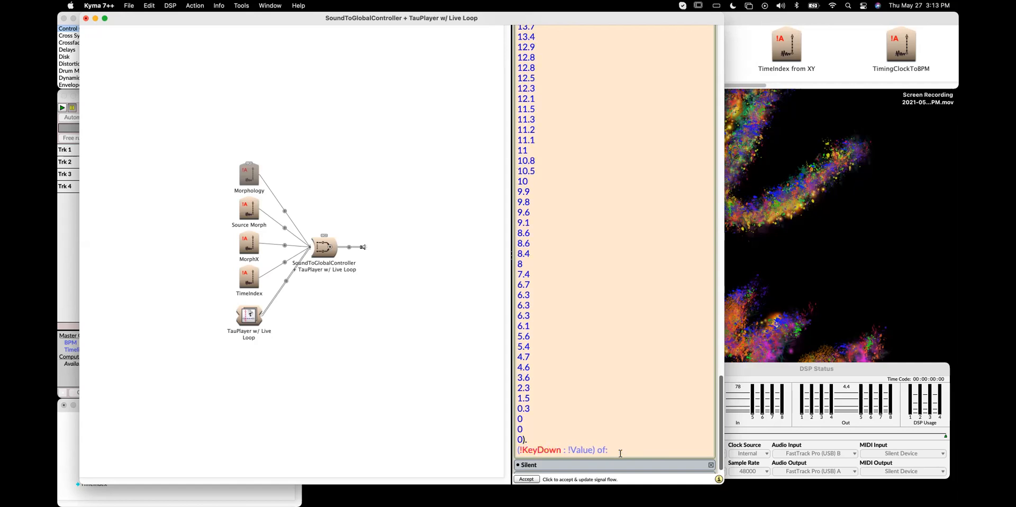
{"action": "type", "text": "nextIndex"}
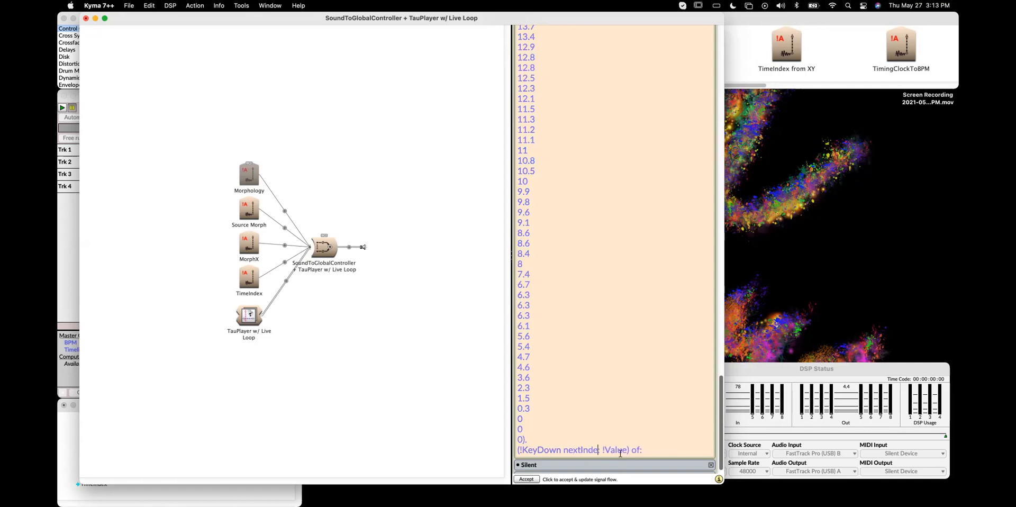
{"action": "type", "text": "Mod:"}
Set the nextIndexMod: argument to arr size and the of: argument to arr
{"action": "double_click", "coordinate": [642, 450]}
{"action": "type", "text": "arr size"}
{"action": "left_click", "coordinate": [683, 448]}
{"action": "type", "text": "arr"}
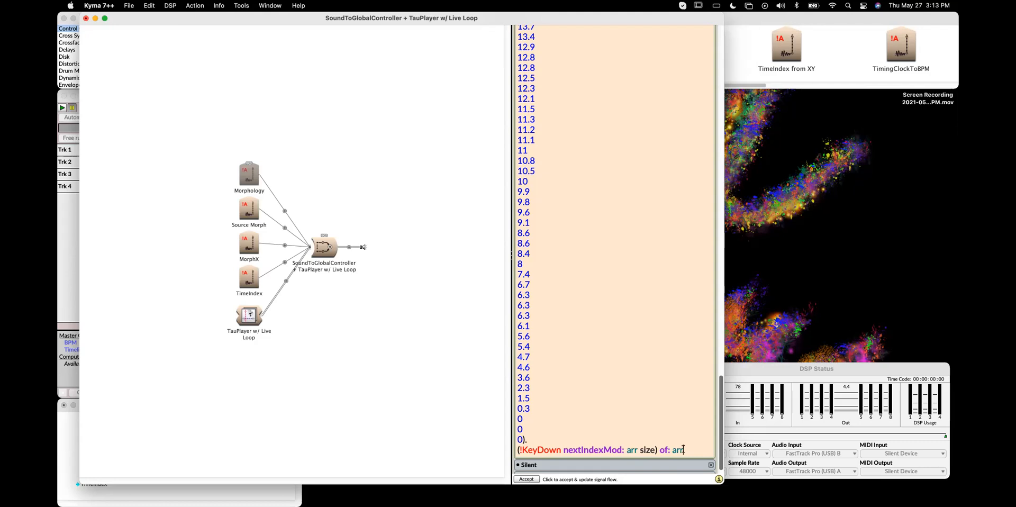
Divide the indexed arr expression by 61.3, wrapping the whole (!KeyDown …) of: arr part in parentheses
{"action": "scroll", "coordinate": [605, 302], "scroll_direction": "up", "scroll_amount": 20}
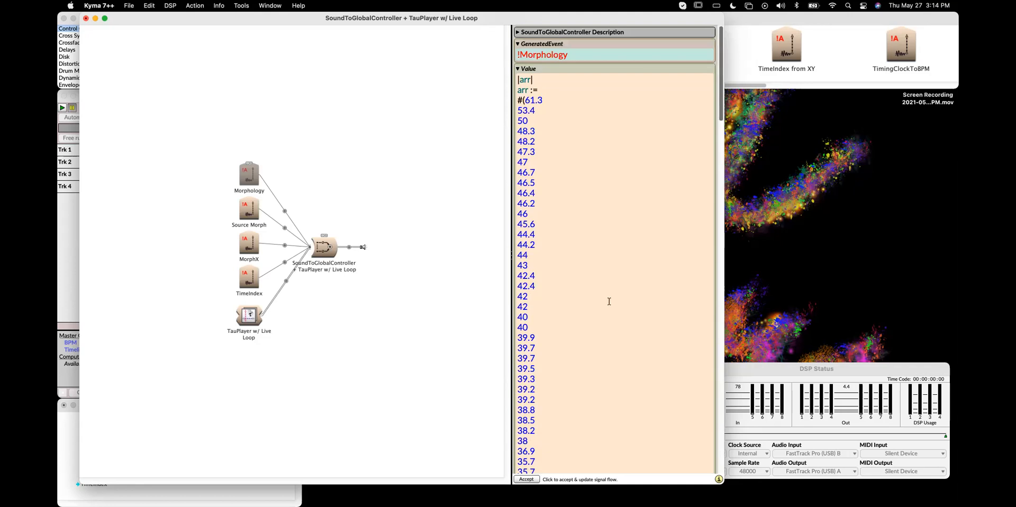
{"action": "scroll", "coordinate": [609, 301], "scroll_direction": "down", "scroll_amount": 20}
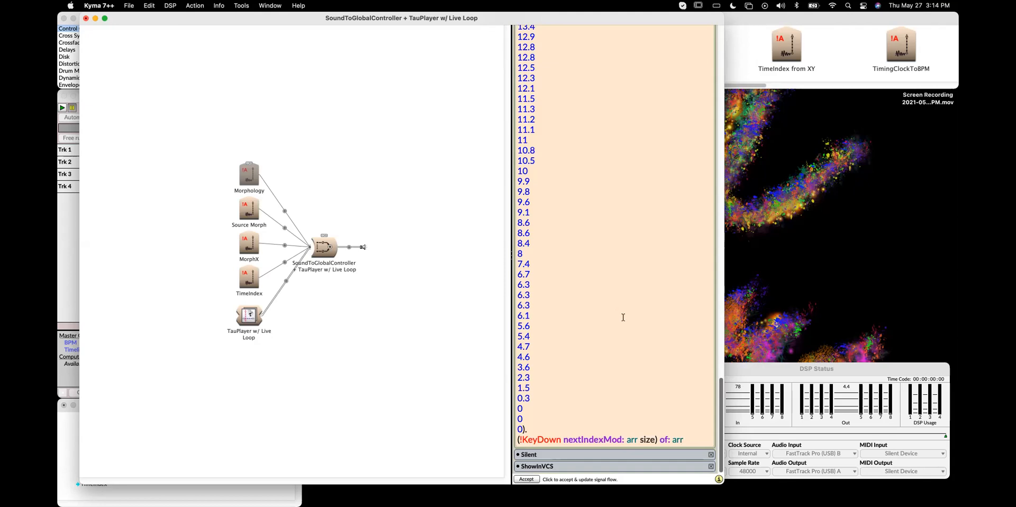
{"action": "scroll", "coordinate": [622, 317], "scroll_direction": "up", "scroll_amount": 20}
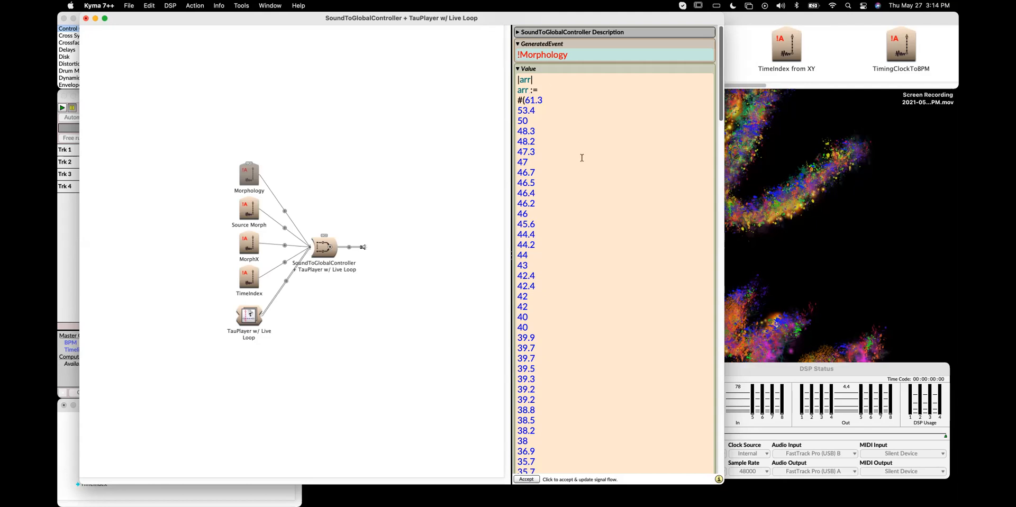
{"action": "scroll", "coordinate": [581, 158], "scroll_direction": "down", "scroll_amount": 20}
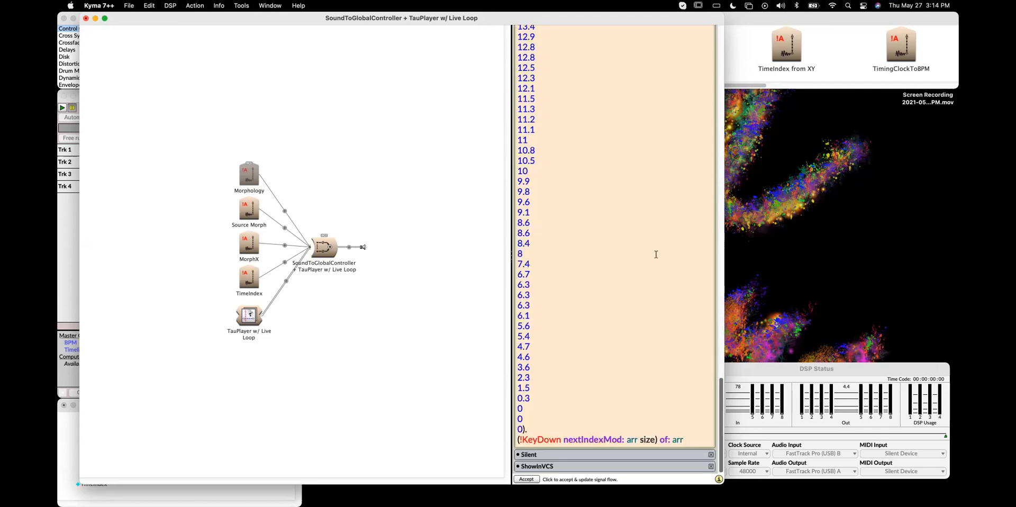
{"action": "type", "text": "/"}
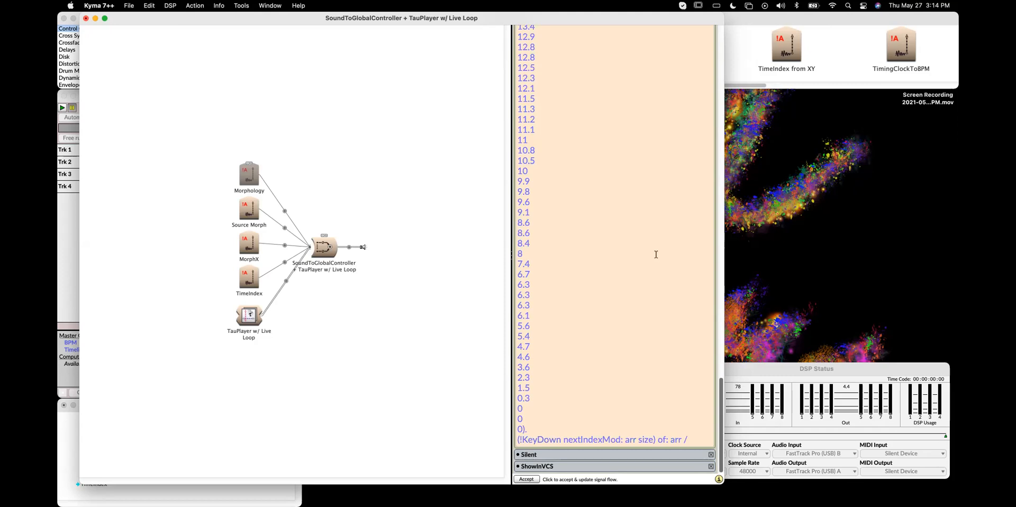
{"action": "type", "text": " 61.3"}
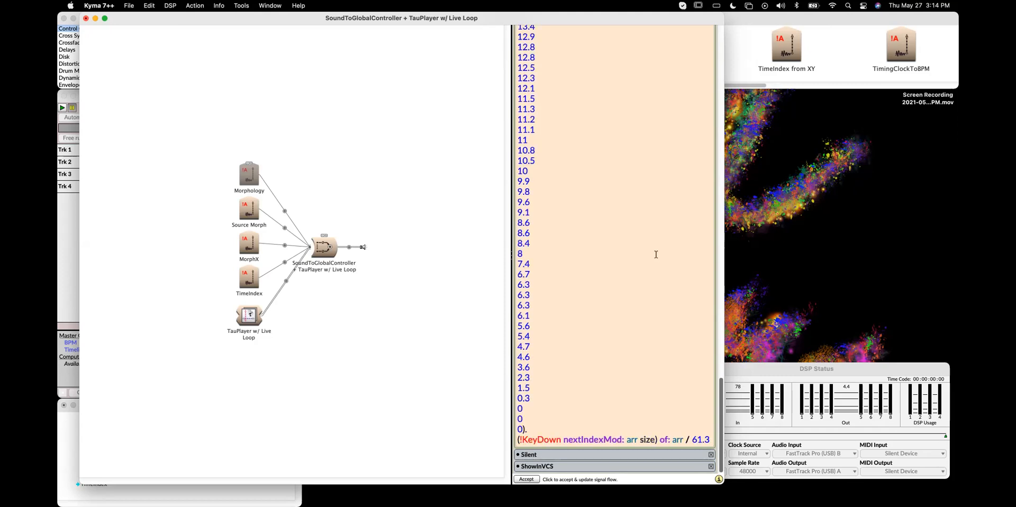
{"action": "left_click", "coordinate": [685, 440]}
{"action": "type", "text": ")"}
{"action": "left_click", "coordinate": [518, 439]}
{"action": "type", "text": "("}
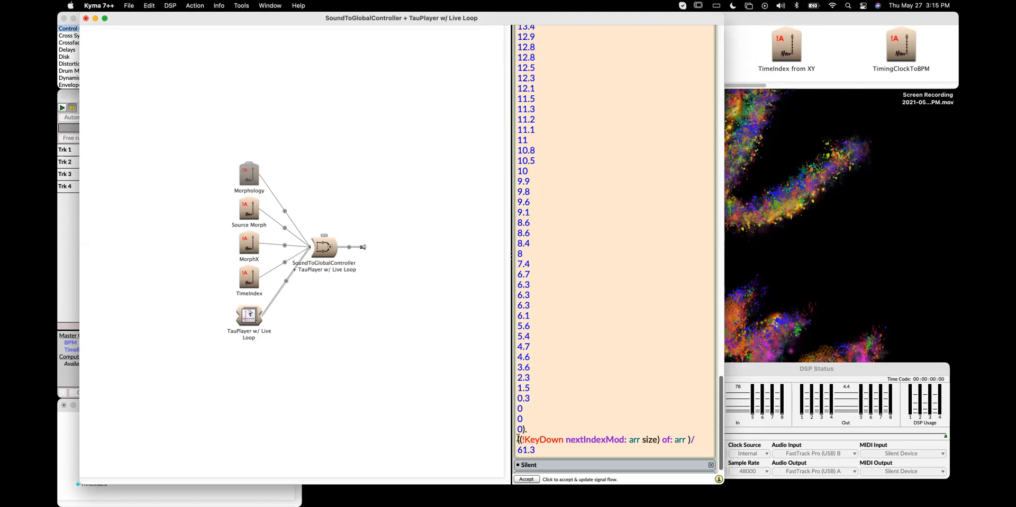
Play the SoundToGlobalController sound to check its controllers, then close the control surface
{"action": "scroll", "coordinate": [569, 411], "scroll_direction": "down", "scroll_amount": 1}
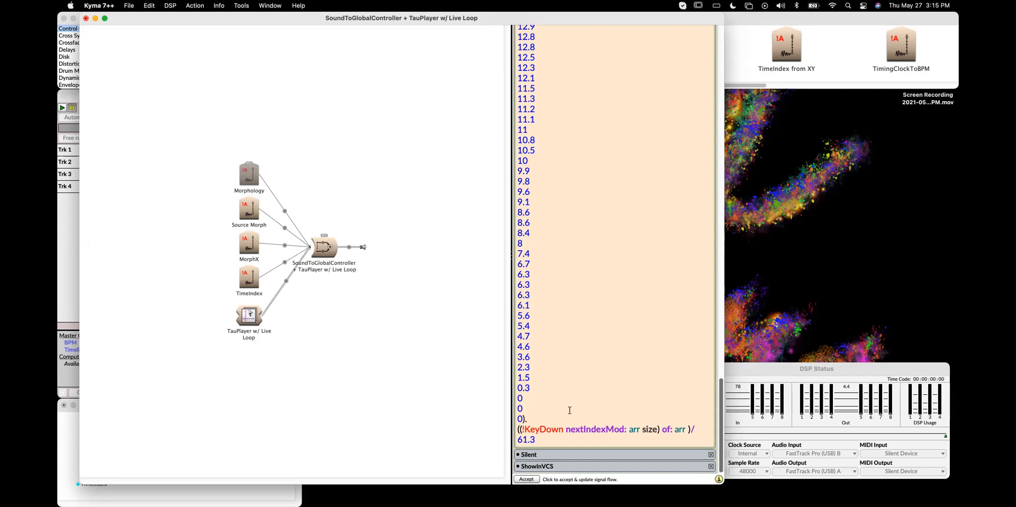
{"action": "scroll", "coordinate": [569, 411], "scroll_direction": "up", "scroll_amount": 20}
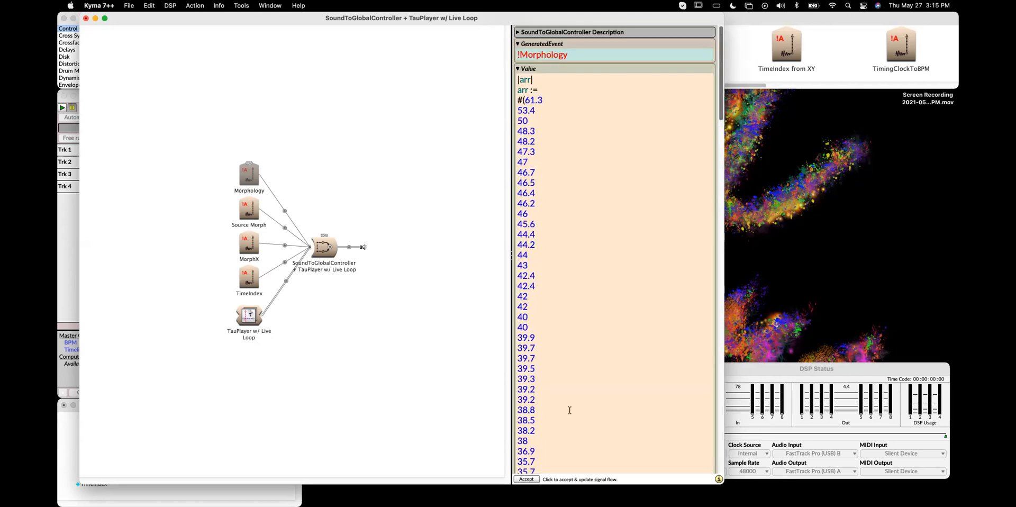
{"action": "scroll", "coordinate": [569, 411], "scroll_direction": "down", "scroll_amount": 20}
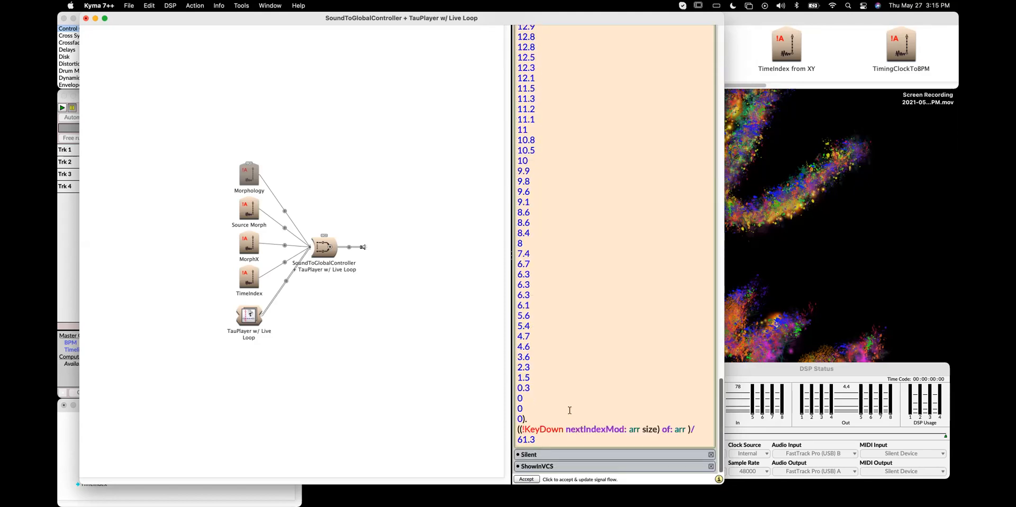
{"action": "left_click", "coordinate": [323, 250]}
{"action": "key", "text": "space"}
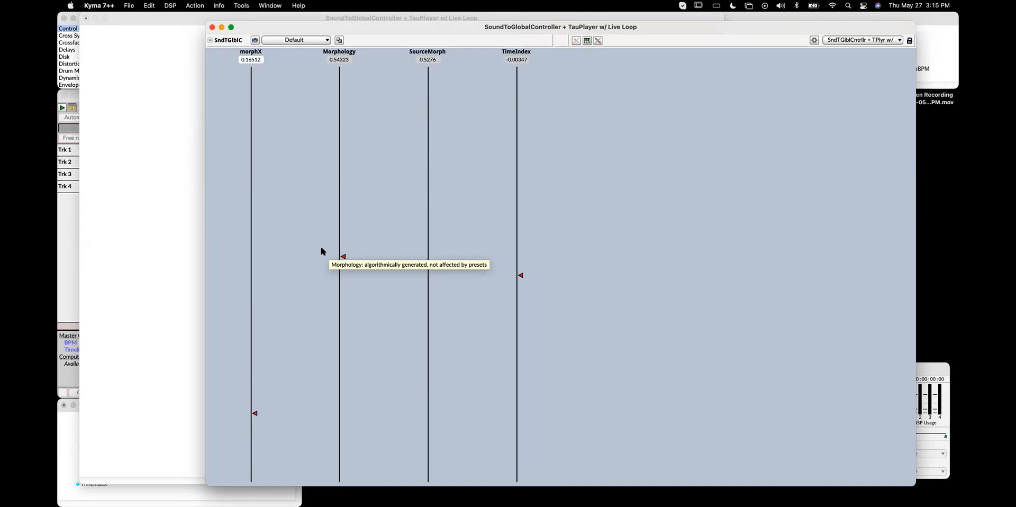
{"action": "left_click", "coordinate": [211, 27]}
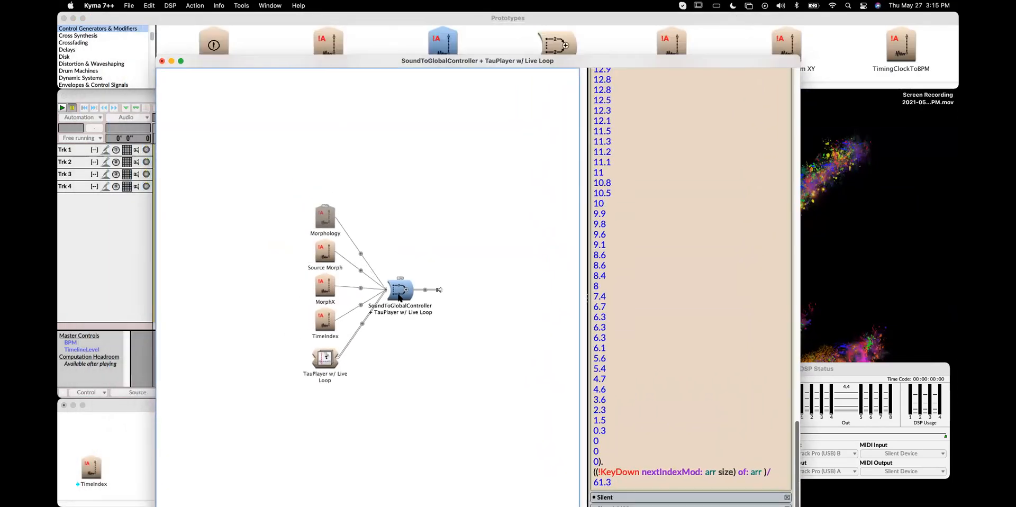
Rename the sound as Tau Fun
{"action": "key", "text": "Return"}
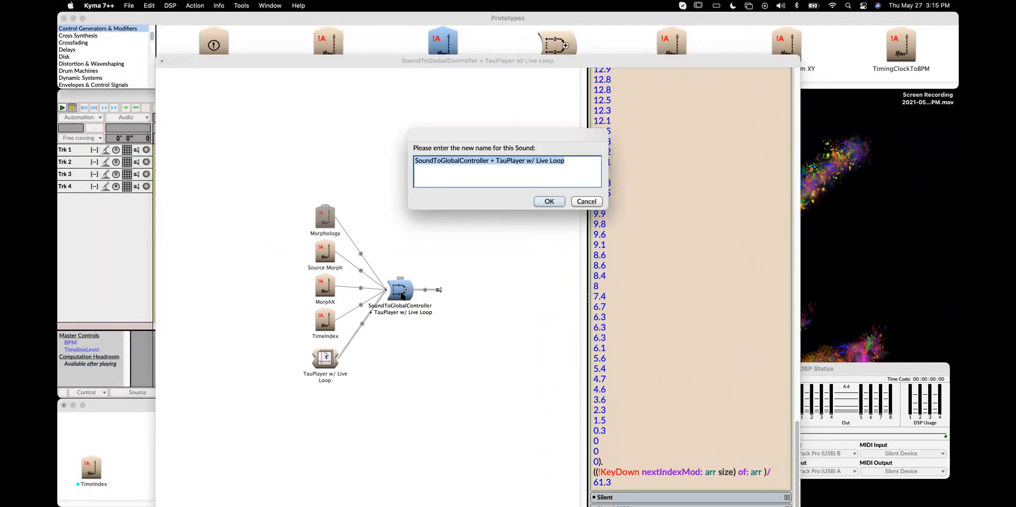
{"action": "type", "text": "TaU"}
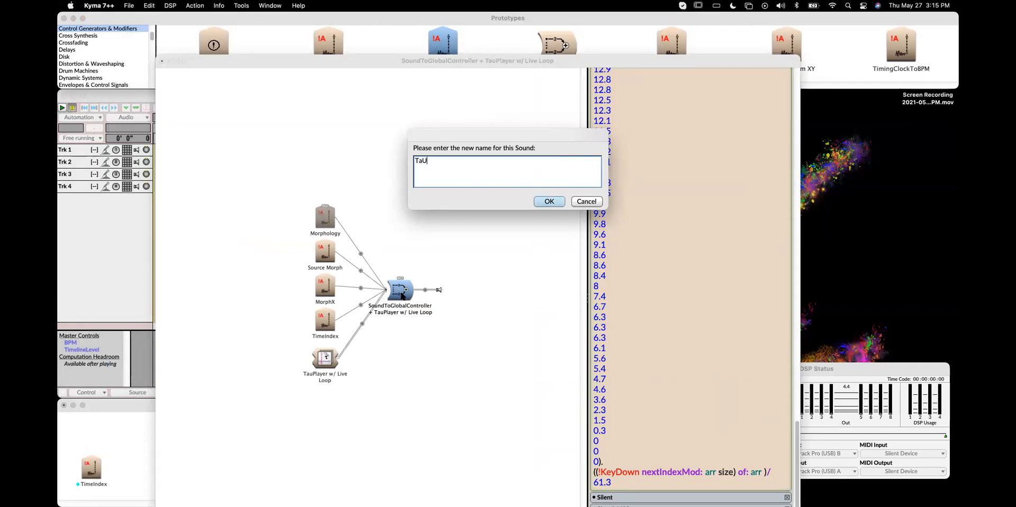
{"action": "key", "text": "BackSpace"}
{"action": "key", "text": "BackSpace"}
{"action": "type", "text": "au Fun"}
{"action": "key", "text": "Return"}
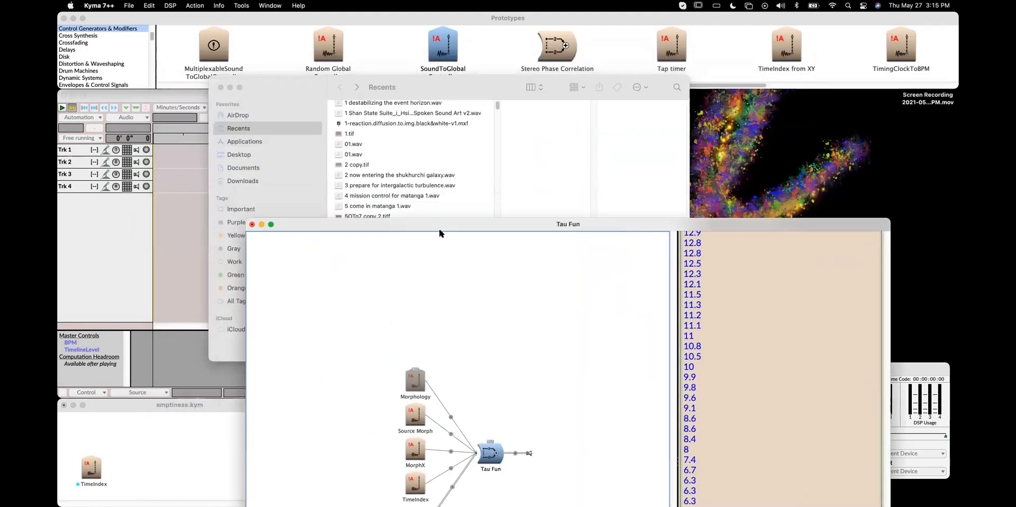
Place the Tau Fun sound on track 1 of a new Timeline and play it
{"action": "left_click", "coordinate": [221, 88]}
{"action": "left_click_drag", "start_coordinate": [495, 456], "coordinate": [304, 150]}
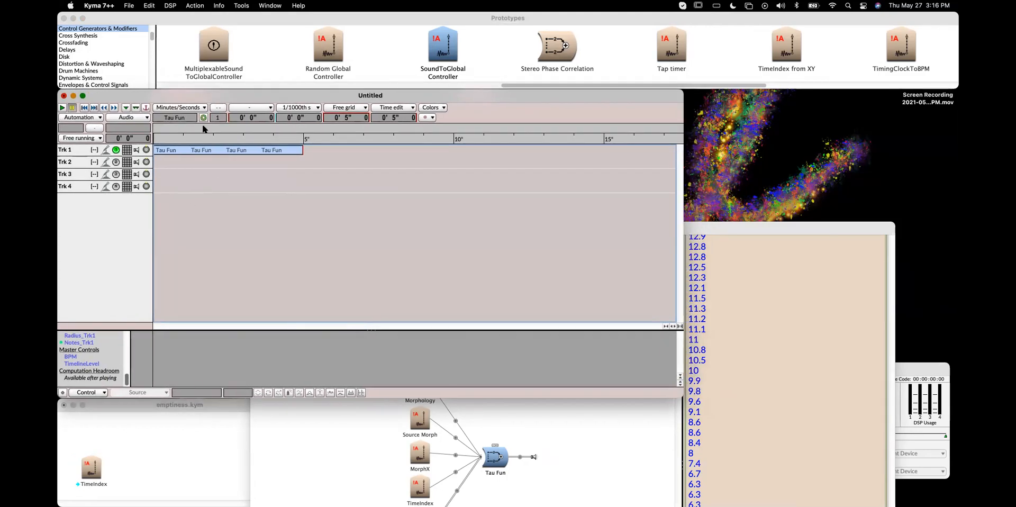
{"action": "left_click", "coordinate": [64, 108]}
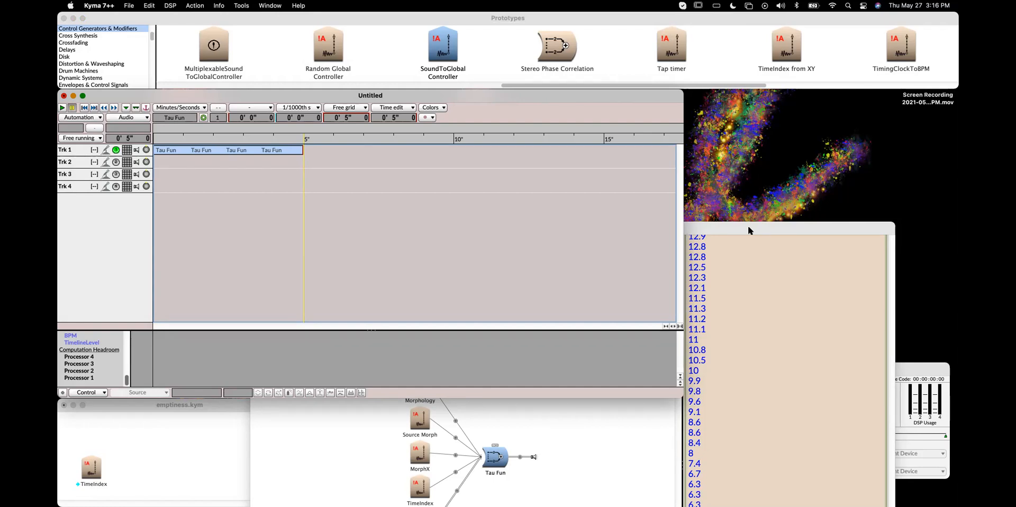
Extend the Tau Fun clip on track 1 to about 1 minute long
{"action": "left_click_drag", "start_coordinate": [302, 149], "coordinate": [447, 150]}
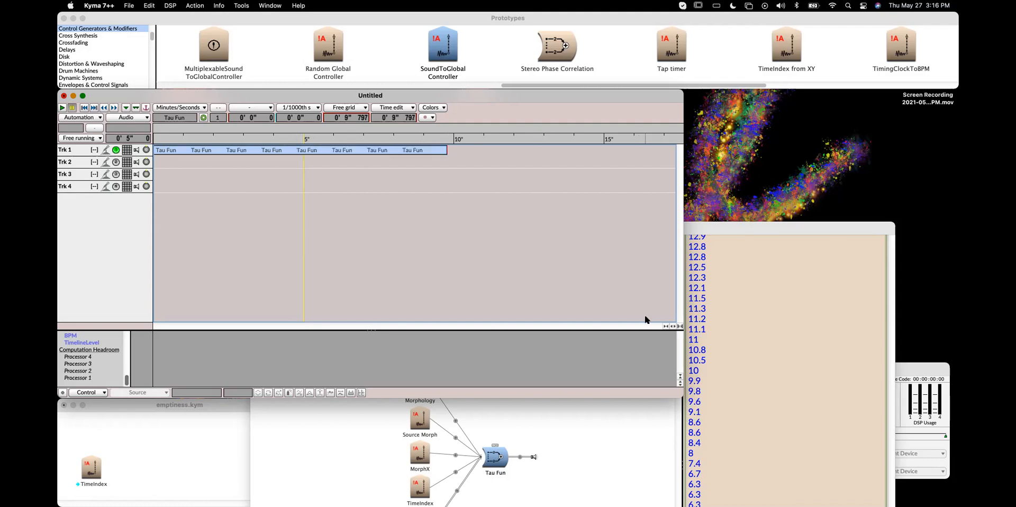
{"action": "left_click", "coordinate": [666, 326]}
{"action": "left_click", "coordinate": [665, 326]}
{"action": "left_click", "coordinate": [665, 326]}
{"action": "left_click", "coordinate": [666, 326]}
{"action": "left_click", "coordinate": [666, 326]}
{"action": "left_click", "coordinate": [673, 325]}
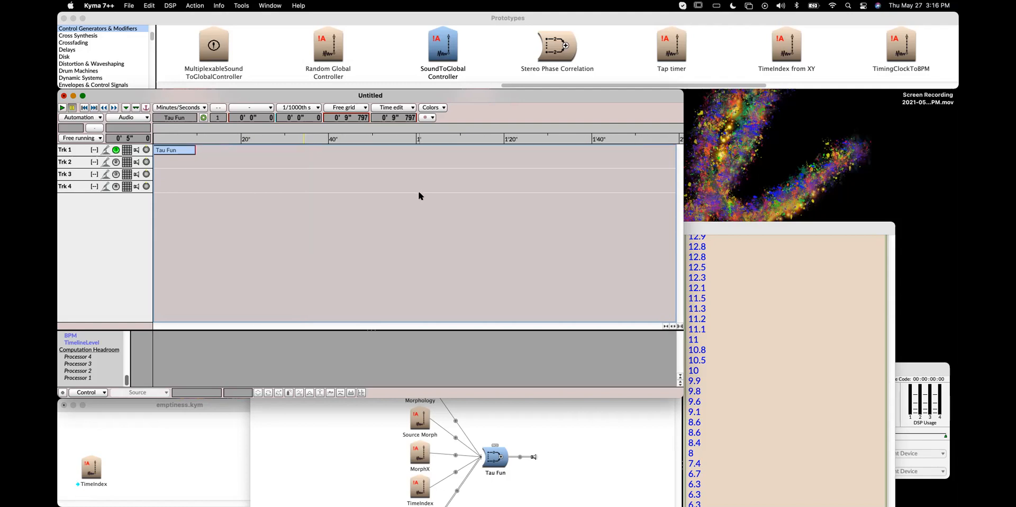
{"action": "left_click_drag", "start_coordinate": [196, 150], "coordinate": [417, 150]}
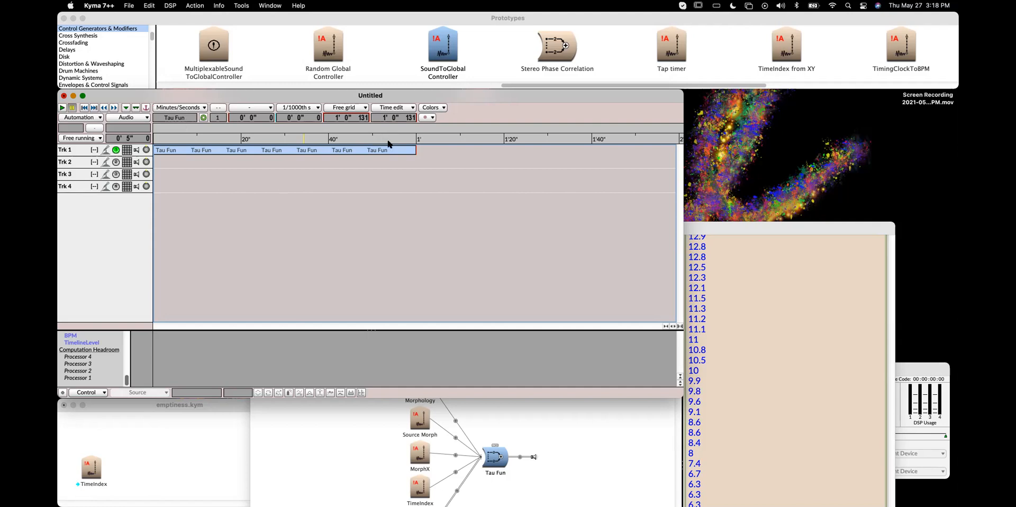
Play the Timeline and reposition the Time Line control window to watch the controllers
{"action": "left_click", "coordinate": [62, 108]}
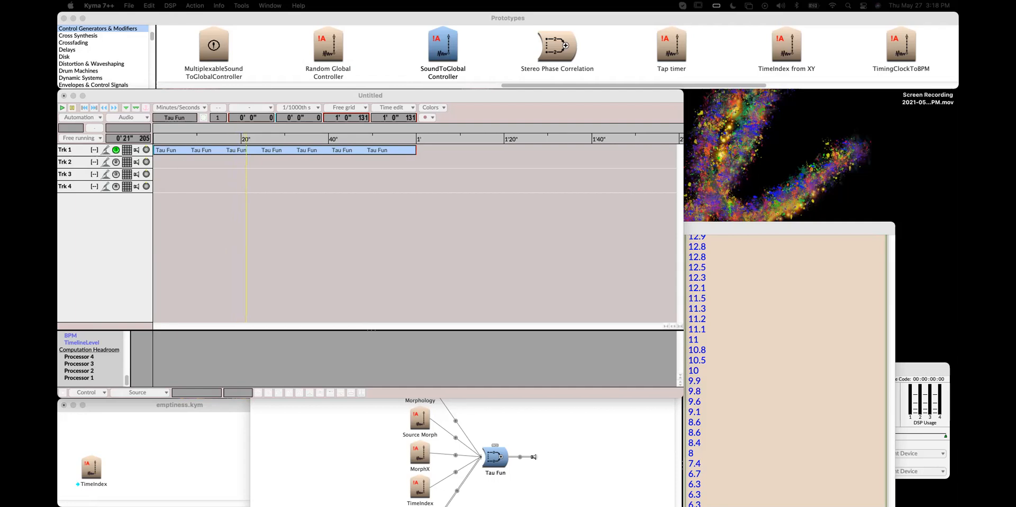
{"action": "left_click_drag", "start_coordinate": [640, 216], "coordinate": [517, 121]}
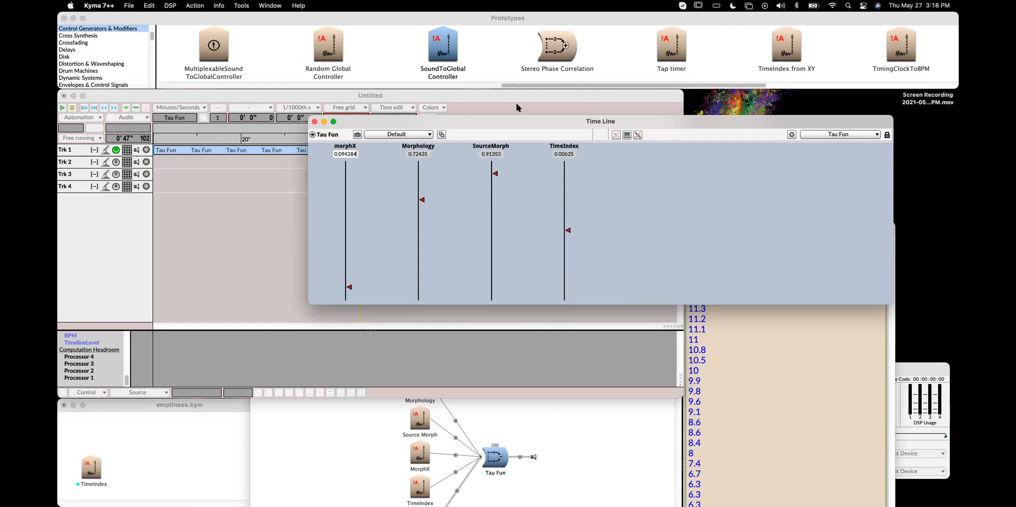
{"action": "left_click_drag", "start_coordinate": [527, 125], "coordinate": [407, 204]}
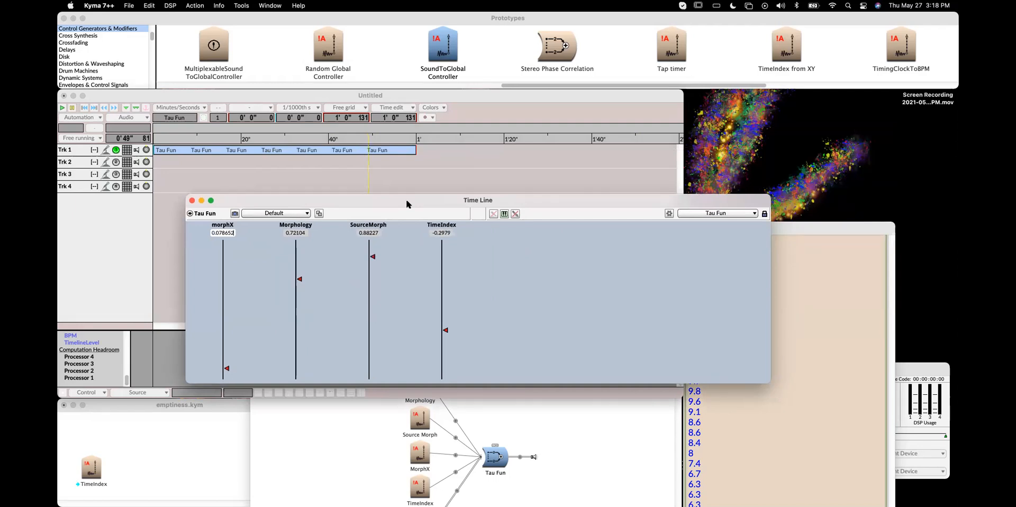